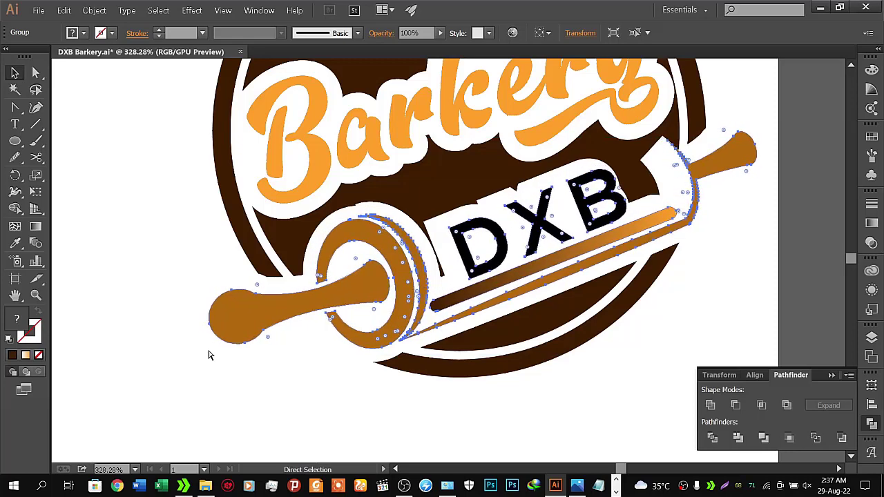
- Nudge the rolling-pin DXB group right, then left and down, accidentally deleting it
key(Right)
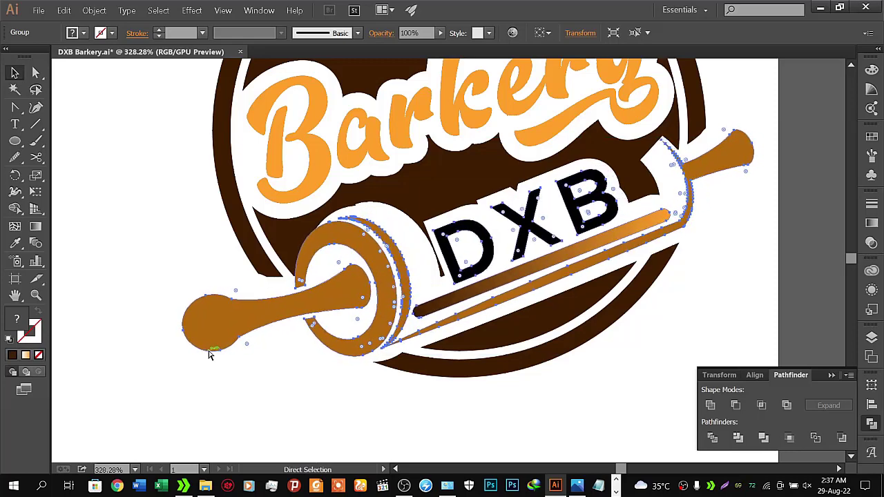
key(Right)
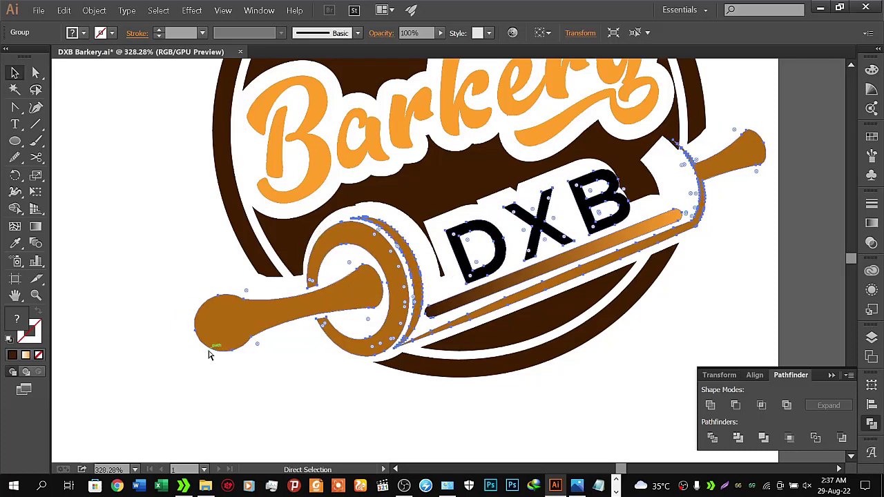
key(Left)
key(Left)
key(Down)
key(Left)
key(Left)
key(Left)
key(Delete)
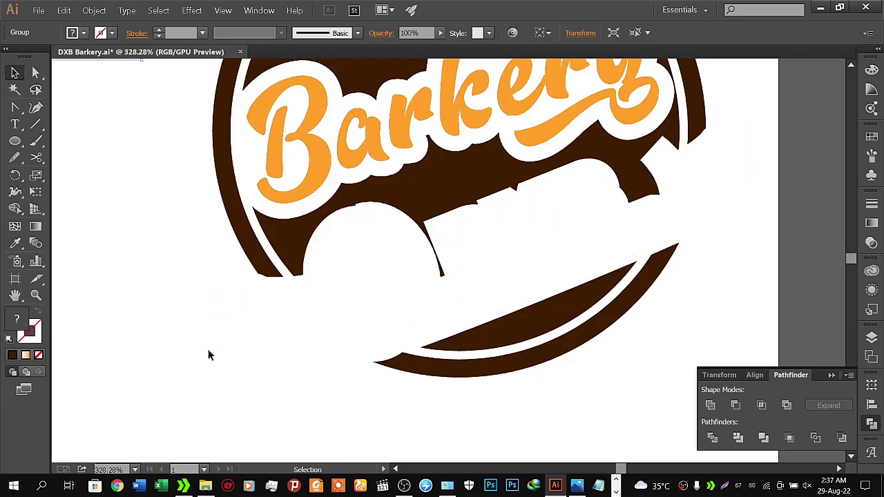
- Undo the deletion and the move to restore the rolling pin across the badge
click(94, 10)
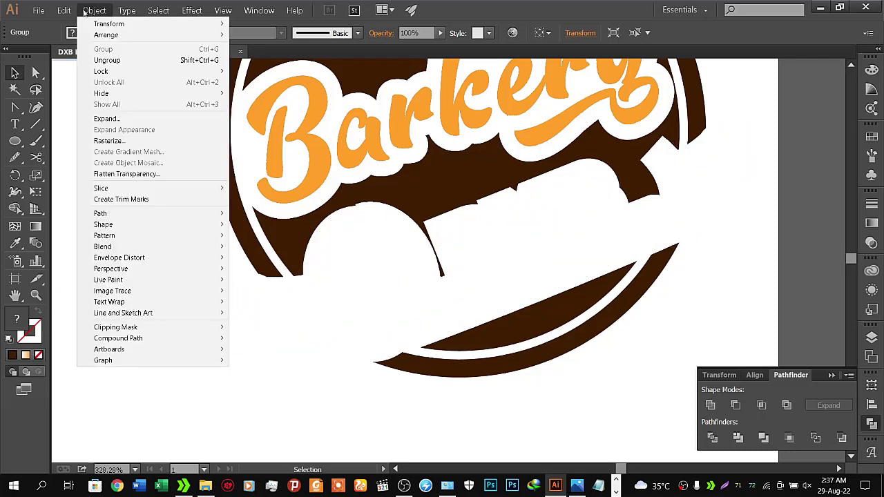
click(76, 23)
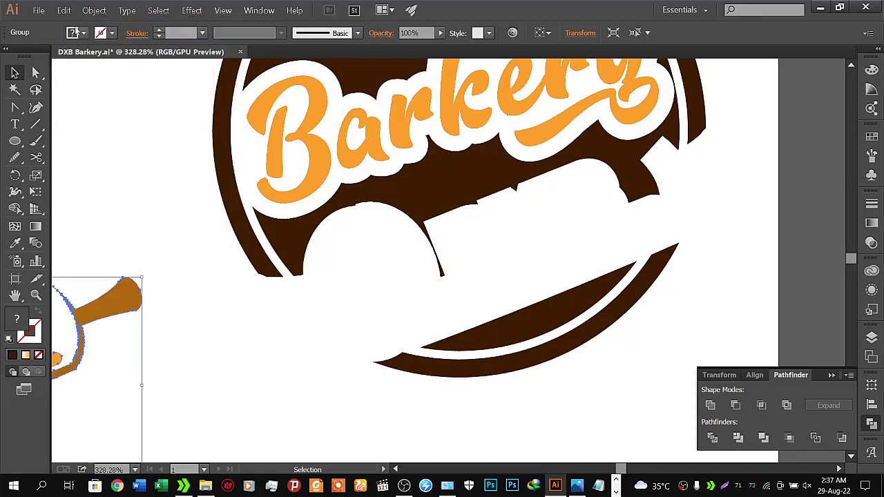
click(63, 10)
click(86, 35)
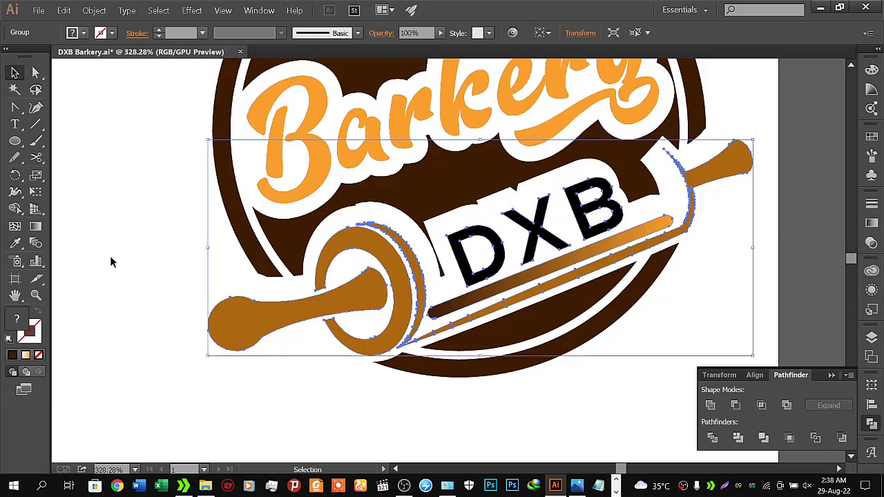
- Nudge the rolling-pin group slightly up and left, then deselect it
key(Up)
key(Up)
key(Up)
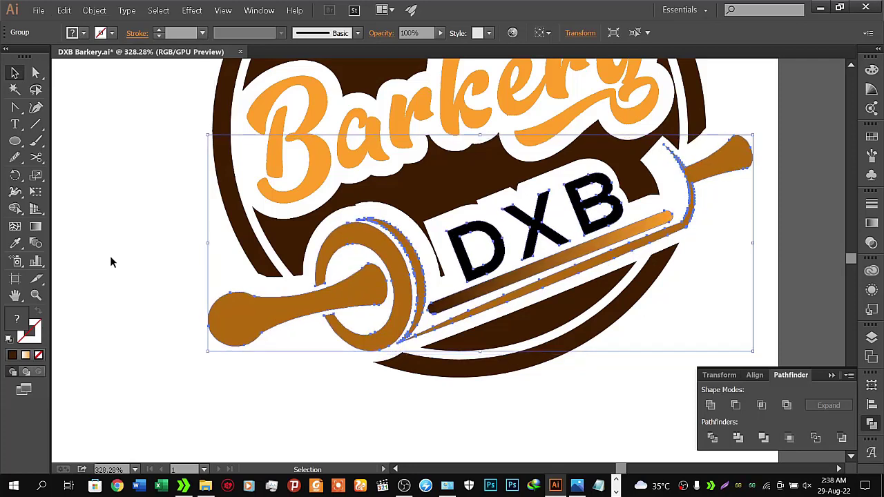
key(Left)
key(Left)
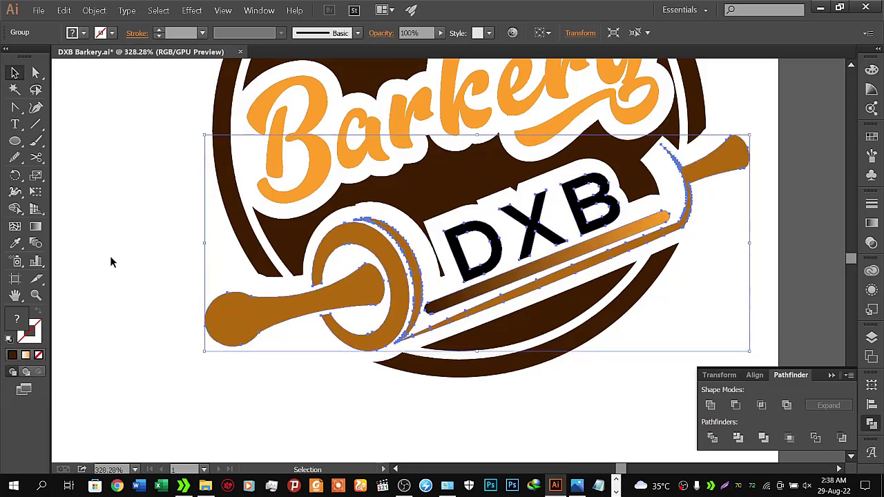
key(Up)
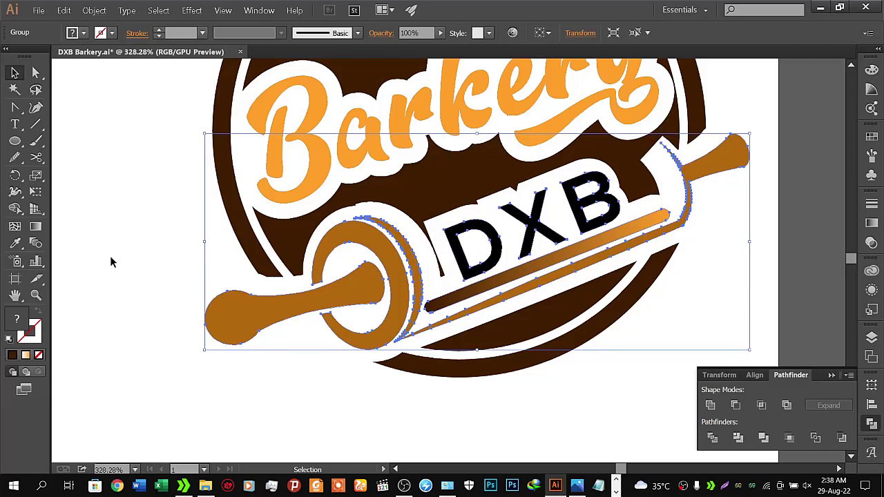
key(Down)
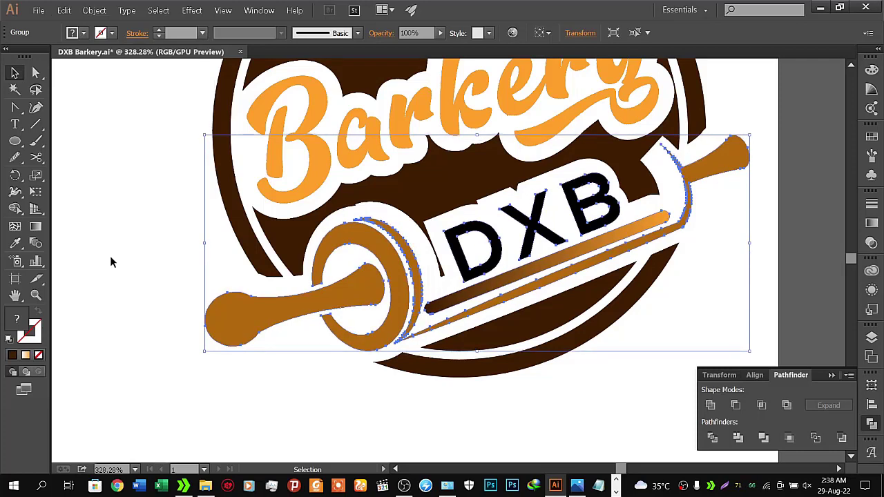
click(111, 257)
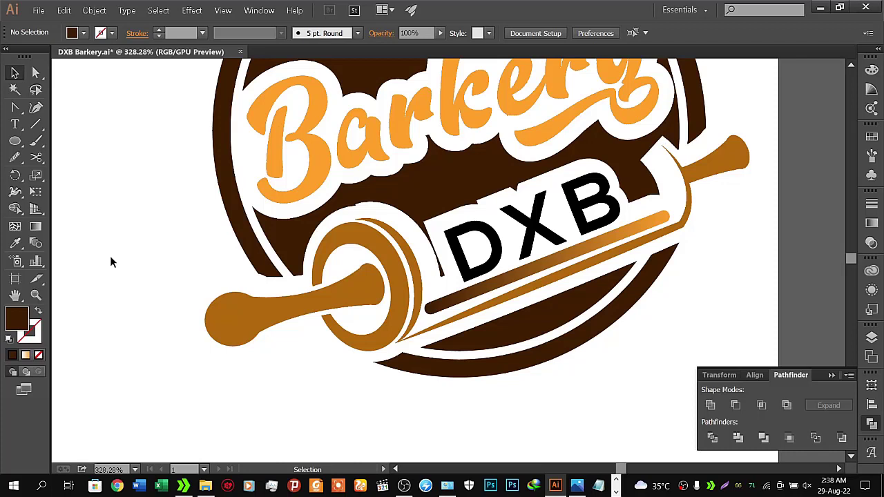
- Select and deselect the rolling pin, pan the view, and dismiss the File menu
click(336, 245)
click(151, 201)
scroll(395, 211, down, 5)
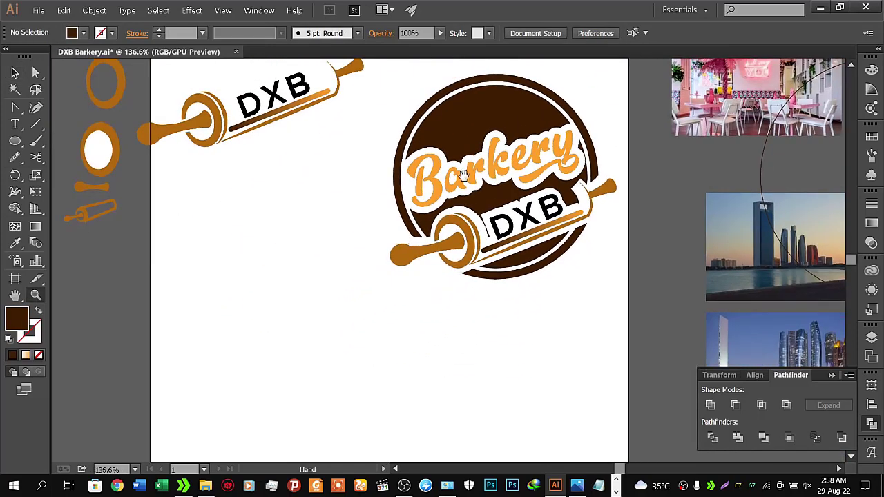
drag(464, 174, 546, 219)
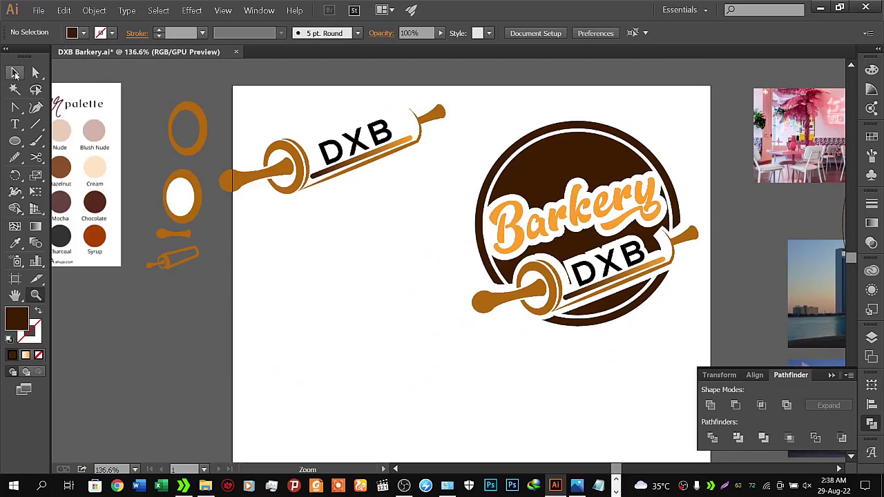
click(15, 73)
click(39, 10)
key(Escape)
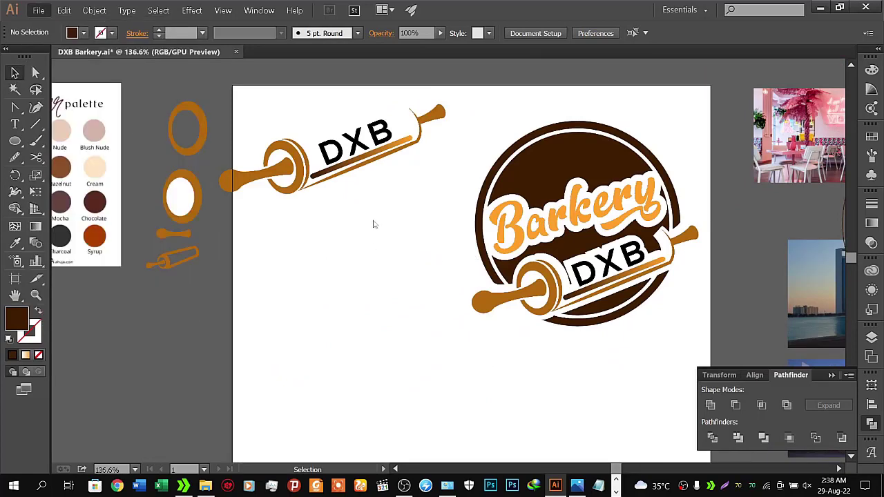
scroll(373, 223, up, 3)
scroll(373, 223, left, 2)
- Shrink the spare rolling-pin DXB artwork and move it onto the pasteboard above
click(352, 237)
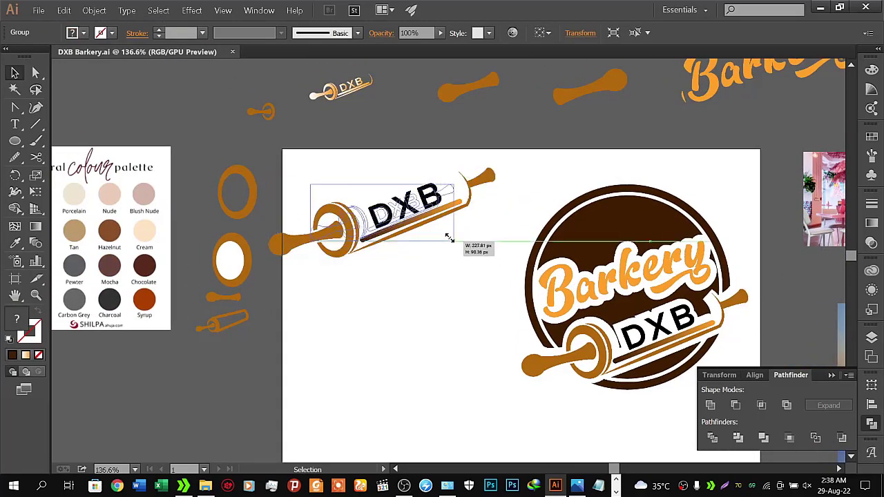
drag(495, 260, 424, 231)
drag(363, 199, 207, 69)
click(331, 192)
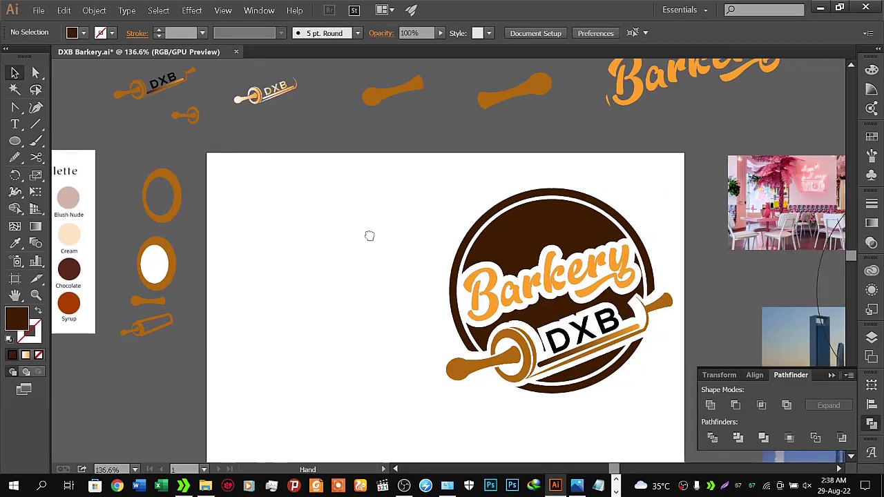
drag(468, 225, 269, 202)
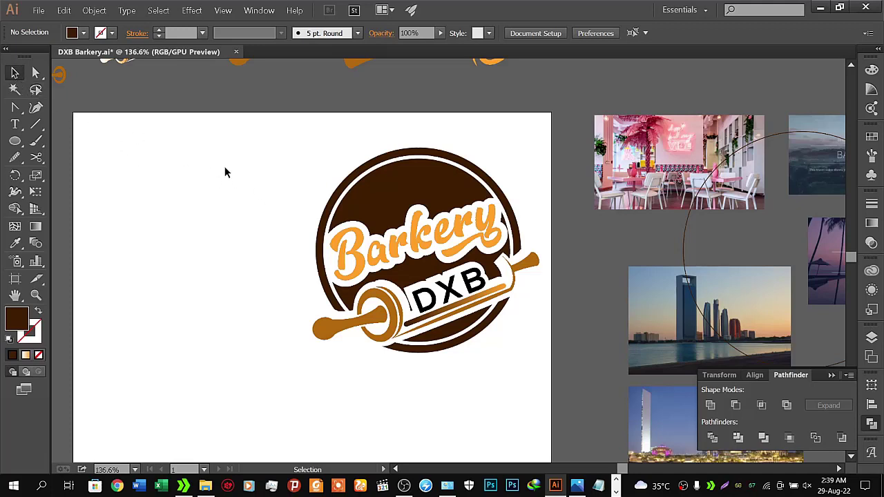
- Clear the artboard selection and save DXB Barkery.ai with File > Save
drag(194, 137, 301, 251)
drag(188, 126, 299, 222)
click(38, 10)
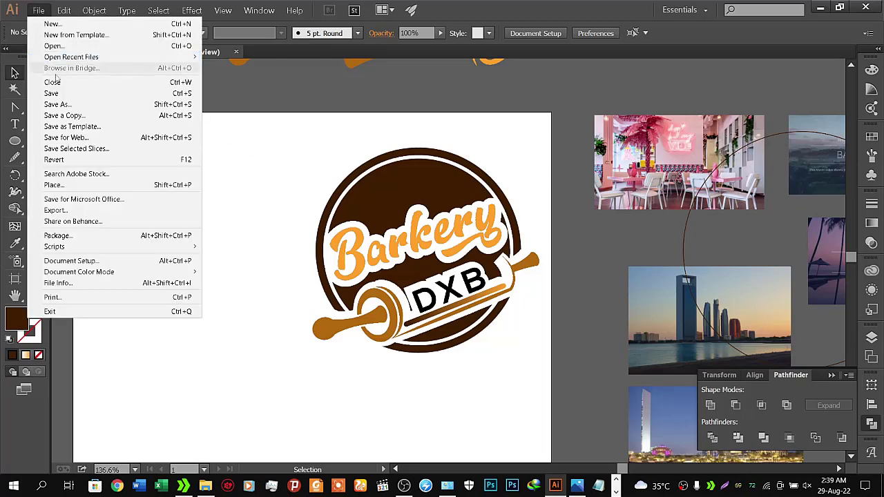
click(61, 93)
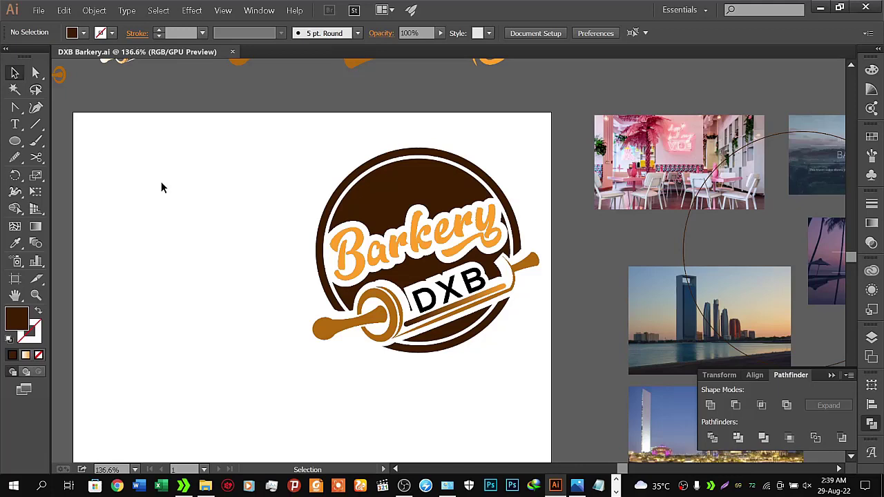
click(338, 329)
click(301, 336)
click(358, 330)
right_click(359, 334)
click(381, 376)
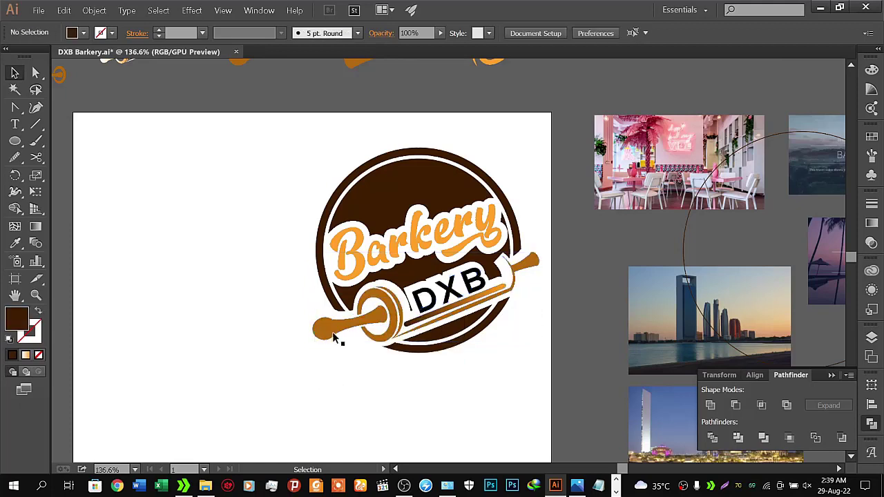
click(338, 330)
shift+click(531, 266)
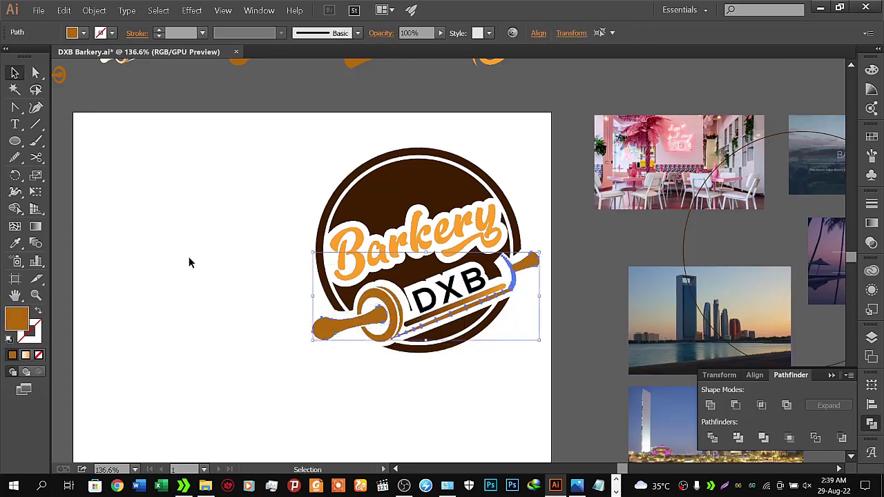
click(14, 242)
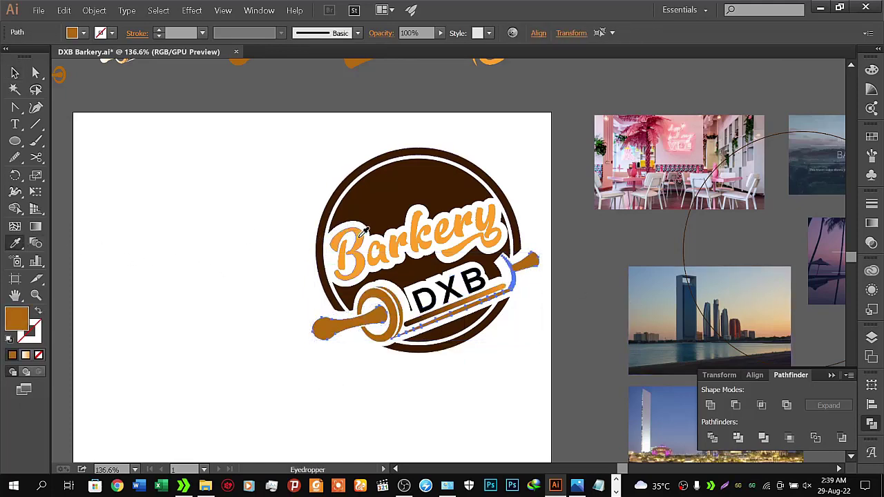
click(352, 241)
click(15, 73)
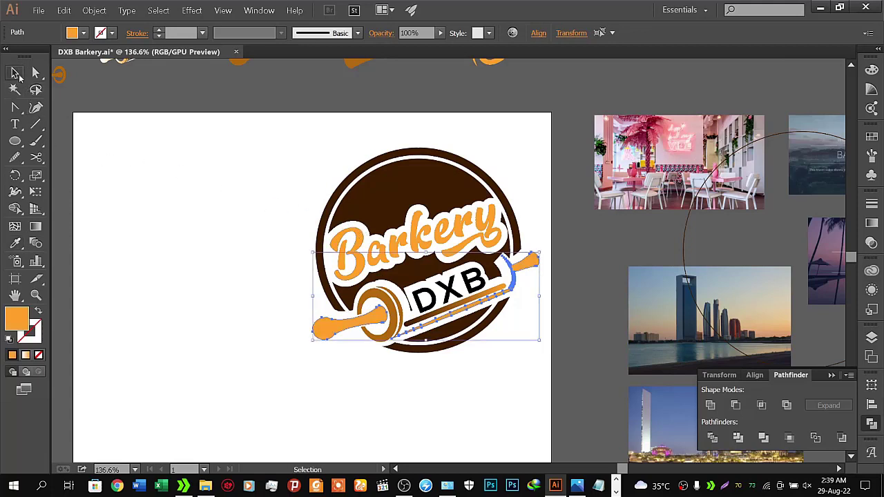
click(157, 220)
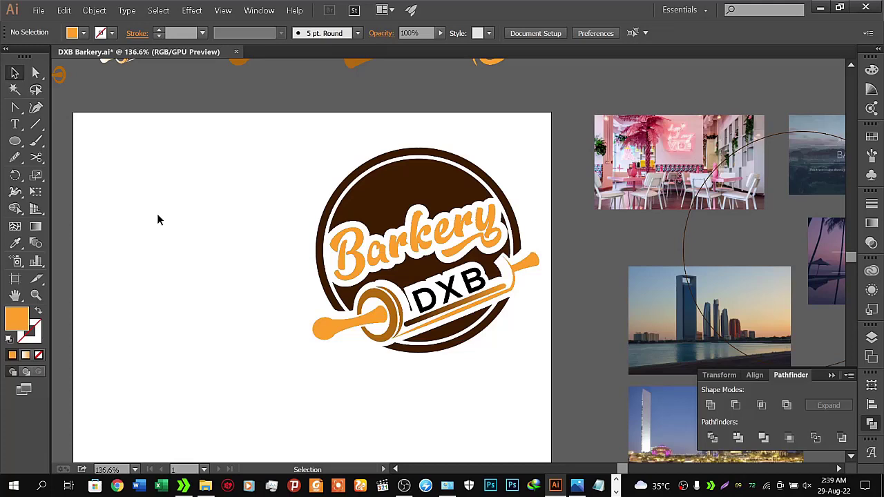
key(ctrl+z)
key(ctrl+z)
click(241, 271)
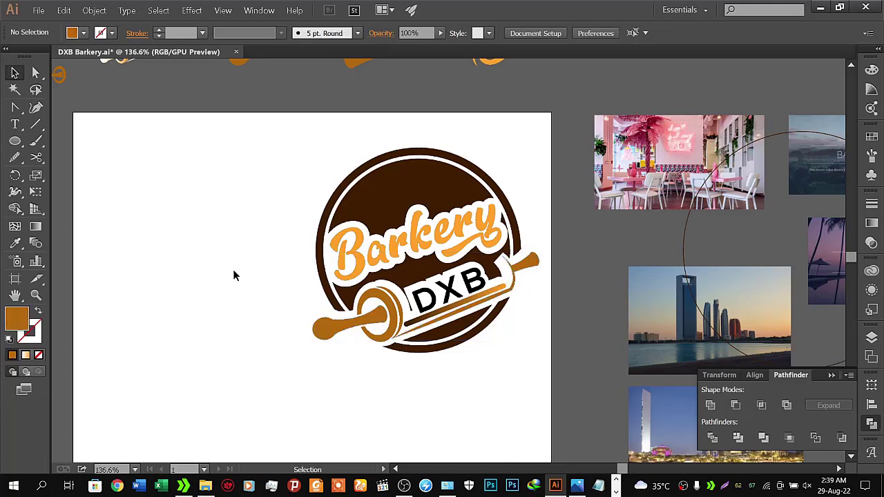
- Try a light-orange gradient on the DXB band, then revert it to the orange-brown gradient
click(444, 318)
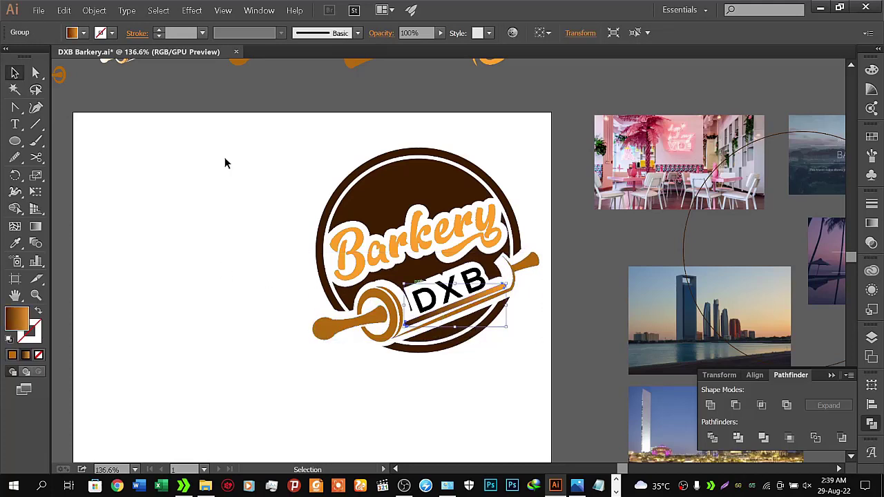
click(84, 33)
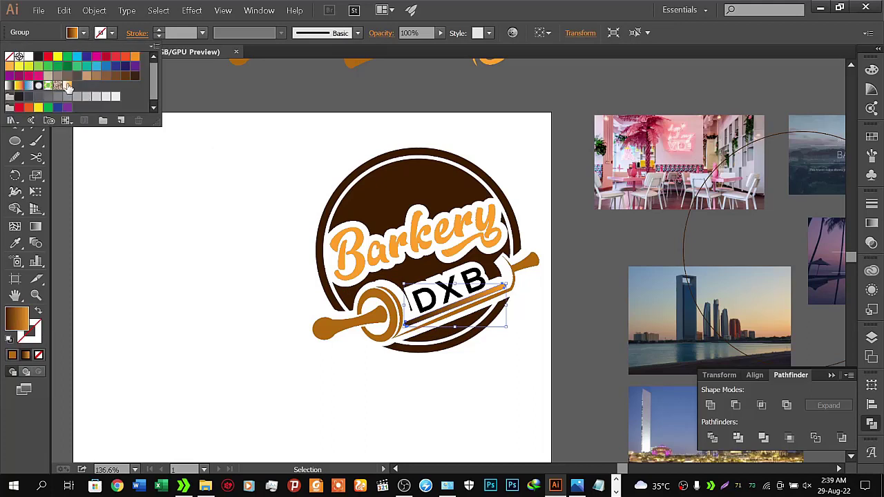
click(67, 86)
click(160, 268)
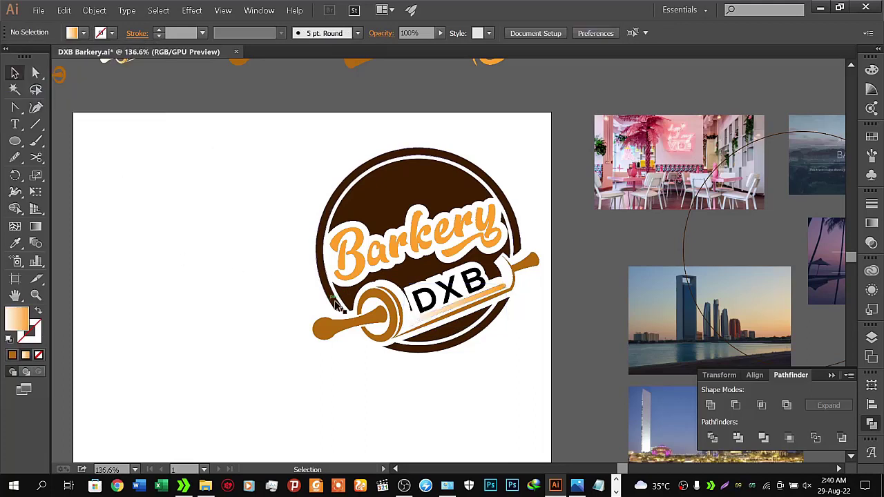
click(430, 311)
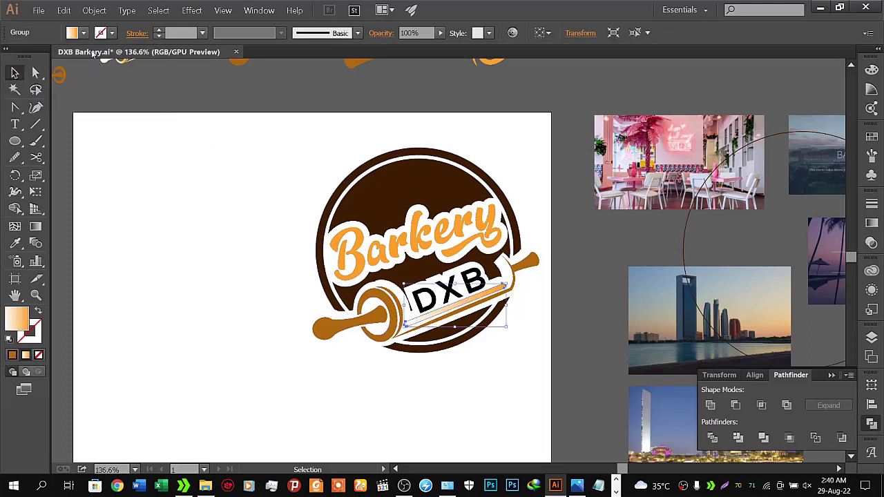
key(period)
click(129, 168)
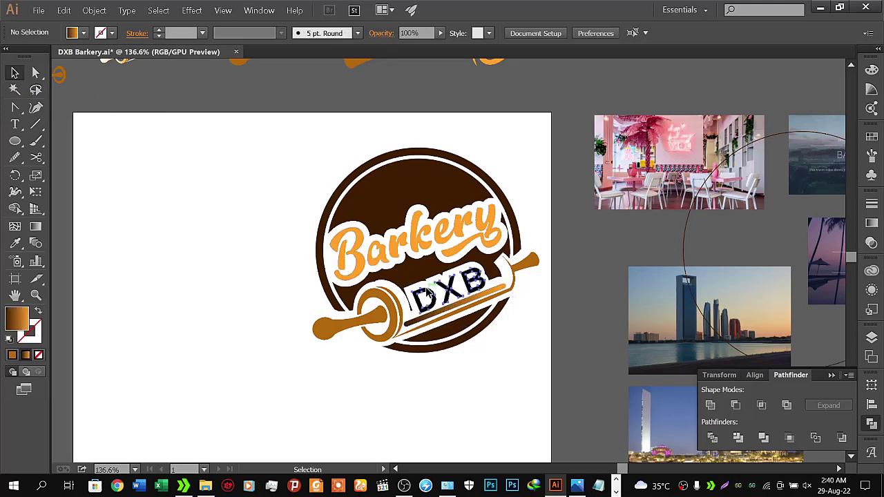
- Use the Eyedropper to fill the DXB lettering with the Barkery orange
click(428, 293)
click(82, 33)
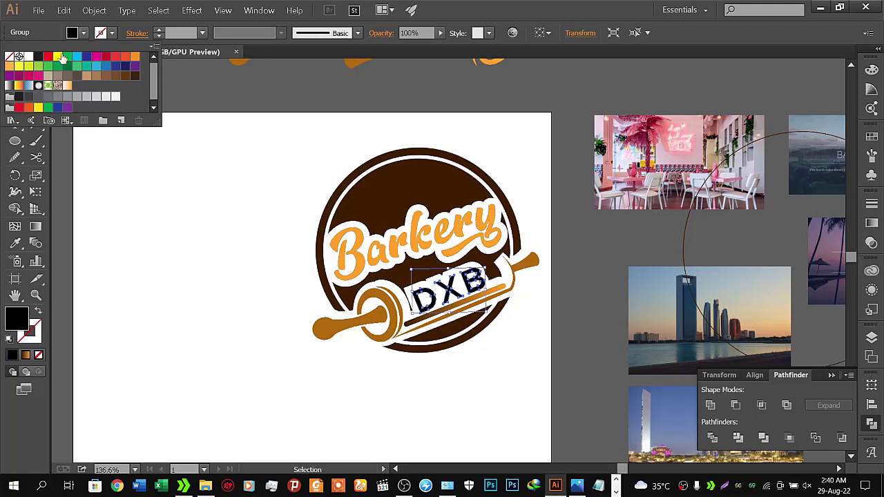
click(318, 94)
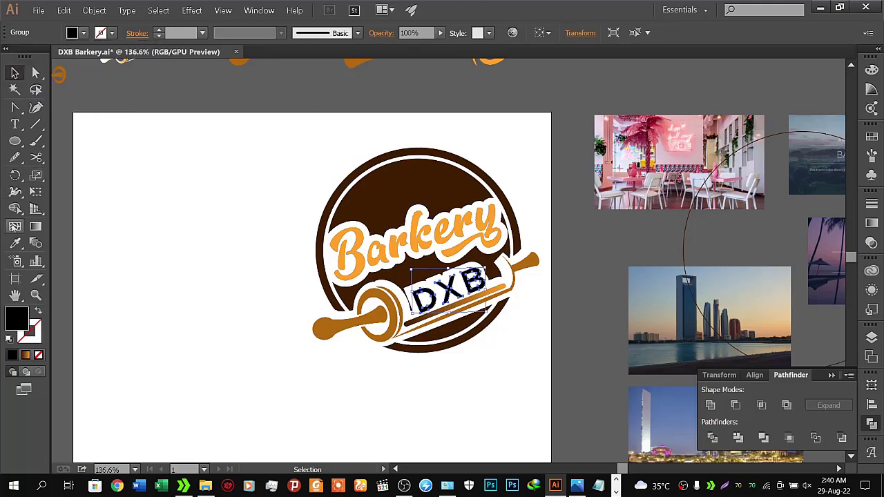
click(15, 243)
click(382, 194)
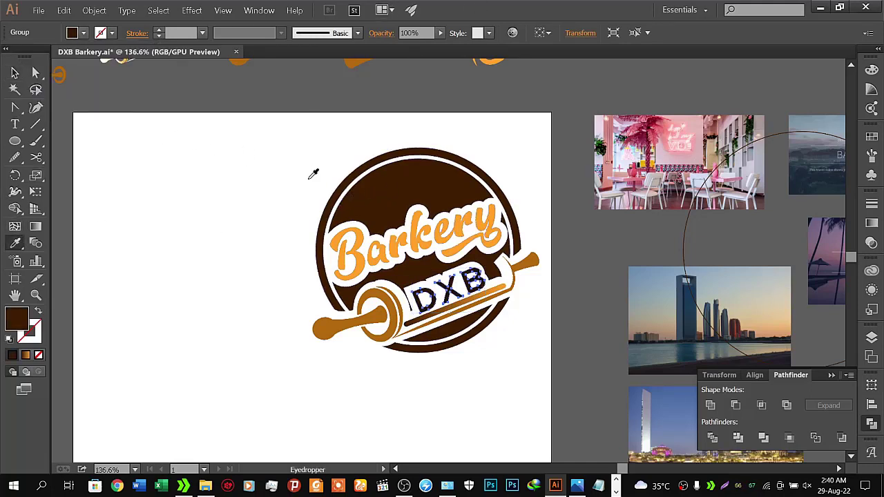
click(423, 234)
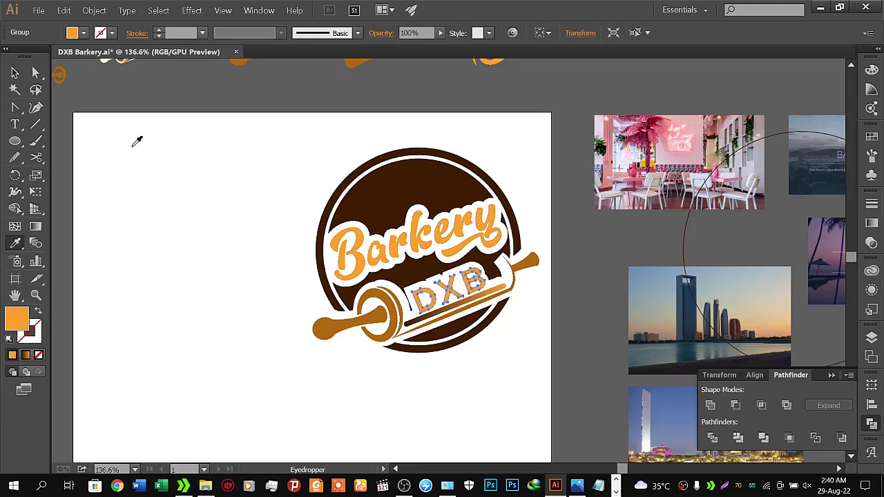
click(15, 72)
click(157, 184)
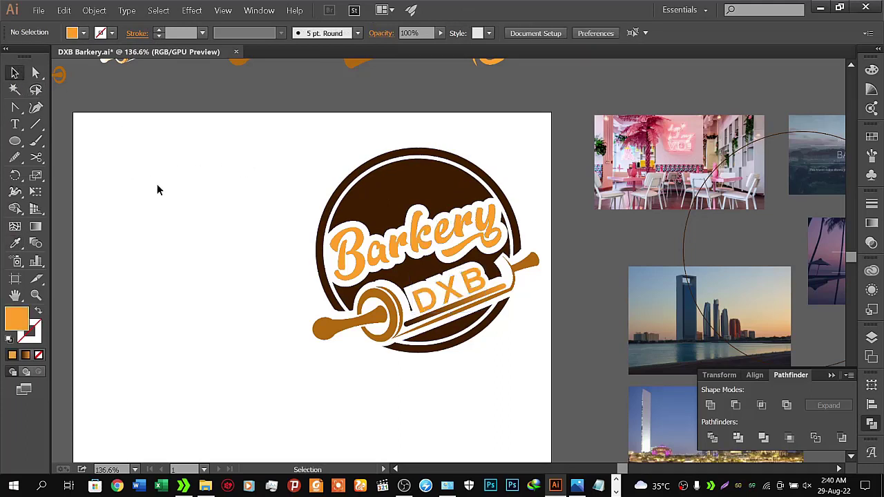
- Resample the circle's dark brown onto the DXB lettering and deselect it
click(428, 299)
click(15, 243)
click(407, 185)
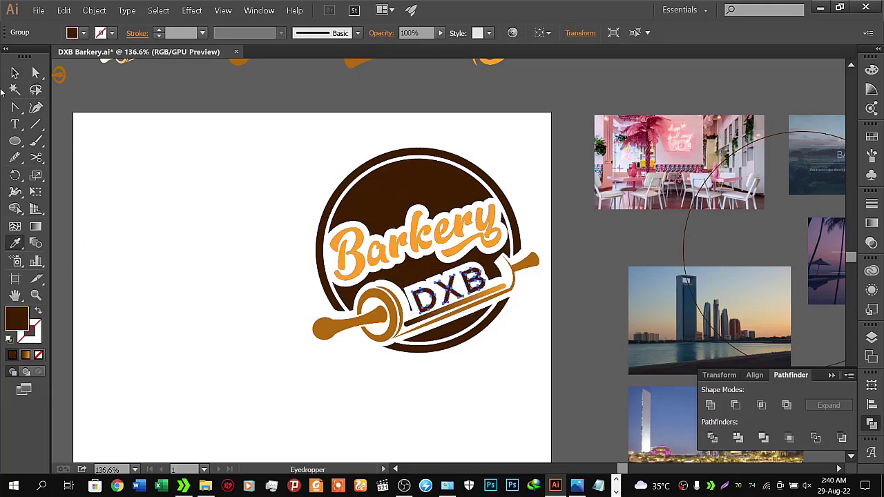
click(15, 73)
click(196, 222)
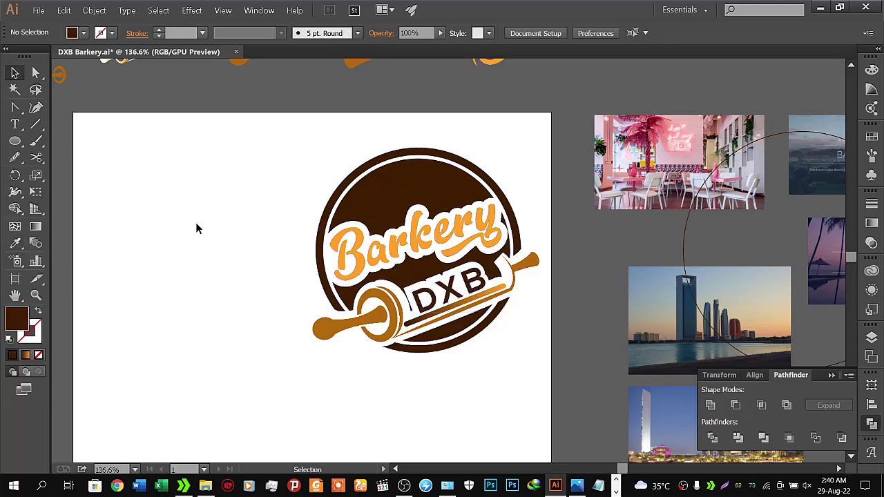
- Zoom in on the gap between the rolling pin's end and DXB banner, and select the brown circle
key(z)
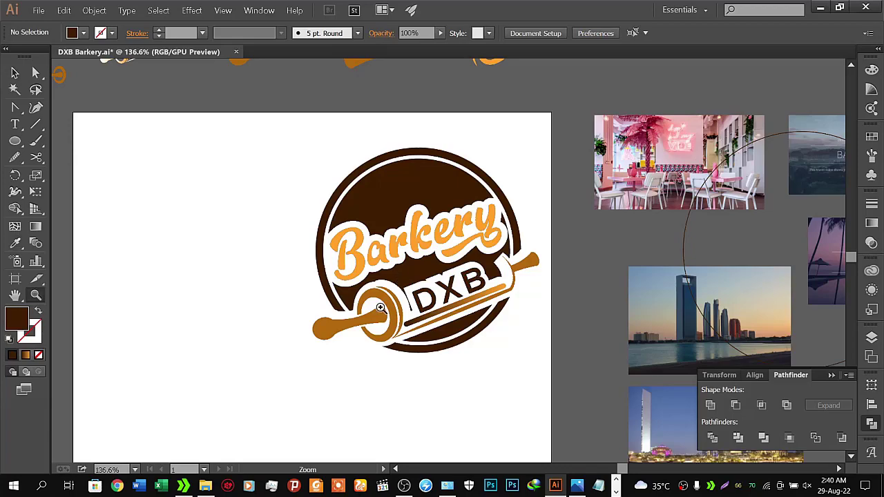
mouse_move(380, 307)
mouse_down()
mouse_move(486, 251)
mouse_move(592, 153)
mouse_move(615, 108)
mouse_up()
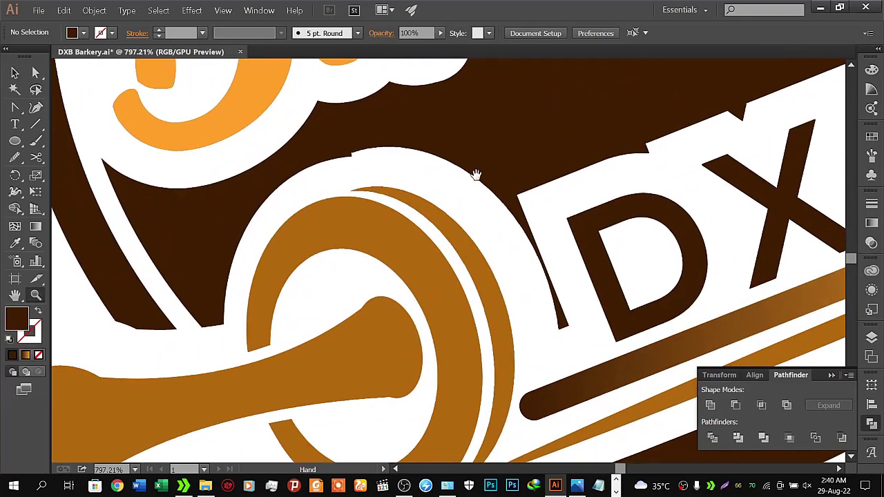
drag(476, 174, 337, 260)
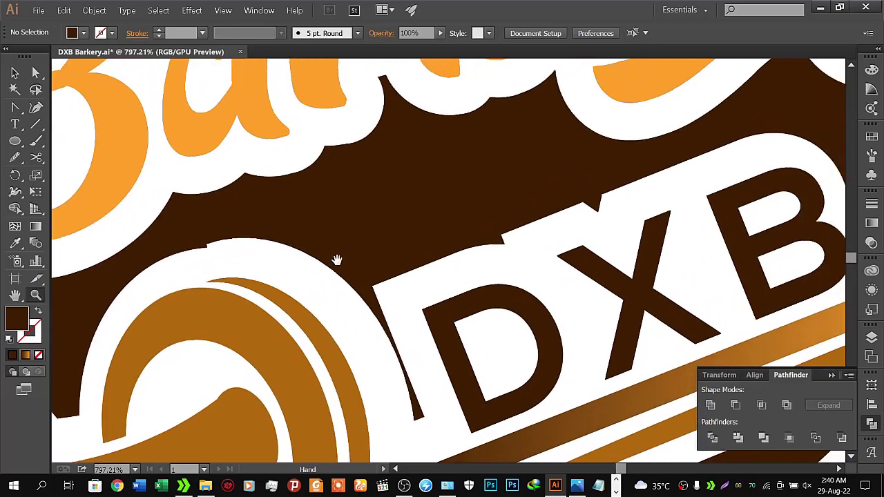
mouse_move(433, 247)
mouse_down()
mouse_move(369, 263)
mouse_move(274, 258)
mouse_move(460, 239)
mouse_move(452, 209)
mouse_move(567, 237)
mouse_up()
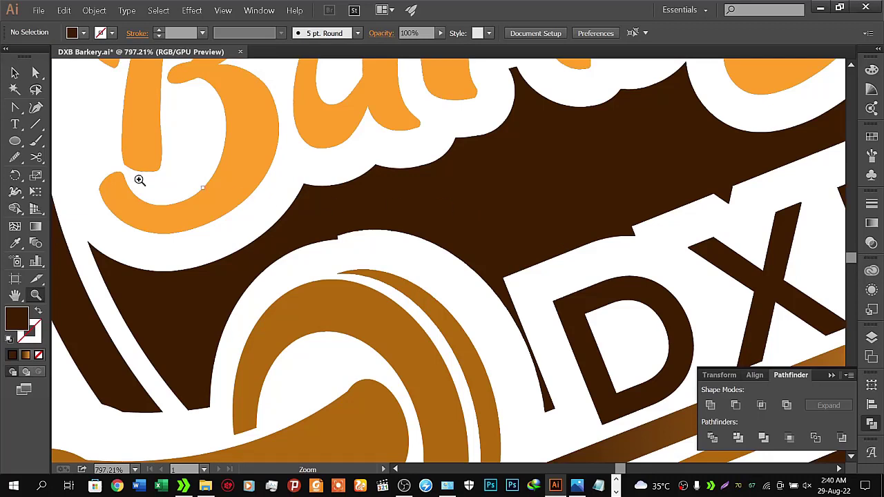
click(14, 72)
click(321, 214)
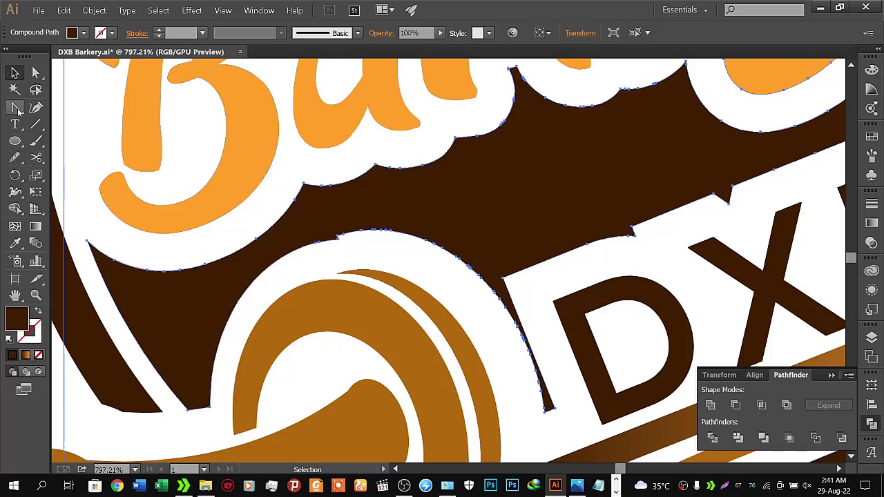
drag(18, 112, 62, 101)
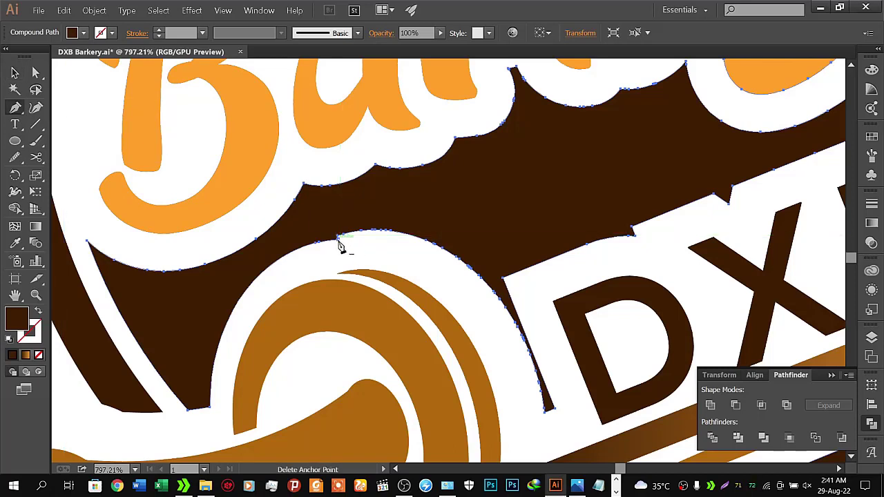
- Draw a curved dark brown wedge path over the white gap beside the rolling pin's end
click(338, 237)
click(338, 239)
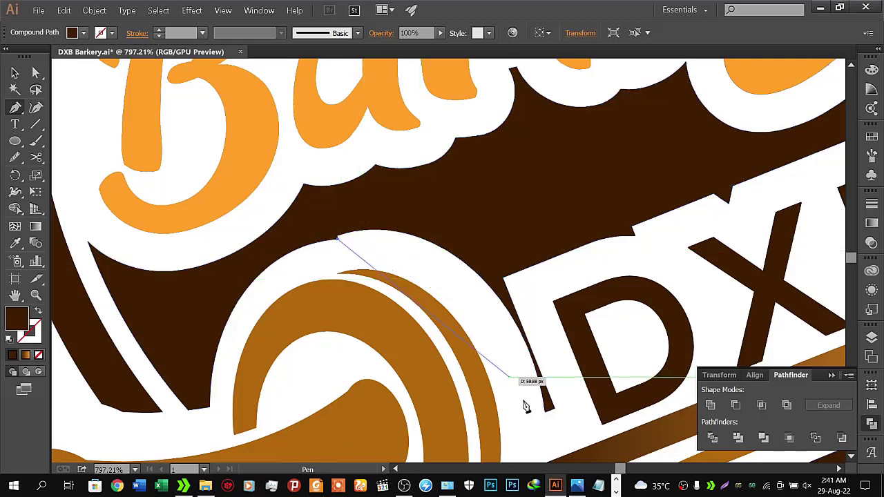
drag(545, 414, 582, 458)
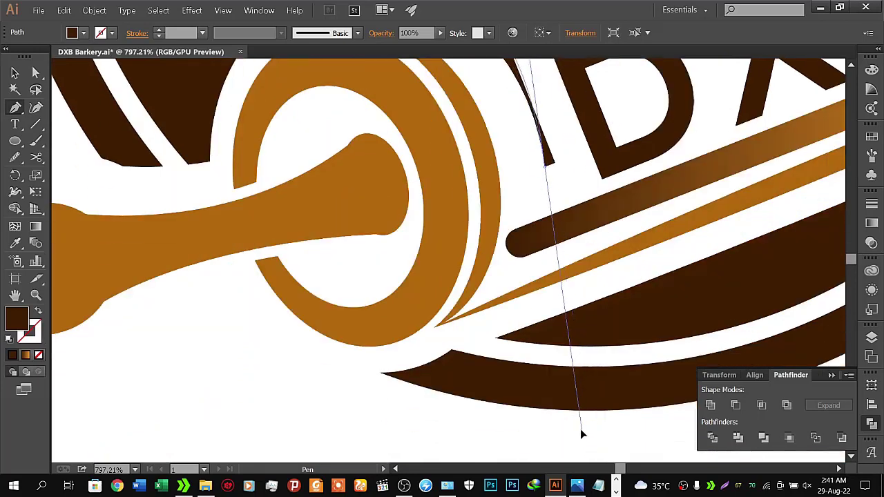
mouse_move(583, 458)
mouse_down()
mouse_move(532, 100)
mouse_move(557, 379)
mouse_move(593, 464)
mouse_move(588, 322)
mouse_up()
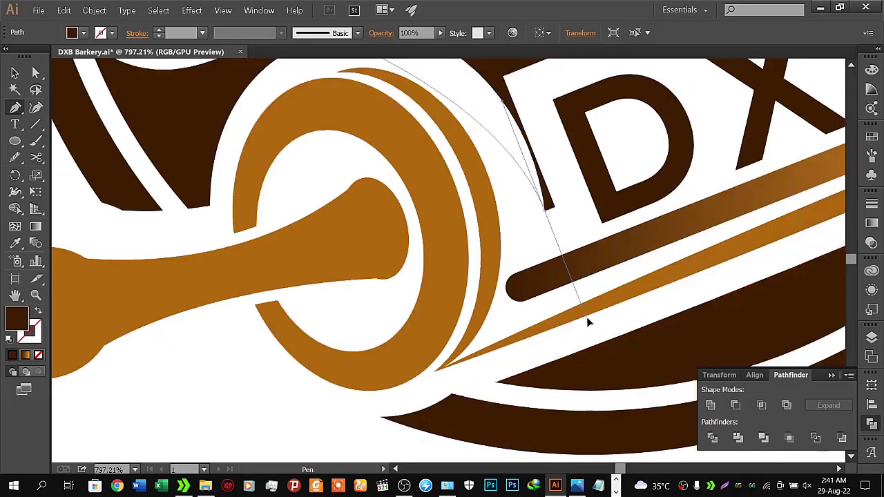
scroll(564, 338, up, 3)
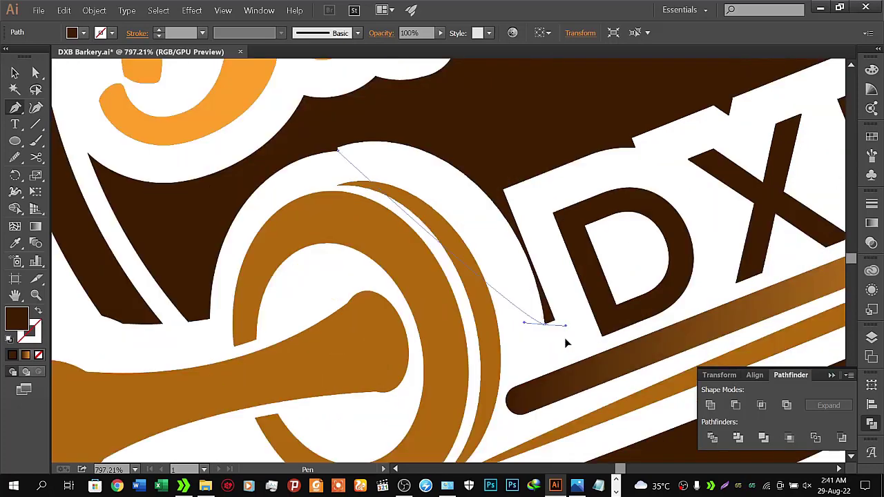
mouse_move(565, 339)
mouse_down()
mouse_move(602, 467)
mouse_move(585, 388)
mouse_move(600, 423)
mouse_up()
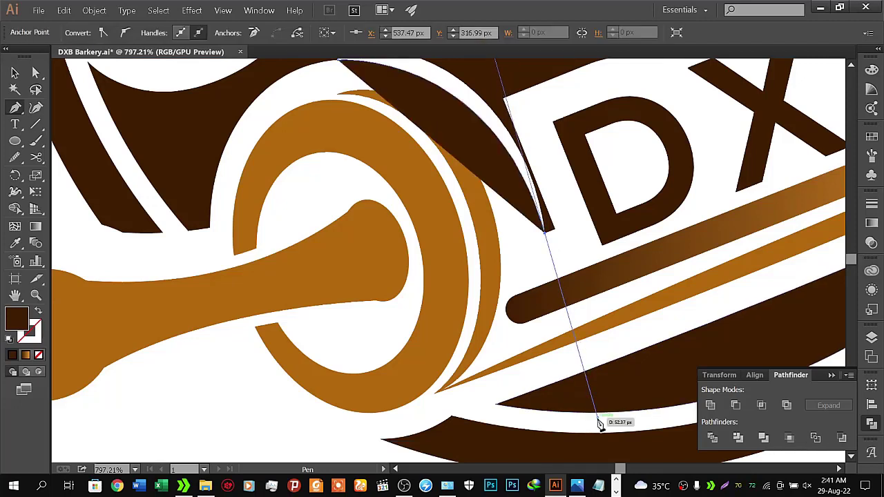
key(alt)
mouse_move(598, 422)
mouse_down()
mouse_move(591, 228)
mouse_move(513, 131)
mouse_move(561, 292)
mouse_move(596, 328)
mouse_move(597, 408)
mouse_move(568, 299)
mouse_move(592, 350)
mouse_up()
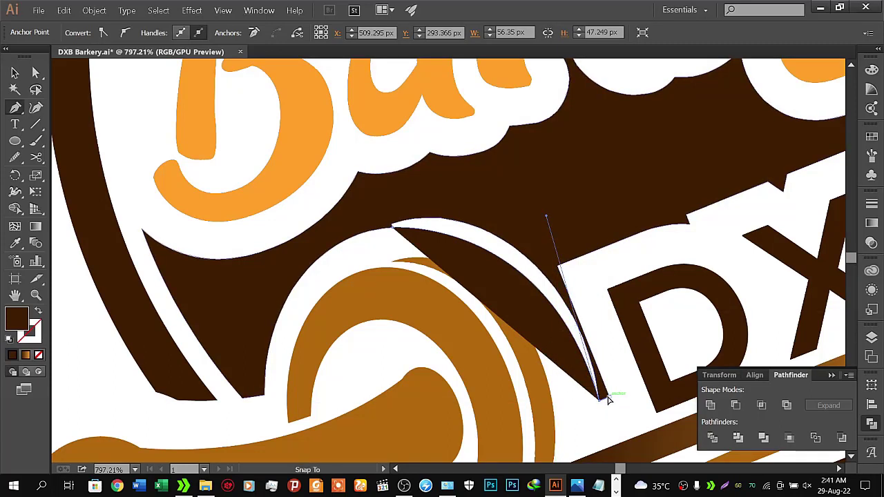
mouse_move(610, 400)
mouse_down()
mouse_move(602, 309)
mouse_move(561, 272)
mouse_move(547, 235)
mouse_up()
- Reshape the wedge's curves to follow the white outline, then select it with the brown circle
drag(402, 234, 311, 272)
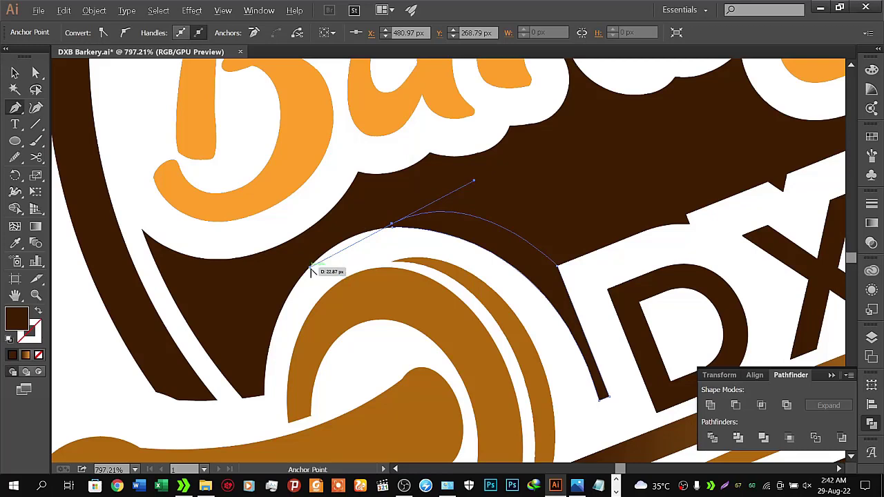
mouse_move(310, 272)
mouse_down()
mouse_move(410, 199)
mouse_move(445, 199)
mouse_up()
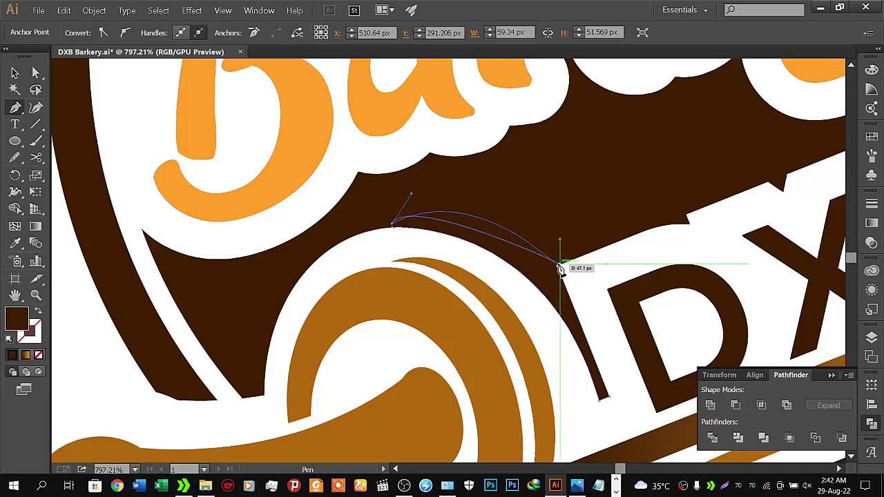
click(414, 198)
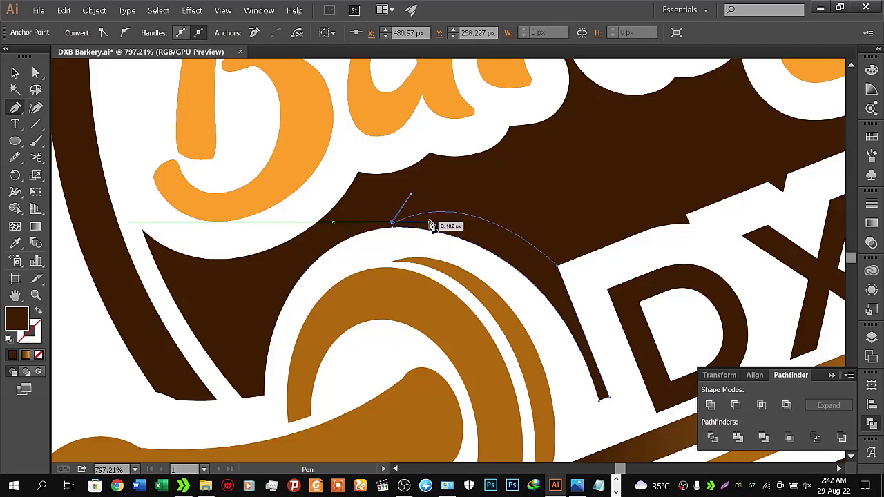
drag(391, 223, 434, 226)
mouse_move(414, 197)
mouse_down()
mouse_move(457, 210)
mouse_move(451, 235)
mouse_move(429, 240)
mouse_move(394, 228)
mouse_up()
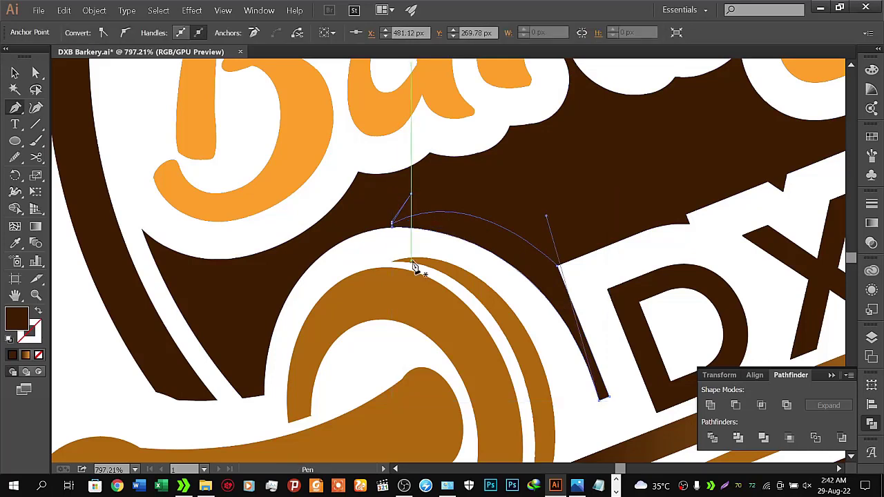
click(17, 72)
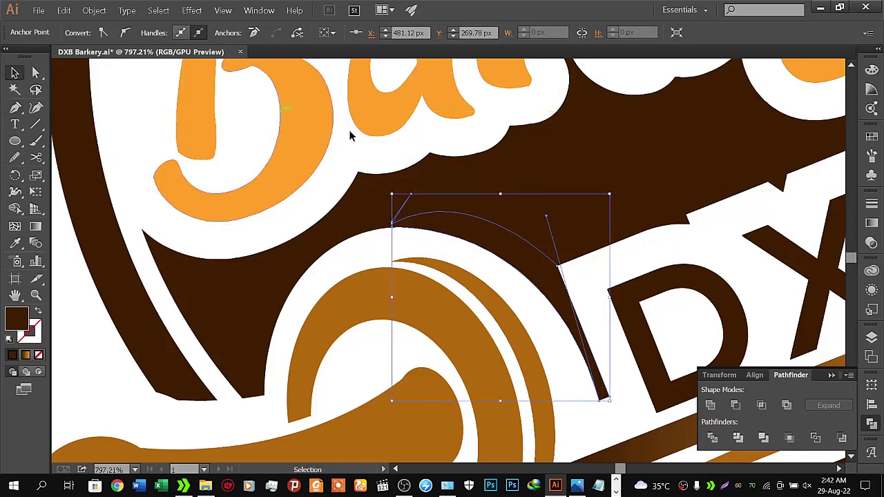
click(496, 172)
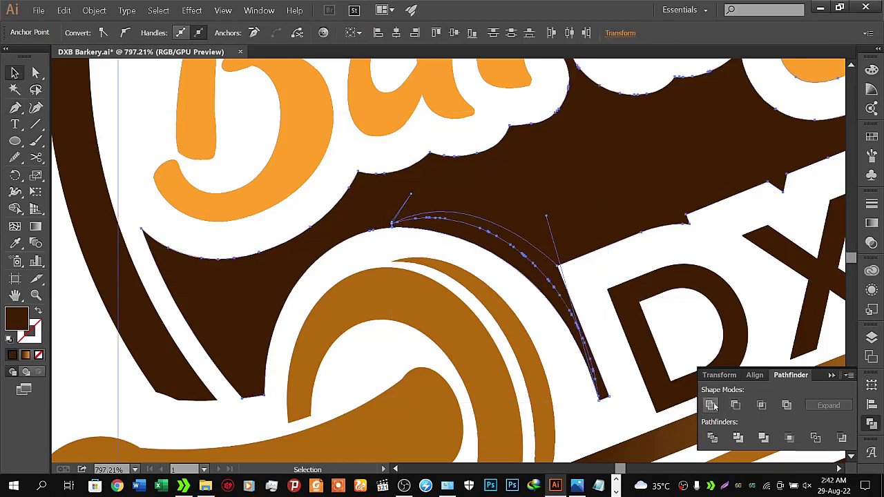
click(584, 378)
click(572, 378)
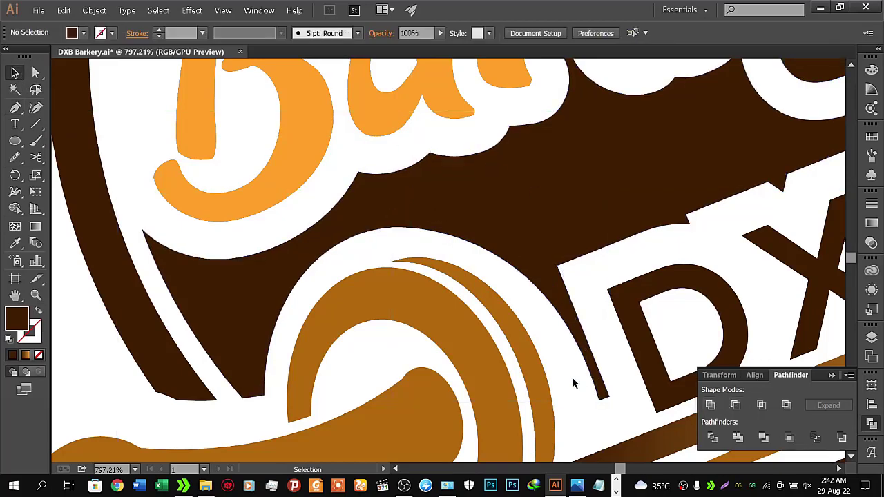
key(z)
drag(647, 290, 500, 304)
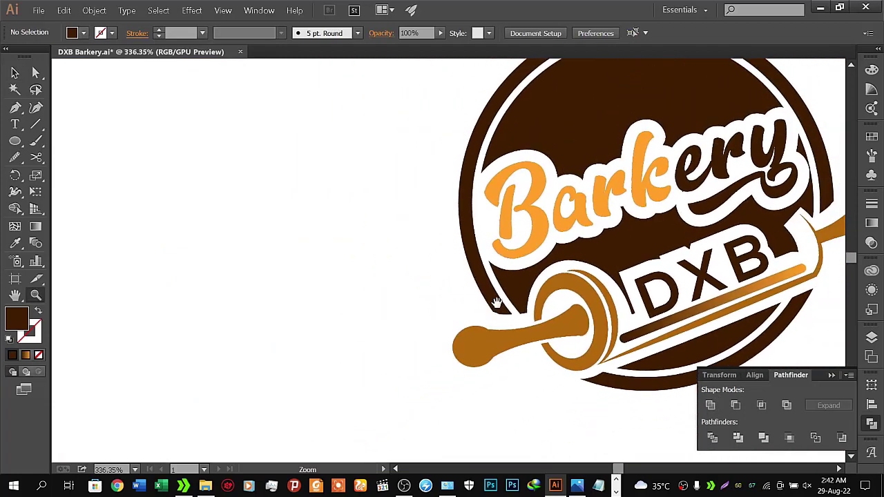
drag(654, 259, 421, 285)
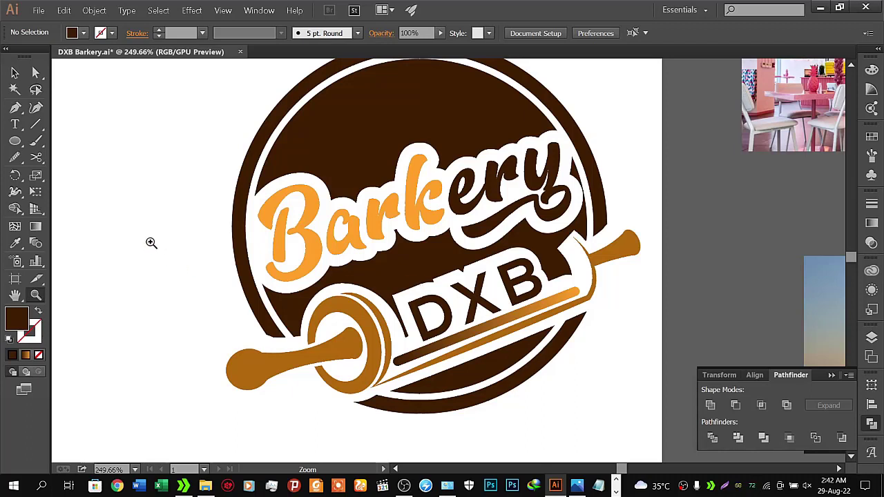
click(16, 72)
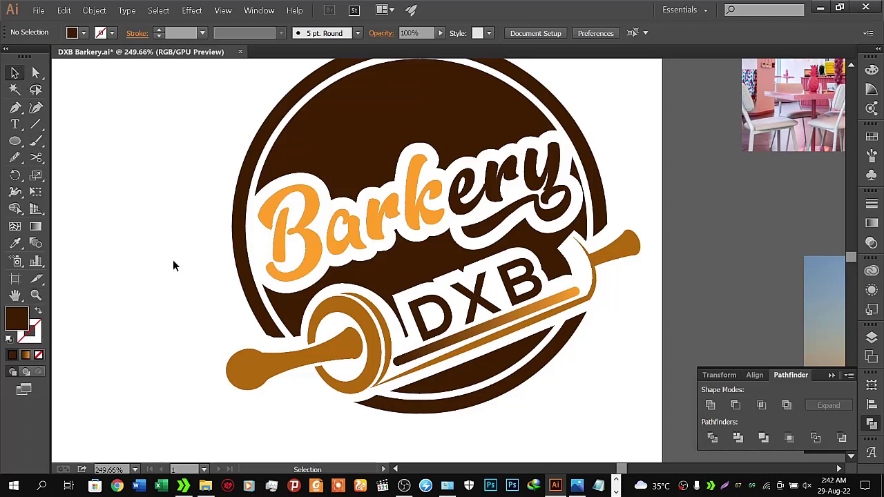
key(z)
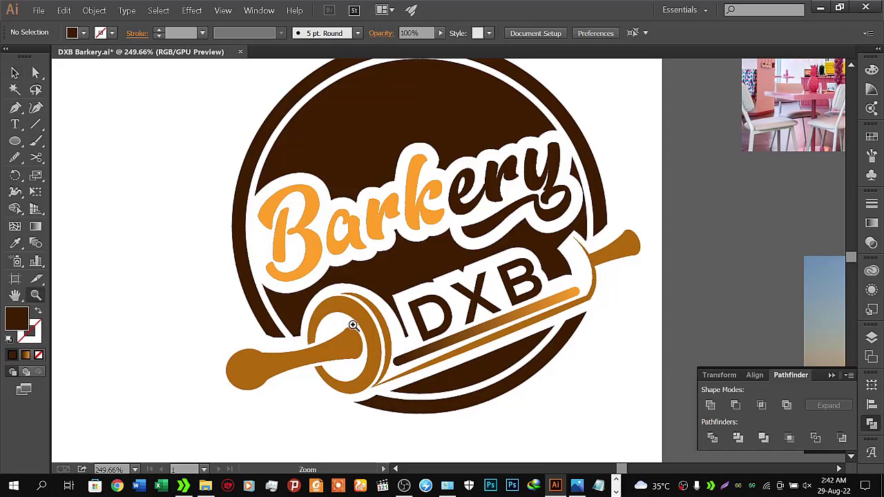
drag(352, 320, 489, 259)
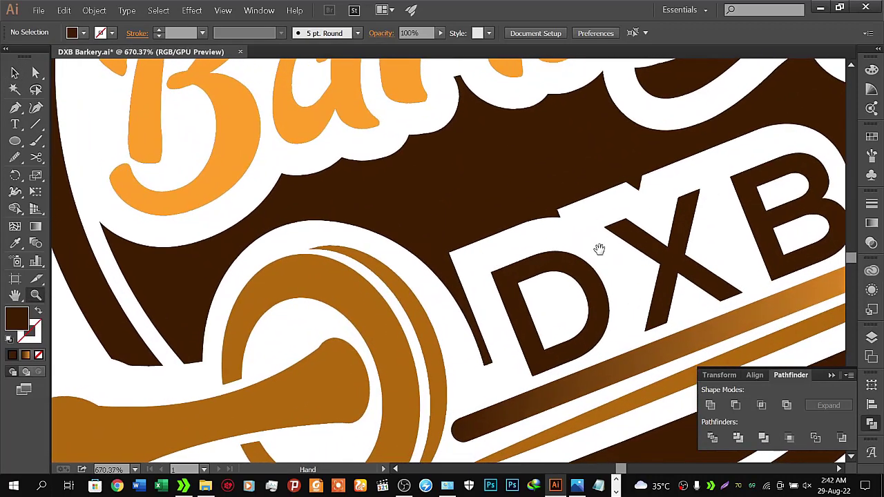
drag(599, 251, 388, 322)
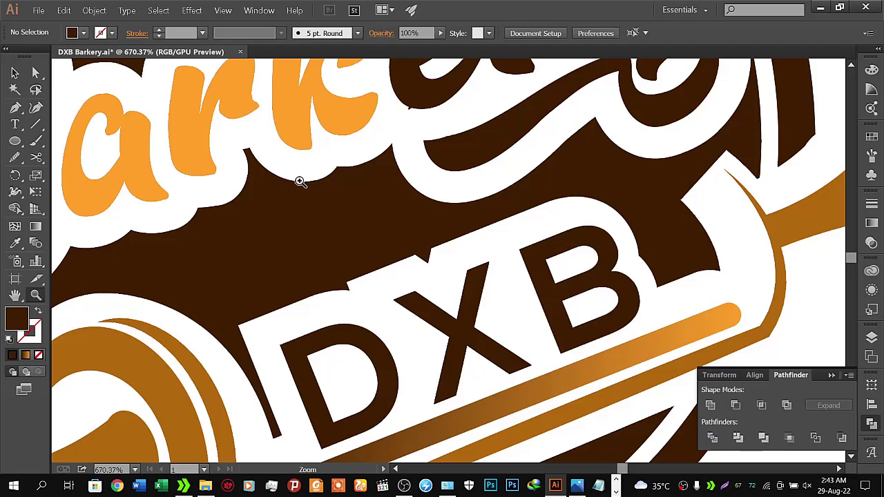
alt+scroll(380, 219, down, 3)
alt+scroll(346, 237, down, 3)
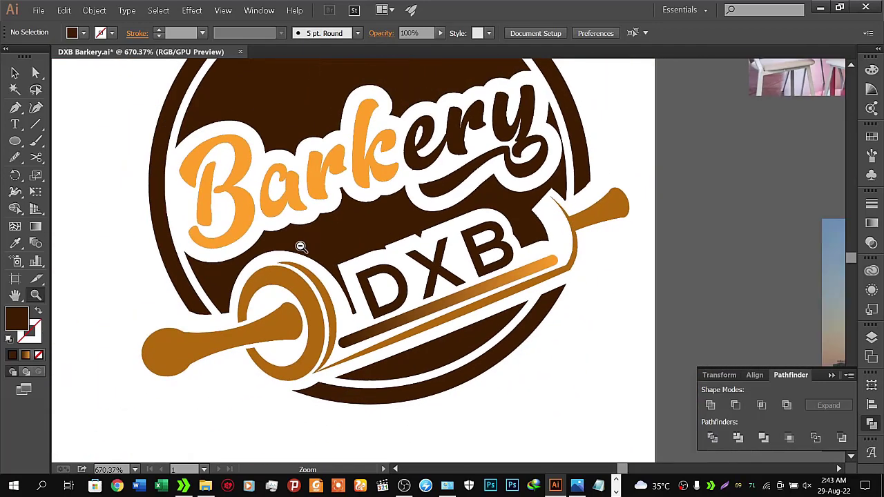
alt+scroll(286, 249, up, 1)
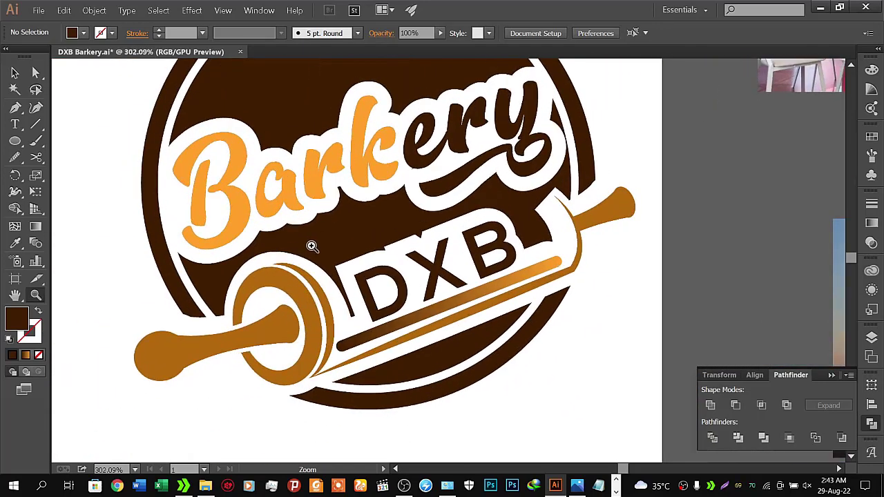
alt+scroll(389, 219, up, 3)
alt+scroll(391, 217, up, 1)
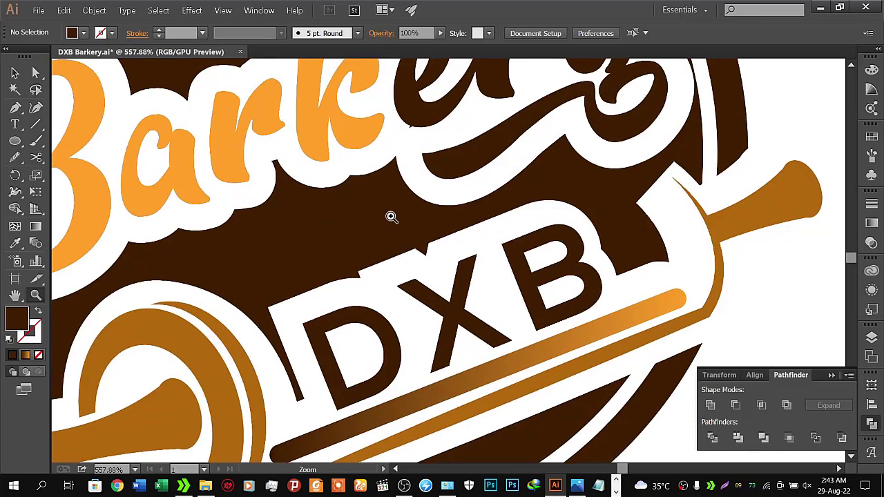
- Draw a closed curved shape with the Pen tool in the gap right of the B
click(15, 108)
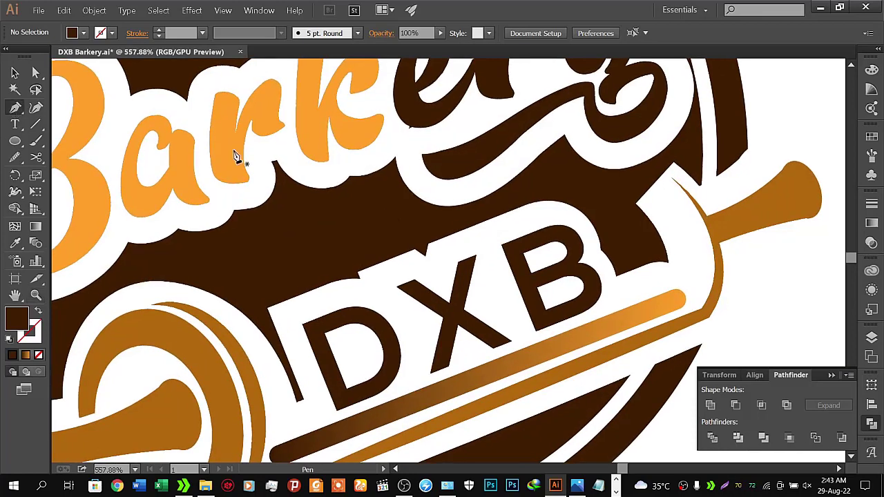
click(564, 243)
drag(624, 241, 489, 244)
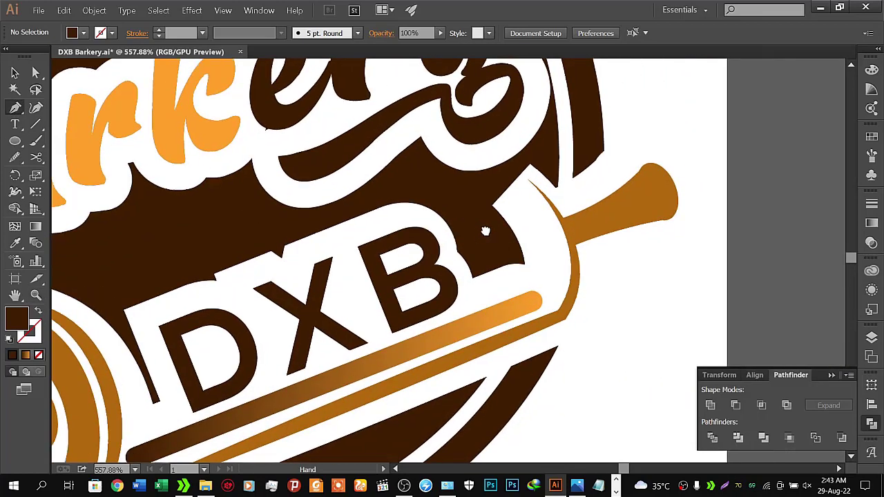
click(445, 222)
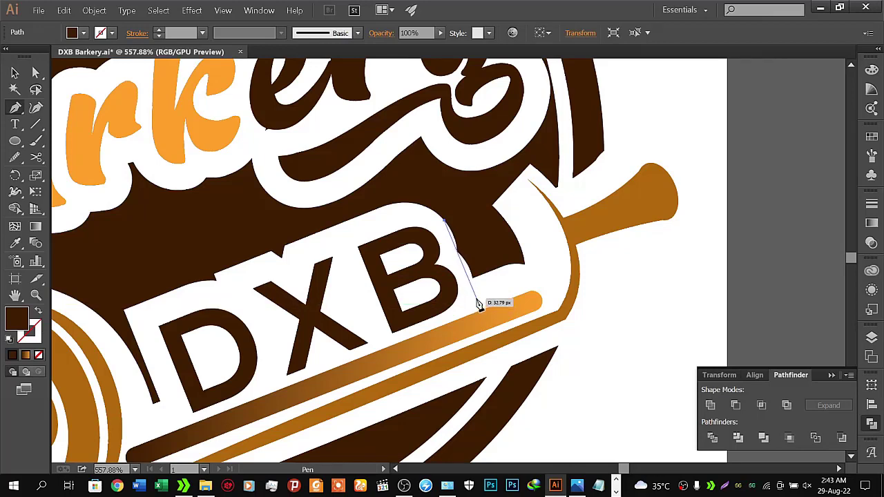
click(477, 302)
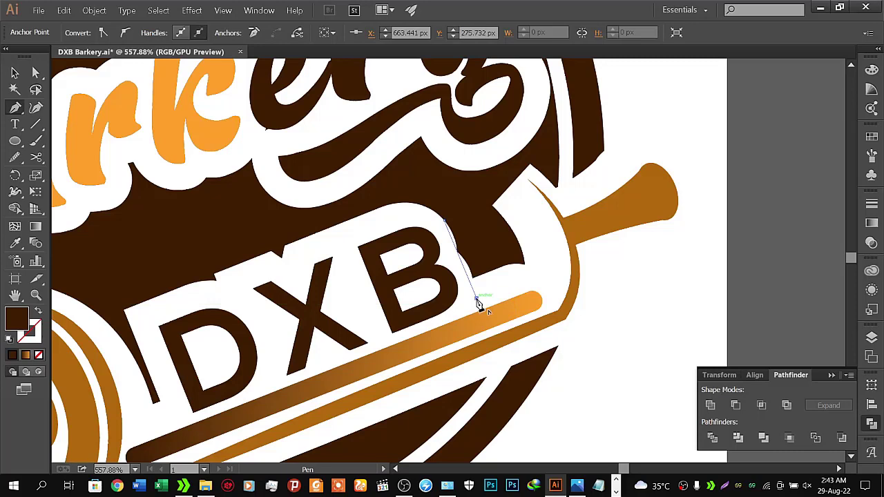
click(534, 280)
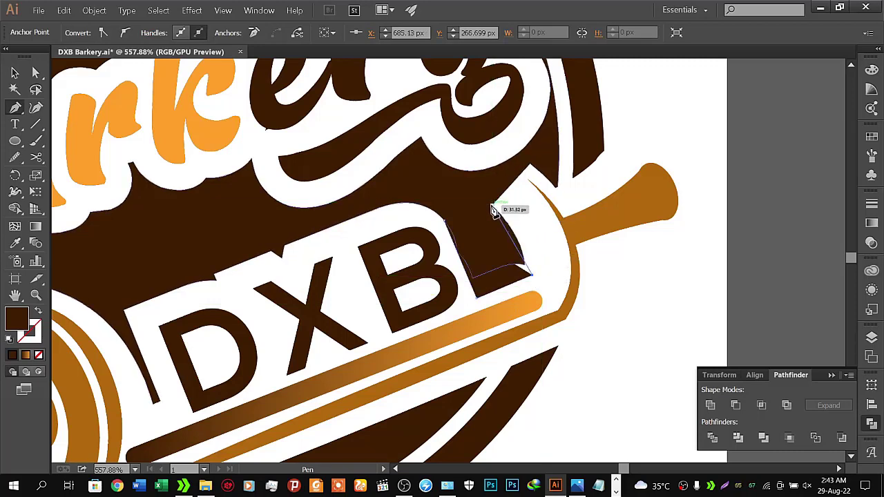
mouse_move(493, 201)
mouse_down()
mouse_move(459, 191)
mouse_move(493, 184)
mouse_move(455, 200)
mouse_move(468, 181)
mouse_move(442, 178)
mouse_move(495, 234)
mouse_up()
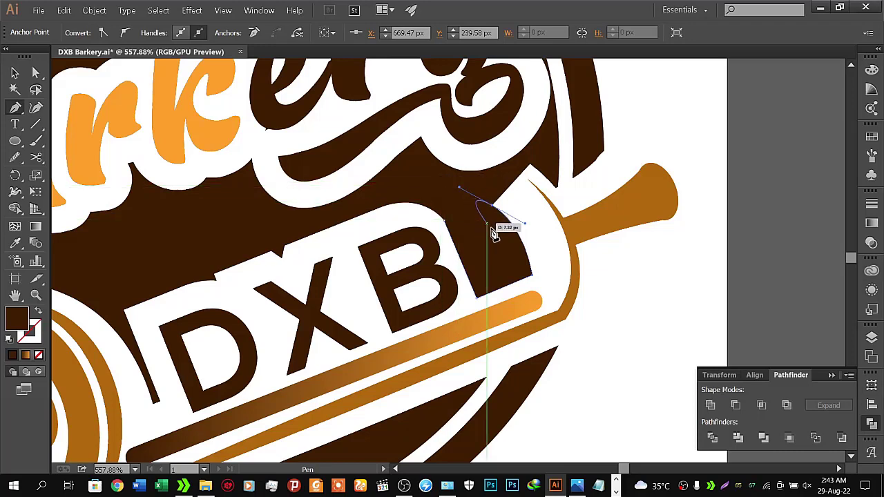
click(446, 220)
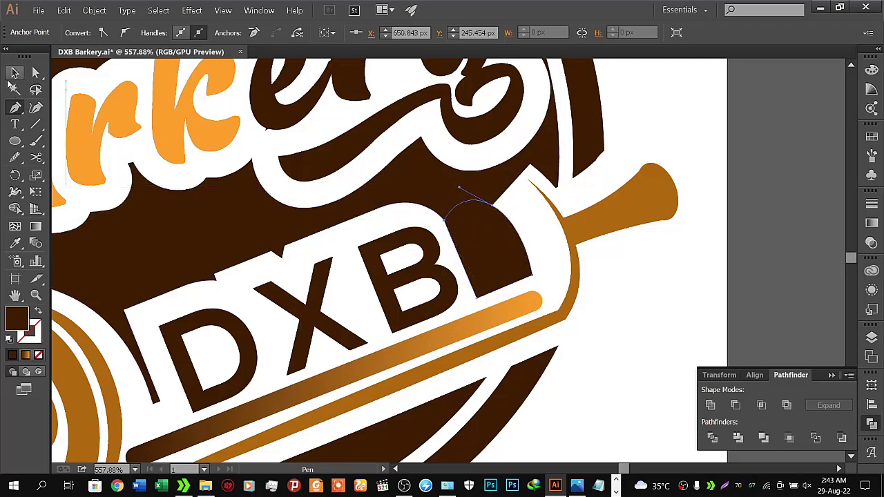
- Select the new shape with the brown background and Unite them in Pathfinder
click(14, 73)
shift+click(415, 191)
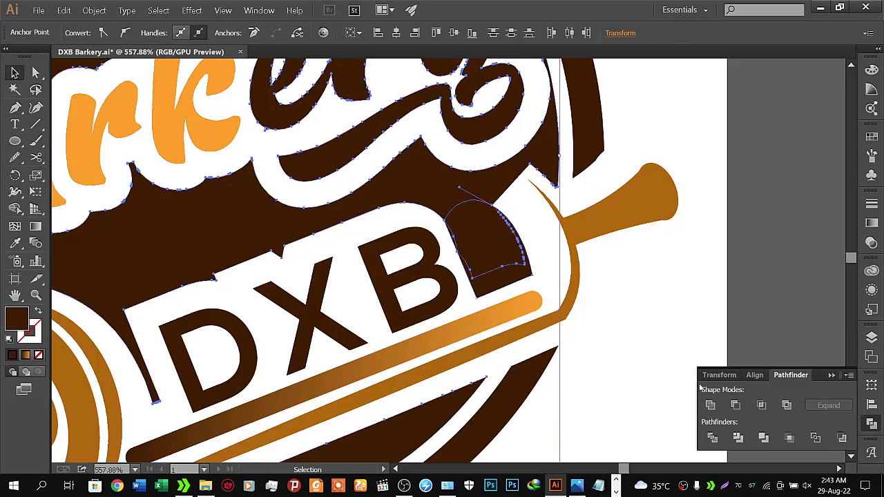
click(710, 405)
click(758, 238)
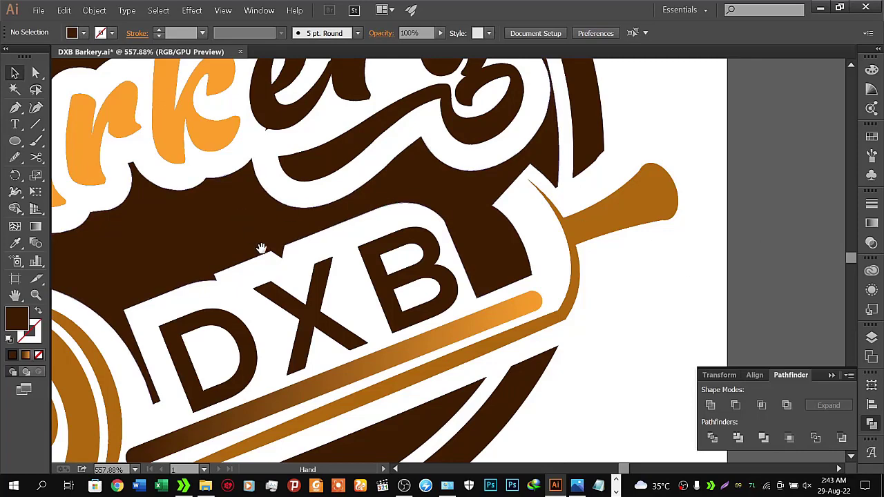
drag(276, 260, 408, 221)
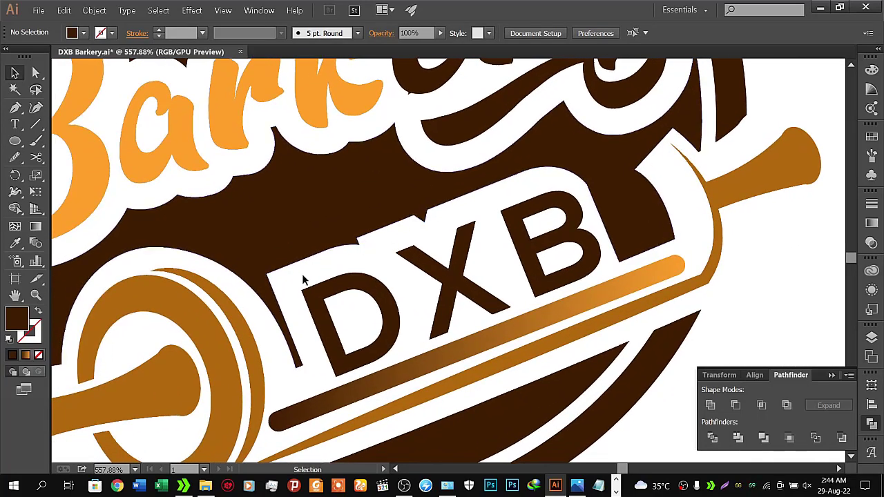
mouse_move(287, 272)
mouse_down()
mouse_move(584, 232)
mouse_move(395, 310)
mouse_up()
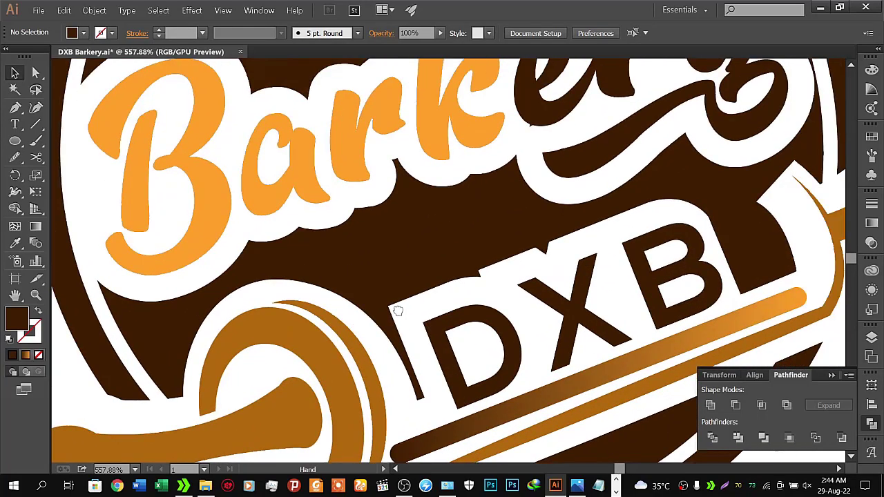
drag(536, 194, 488, 253)
drag(523, 212, 594, 215)
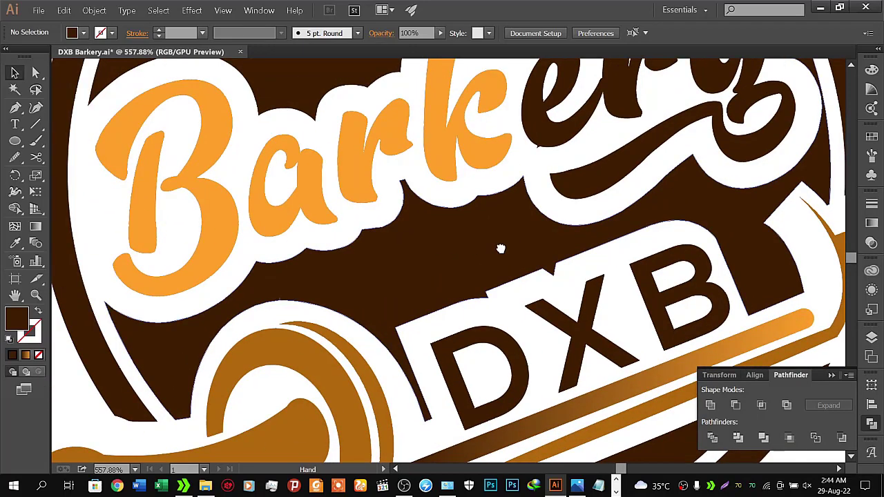
drag(500, 249, 391, 342)
mouse_move(438, 289)
mouse_down()
mouse_move(494, 290)
mouse_move(539, 272)
mouse_move(498, 143)
mouse_up()
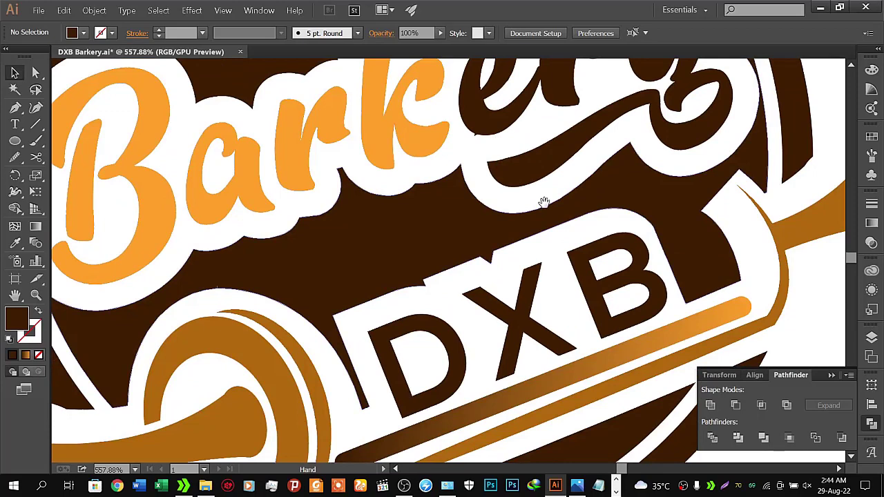
drag(543, 200, 486, 173)
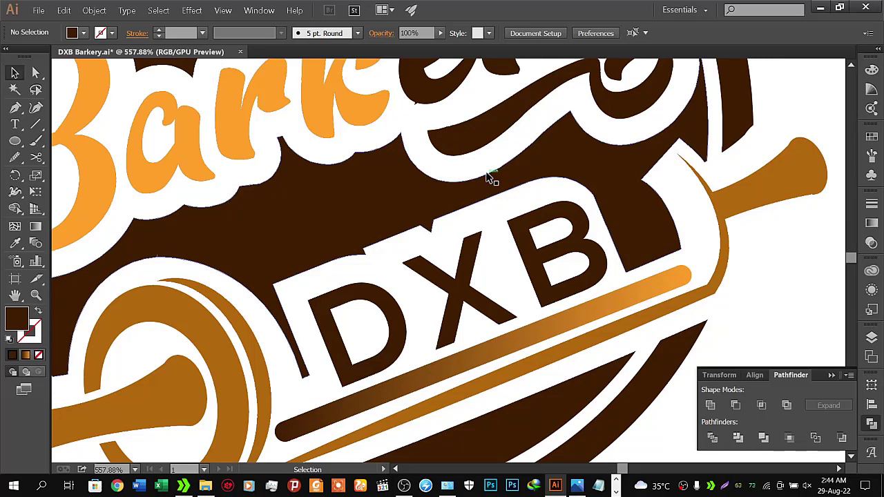
click(443, 274)
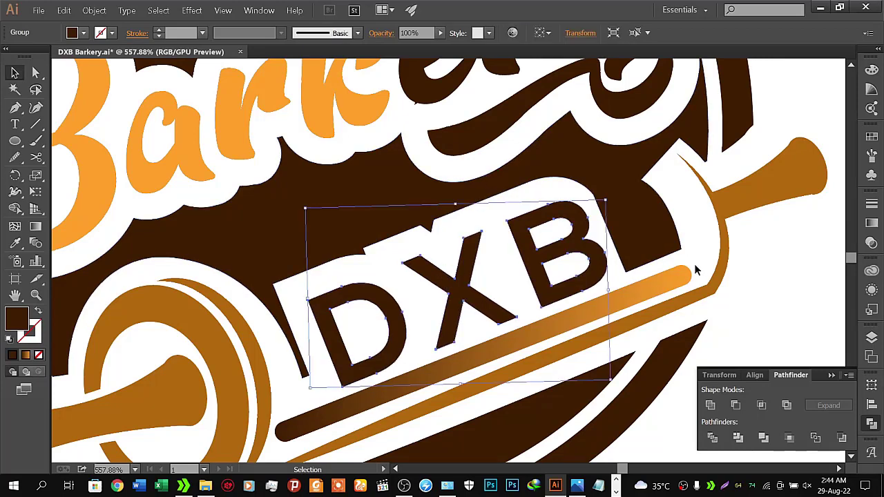
click(746, 272)
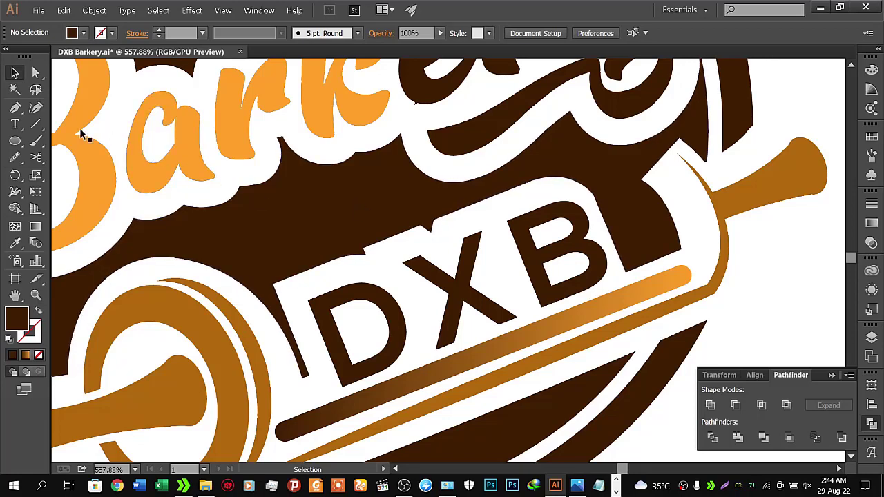
click(15, 108)
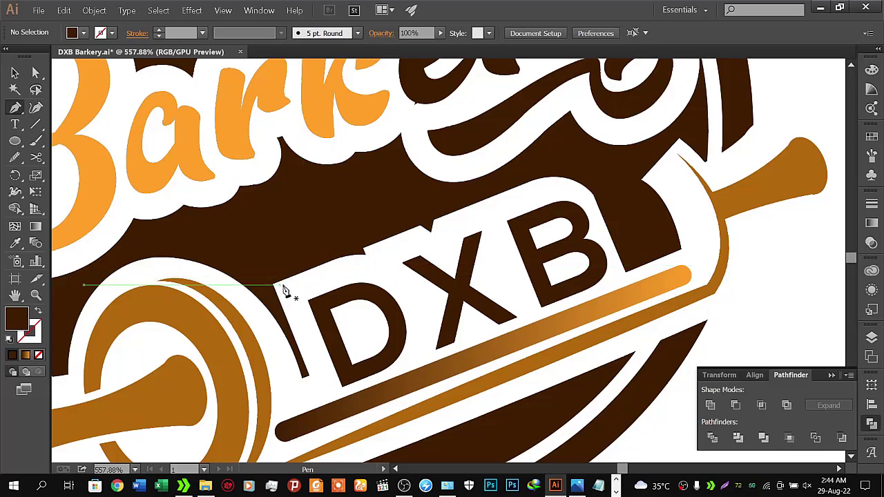
key(z)
key(v)
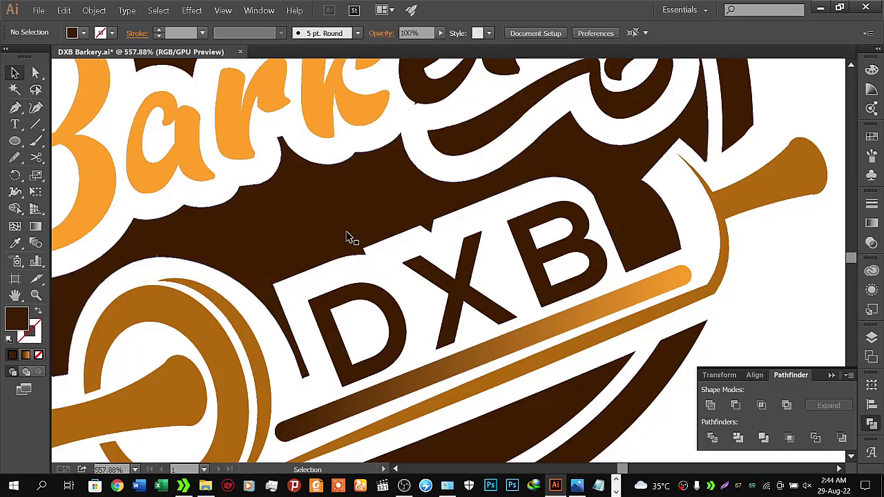
key(z)
alt+click(365, 290)
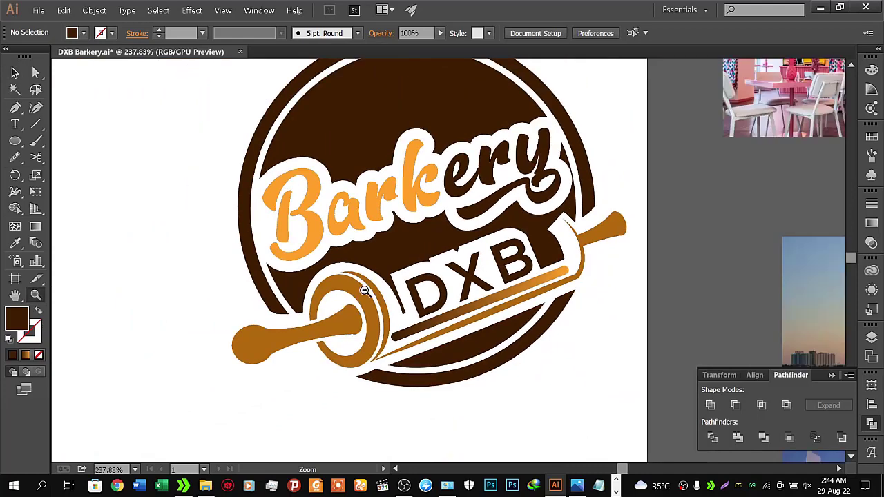
- Zoom out to see the whole artboard, then zoom back in on the Barkery logo
alt+click(365, 290)
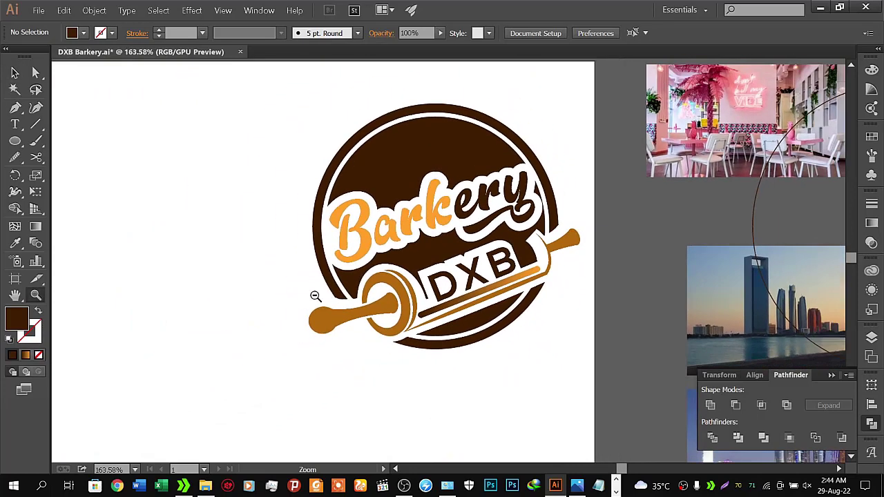
click(14, 73)
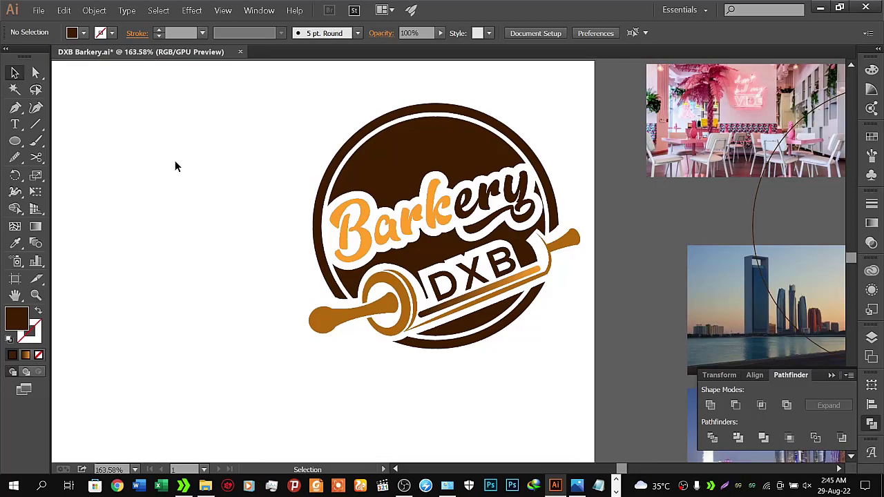
key(z)
mouse_move(405, 221)
mouse_down()
mouse_move(320, 247)
mouse_move(382, 216)
mouse_up()
click(14, 71)
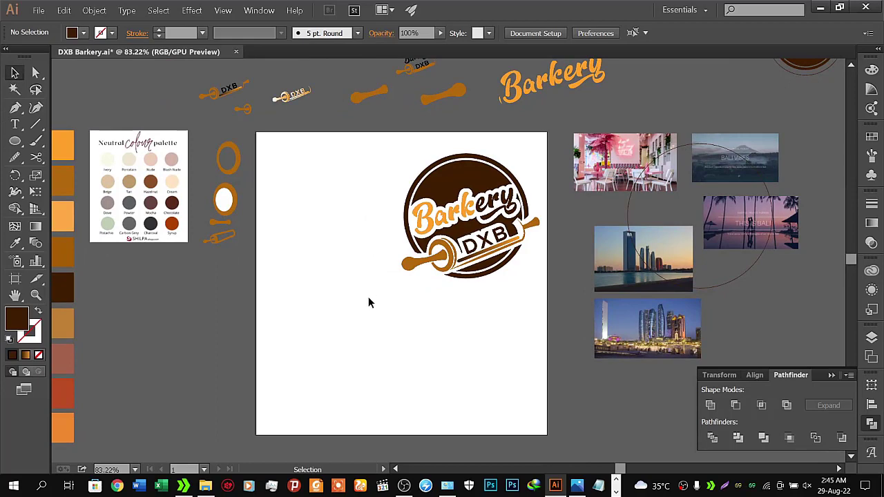
key(z)
mouse_move(408, 267)
mouse_down()
mouse_move(557, 224)
mouse_move(566, 273)
mouse_up()
click(15, 72)
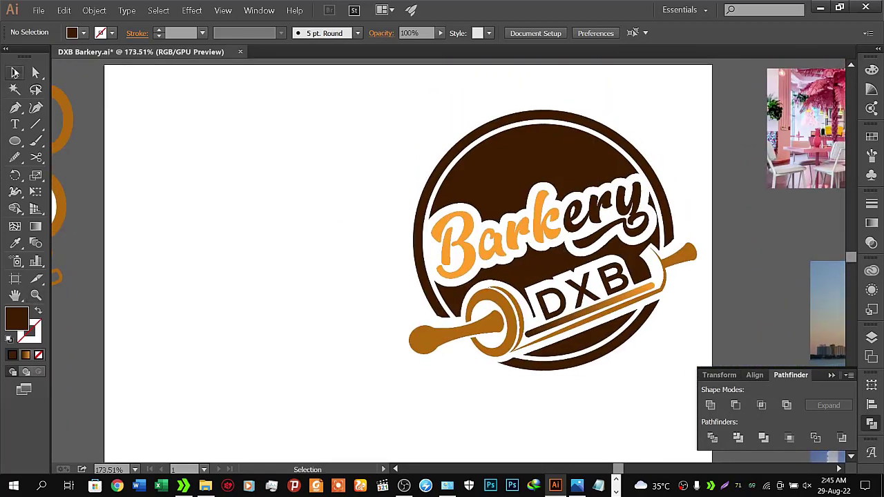
- Marquee-select every piece of the logo and group them
drag(321, 98, 682, 407)
right_click(512, 152)
click(545, 196)
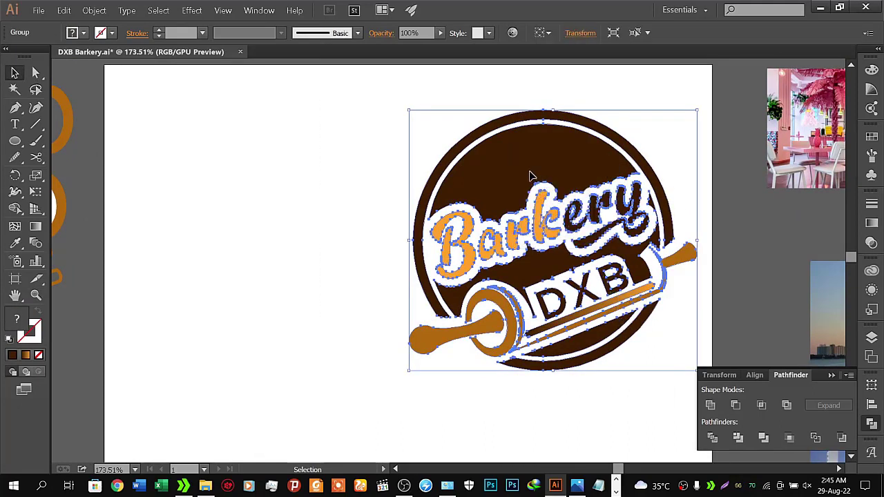
- Move the logo to the artboard's left side, nudge it up, and deselect it
drag(531, 176, 254, 161)
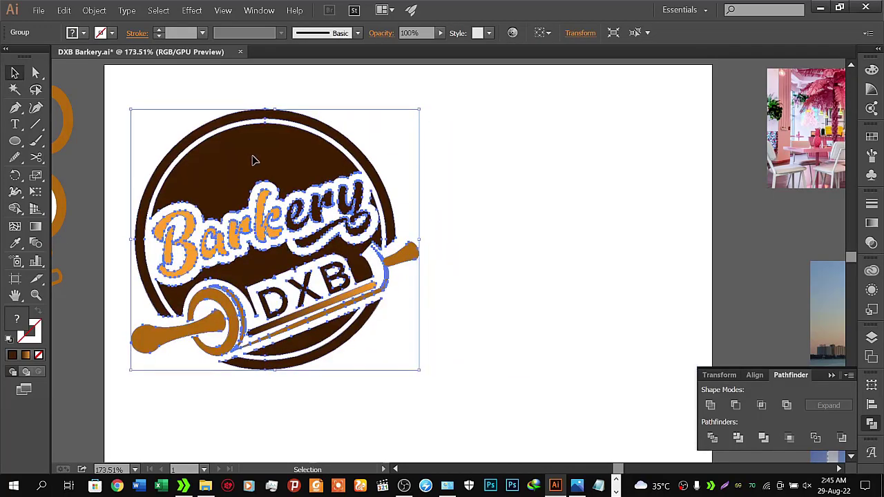
key(Up)
key(Up)
key(Up)
key(Up)
key(Up)
key(Up)
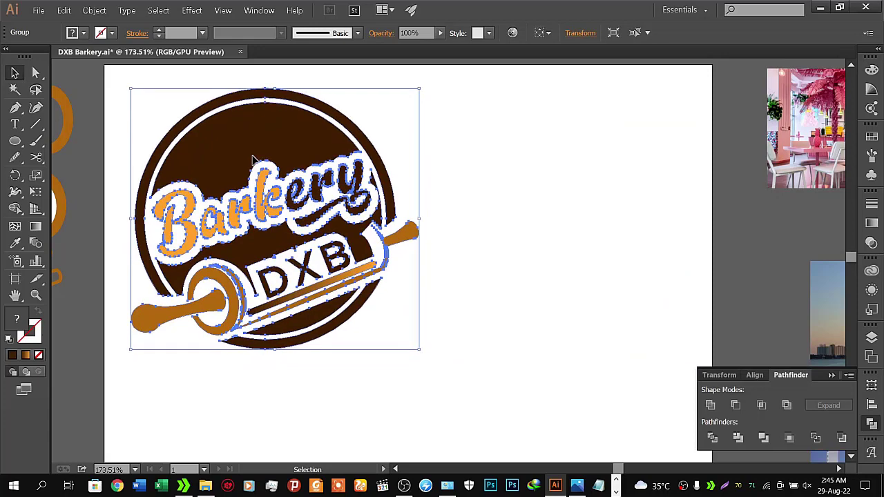
key(Up)
key(Up)
key(Up)
key(Up)
key(Up)
key(Up)
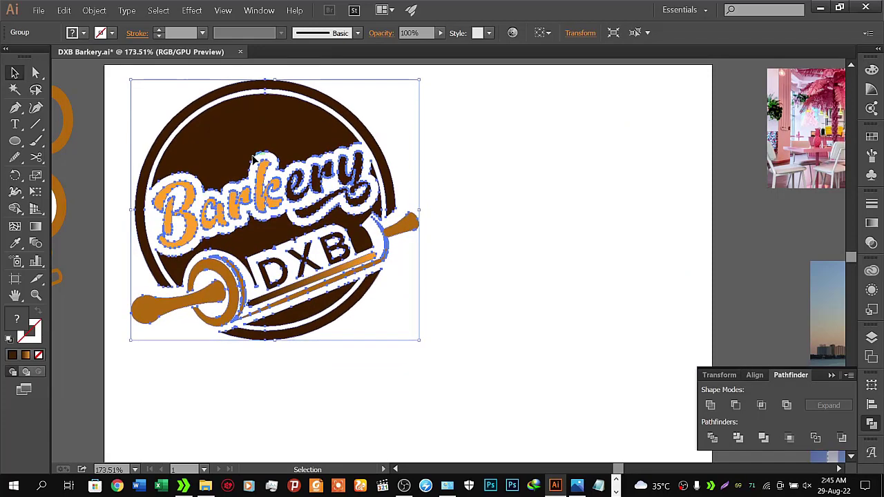
drag(254, 158, 253, 158)
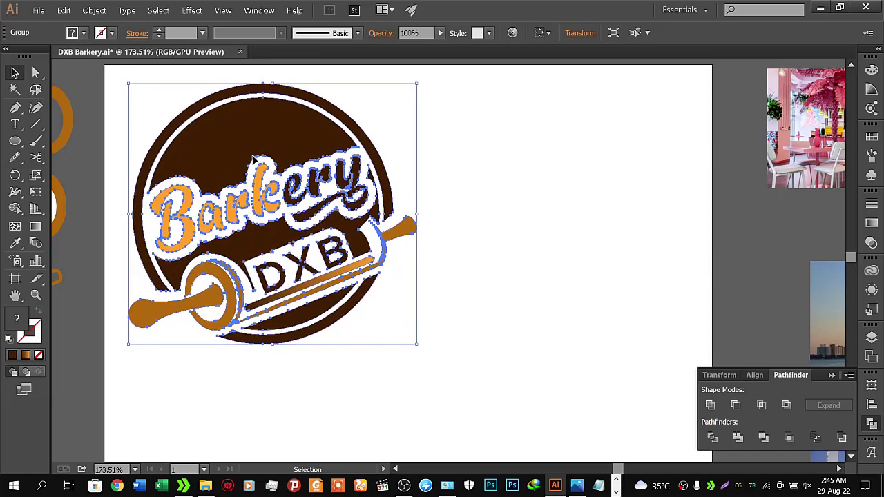
key(ctrl+shift+a)
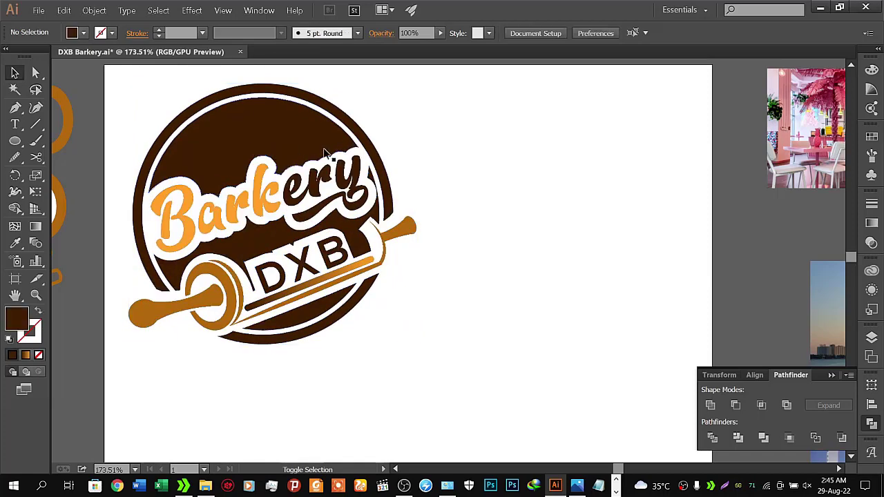
- Alt-drag a copy of the logo to the right and zoom out to the full artboard
click(237, 181)
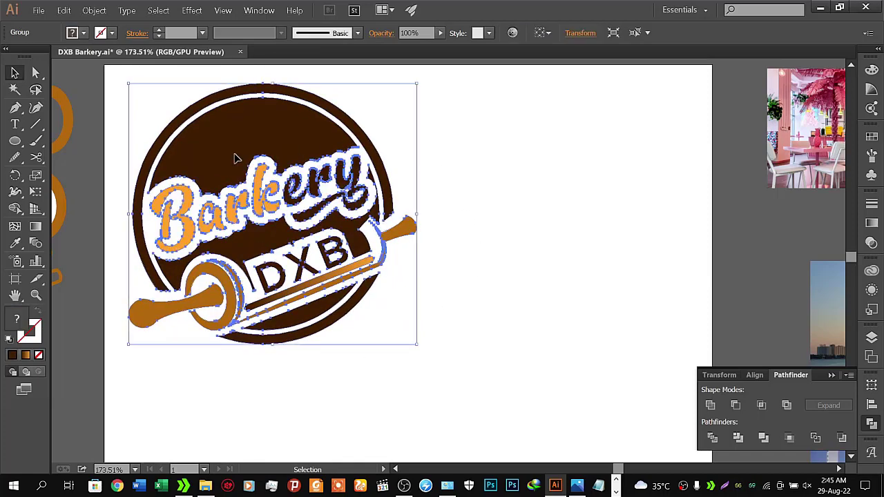
drag(237, 159, 526, 156)
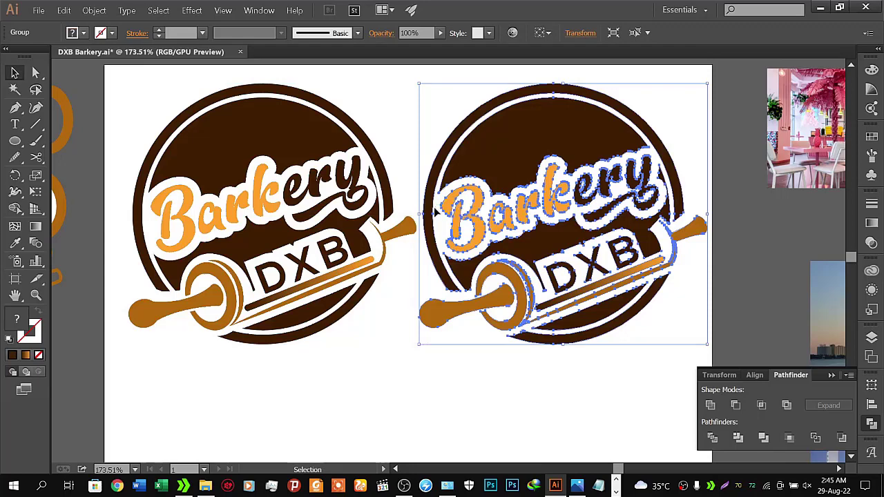
ctrl+alt+click(401, 228)
alt+click(401, 228)
mouse_move(468, 340)
mouse_down()
mouse_move(468, 257)
mouse_move(494, 292)
mouse_up()
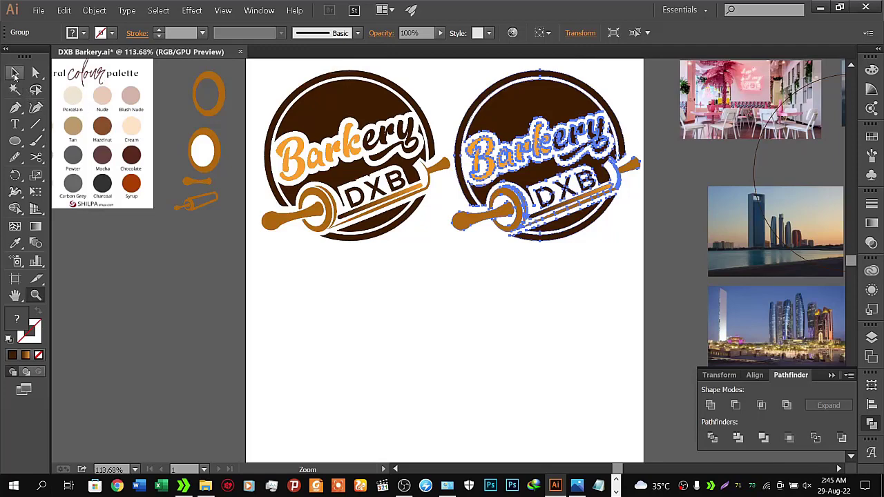
- Select both top logos and Alt-drag a copy down into a second row
click(15, 74)
shift+click(412, 172)
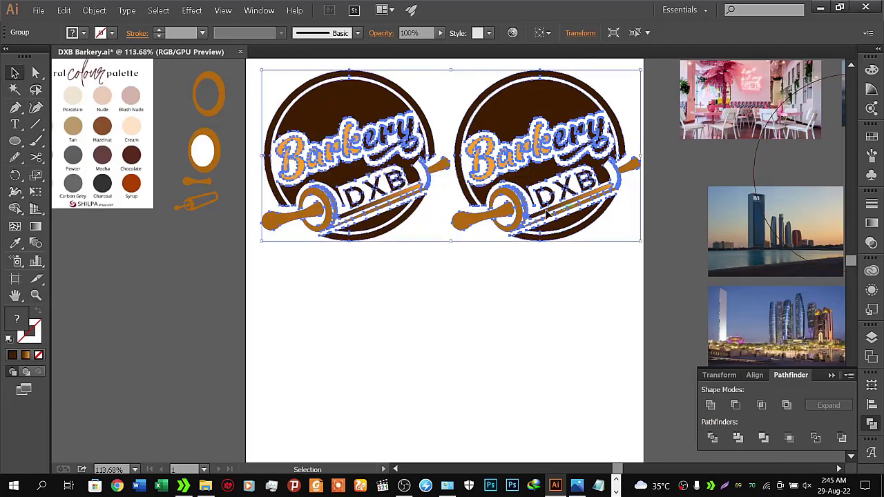
shift+click(412, 172)
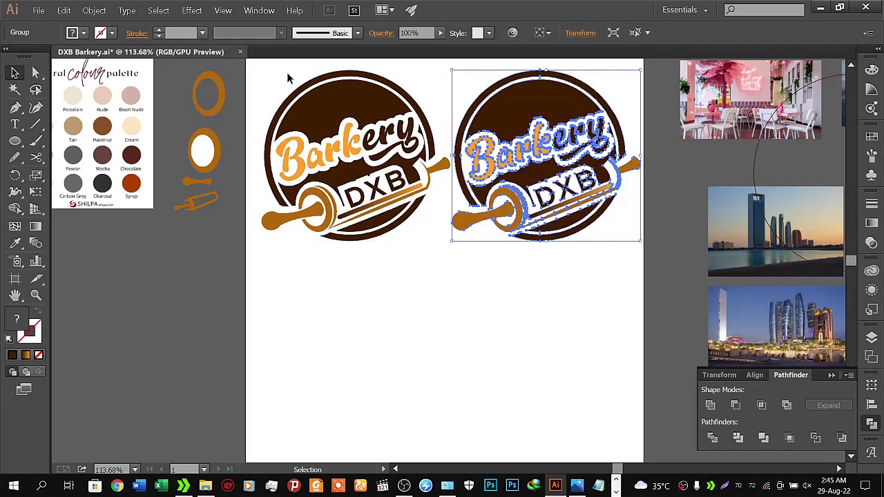
shift+click(394, 130)
mouse_move(395, 131)
mouse_down()
mouse_move(401, 331)
mouse_move(406, 275)
mouse_up()
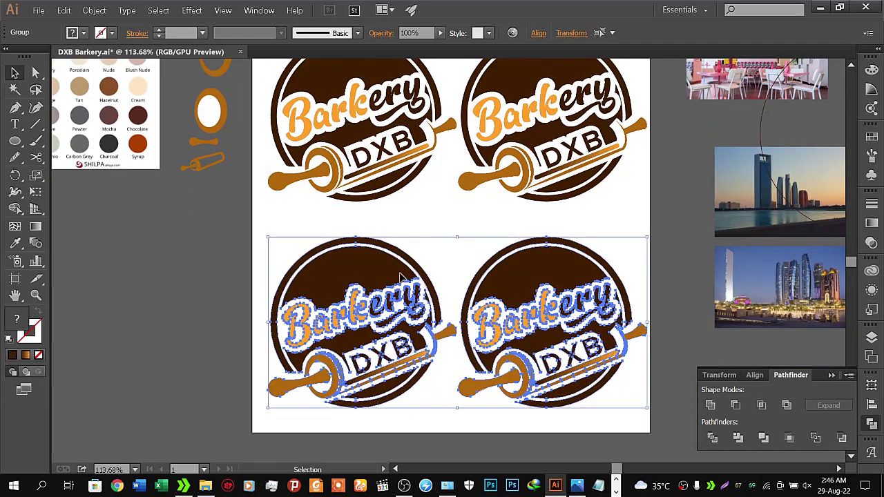
- Nudge the lower pair of logos with the arrow keys to align the 2×2 grid
drag(401, 276, 402, 277)
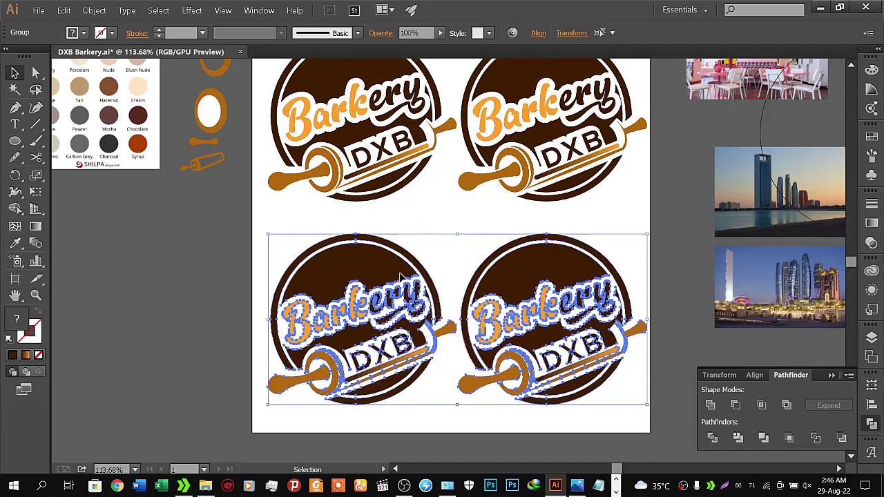
key(Up)
key(Up)
key(Up)
key(Up)
key(Up)
key(Up)
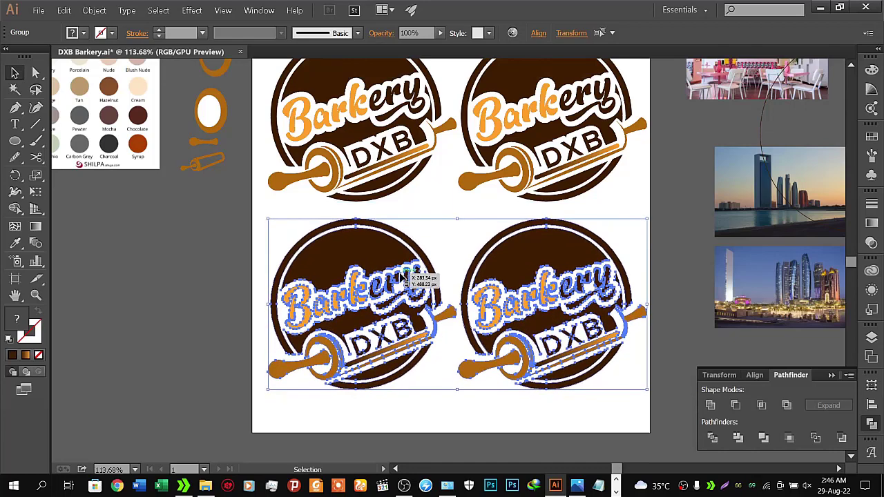
key(Up)
key(Up)
key(Up)
key(Up)
key(Up)
key(Up)
key(Up)
key(Up)
key(Up)
key(Up)
key(Up)
key(Up)
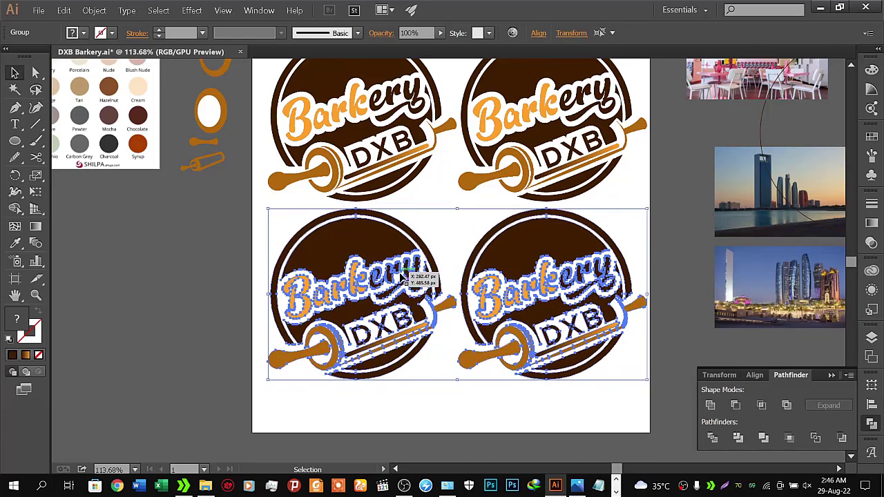
key(Up)
key(Up)
key(Up)
key(Up)
key(Down)
key(Down)
key(Down)
key(Down)
key(Left)
key(Left)
key(Left)
key(Left)
key(Down)
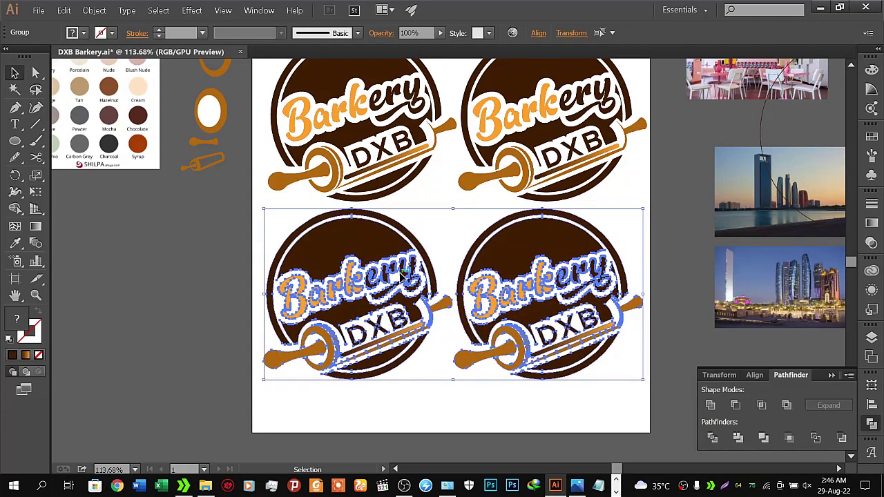
key(Left)
key(Down)
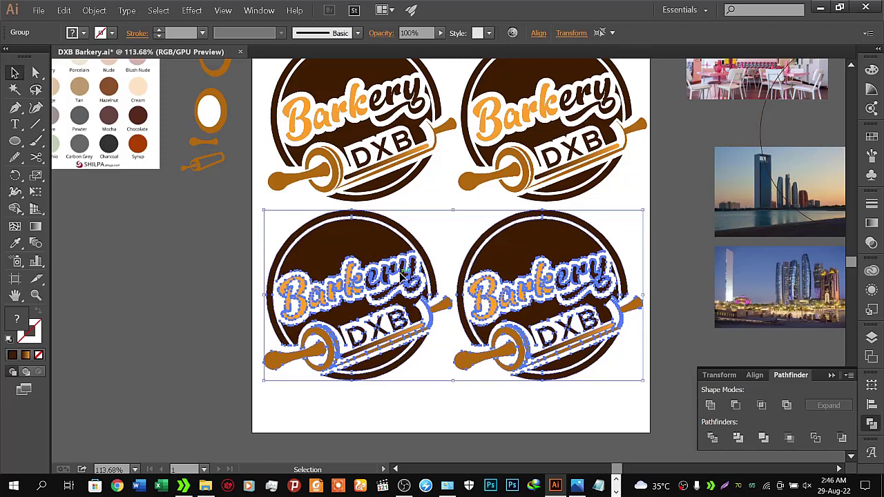
key(Left)
key(Left)
key(Left)
key(Left)
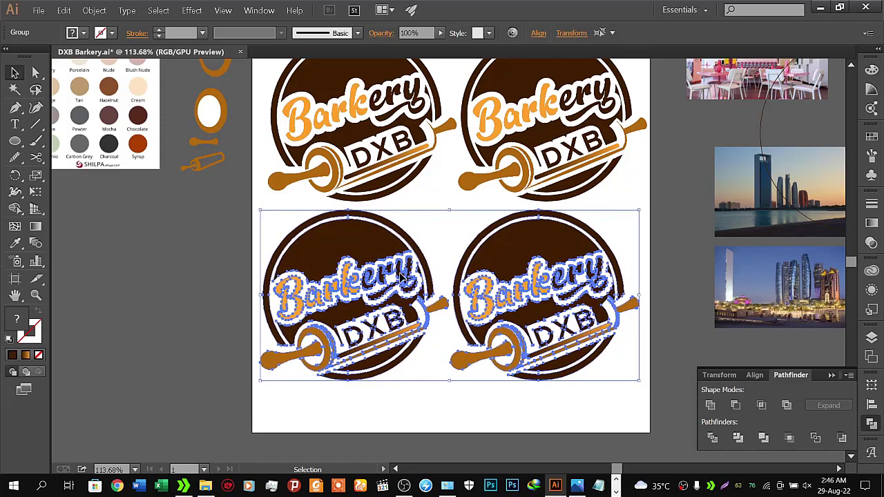
key(Left)
key(Right)
key(Right)
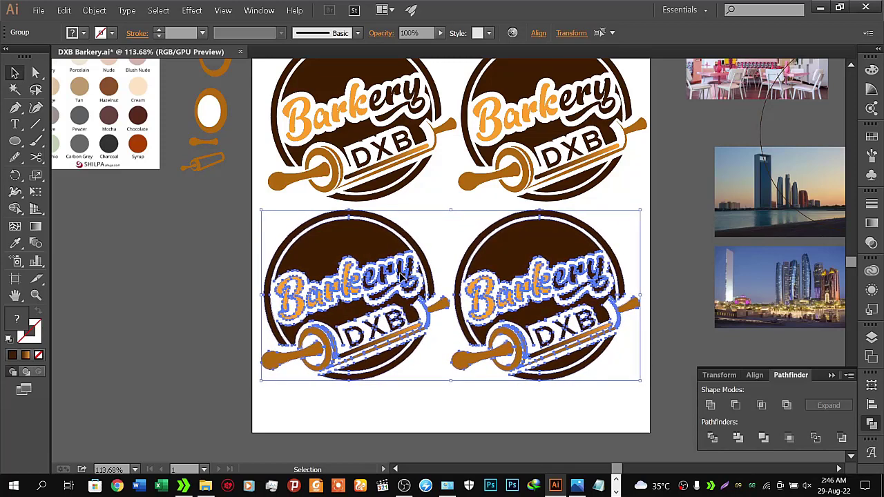
- Deselect the logos and pan to centre the four-logo grid in view
click(347, 404)
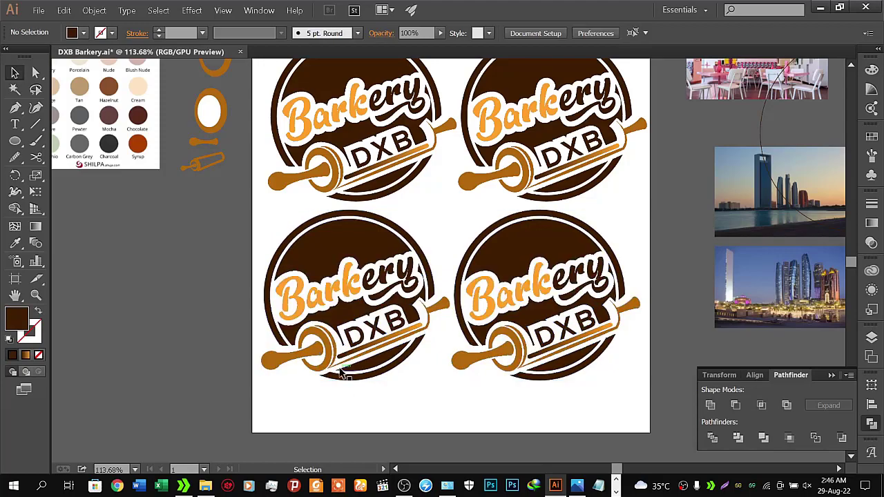
key(space)
mouse_move(408, 199)
mouse_down()
mouse_move(484, 225)
mouse_move(456, 220)
mouse_up()
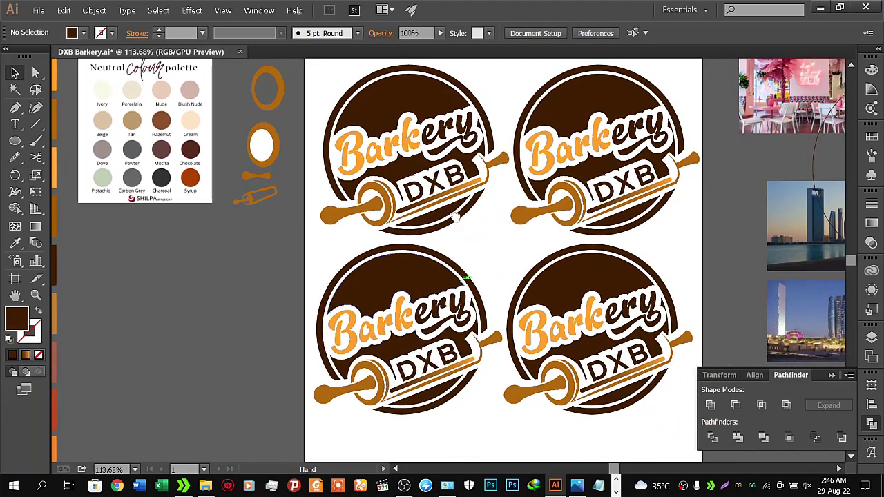
- Ungroup the top-right logo twice into separate paths
click(575, 109)
right_click(574, 106)
click(612, 166)
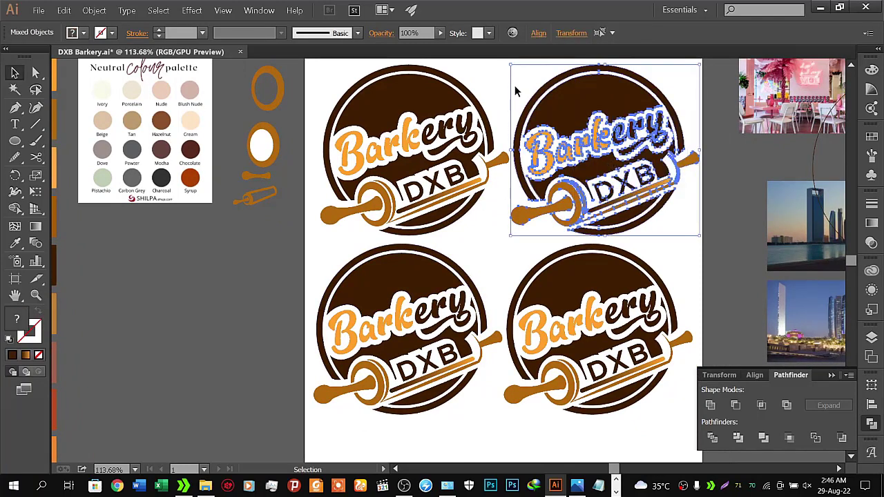
click(497, 77)
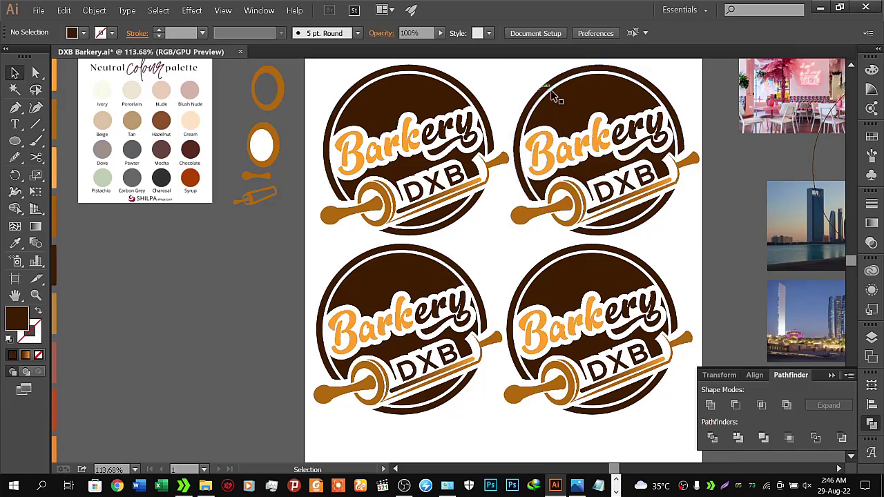
click(589, 100)
right_click(591, 103)
click(617, 155)
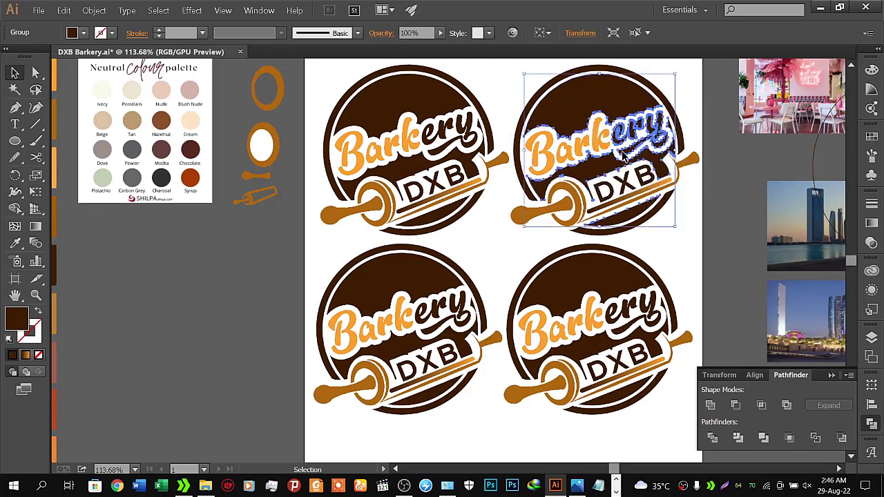
click(504, 65)
right_click(600, 109)
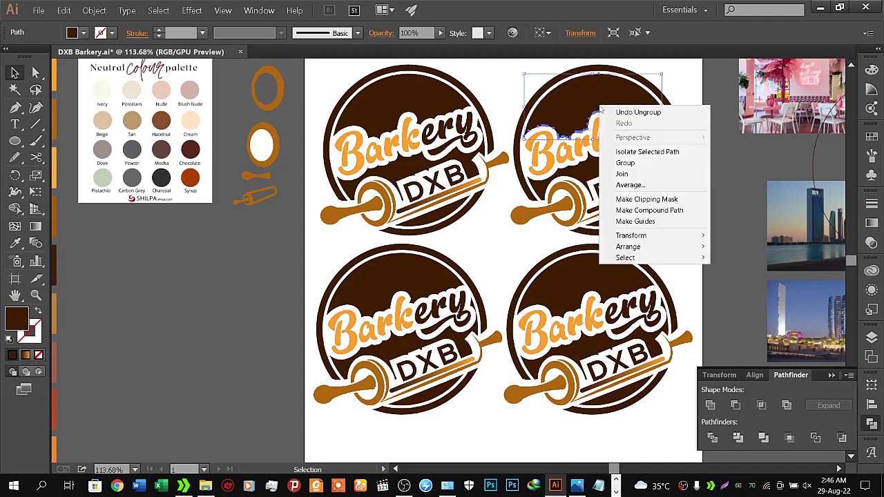
click(493, 76)
- Fill the top-right logo's upper brown section with the Syrup orange-red swatch
click(585, 89)
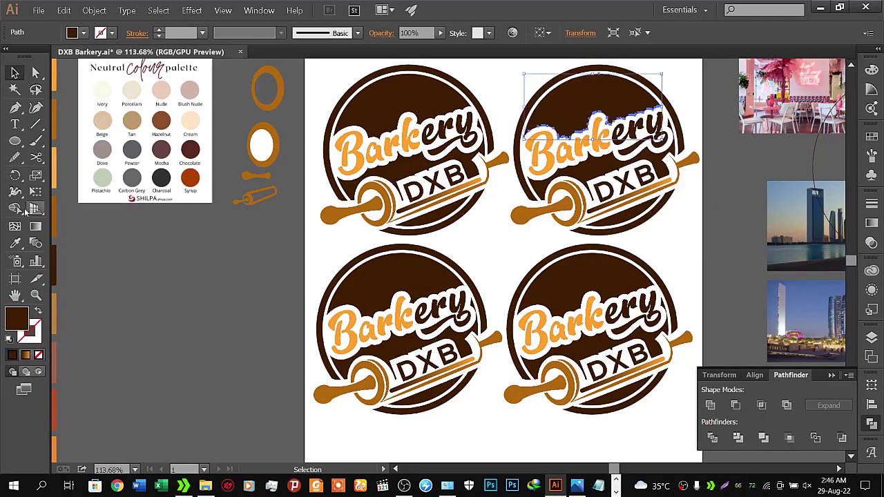
click(14, 242)
click(190, 178)
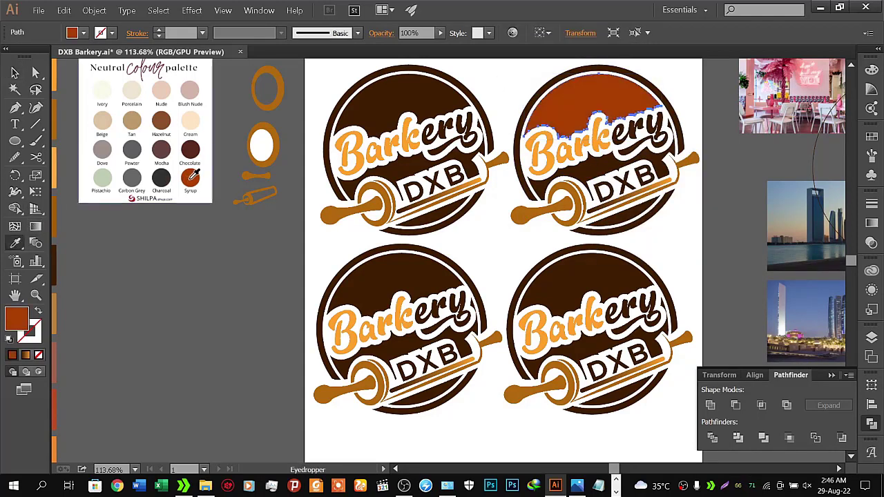
click(15, 72)
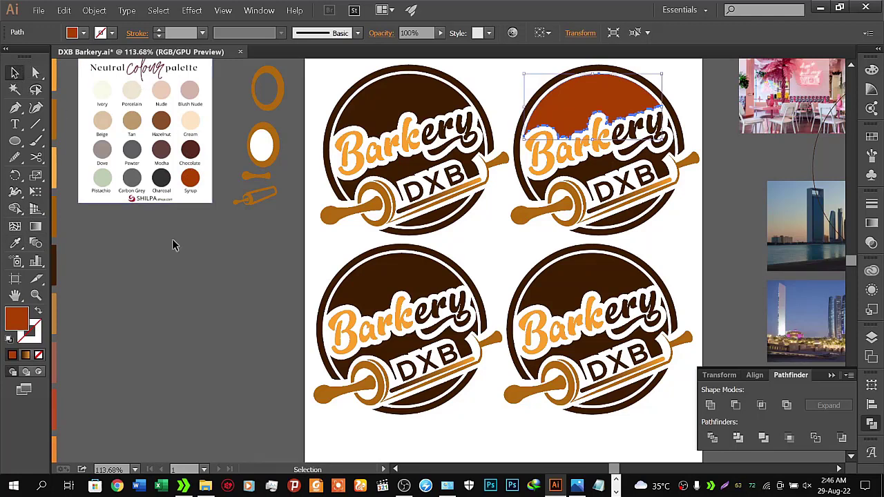
click(208, 250)
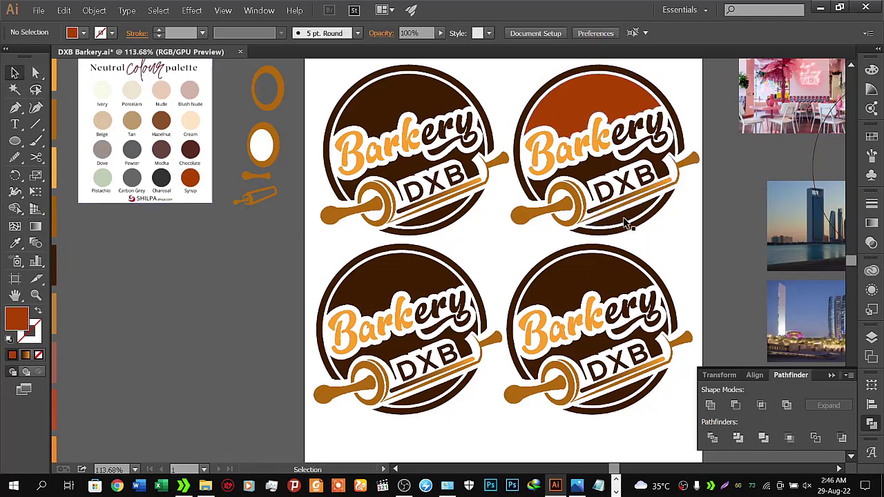
click(599, 174)
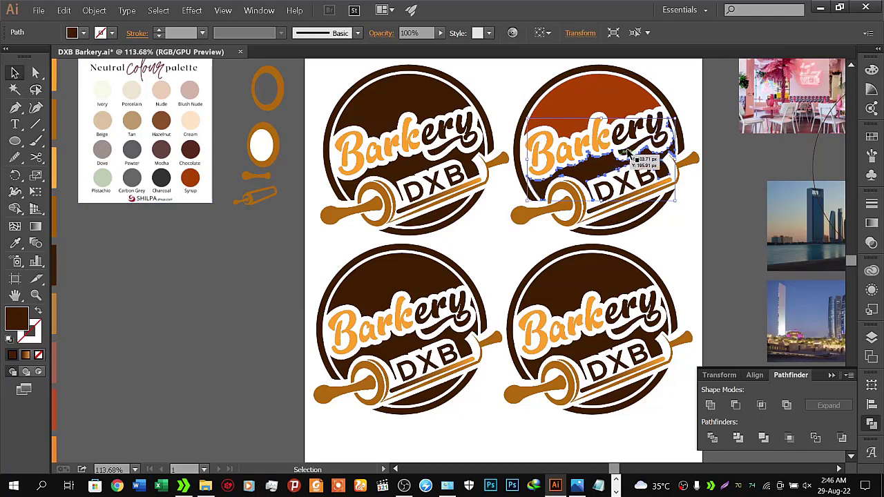
- Fill the area behind the text and the top-right logo's background shape orange-red
shift+click(667, 142)
click(15, 243)
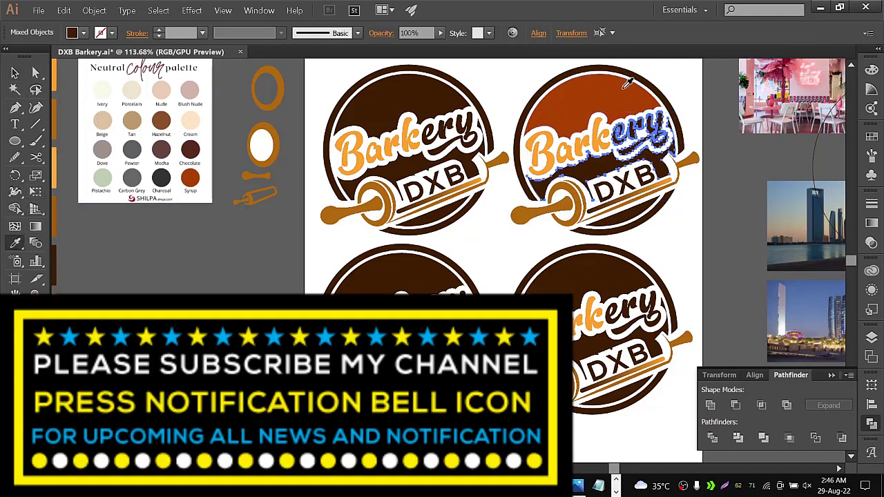
click(624, 86)
click(14, 72)
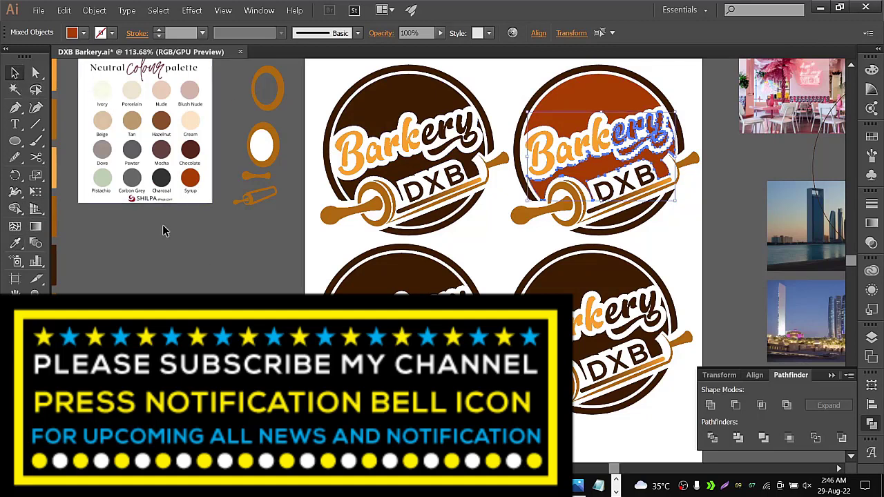
click(219, 277)
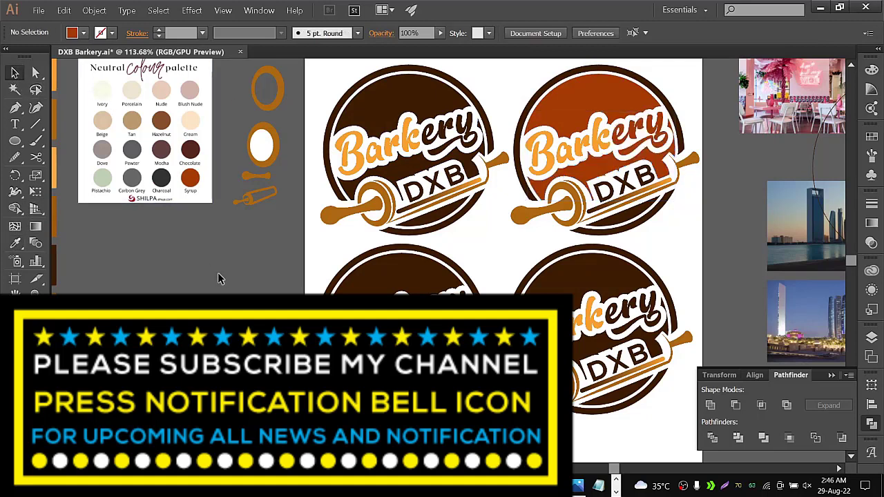
click(565, 79)
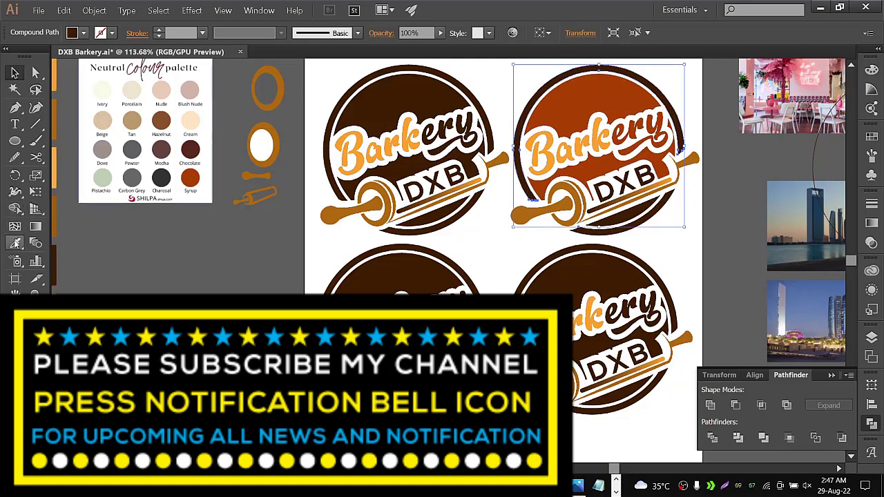
click(14, 243)
click(574, 87)
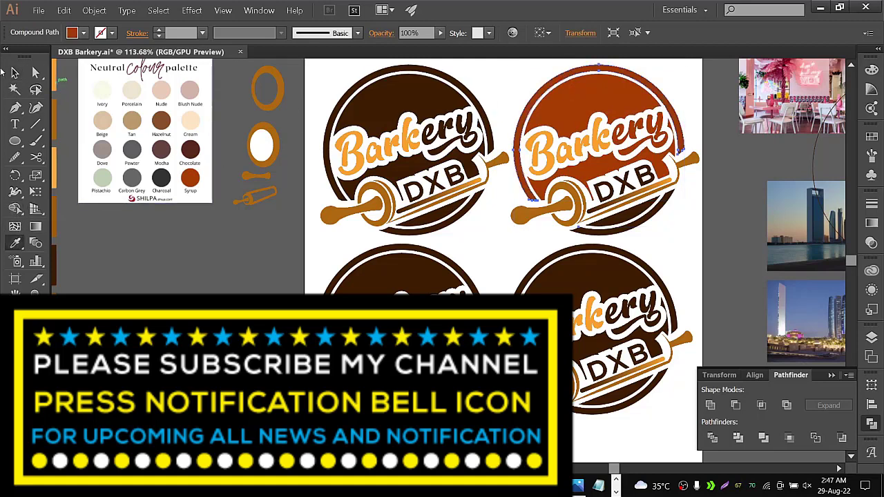
click(14, 71)
click(497, 238)
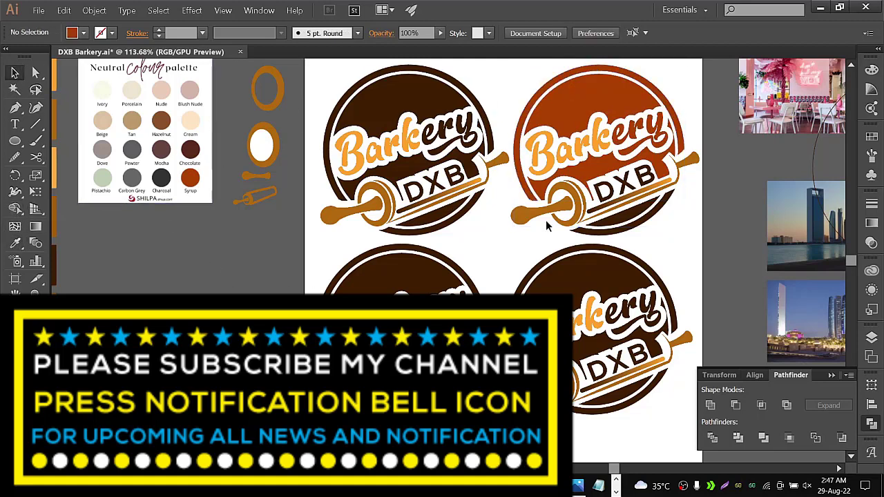
- Recolour the dark crescent and rolling pin orange-red, nudging the handle slightly up
click(639, 227)
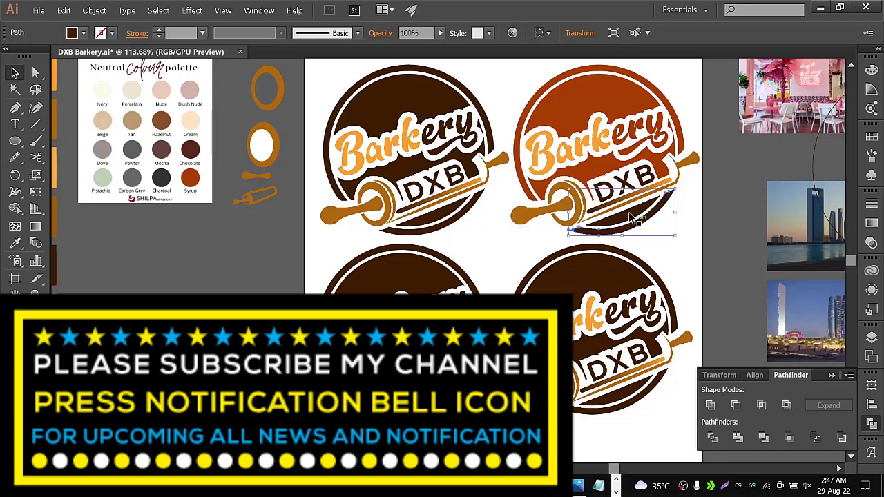
click(15, 243)
click(565, 99)
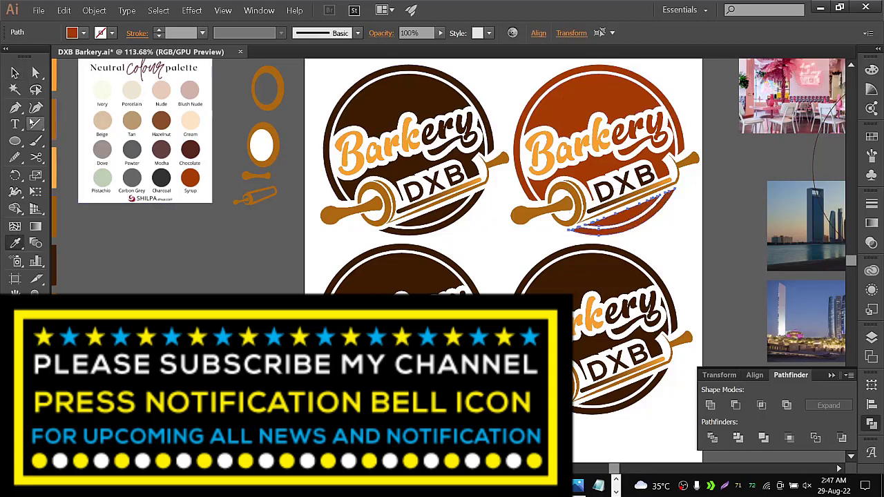
click(15, 73)
click(273, 280)
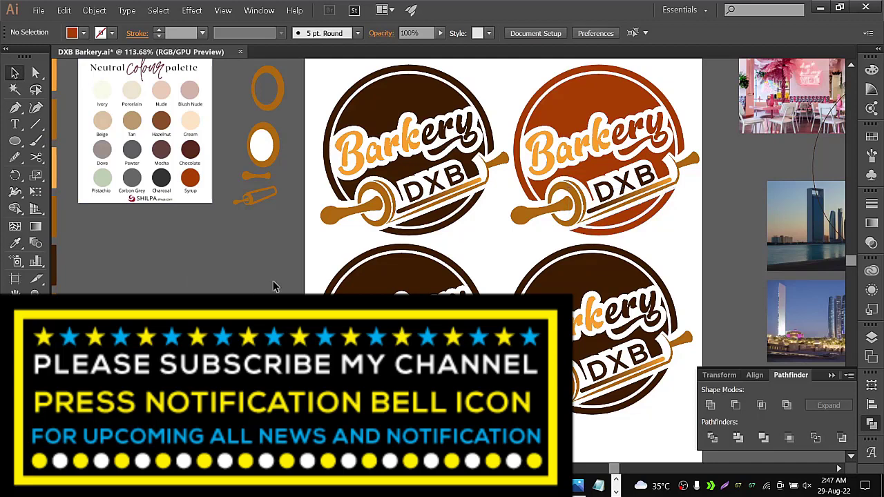
click(567, 209)
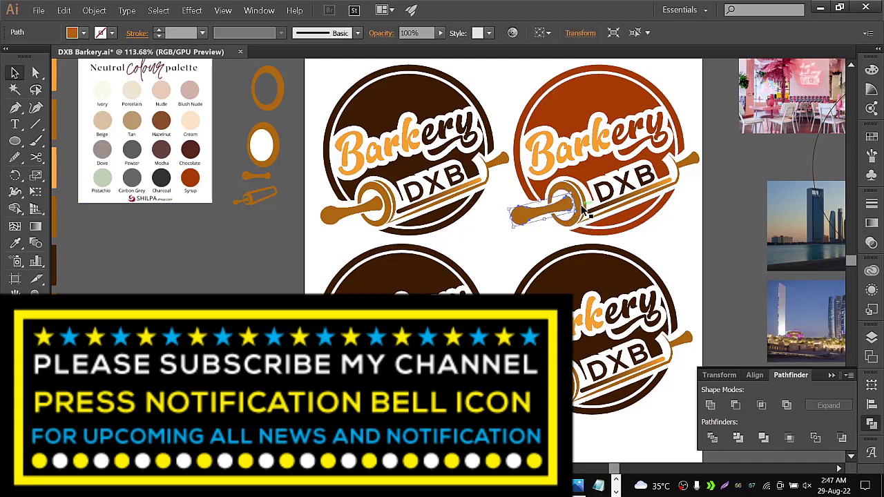
drag(583, 212, 586, 201)
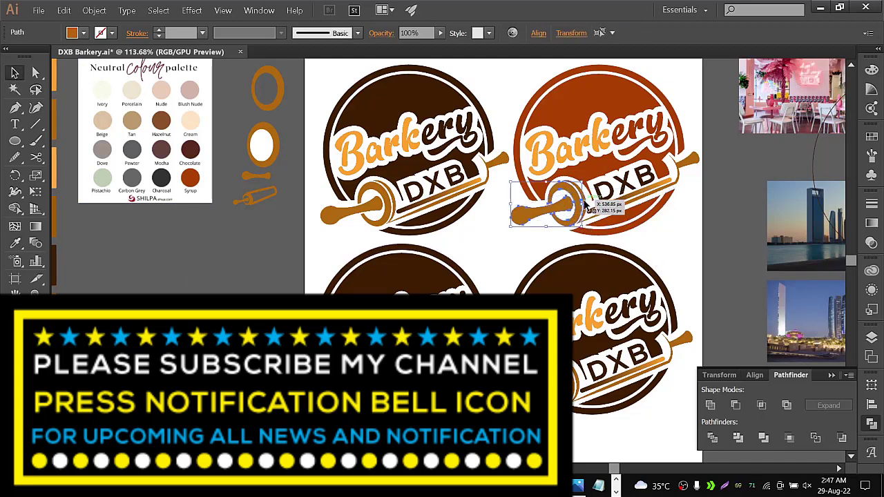
shift+click(691, 166)
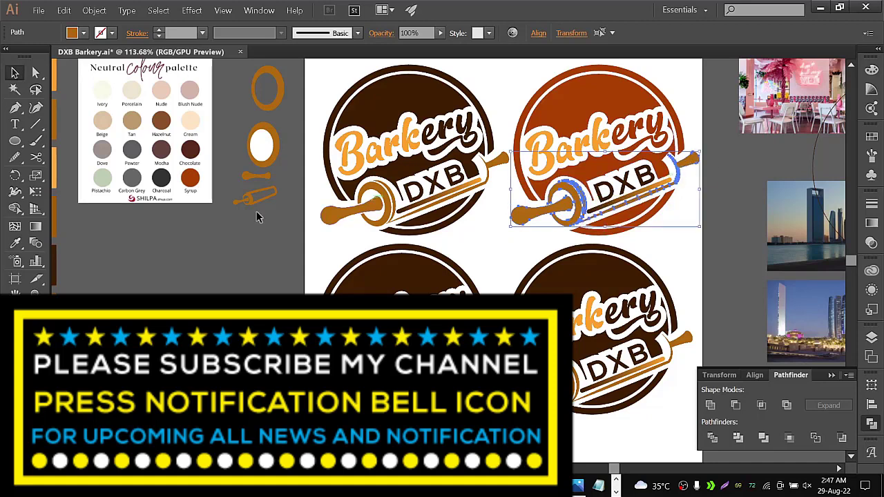
click(15, 242)
click(572, 98)
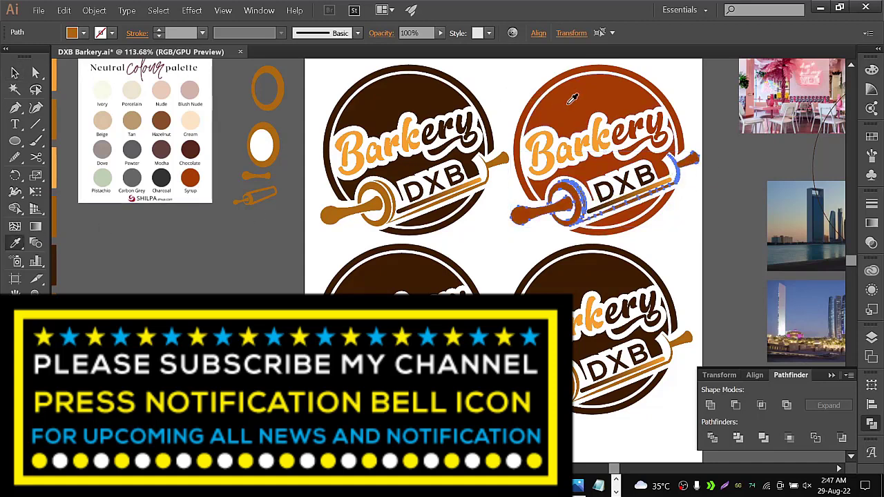
click(14, 72)
click(161, 283)
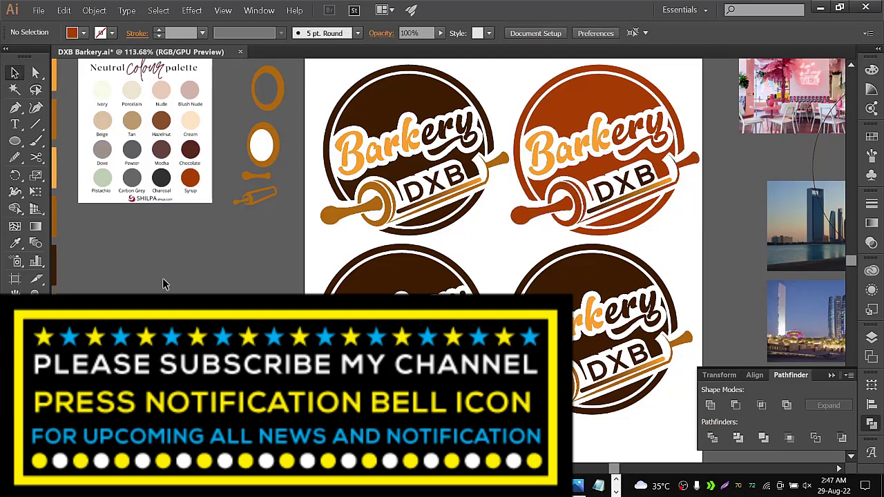
- Give the top-right logo's DXB lettering the red-orange background colour
click(622, 181)
click(15, 243)
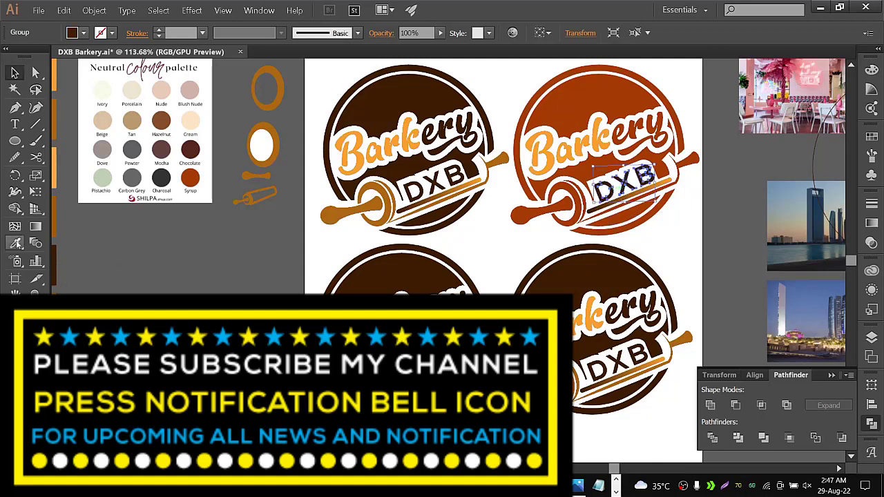
click(551, 112)
click(16, 72)
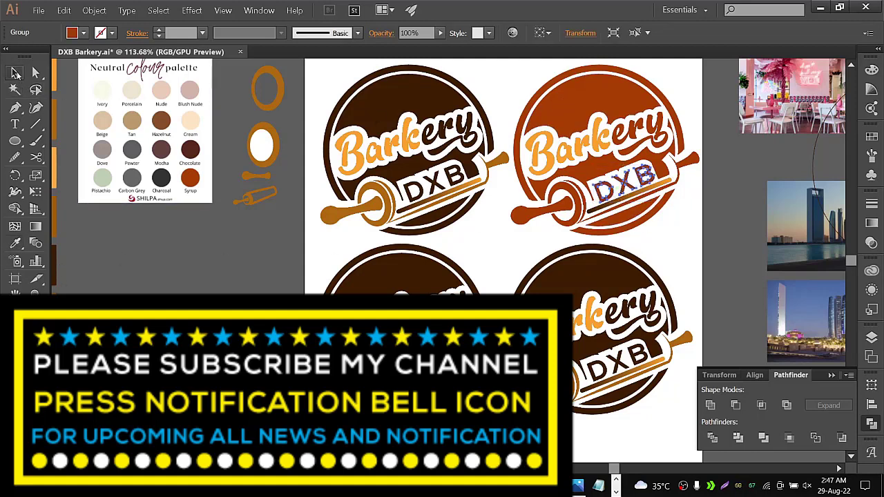
click(197, 292)
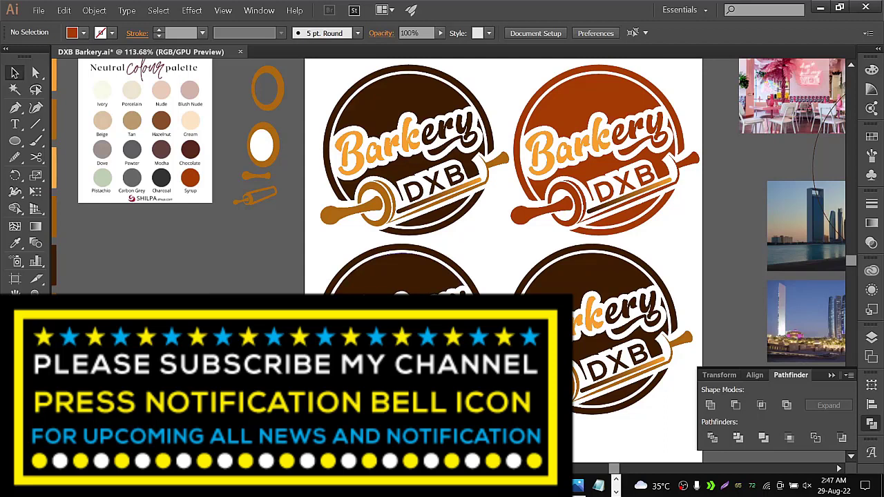
- Select the lower logos and open their context menus without making changes
click(342, 279)
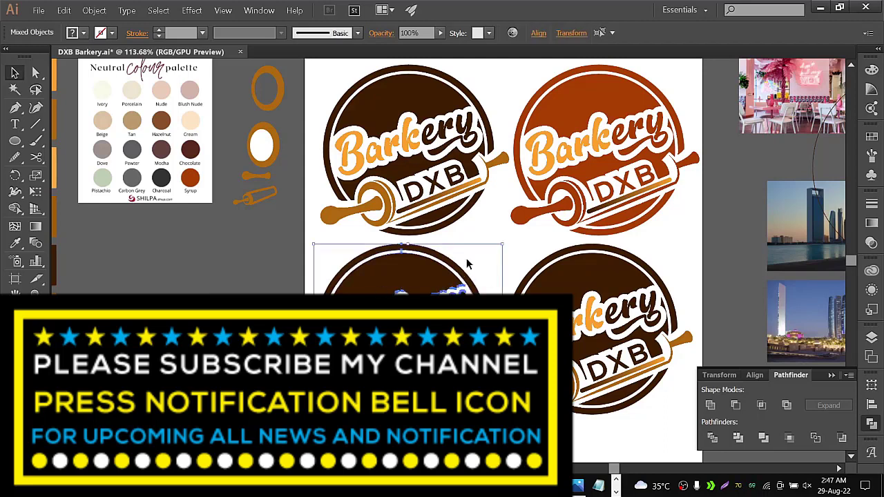
click(494, 234)
click(425, 276)
right_click(400, 273)
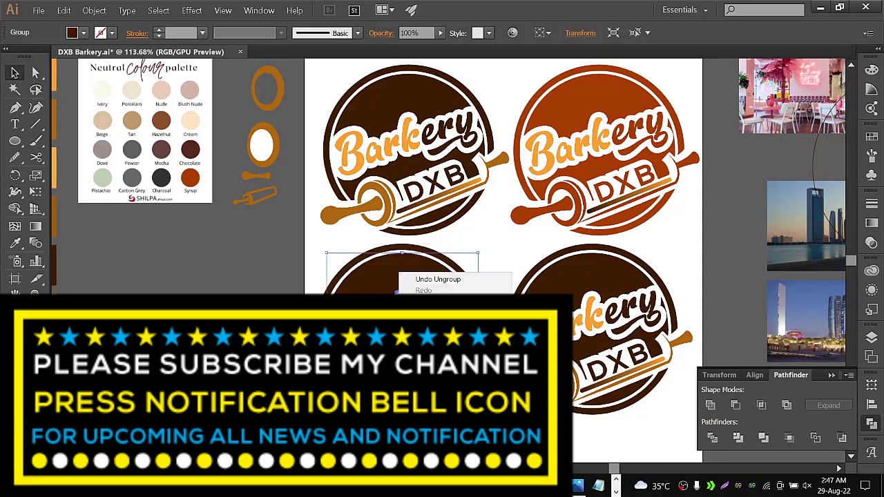
click(468, 242)
right_click(390, 280)
click(511, 238)
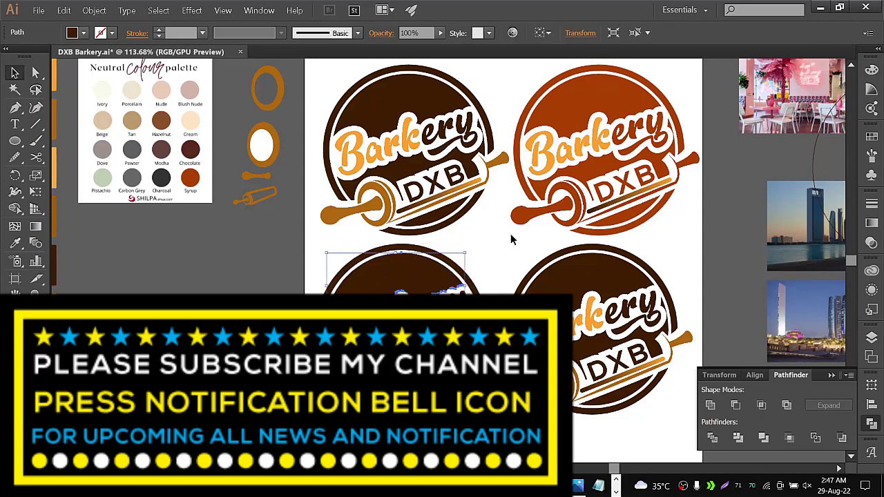
right_click(561, 290)
click(563, 283)
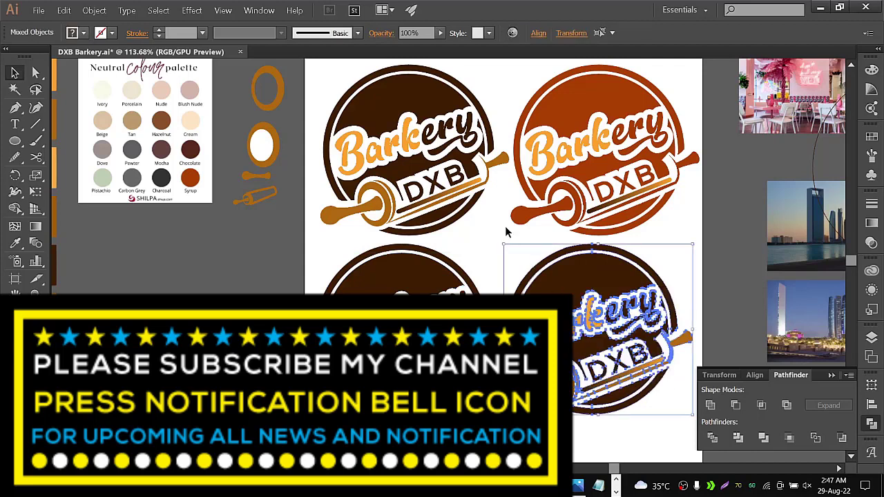
- Ungroup the bottom-right logo and save DXB Barkery.ai
right_click(564, 279)
click(592, 338)
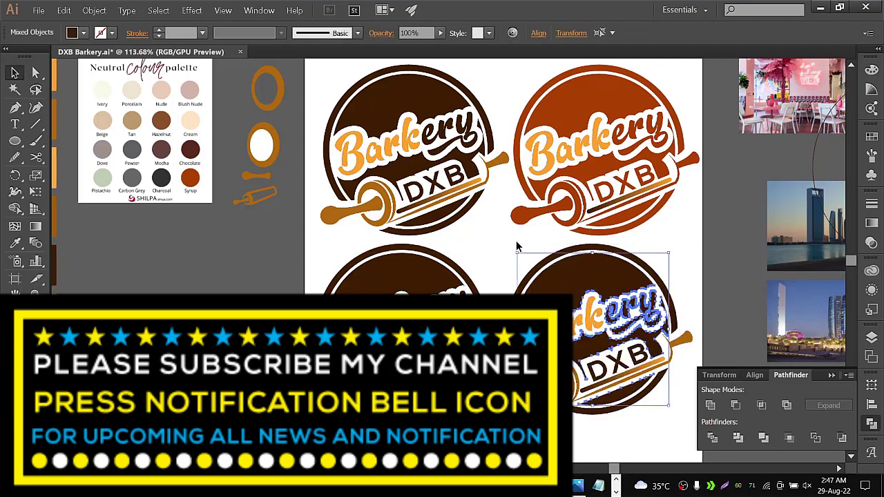
click(518, 249)
right_click(576, 284)
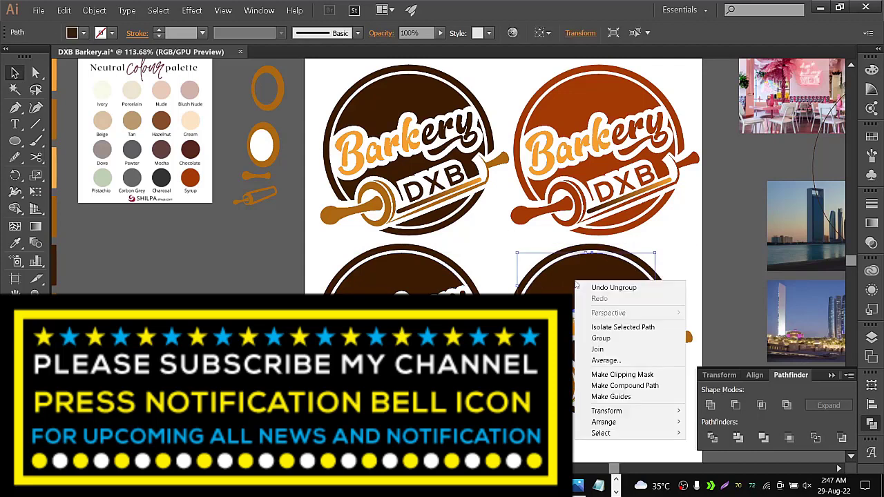
click(484, 234)
click(39, 10)
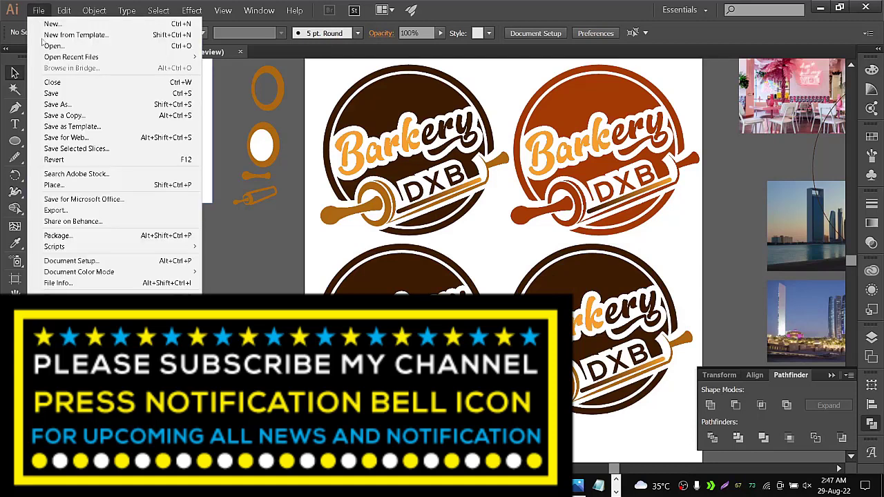
click(60, 97)
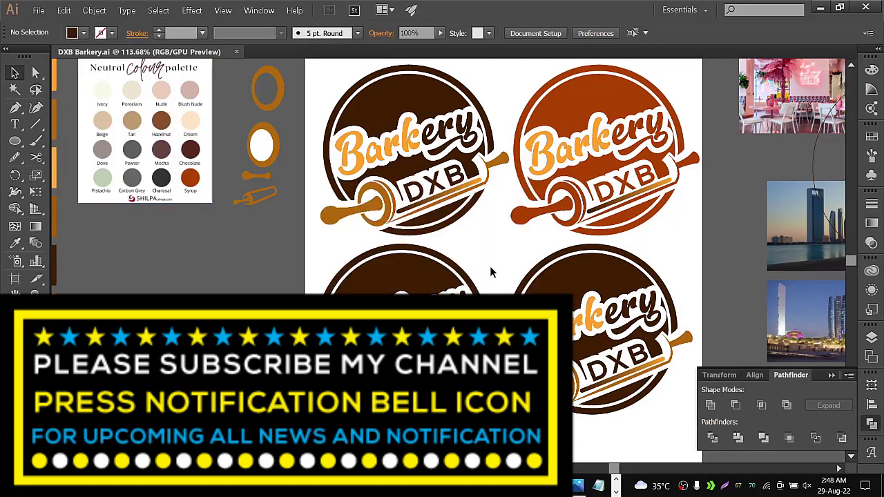
mouse_move(490, 268)
mouse_down()
mouse_move(405, 277)
mouse_move(391, 257)
mouse_move(412, 267)
mouse_up()
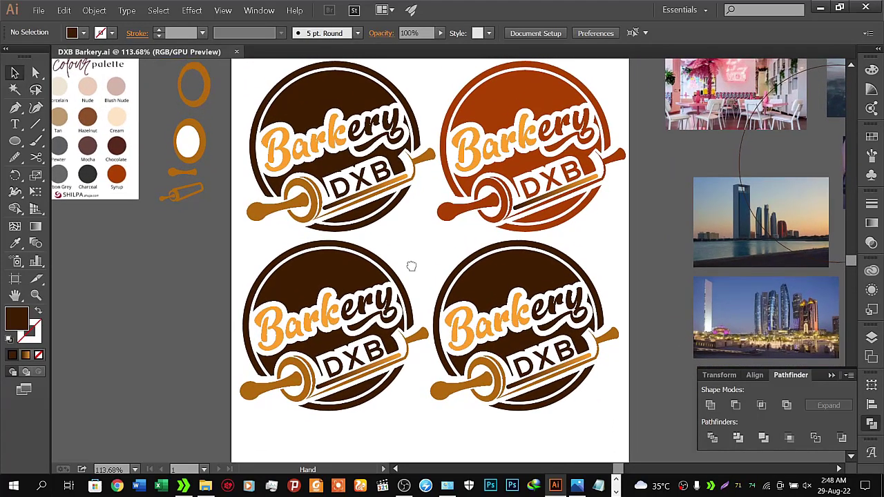
mouse_move(411, 266)
mouse_down()
mouse_move(411, 286)
mouse_move(412, 265)
mouse_move(420, 287)
mouse_move(413, 274)
mouse_up()
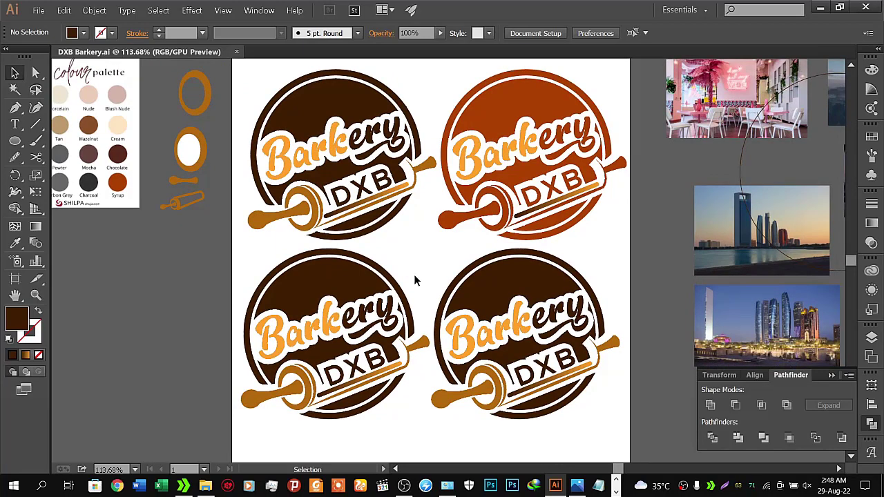
mouse_move(334, 274)
mouse_down()
mouse_move(428, 246)
mouse_move(512, 160)
mouse_up()
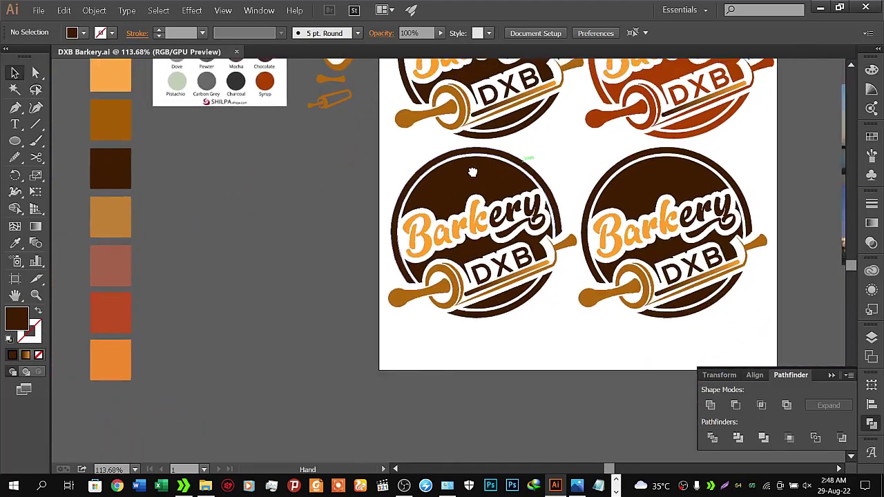
drag(512, 160, 466, 174)
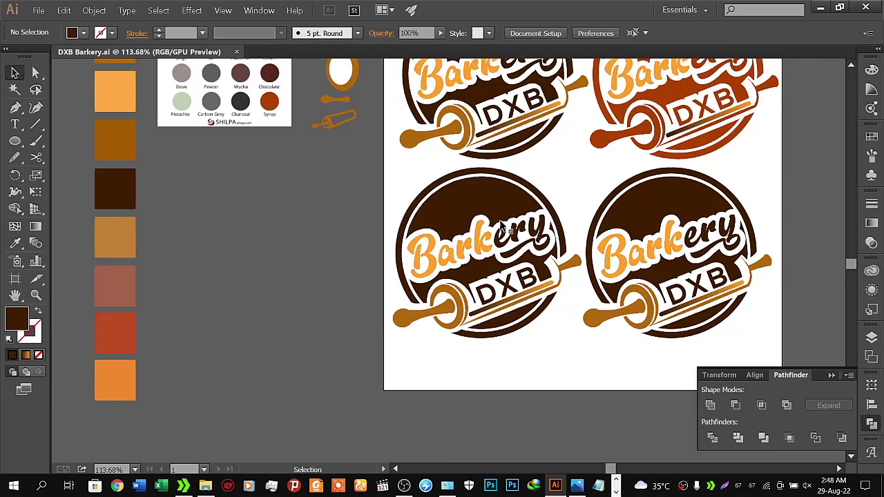
- Select the bottom-left logo's lettering and shift the brown shape behind it slightly down
click(477, 202)
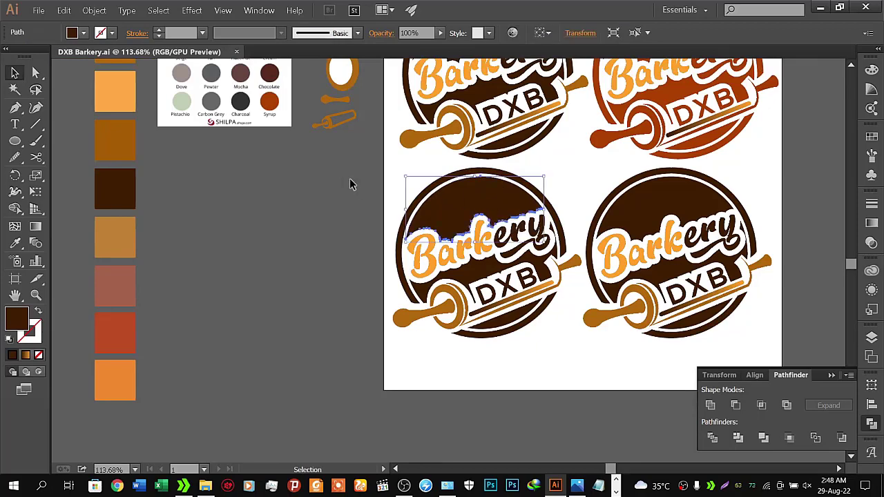
key(space)
mouse_move(386, 140)
mouse_down()
mouse_move(410, 260)
mouse_move(405, 227)
mouse_up()
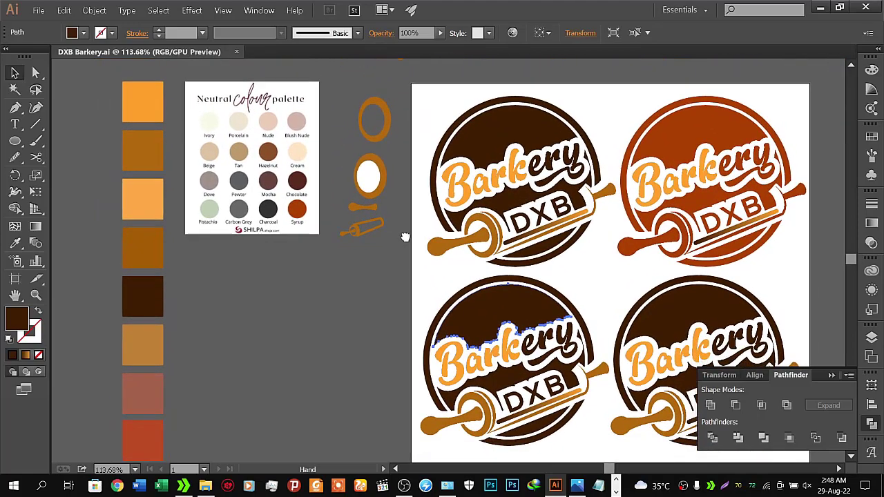
click(477, 337)
right_click(506, 337)
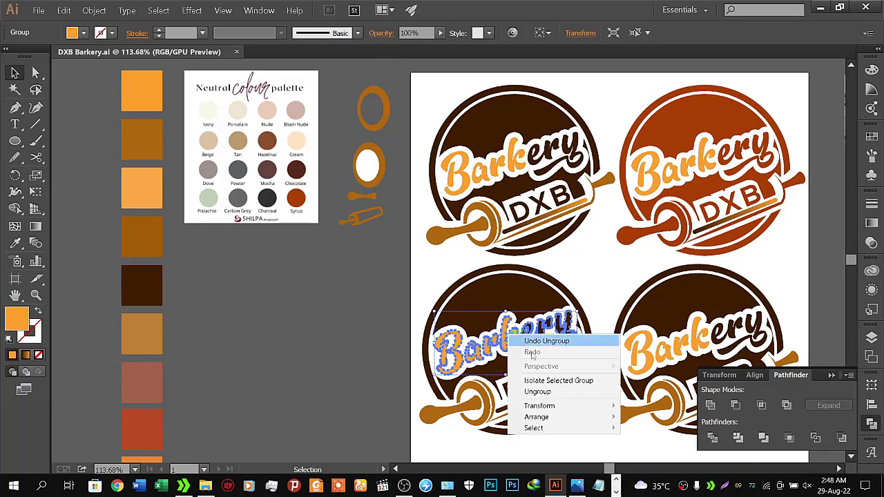
click(535, 389)
click(554, 322)
drag(552, 322, 546, 332)
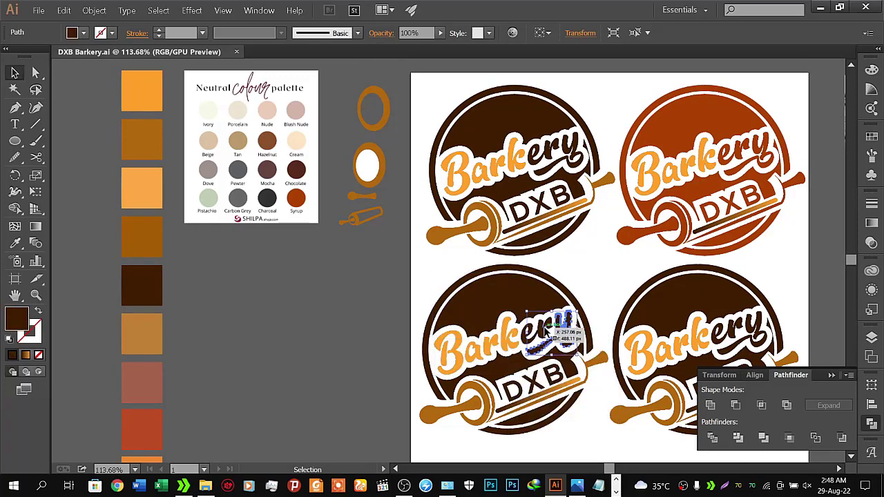
shift+click(542, 332)
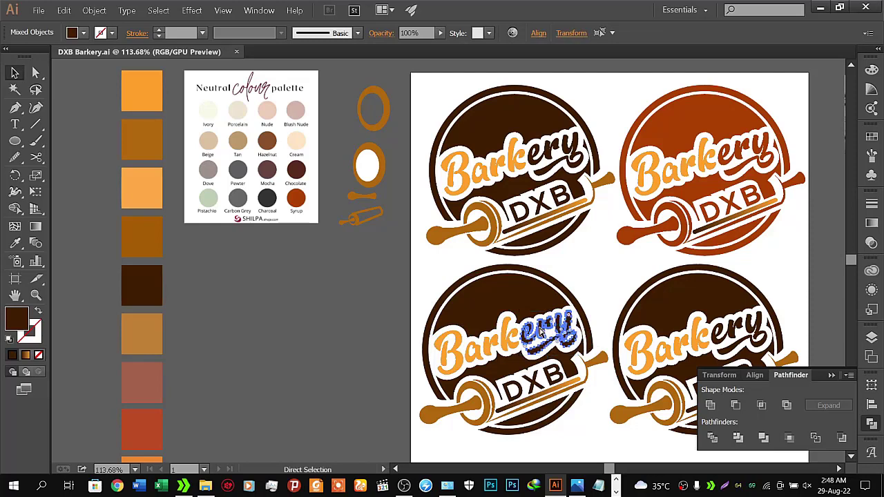
click(419, 310)
- Try orange and red swatches on the bottom-left logo's dark top section
click(503, 293)
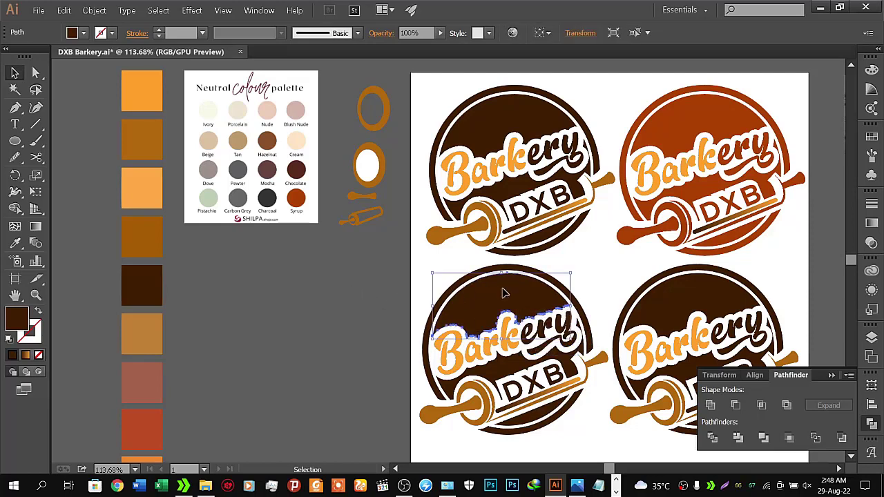
click(15, 242)
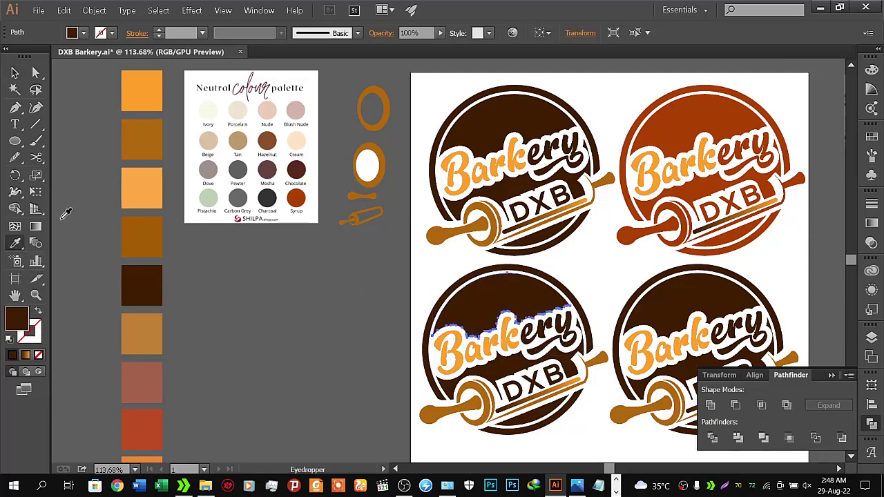
click(150, 131)
click(148, 88)
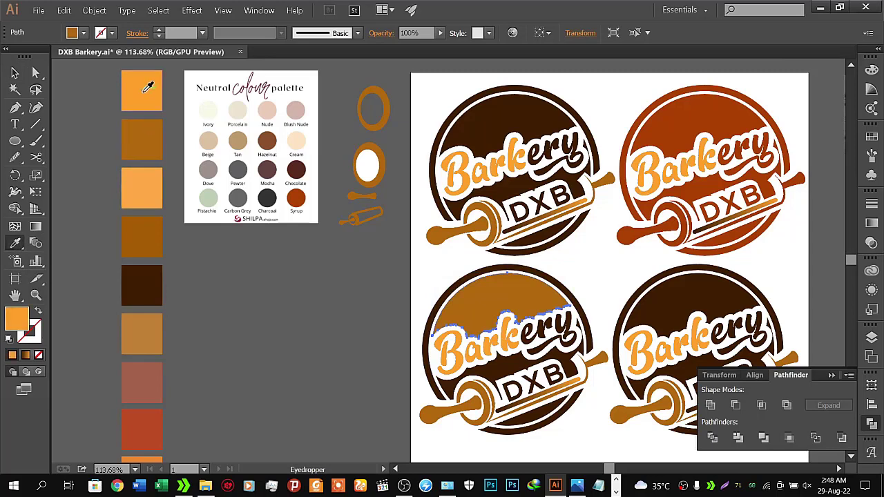
click(152, 131)
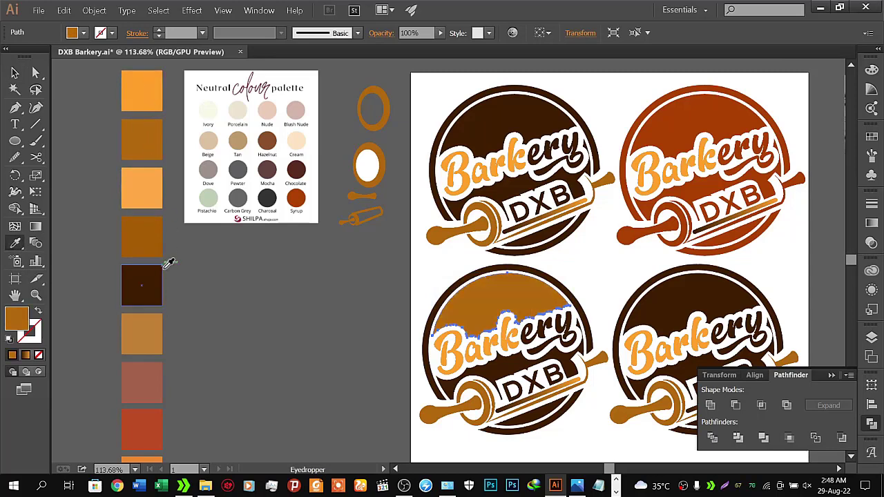
click(157, 281)
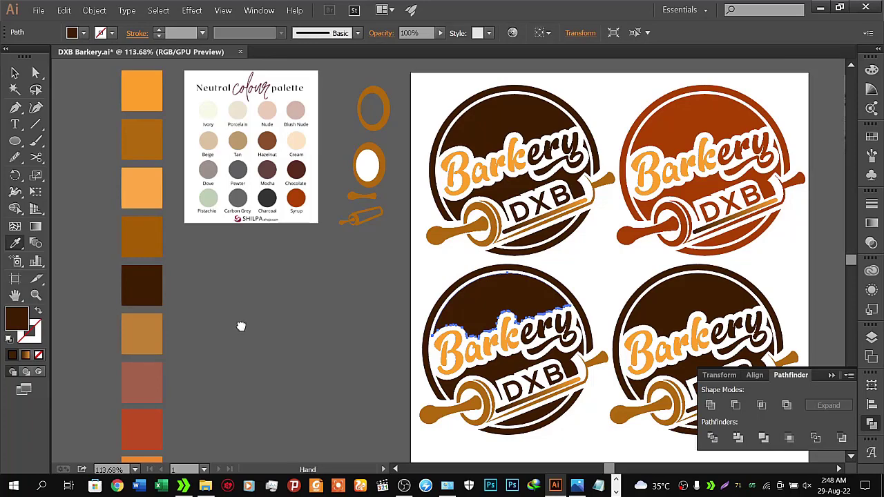
scroll(207, 304, down, 3)
click(166, 315)
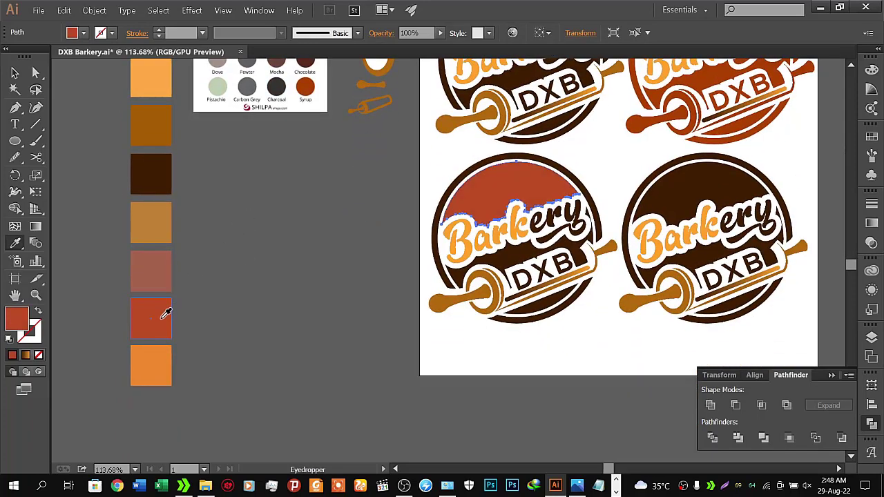
- Fill the lower-left logo's top area with medium brown and deselect
drag(306, 211, 295, 277)
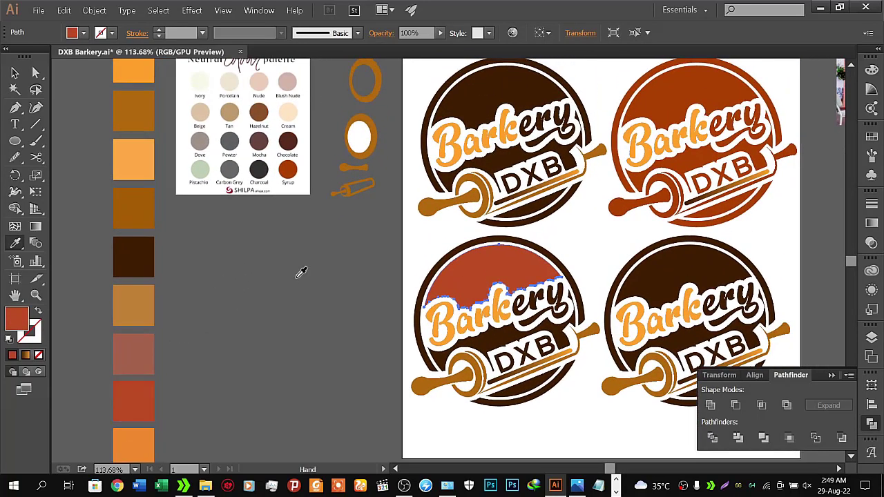
click(148, 443)
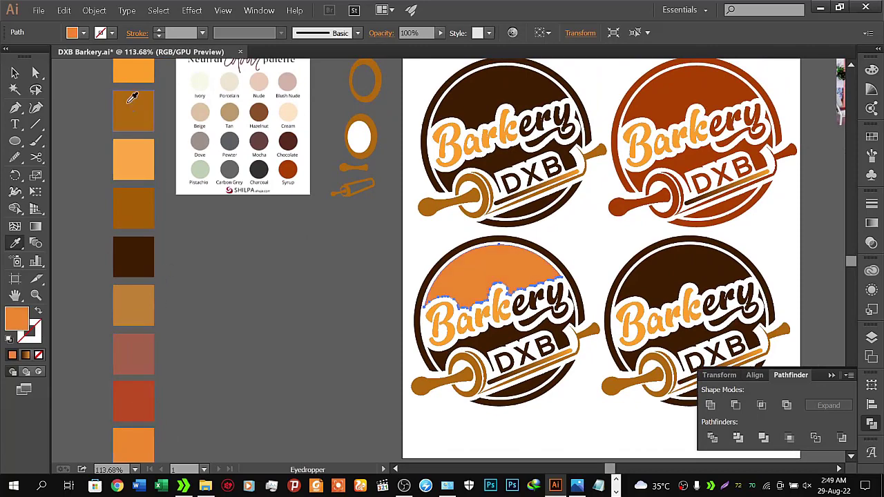
click(131, 96)
drag(229, 142, 203, 151)
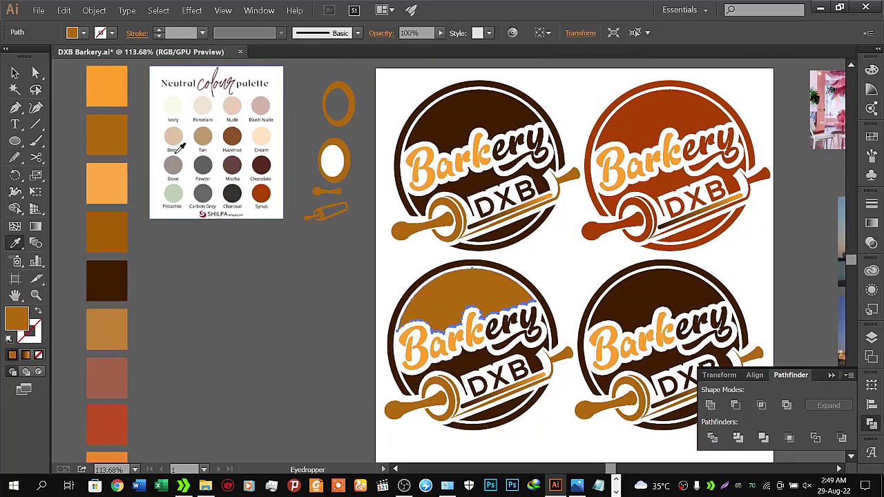
key(v)
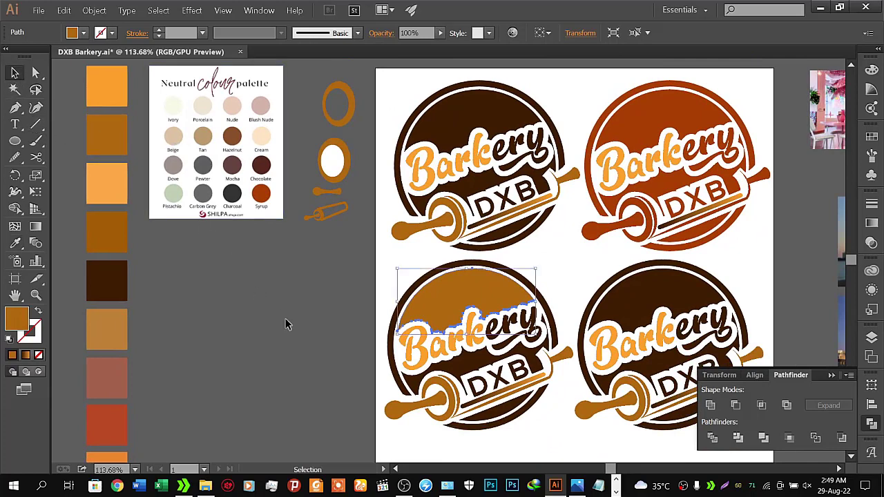
click(292, 331)
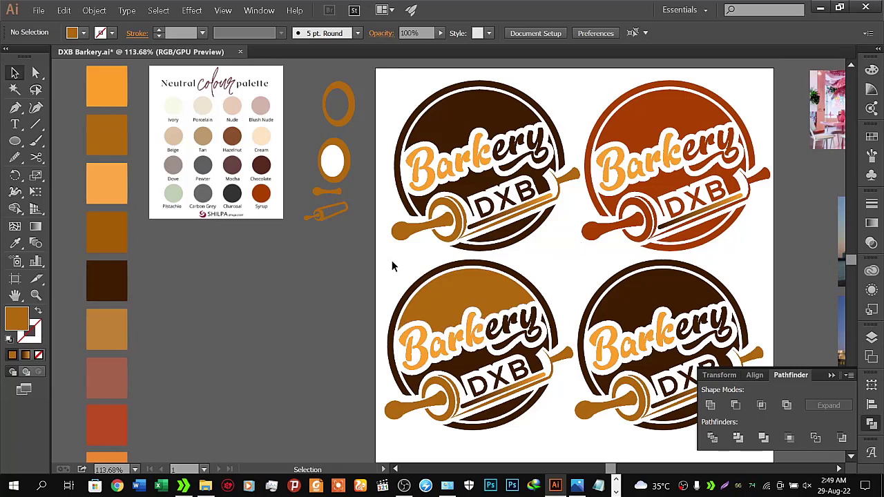
- Save the document and bring the lower logos into view
click(39, 9)
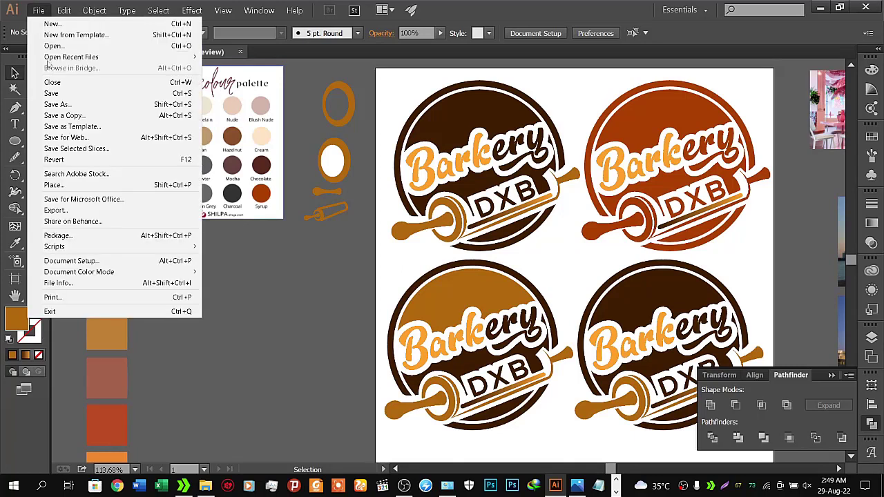
click(61, 94)
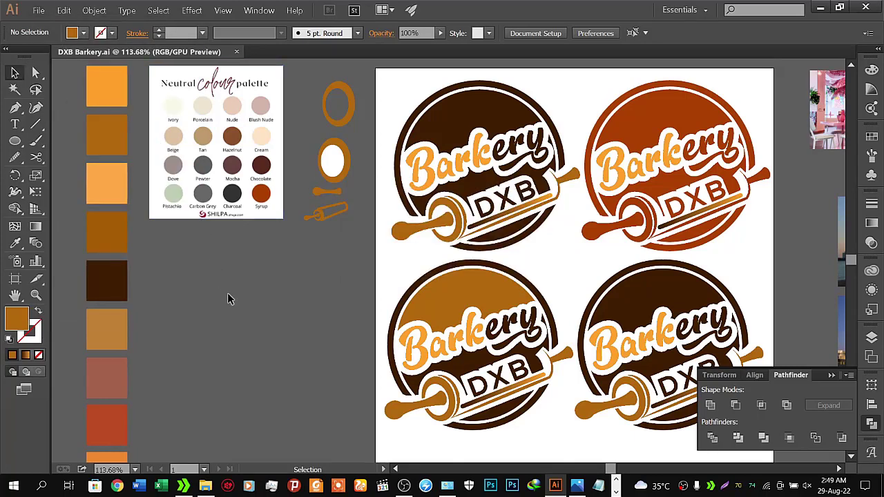
drag(253, 325, 254, 276)
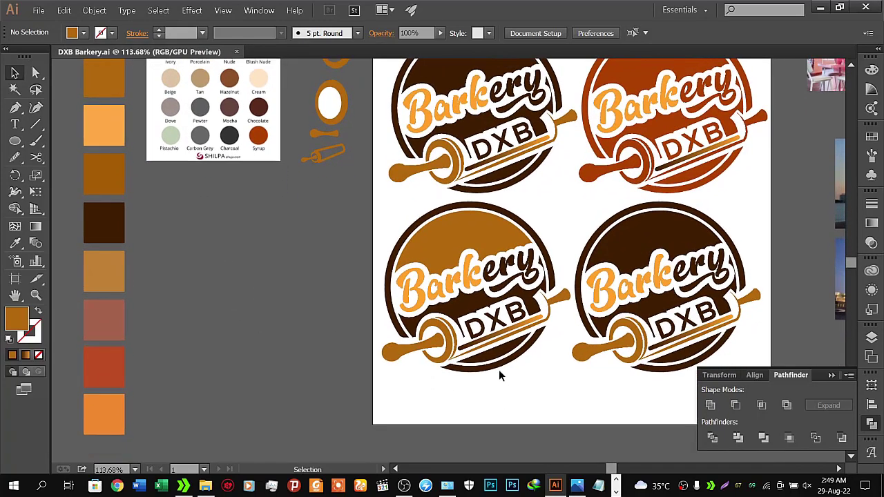
- Match the lower-left logo's dark shapes and bottom rim to the top area's medium brown
click(470, 307)
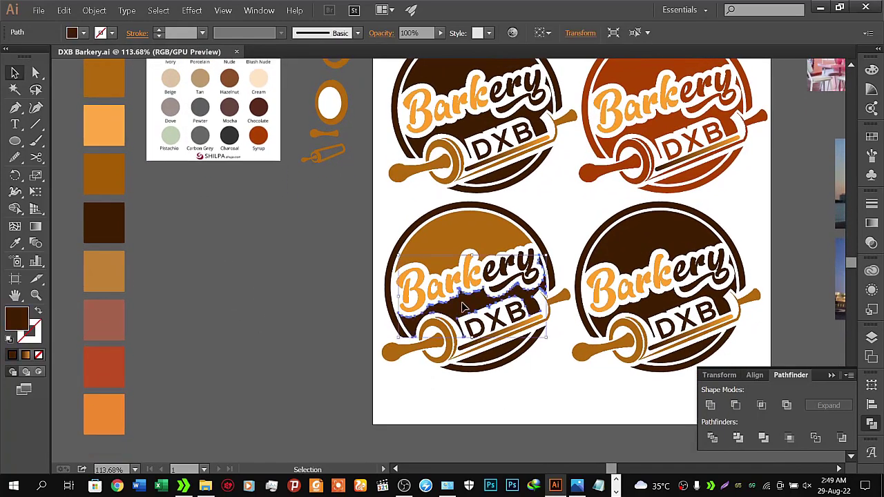
shift+click(503, 354)
shift+click(505, 368)
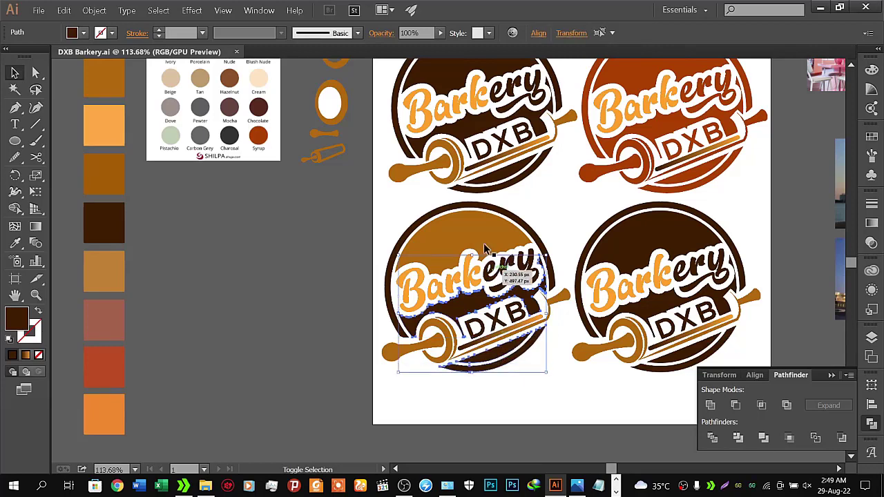
shift+click(463, 211)
key(i)
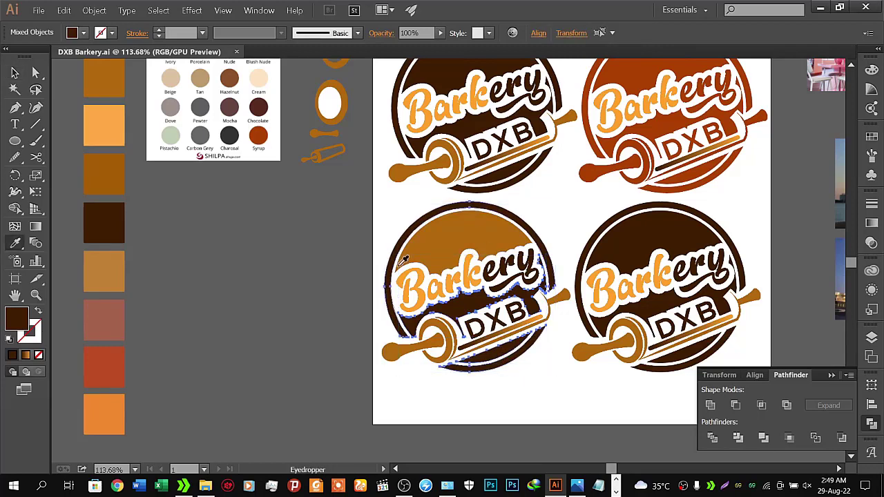
click(463, 214)
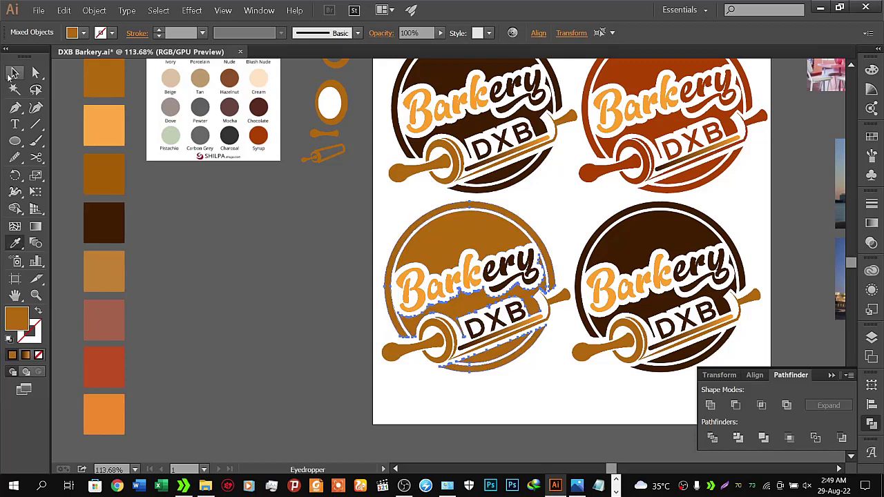
key(v)
click(198, 256)
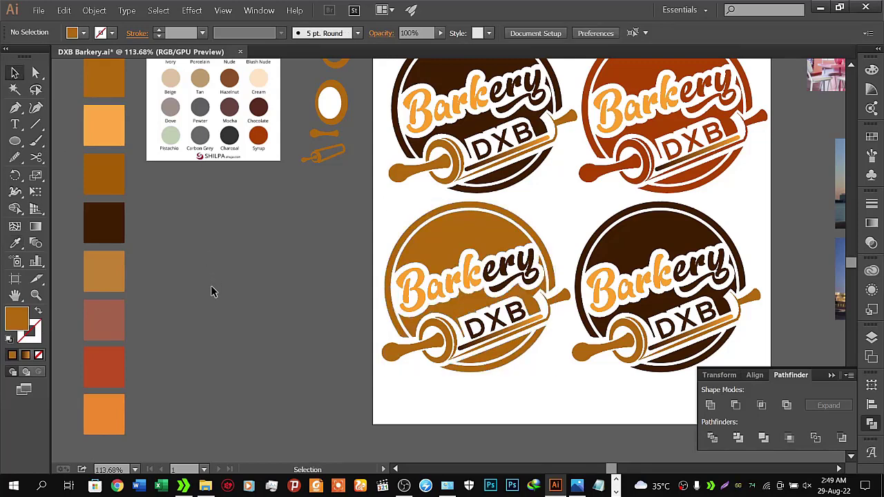
- Colour the lower-left logo's Barkery text red from the swatches
click(428, 298)
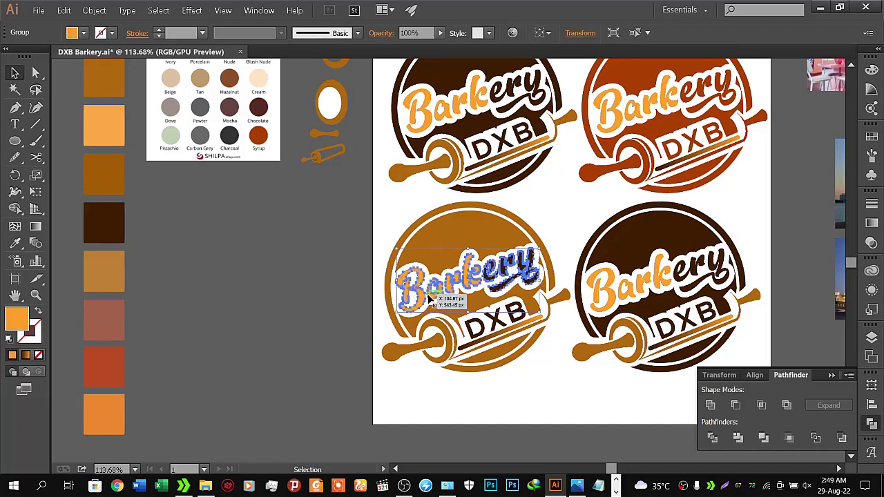
click(543, 247)
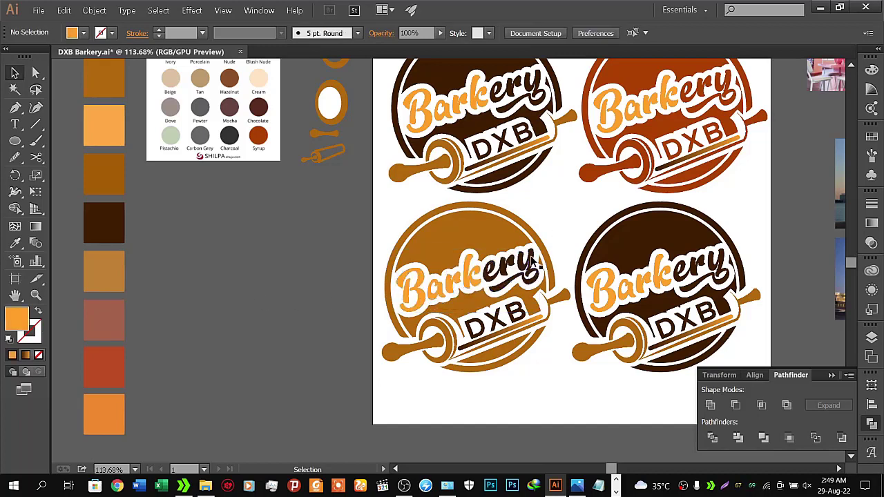
click(532, 259)
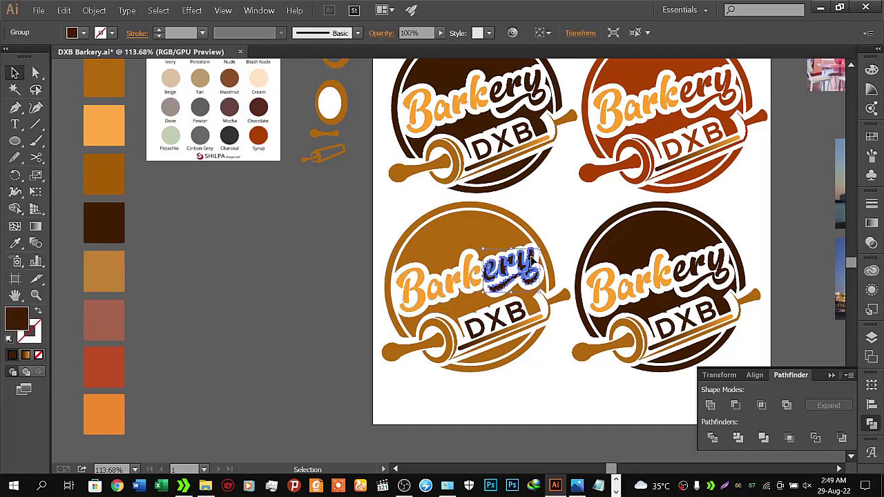
click(442, 294)
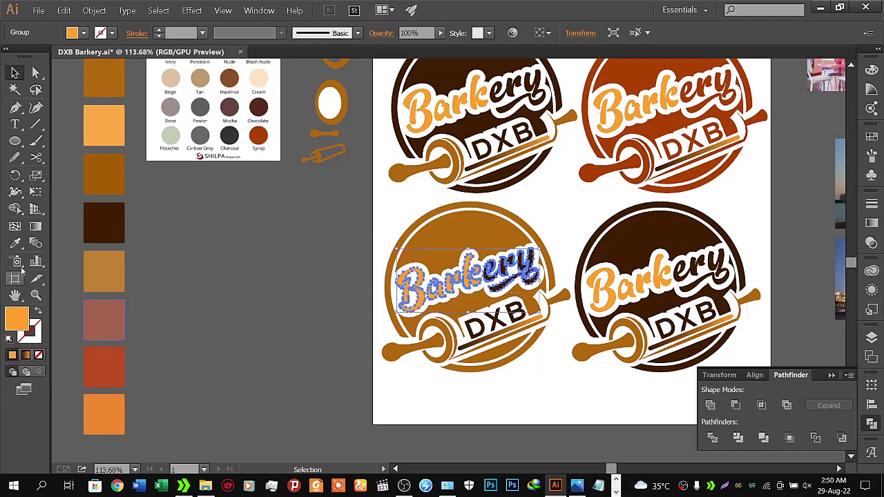
click(15, 243)
click(117, 314)
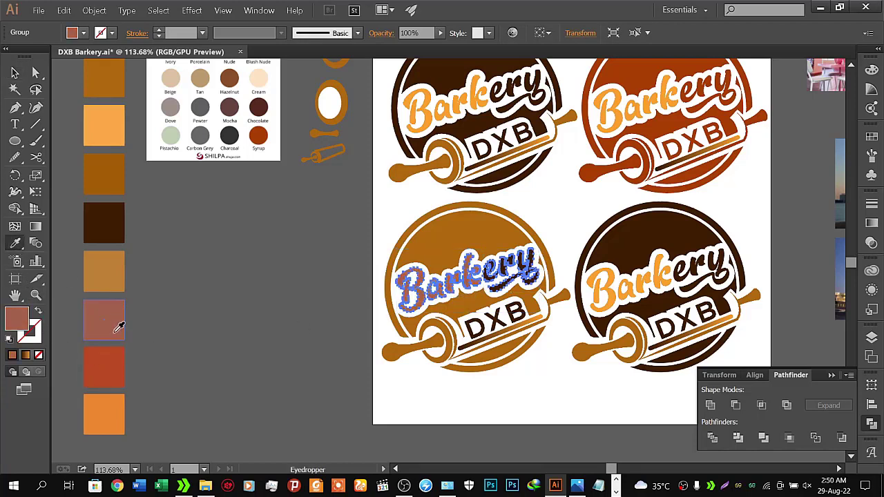
click(118, 354)
click(15, 73)
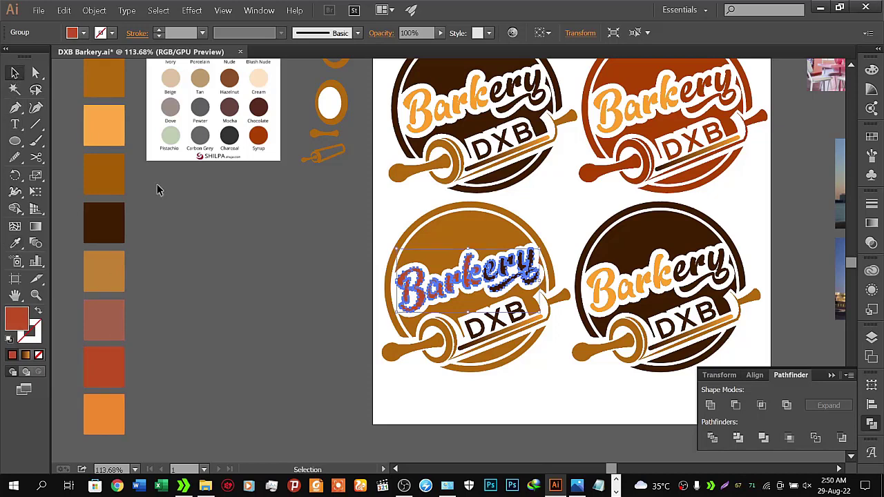
click(291, 288)
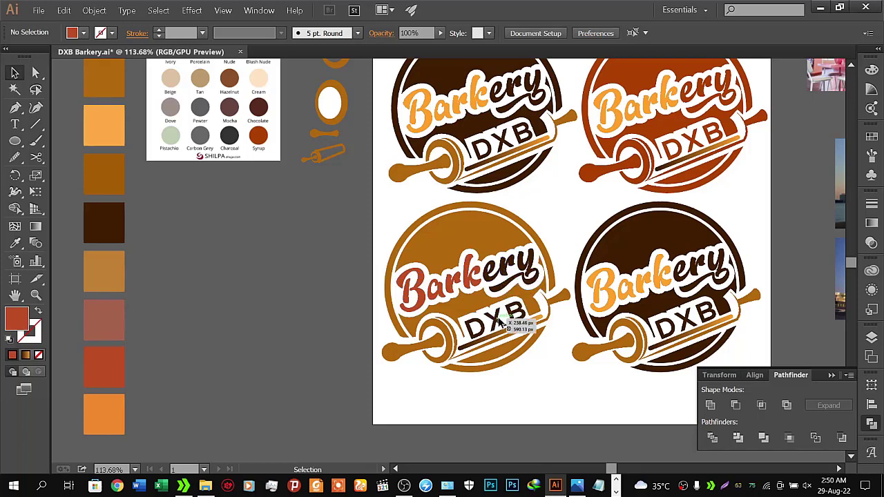
- Select the 'ery' letters and DXB lettering, leaving them unchanged, and reposition the view
click(513, 275)
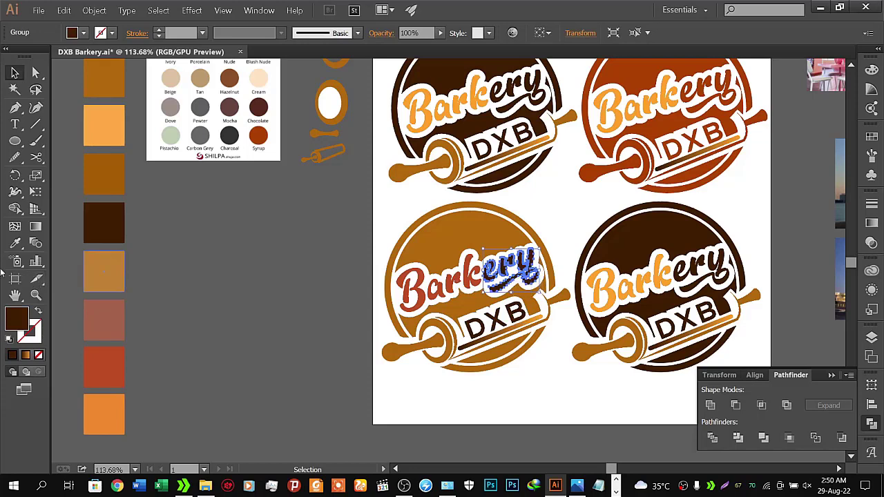
click(15, 242)
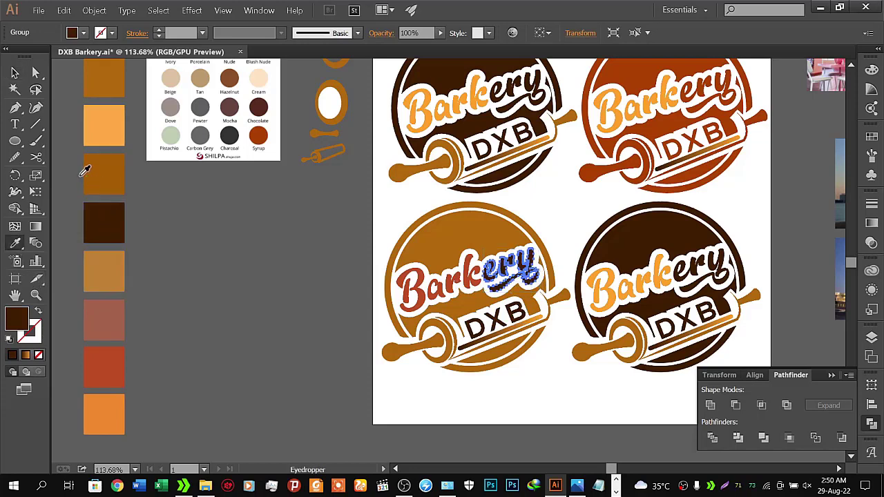
click(15, 71)
click(264, 270)
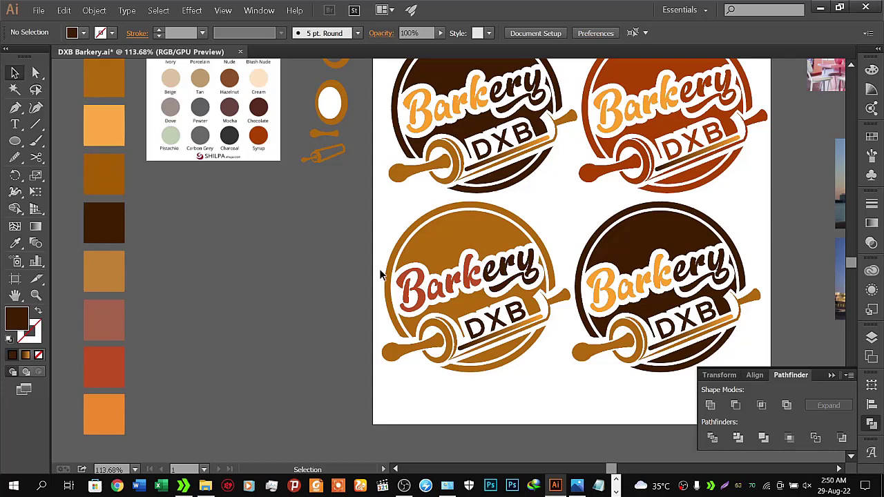
click(484, 332)
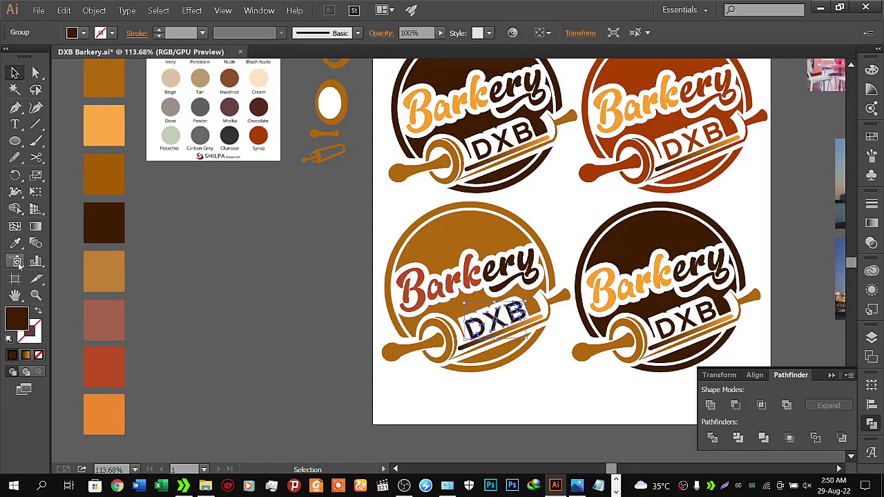
click(220, 308)
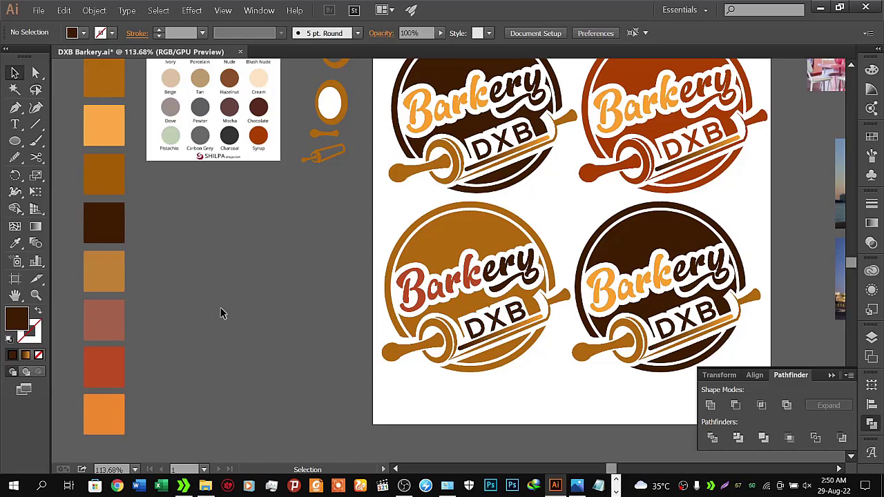
mouse_move(470, 283)
mouse_down()
mouse_move(473, 299)
mouse_move(481, 243)
mouse_up()
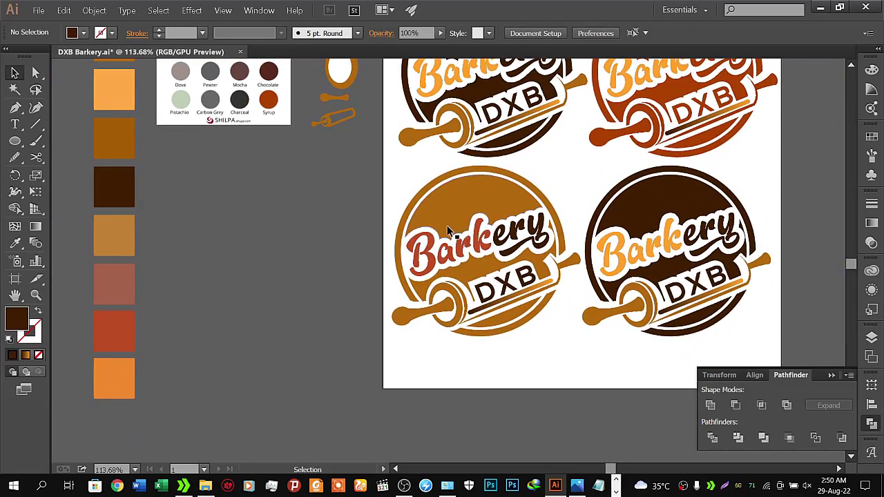
- Refill the lower-right logo's four dark-brown shapes with the orange swatch
click(662, 205)
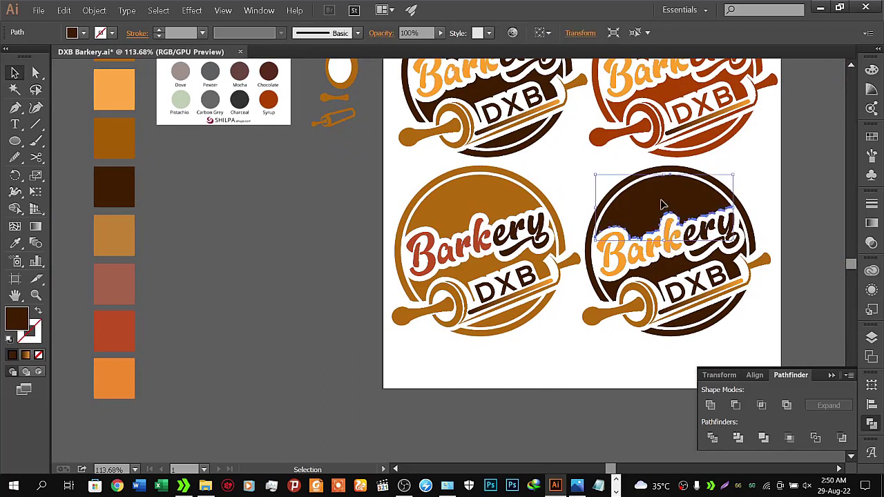
shift+click(732, 266)
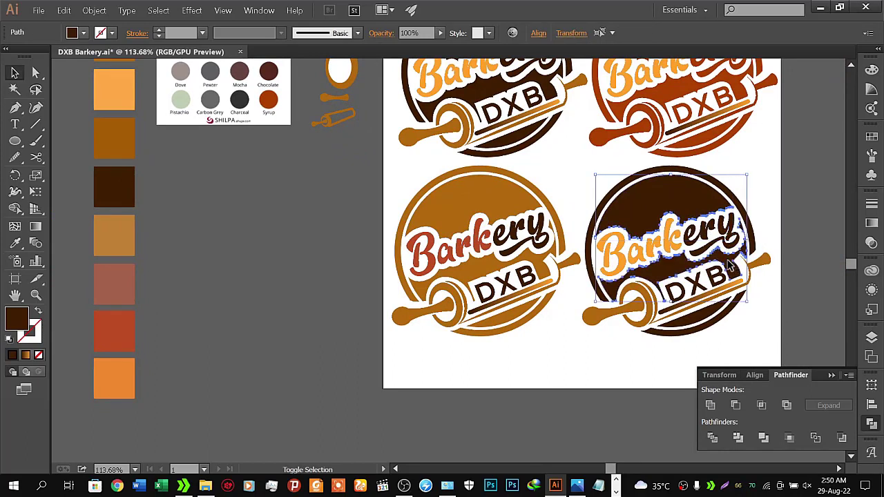
shift+click(721, 318)
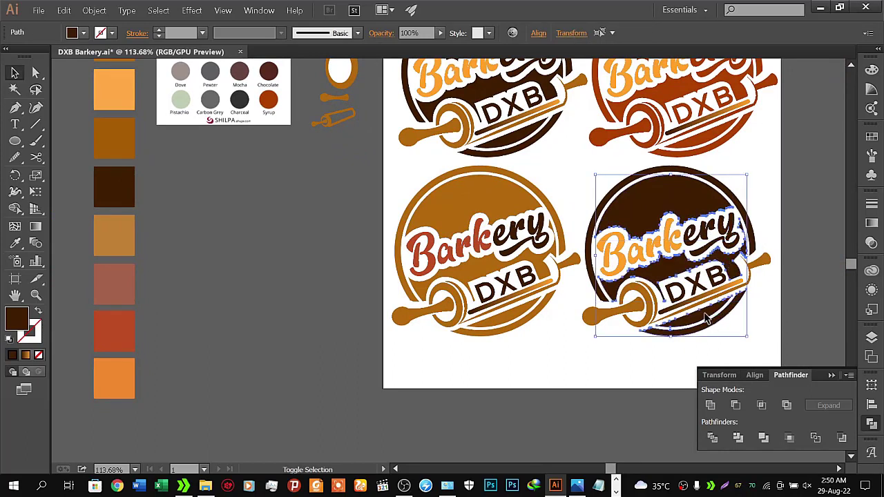
shift+click(736, 202)
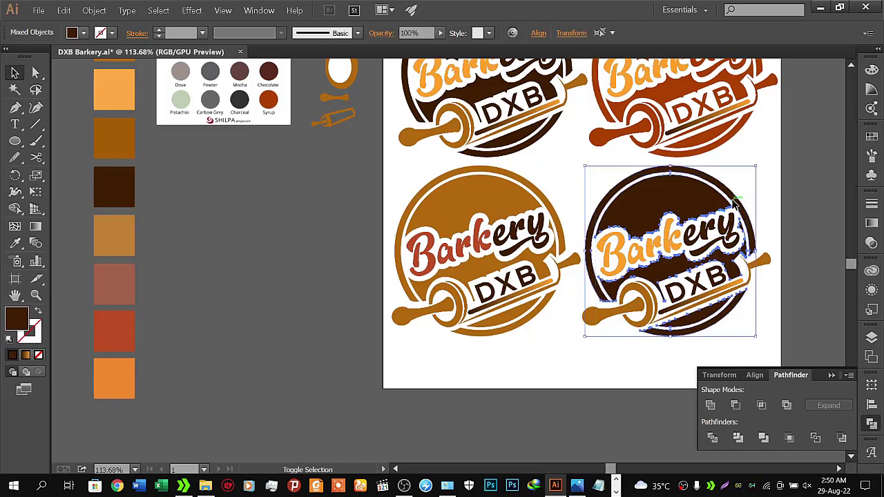
click(15, 242)
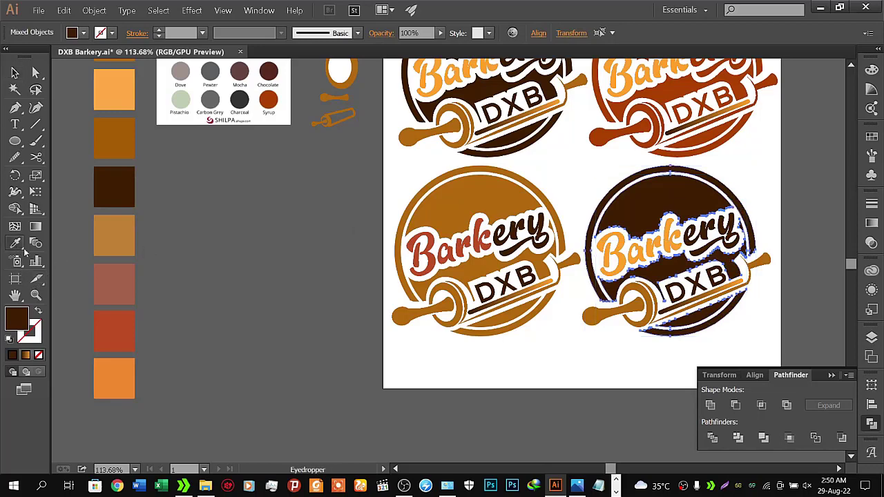
click(117, 319)
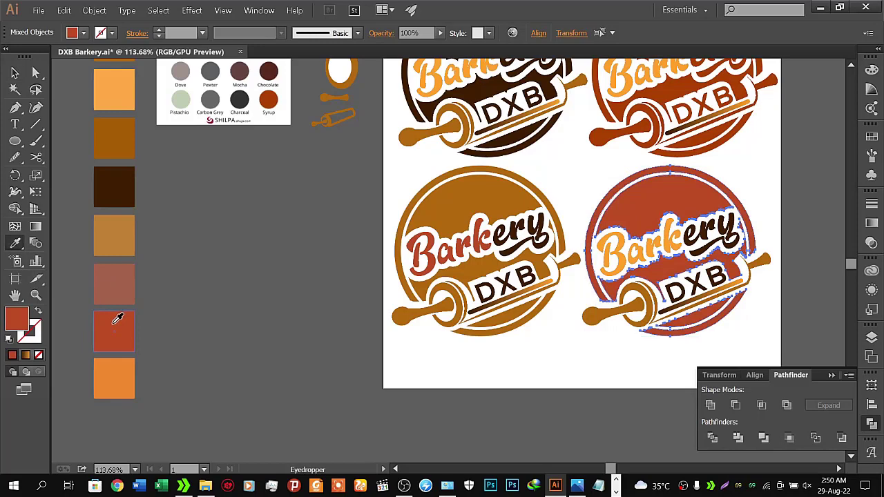
click(131, 378)
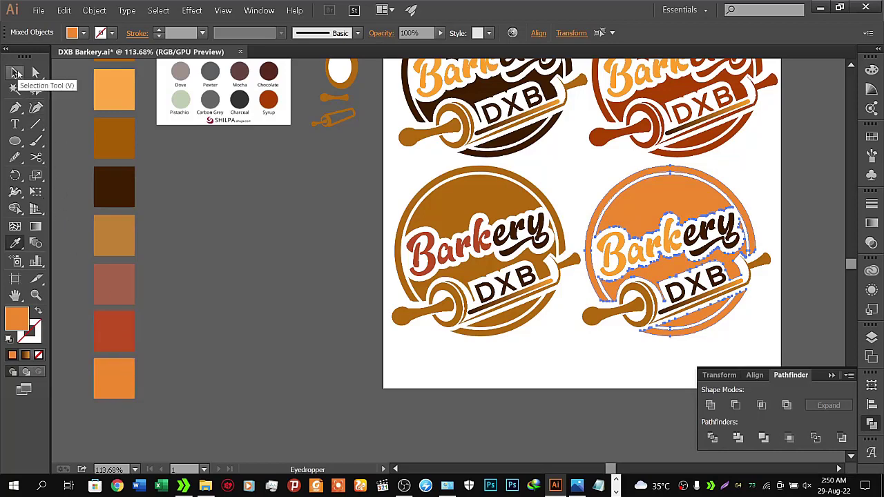
click(17, 73)
click(203, 280)
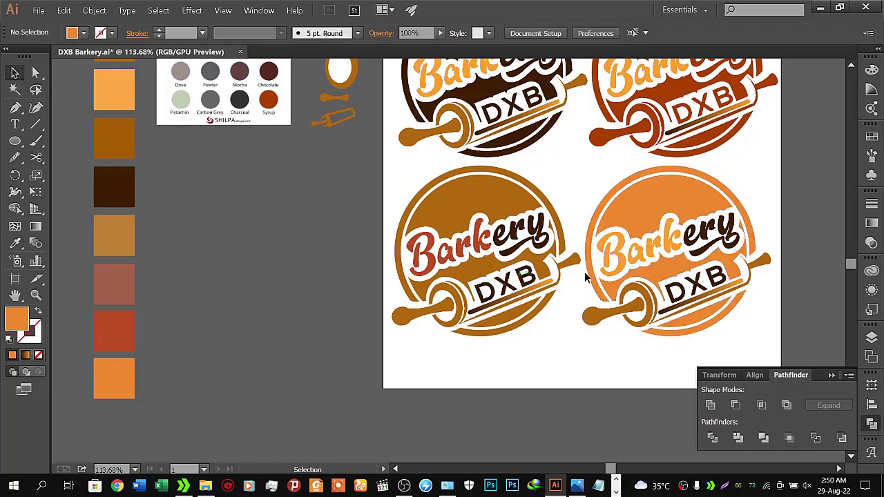
- Colour the bottom-right logo's Barkery lettering dark brown with the Eyedropper
click(626, 262)
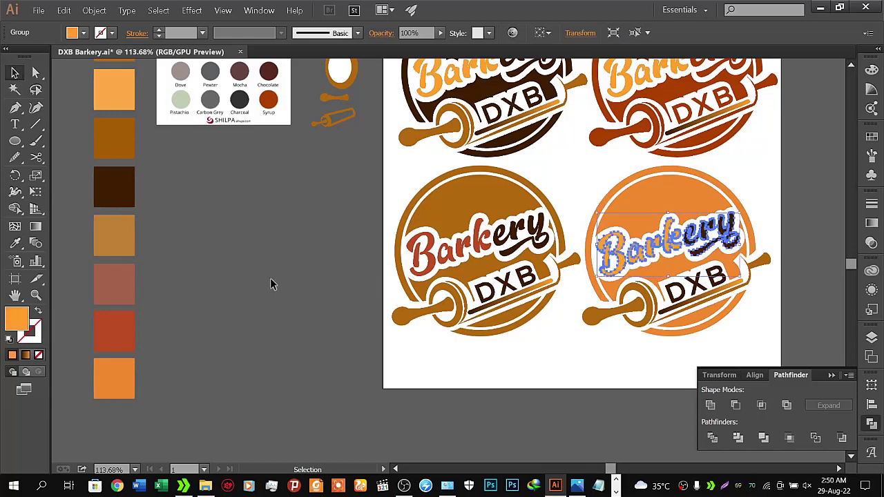
click(16, 243)
click(111, 188)
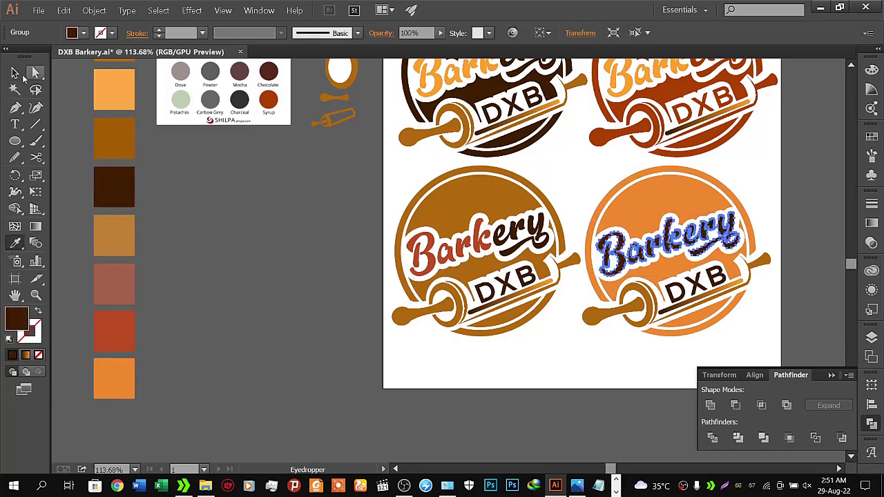
click(17, 72)
click(273, 198)
- Eyedrop the logo's orange onto the 'ery' letters and save the file
click(729, 239)
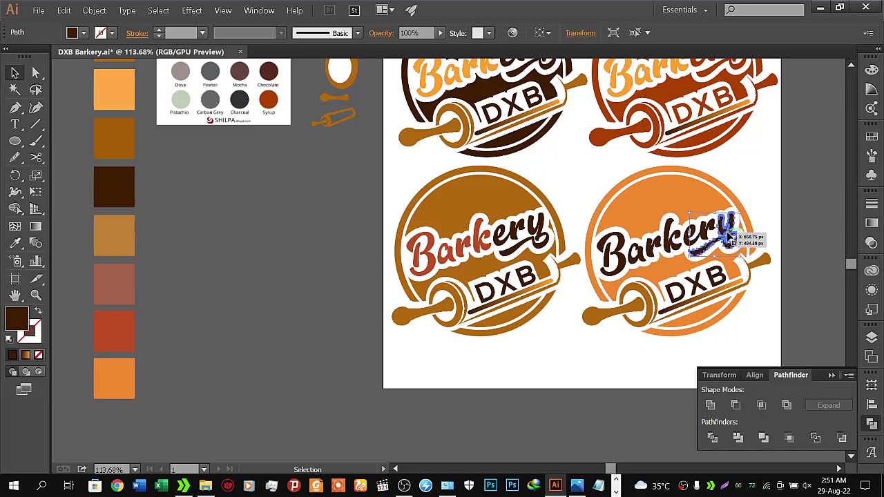
shift+click(703, 236)
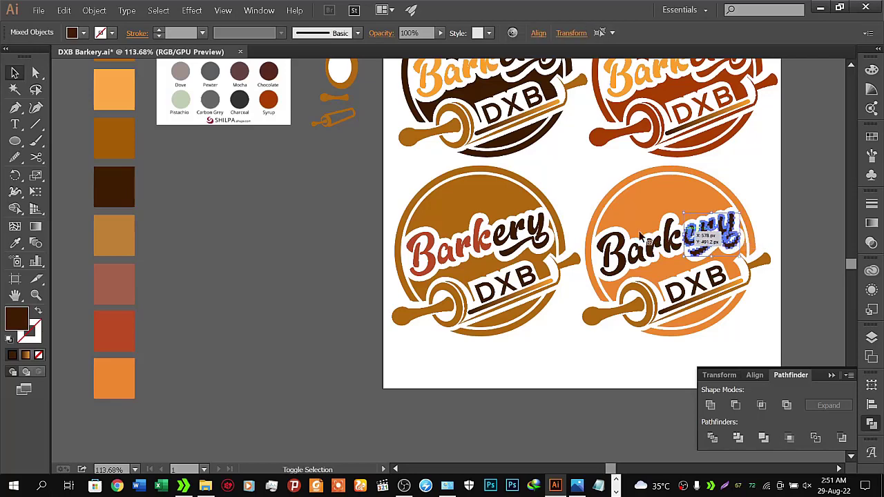
click(15, 244)
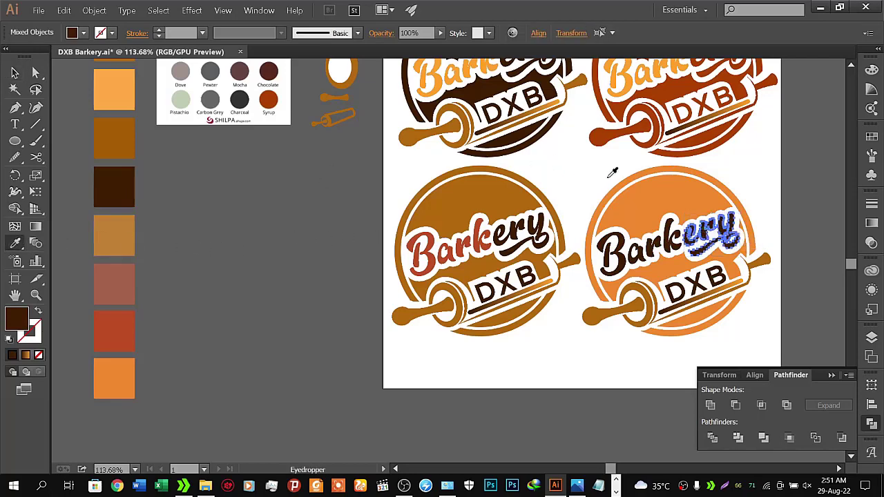
click(669, 192)
key(v)
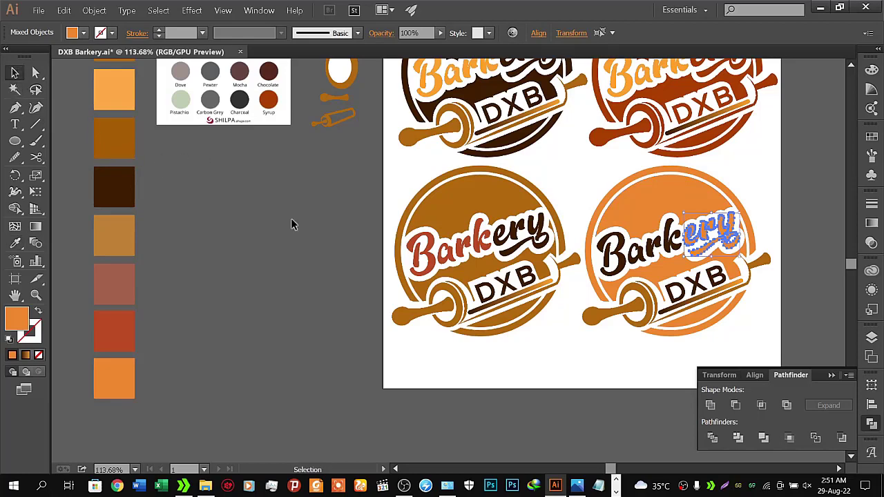
click(300, 229)
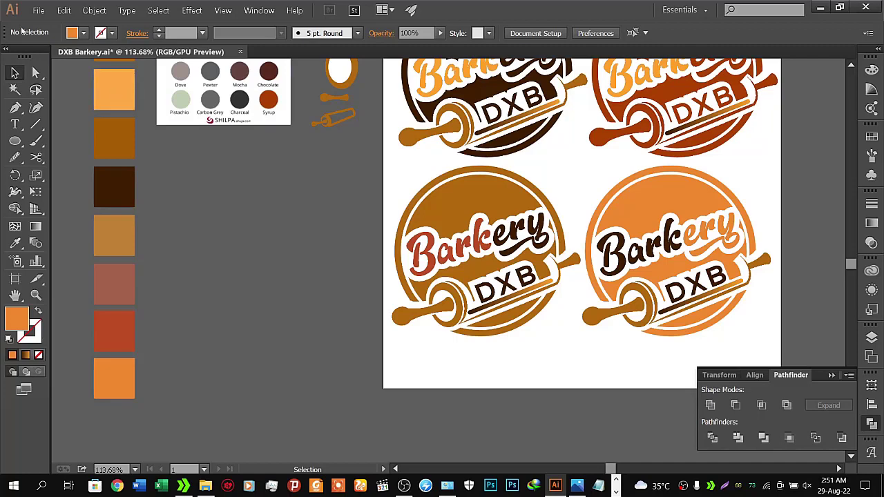
click(38, 10)
click(60, 94)
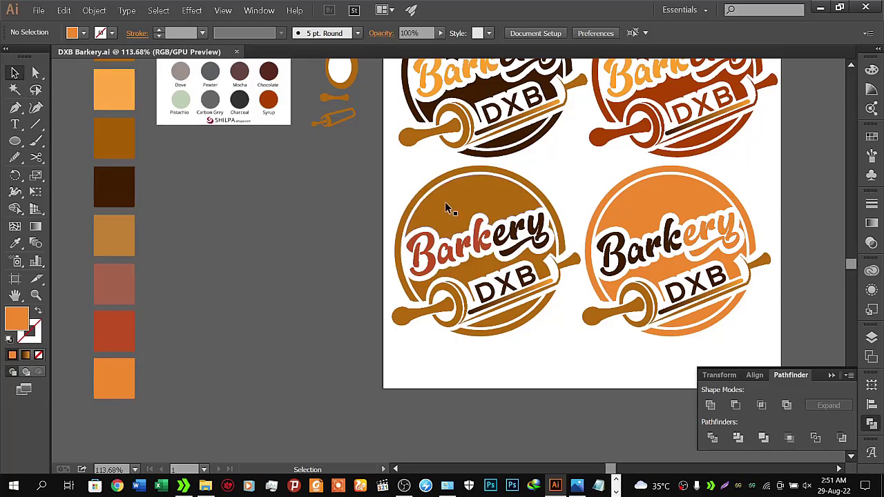
- Pan to show all four logos and the reference photos, then select the top-right DXB bar
key(space)
mouse_move(210, 251)
mouse_down()
mouse_move(268, 264)
mouse_move(243, 237)
mouse_up()
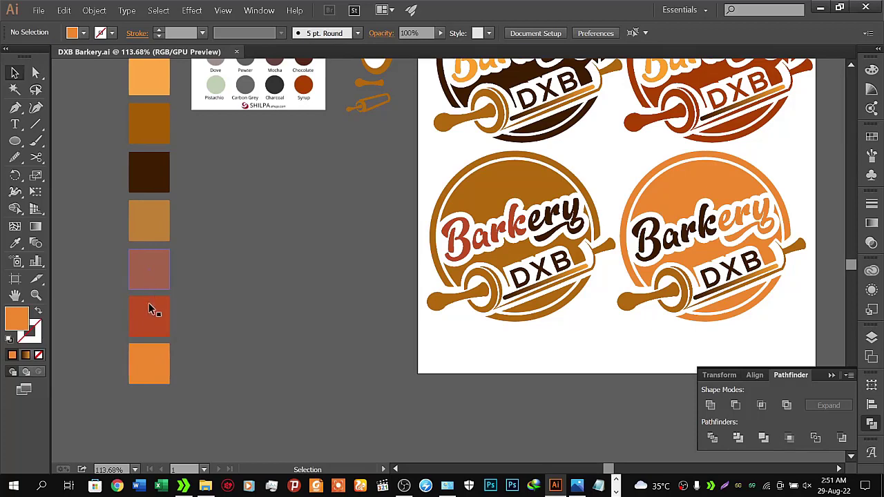
key(space)
mouse_move(345, 152)
mouse_down()
mouse_move(347, 310)
mouse_move(344, 292)
mouse_up()
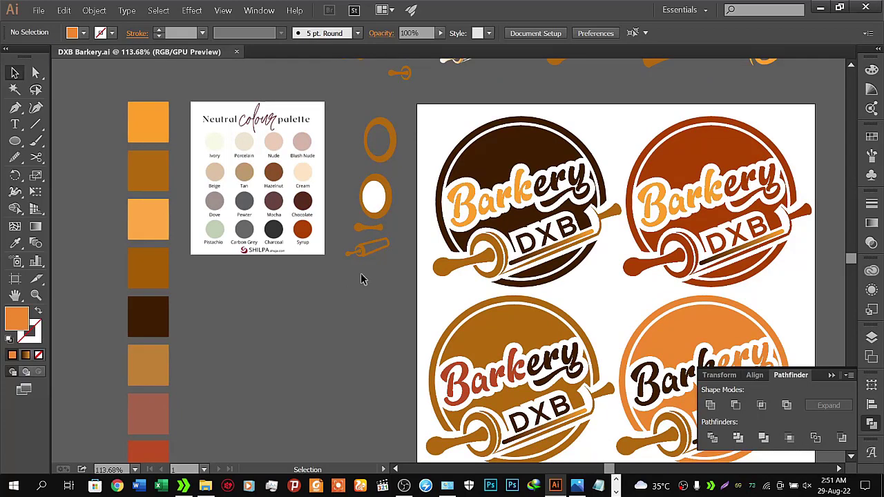
drag(631, 302, 361, 260)
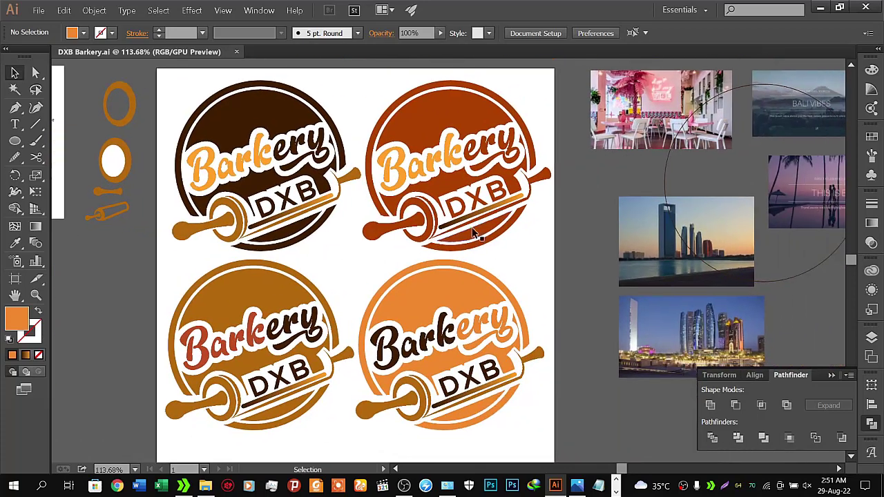
click(492, 213)
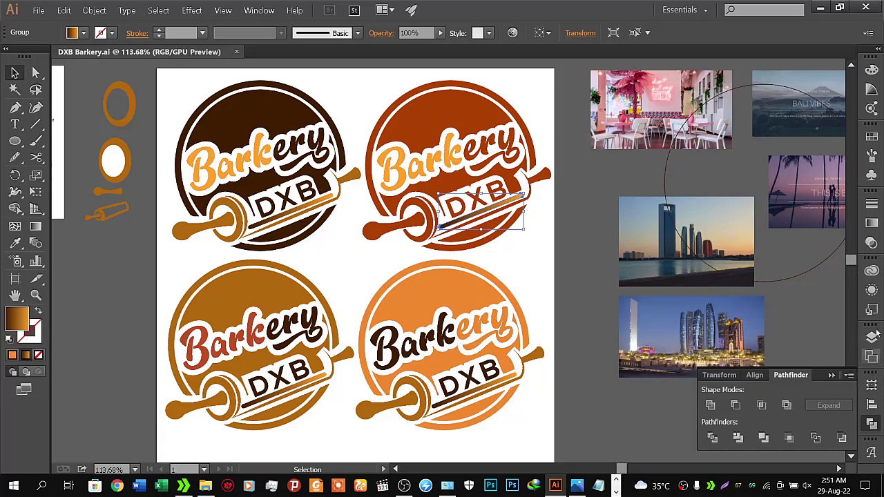
- Show the gradient settings and check the fill colour of the top-right logo's dark red shape
click(873, 225)
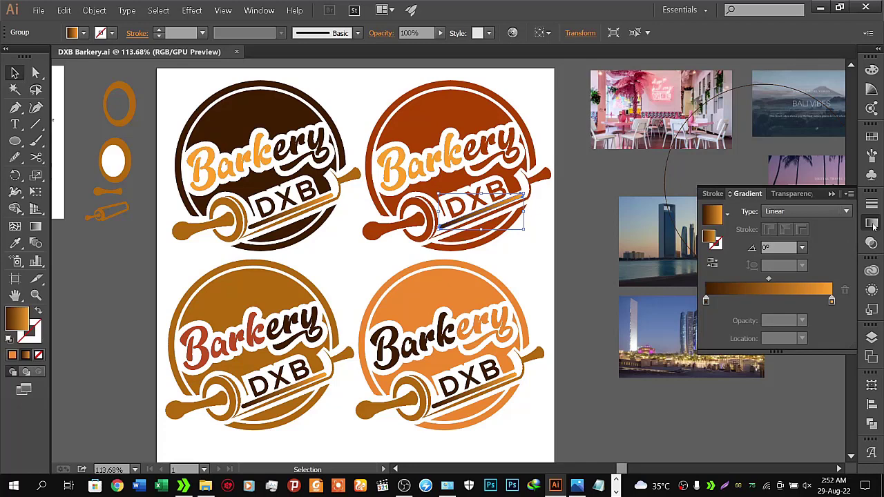
click(446, 126)
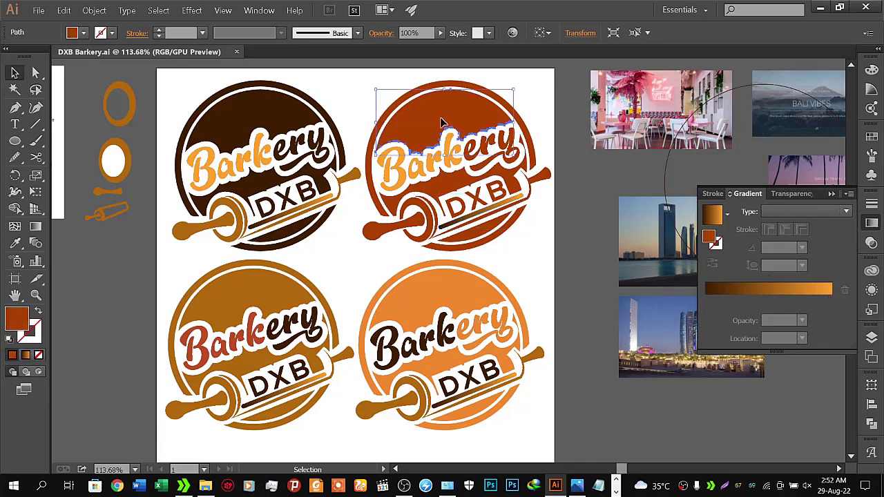
double_click(18, 319)
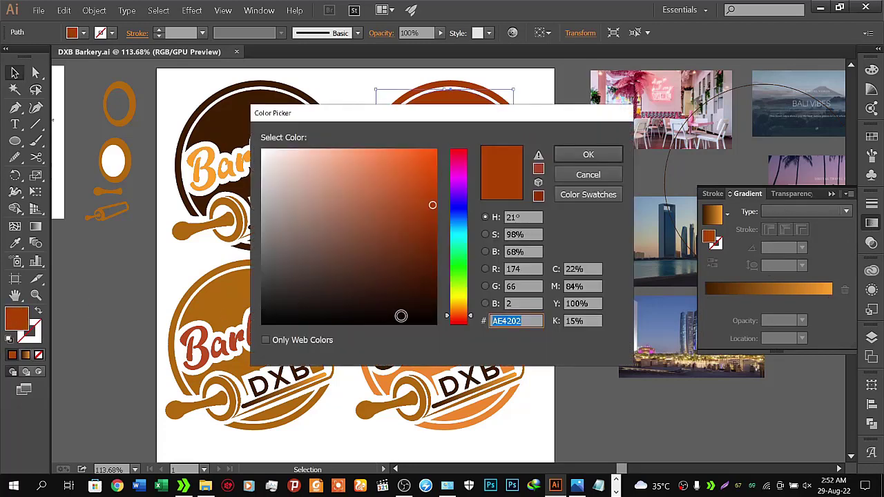
click(570, 154)
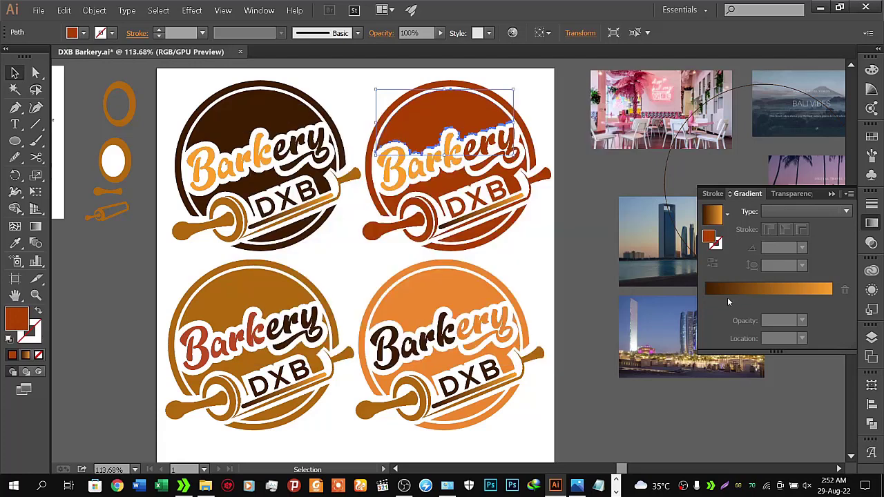
- Replace the top-right DXB bar gradient's 401E01 start stop with the pasted orange hex value
click(492, 219)
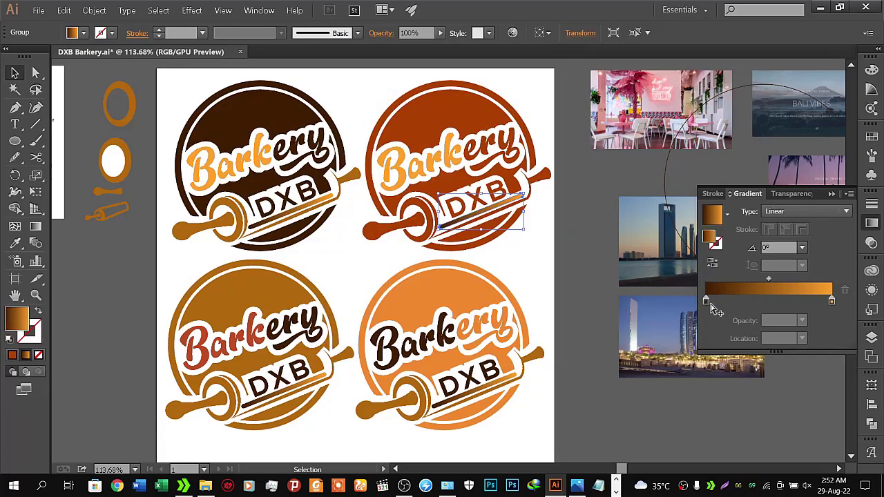
double_click(706, 301)
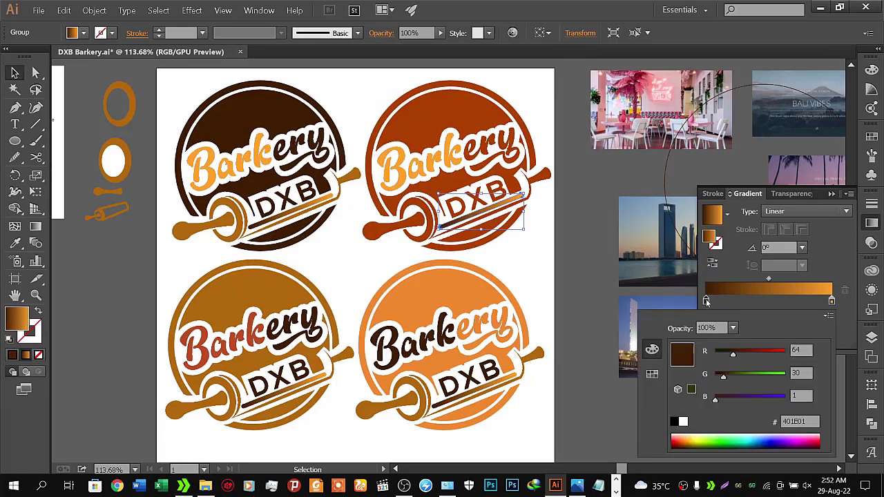
click(799, 421)
double_click(799, 421)
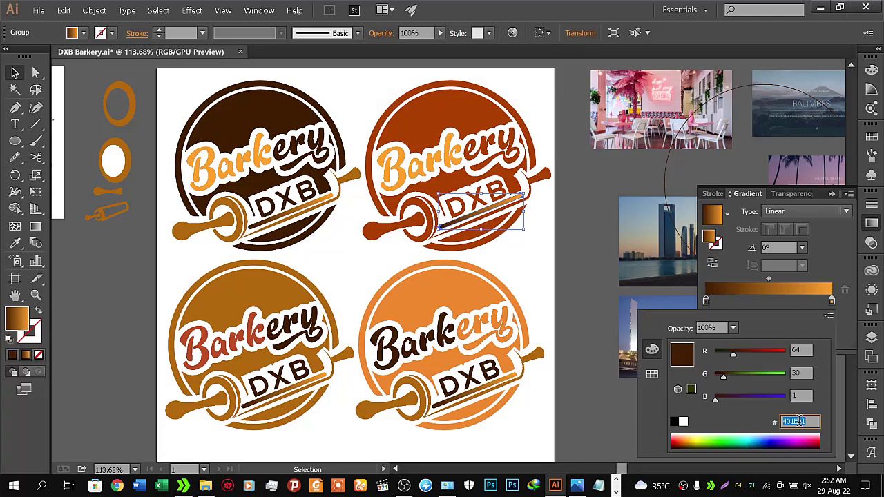
key(ctrl+v)
key(Return)
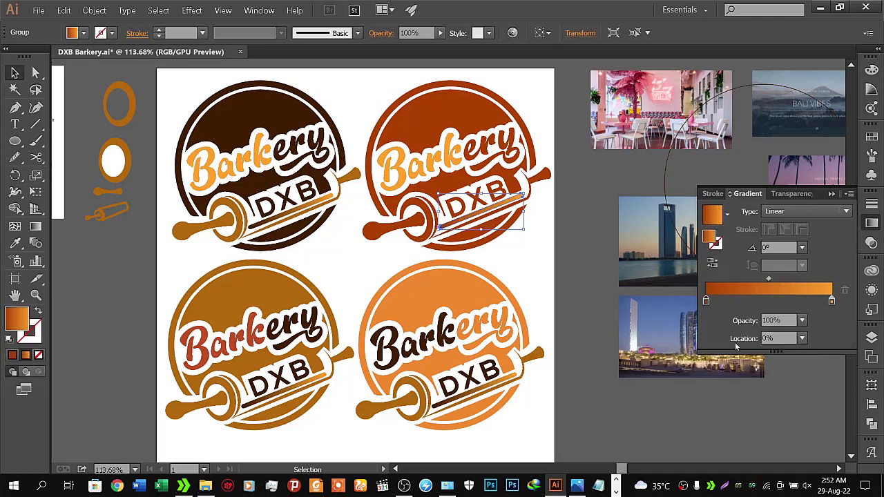
click(727, 214)
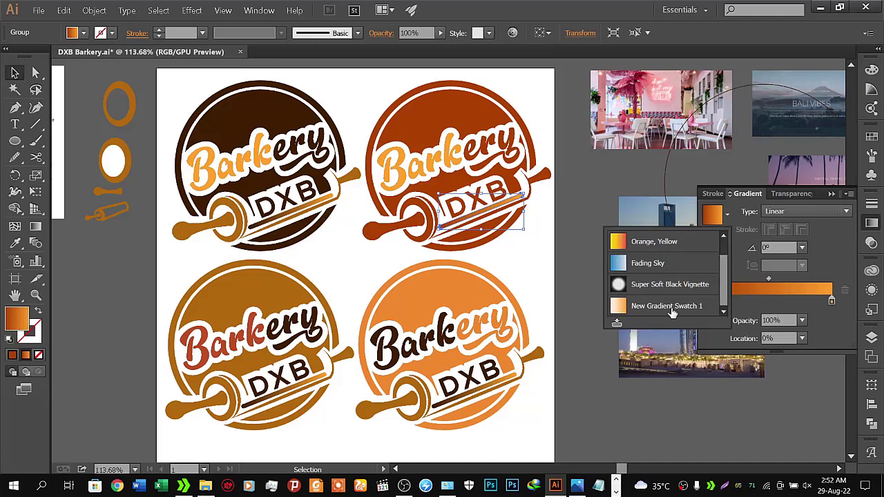
key(Escape)
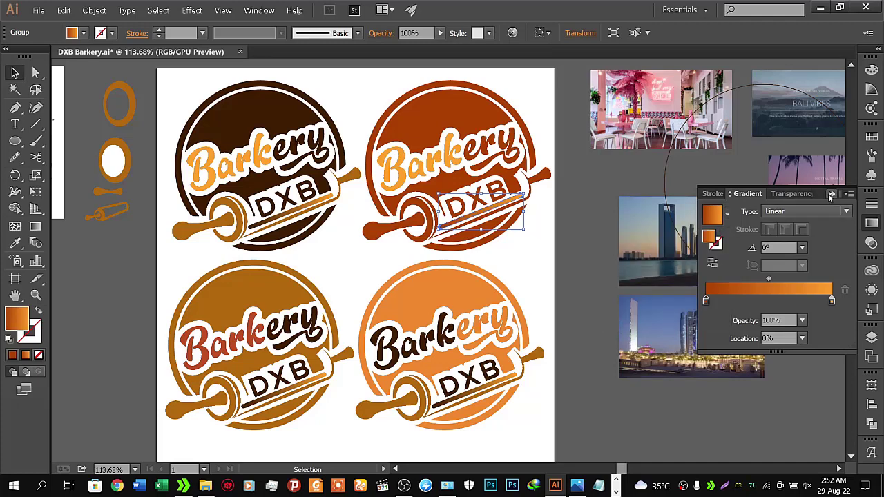
click(528, 250)
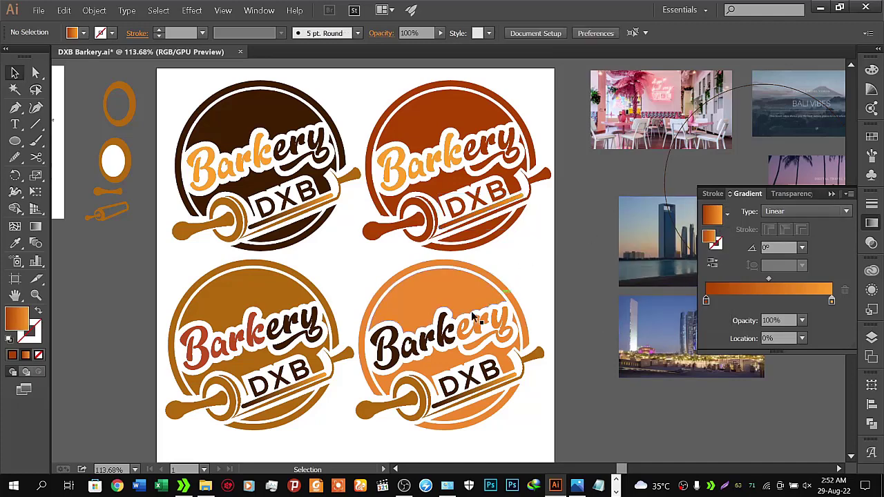
- Set the bottom-right DXB bar gradient's end stop to F28C2E after checking the circle's colour
click(483, 389)
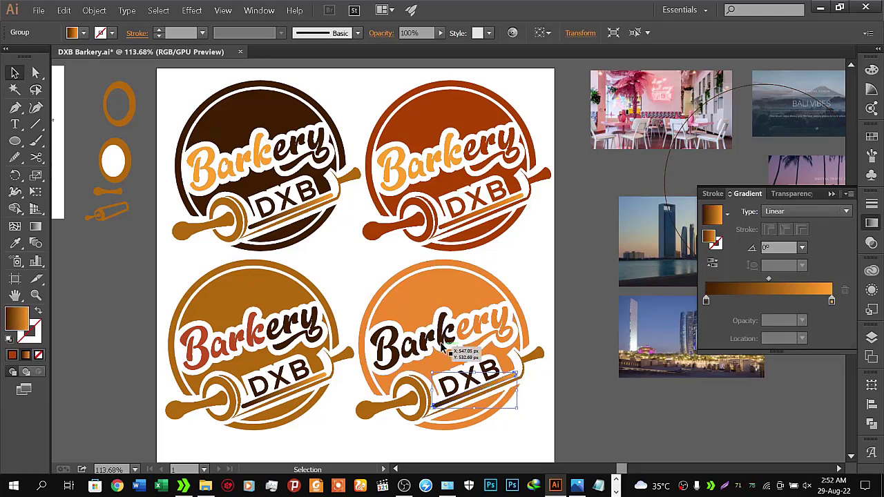
click(446, 292)
double_click(17, 318)
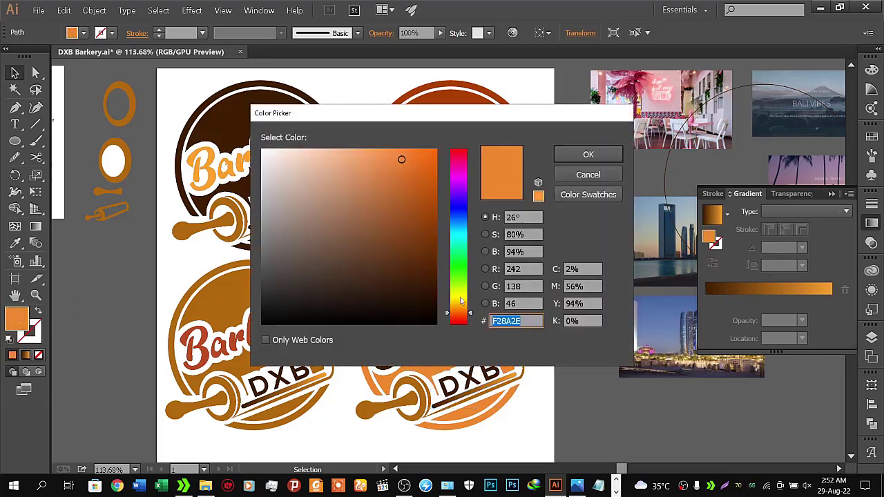
click(588, 155)
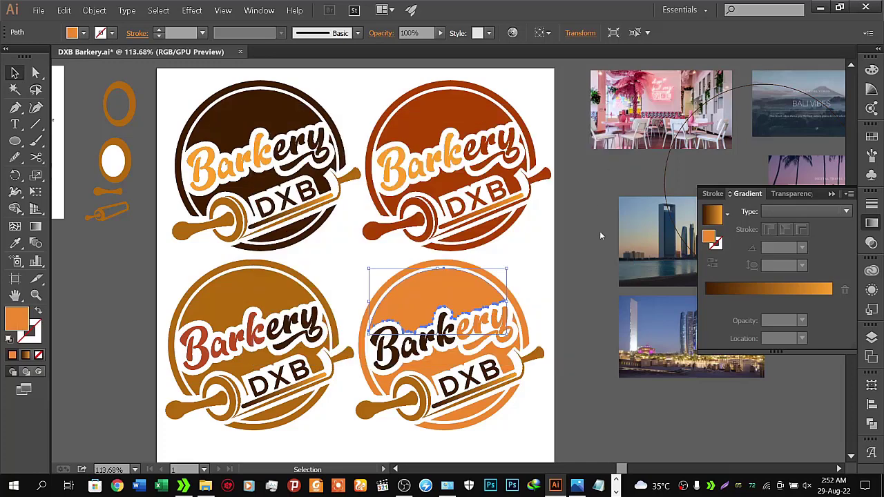
click(482, 387)
double_click(832, 302)
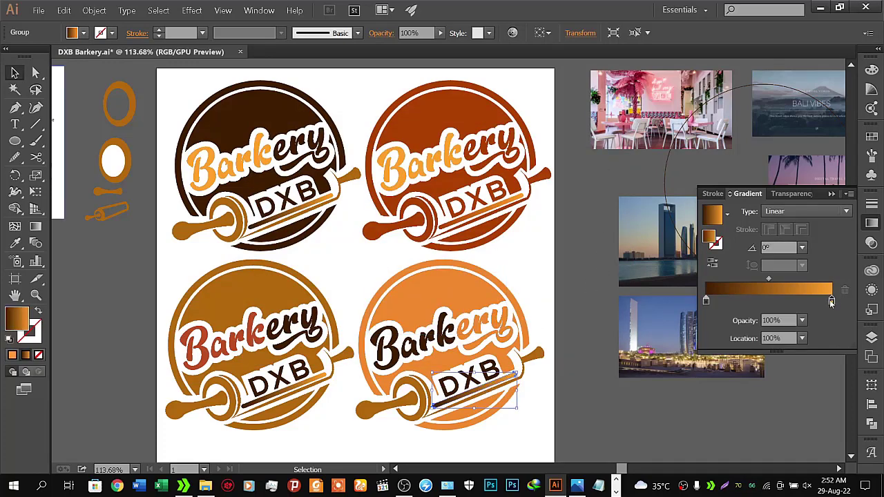
click(796, 422)
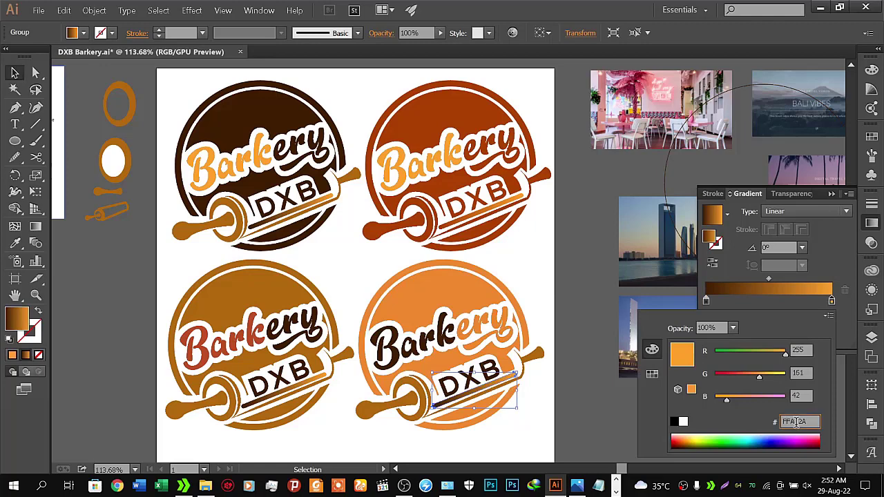
text(F28C2E)
key(Return)
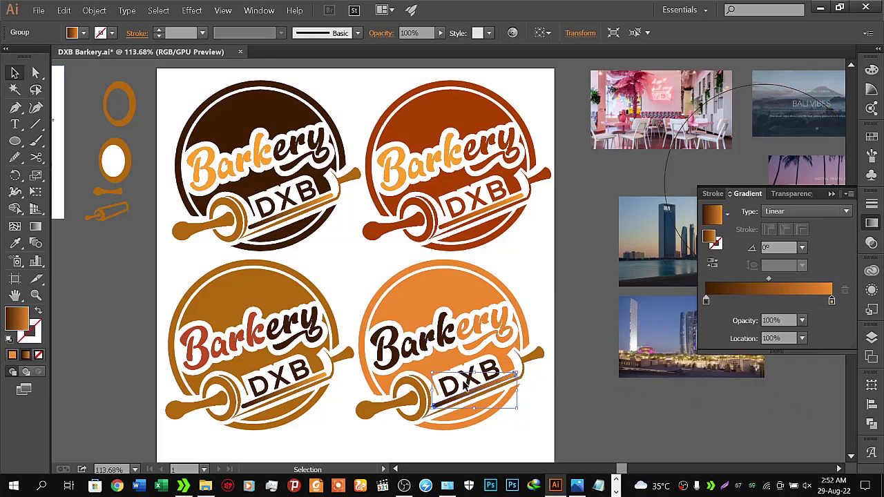
- Make the Barkery lettering dark brown and confirm the DXB gradient's left stop as 401E01
drag(384, 354, 378, 358)
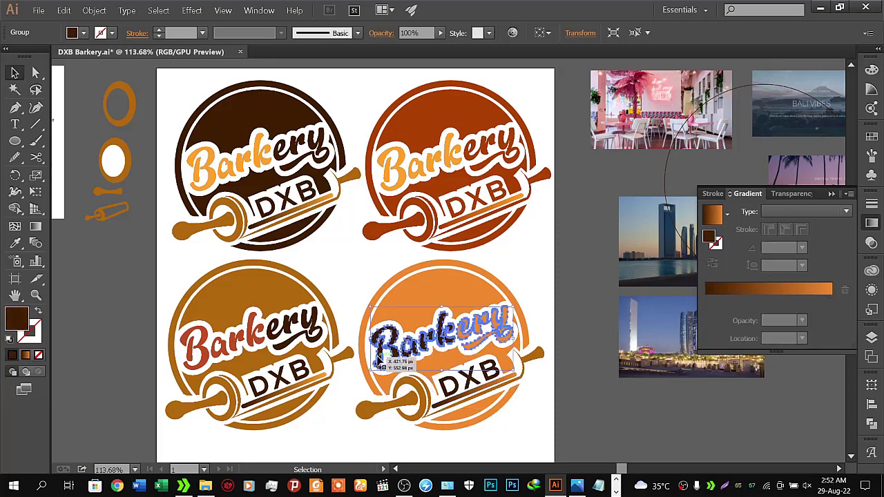
double_click(17, 318)
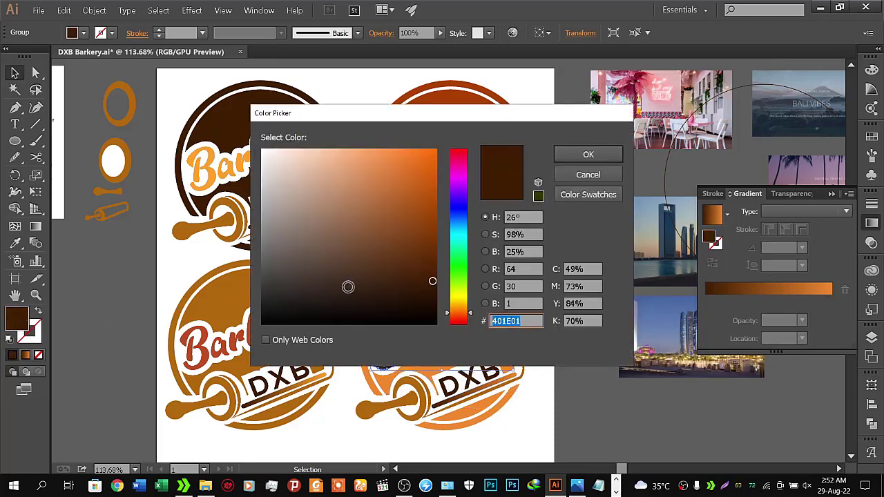
click(584, 155)
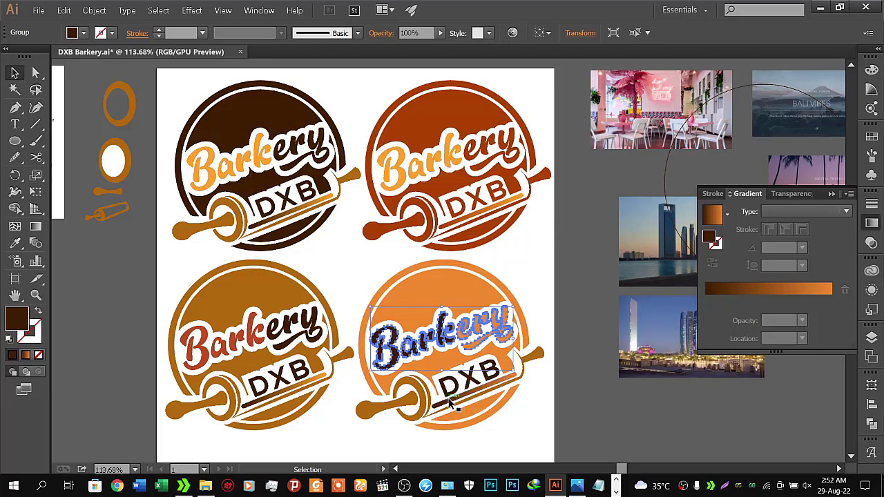
click(466, 399)
double_click(706, 301)
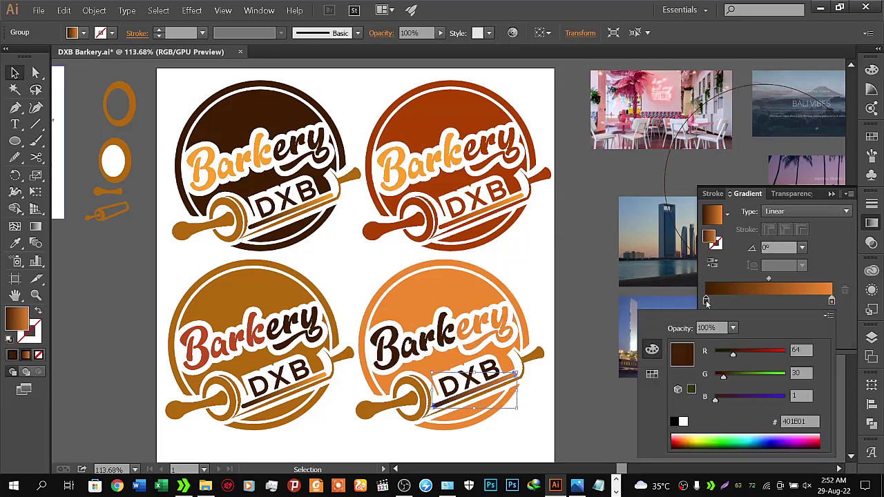
click(802, 422)
key(Return)
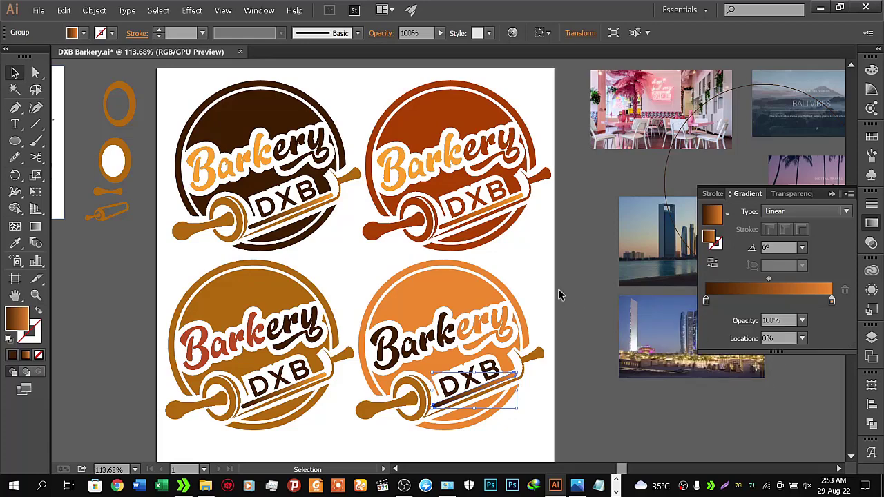
click(558, 287)
drag(558, 288, 628, 256)
- Eyedrop the Barkery red onto the bottom-left logo's DXB lettering
drag(515, 283, 558, 262)
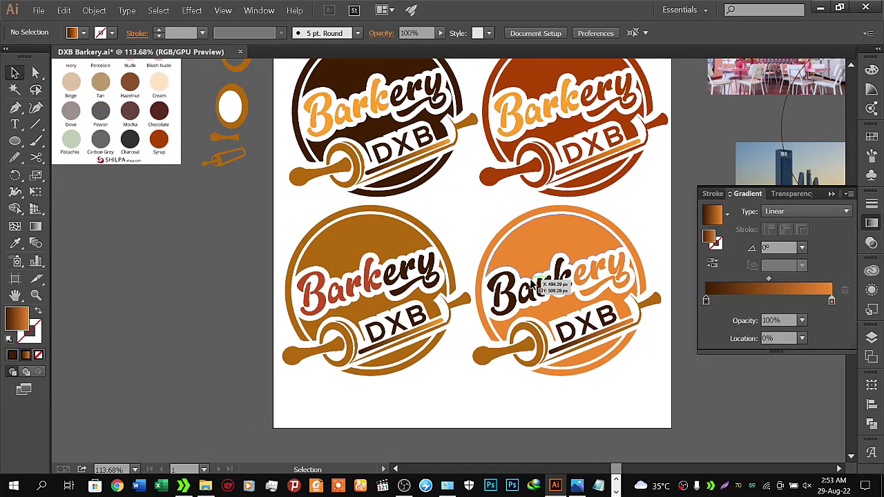
click(393, 331)
click(14, 243)
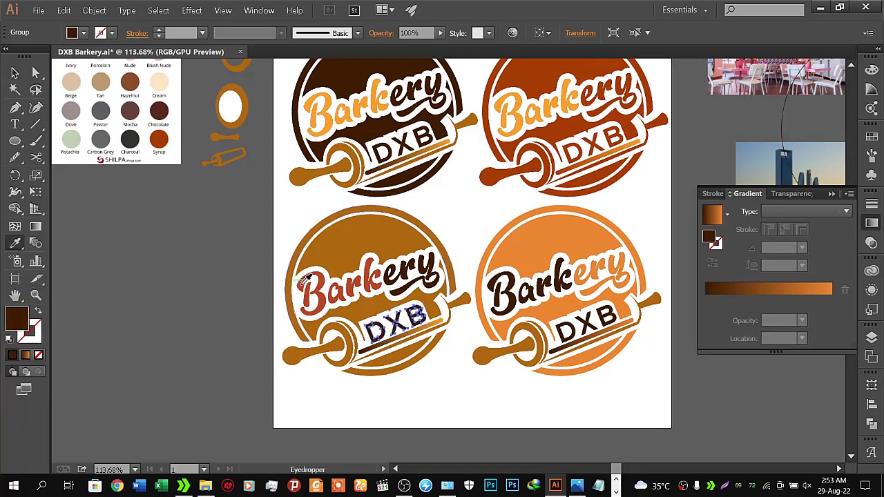
click(302, 275)
click(14, 72)
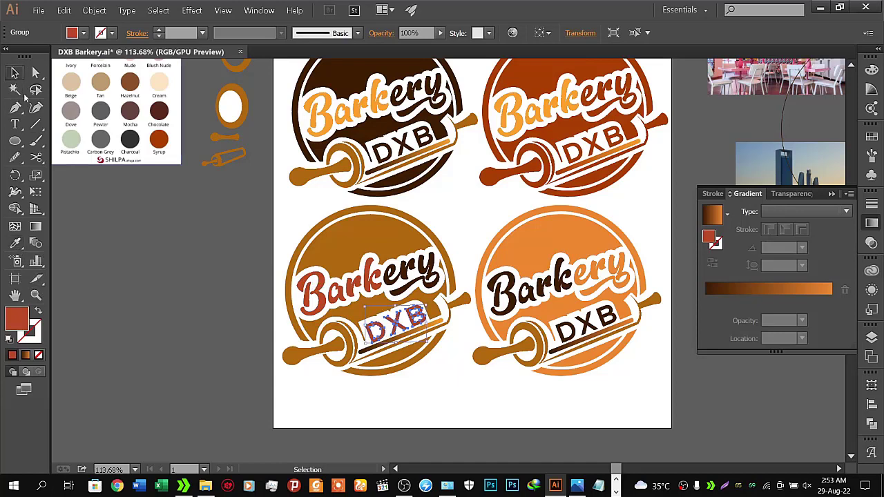
click(184, 296)
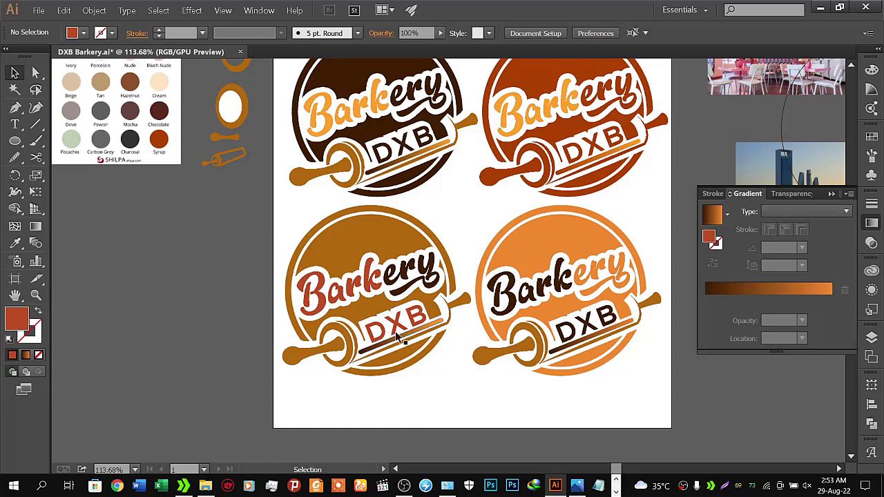
- Replace the bottom-left DXB gradient's dark brown left stop with pasted hex BF4E24
double_click(21, 317)
key(ctrl+c)
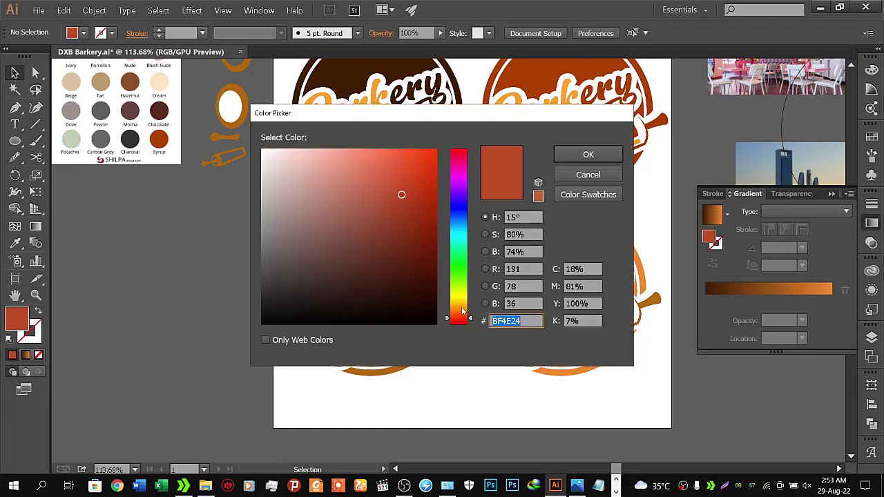
click(588, 155)
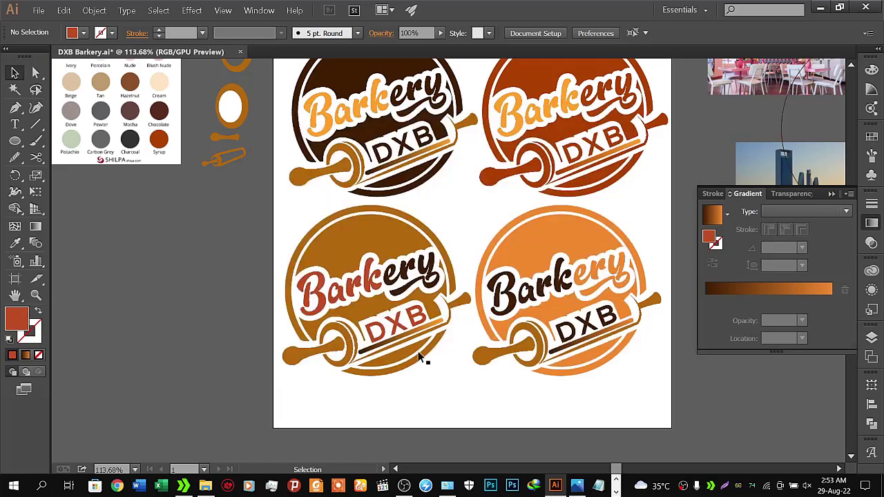
click(402, 335)
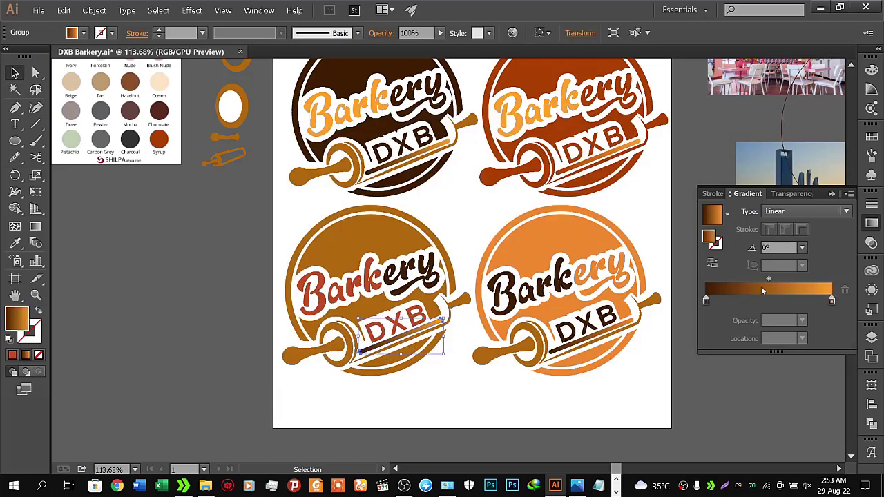
double_click(707, 301)
click(796, 422)
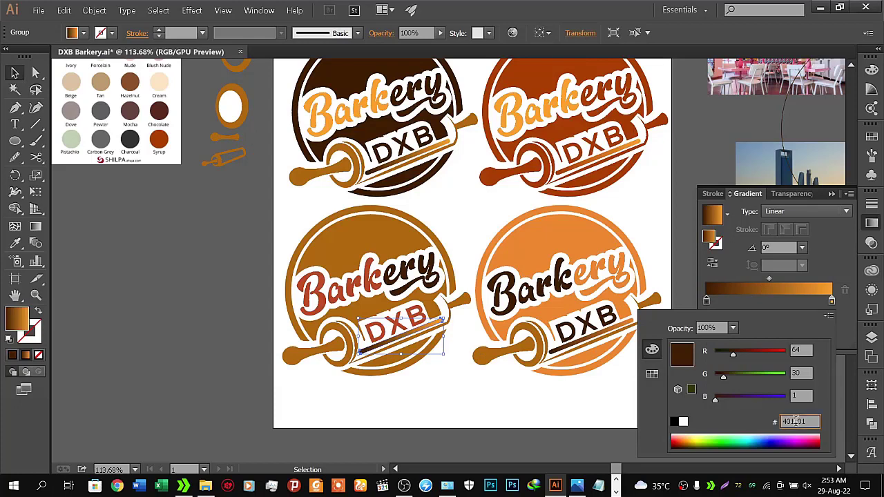
double_click(796, 422)
key(ctrl+v)
key(Return)
click(467, 402)
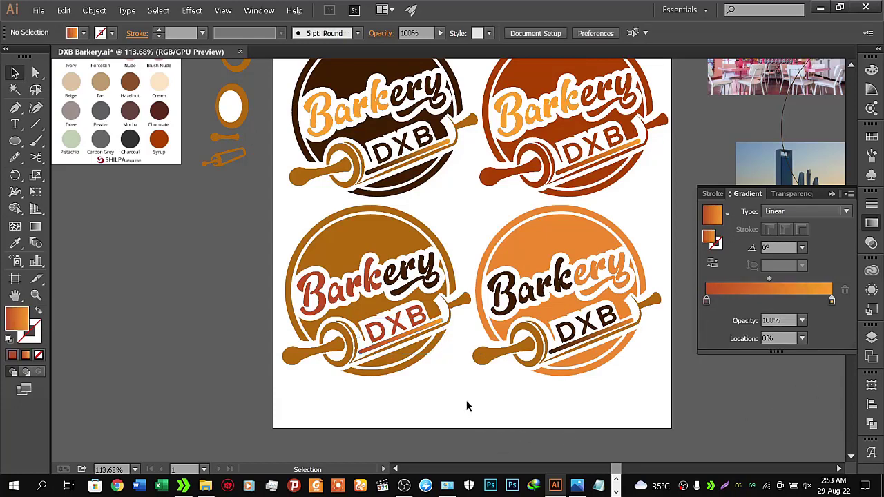
- Browse the gradient presets for the bottom-right and top-right DXB groups without applying one
click(728, 215)
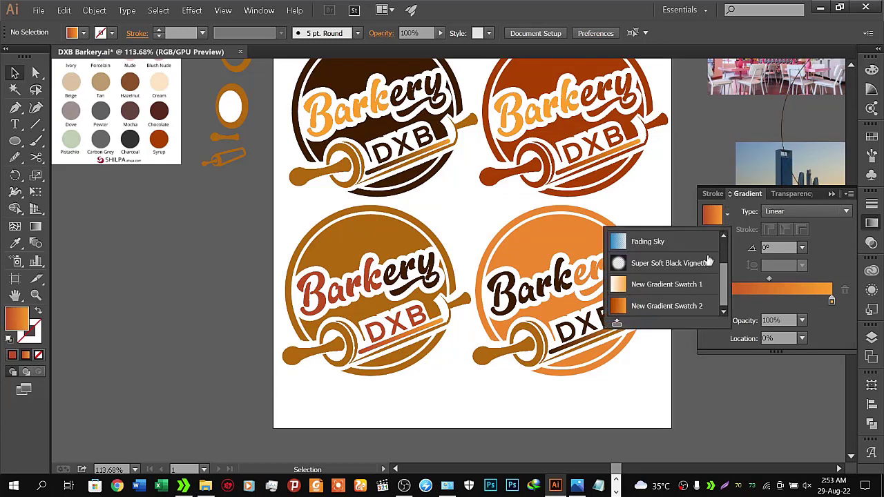
click(573, 343)
click(728, 215)
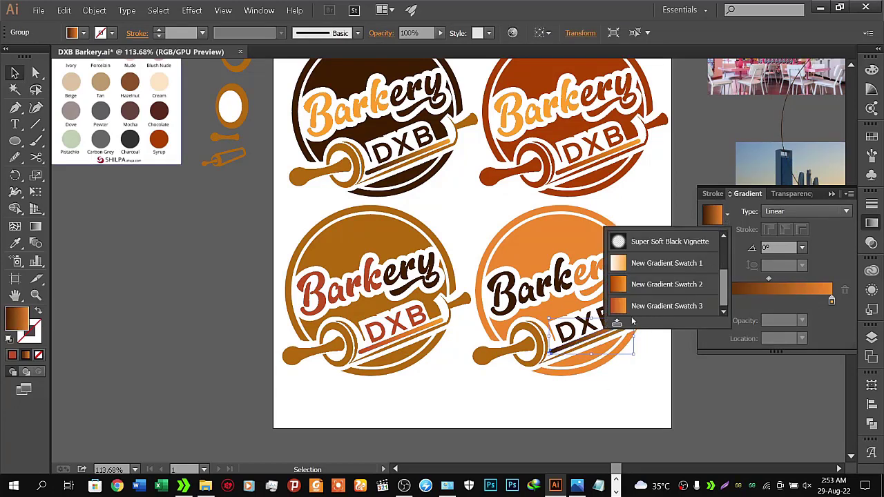
click(599, 149)
click(599, 155)
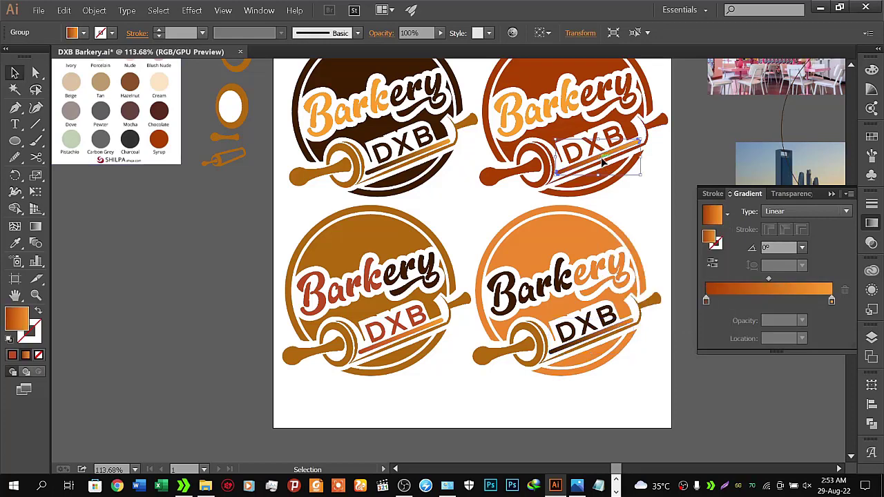
click(730, 215)
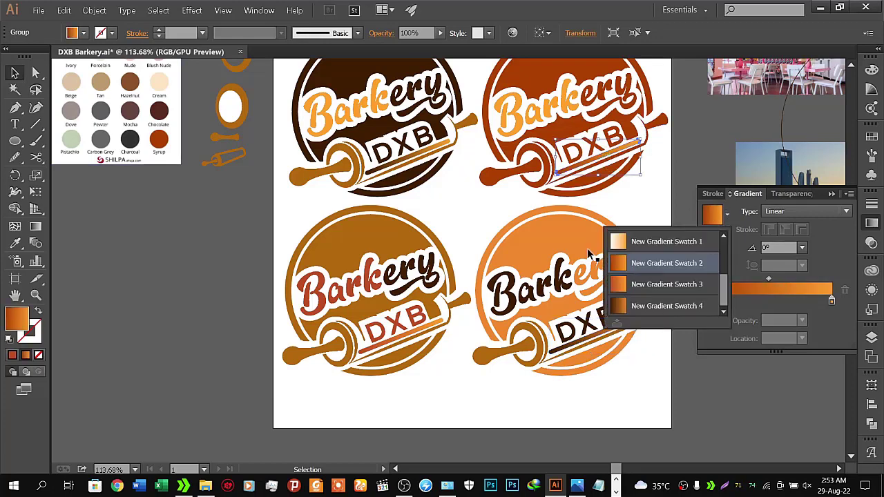
click(392, 161)
- Ungroup the top-left logo after briefly entering and leaving isolation mode
double_click(393, 162)
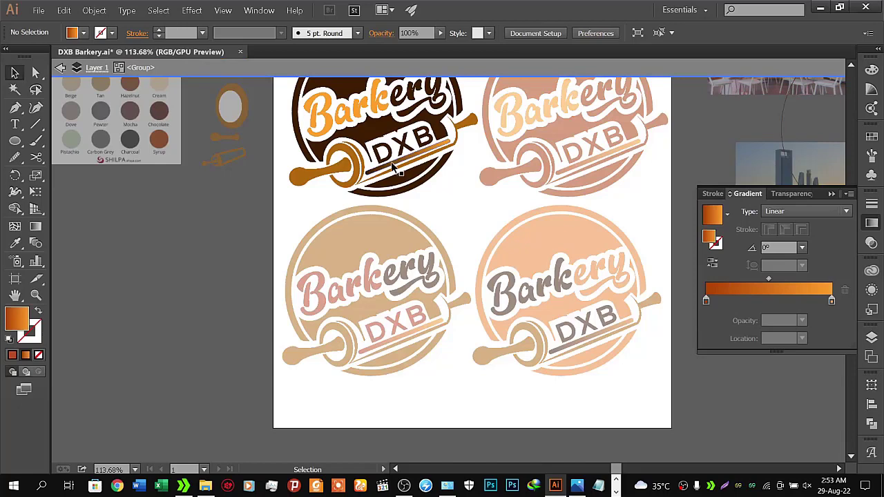
click(61, 67)
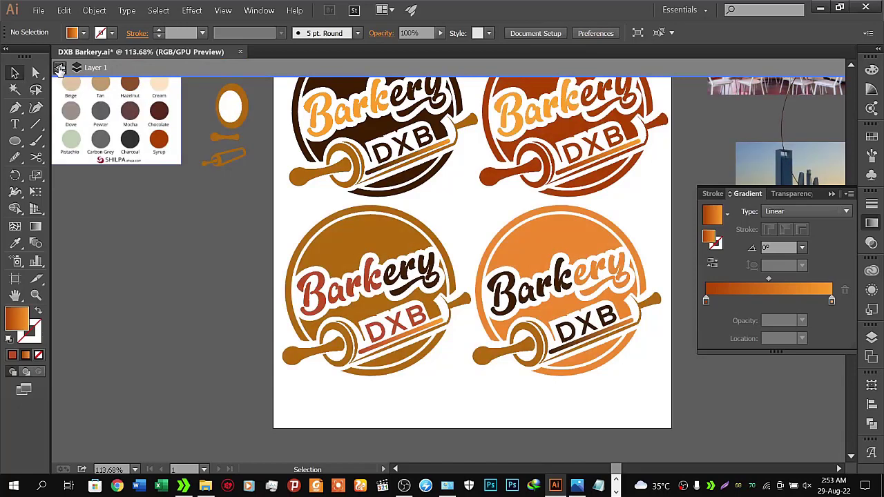
click(377, 172)
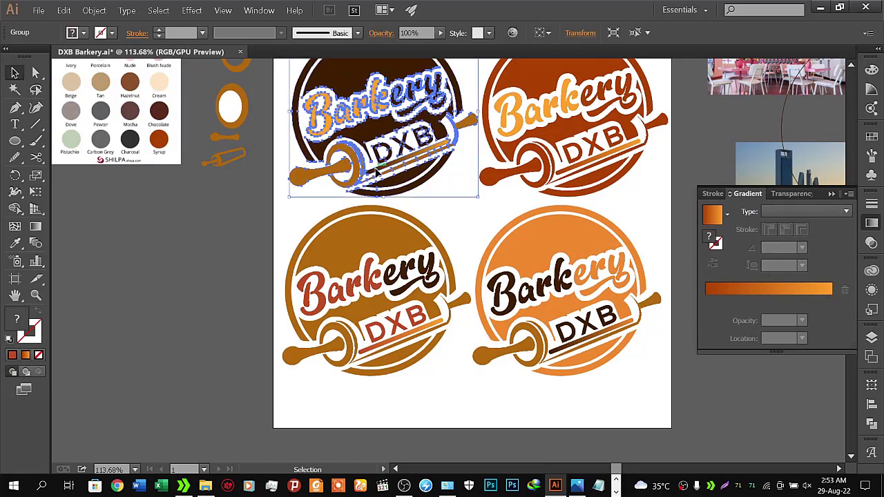
click(307, 221)
click(380, 173)
right_click(377, 173)
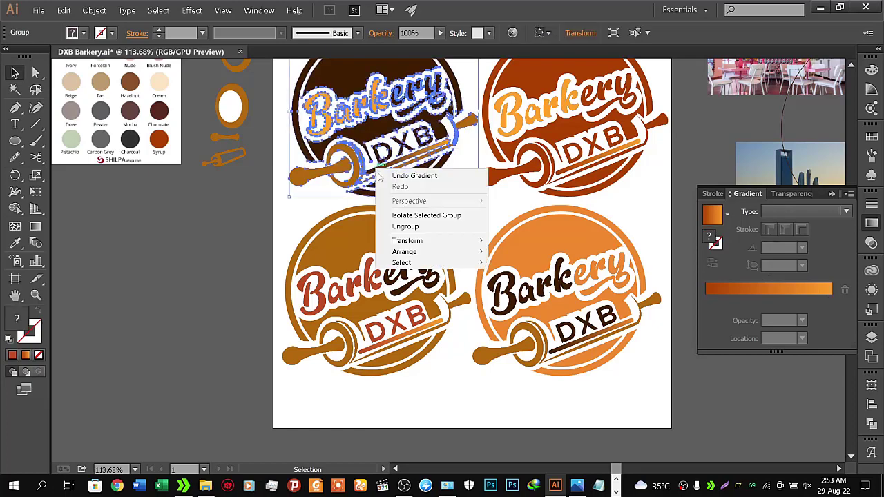
click(414, 225)
click(456, 204)
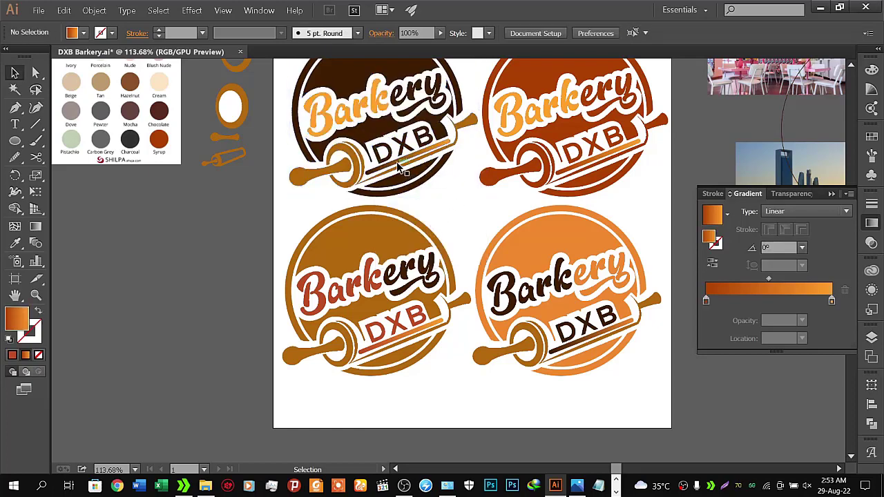
- Check the top-left DXB bar's gradient swatches, close the Gradient panel, and save DXB Barkery.ai
click(396, 161)
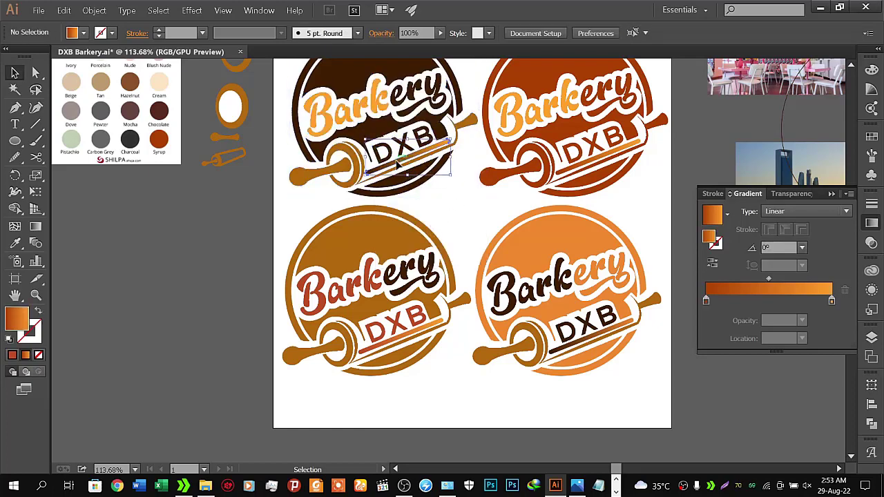
click(728, 216)
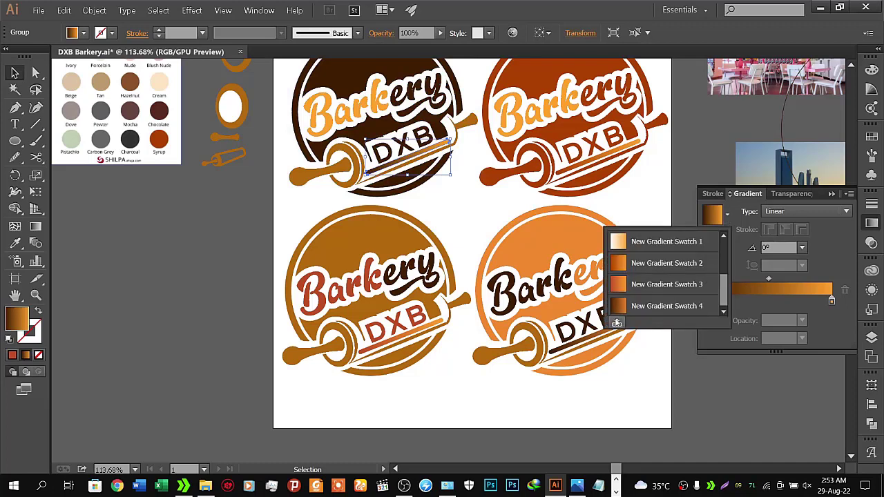
click(617, 323)
click(832, 194)
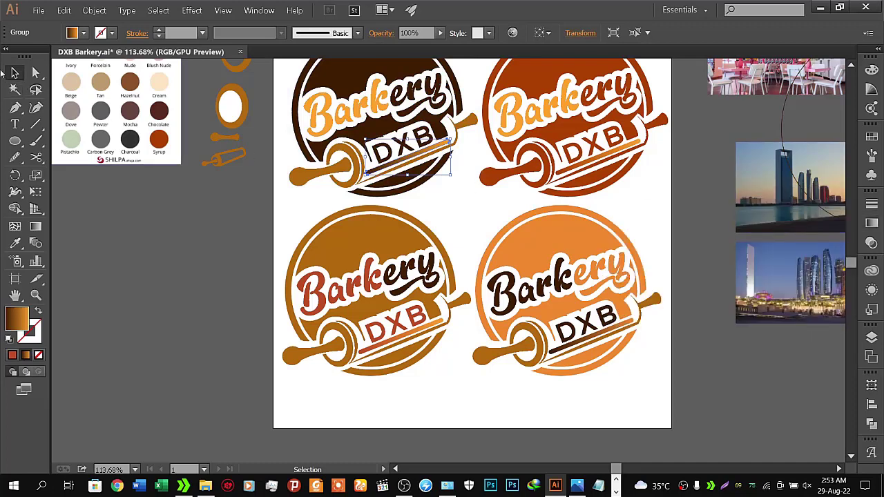
click(39, 10)
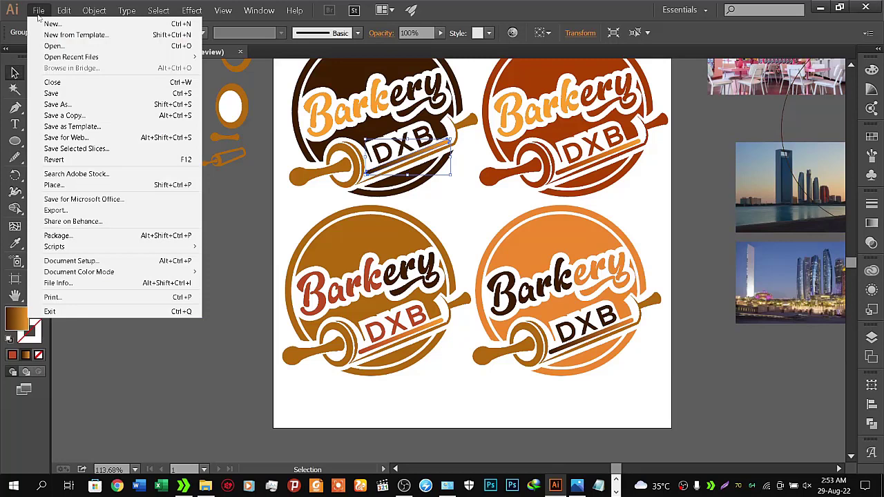
click(70, 92)
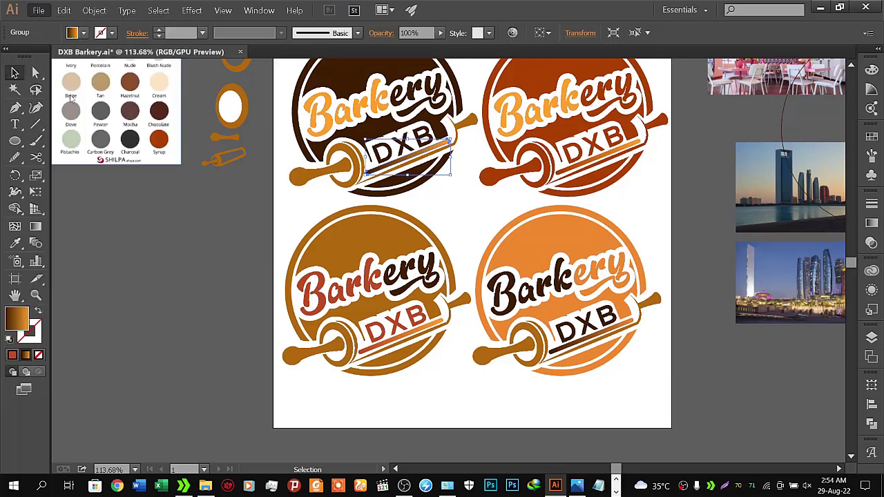
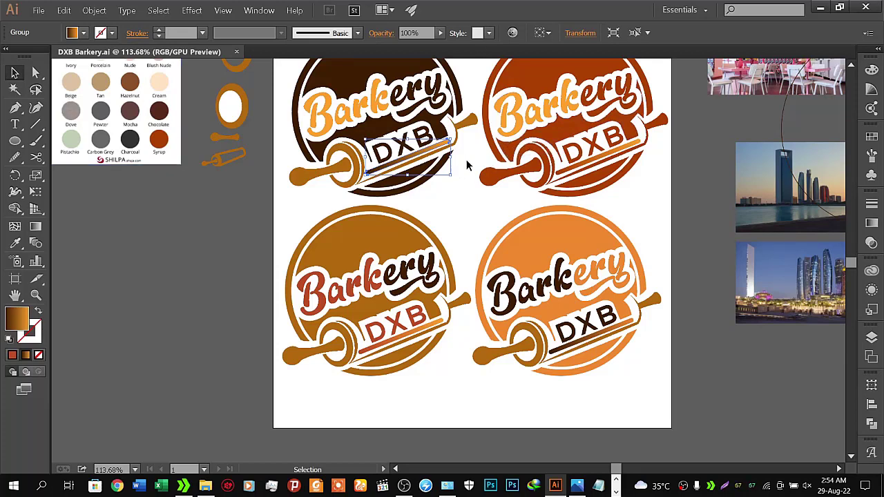
- Group the bottom-left and bottom-right logos' parts into single objects
drag(468, 140, 505, 161)
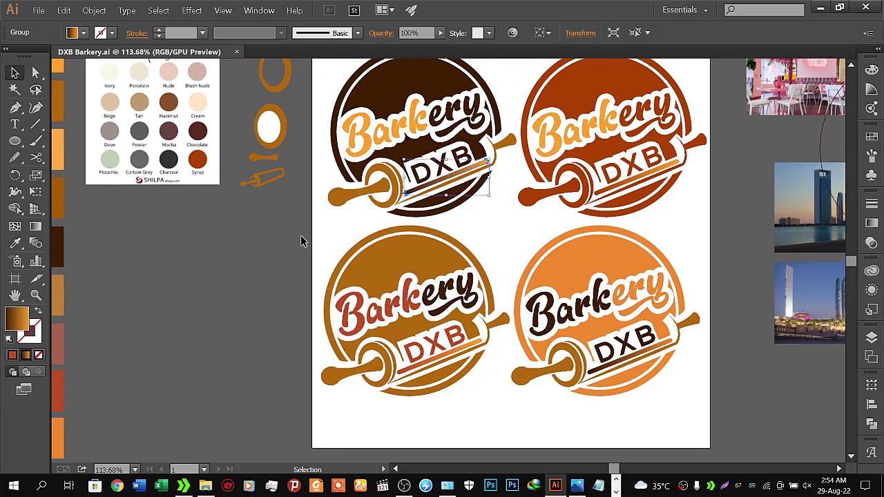
mouse_move(300, 241)
mouse_down()
mouse_move(384, 228)
mouse_move(344, 236)
mouse_move(500, 422)
mouse_up()
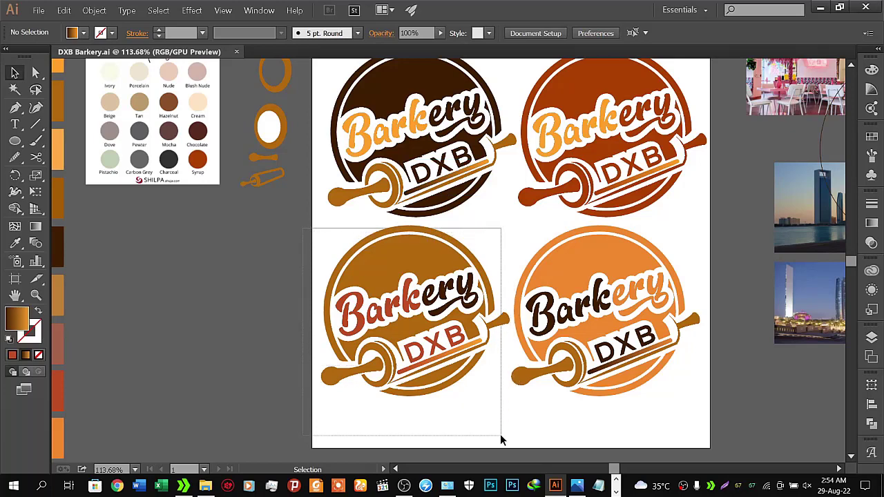
drag(498, 421, 501, 434)
key(ctrl+g)
key(v)
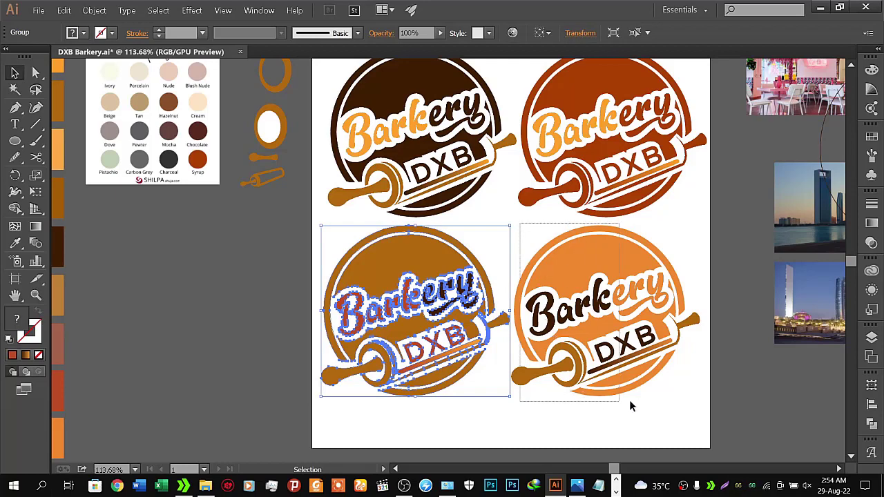
drag(529, 269, 680, 393)
click(617, 331)
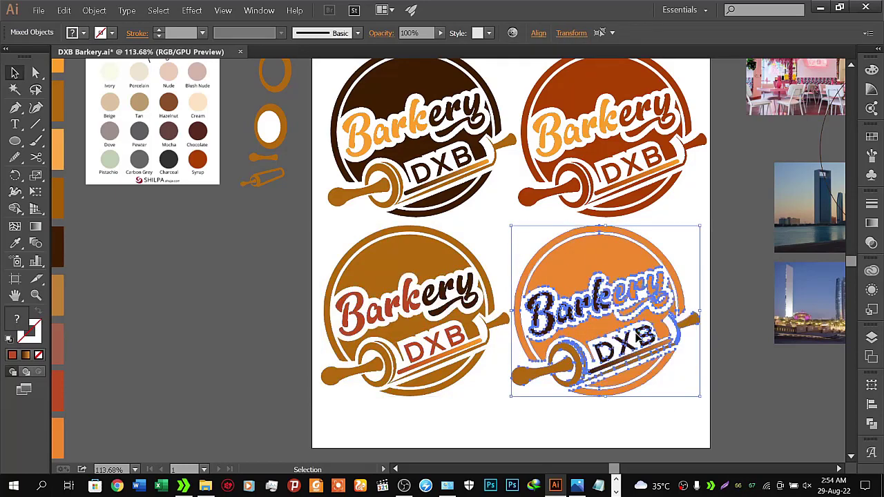
scroll(507, 200, up, 3)
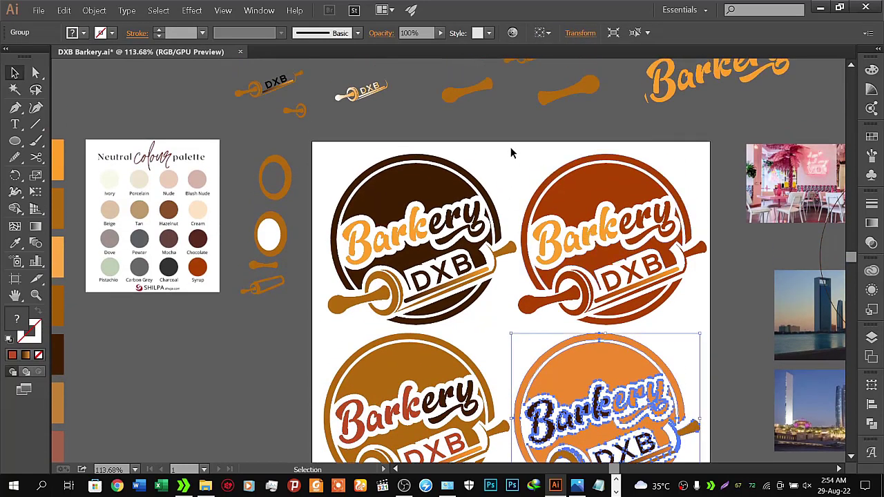
click(510, 166)
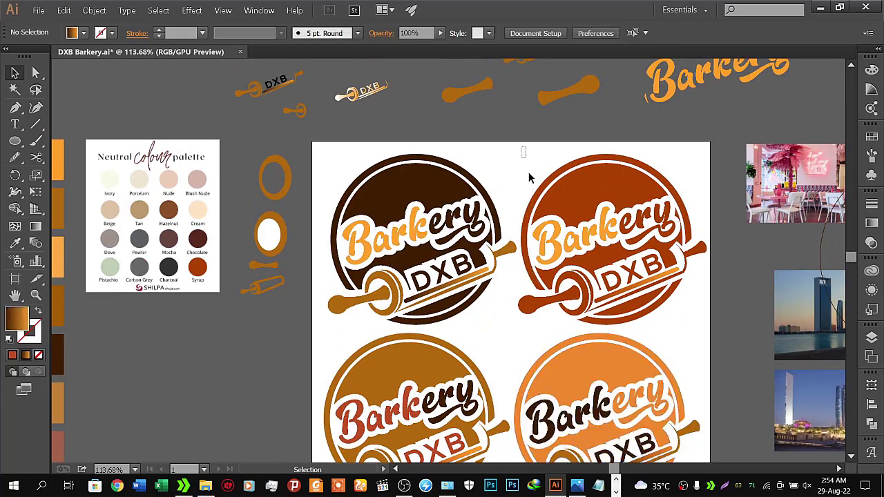
- Group the top-right and top-left logos' parts into single objects
drag(529, 172, 711, 329)
right_click(594, 205)
click(628, 252)
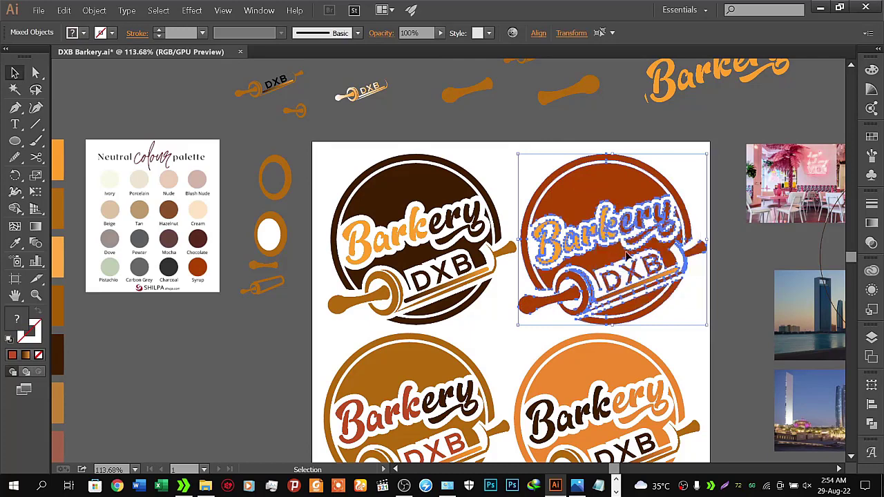
mouse_move(503, 146)
mouse_down()
mouse_move(493, 316)
mouse_move(315, 329)
mouse_up()
right_click(394, 210)
click(414, 258)
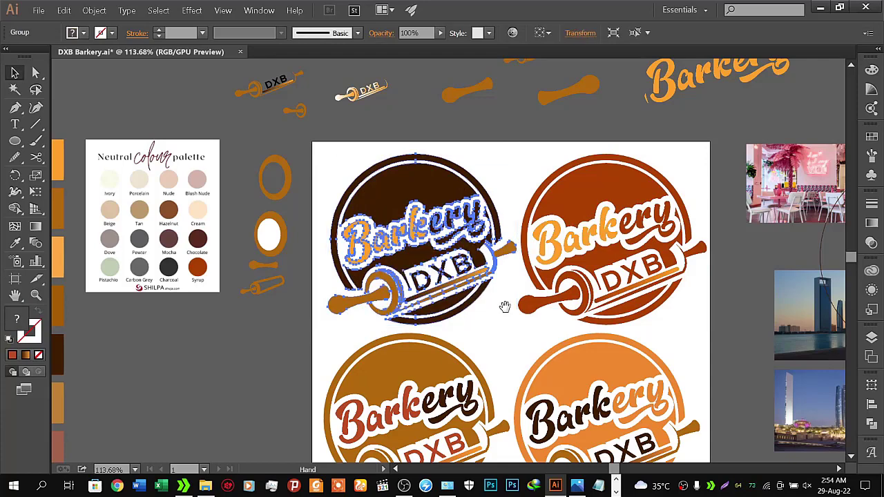
drag(505, 306, 450, 220)
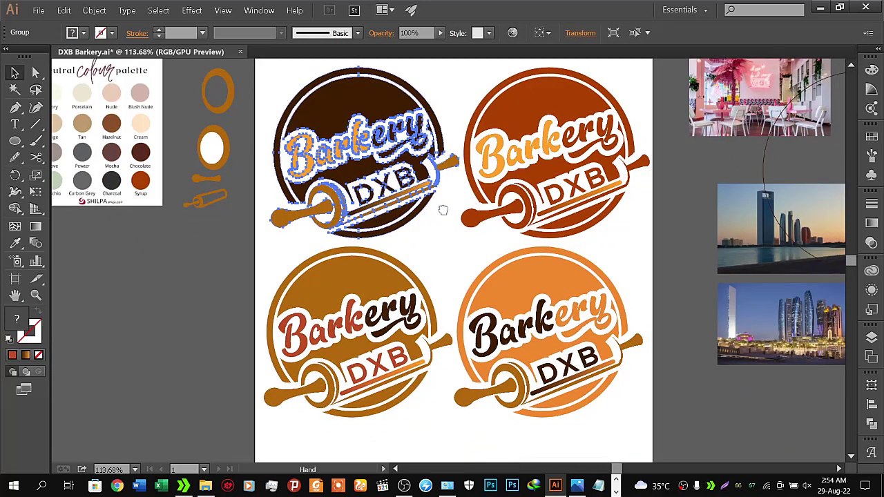
click(471, 76)
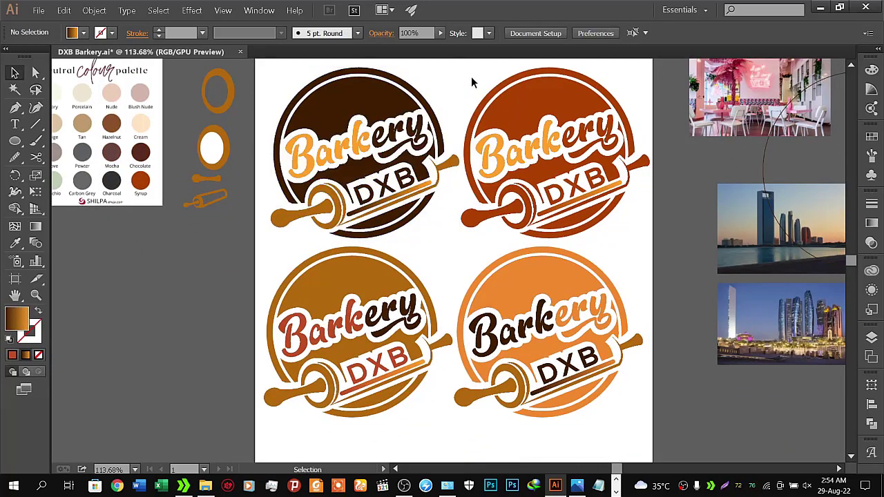
drag(366, 157, 359, 153)
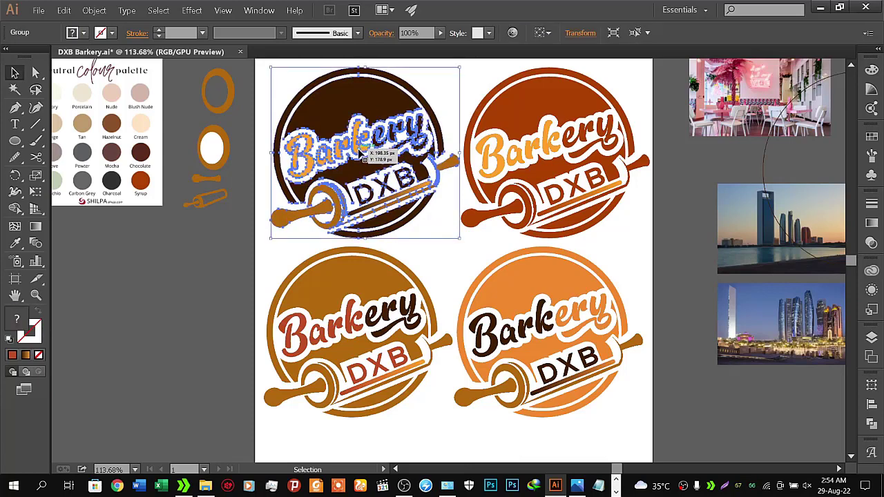
- Centre the two left logos horizontally and right-align the two right logos
shift+click(365, 297)
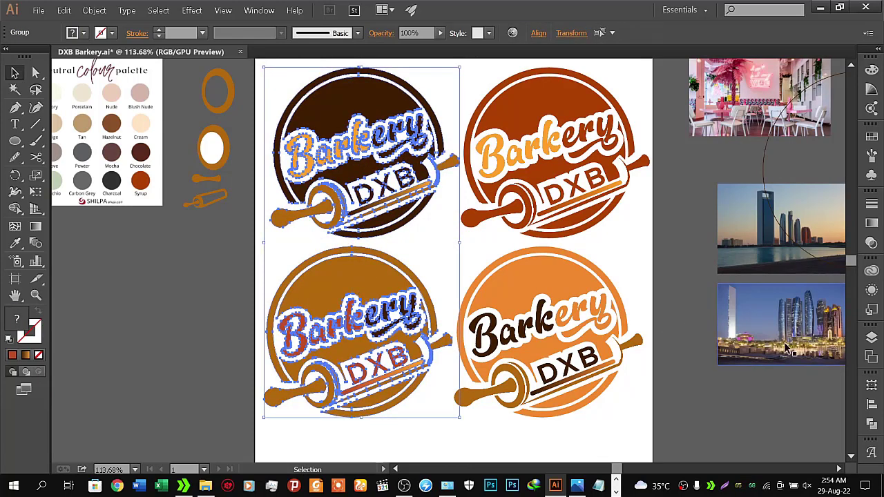
click(872, 405)
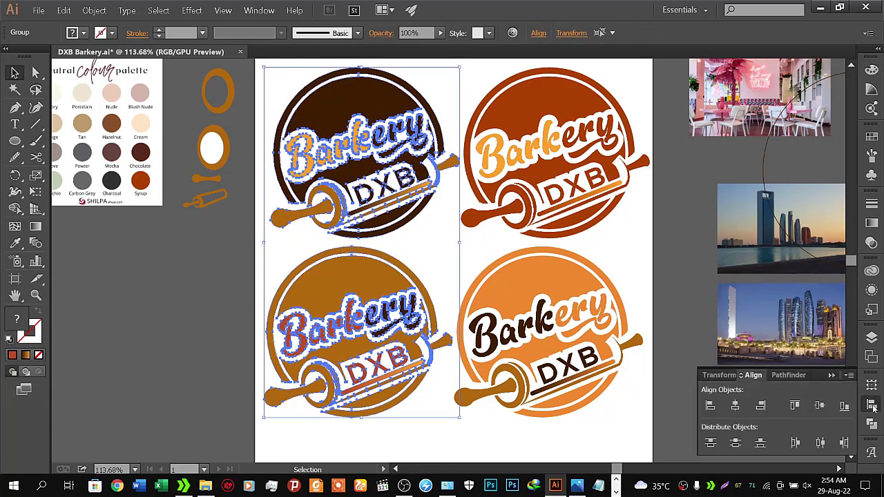
click(735, 406)
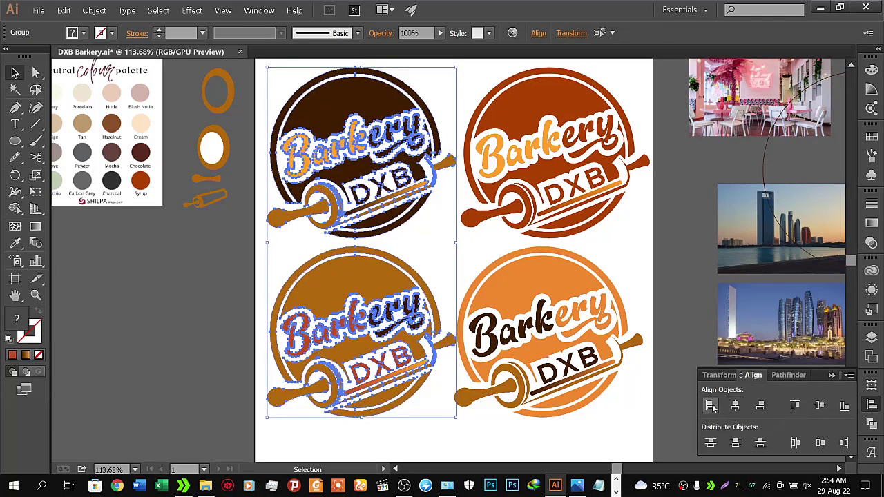
click(584, 197)
shift+click(613, 323)
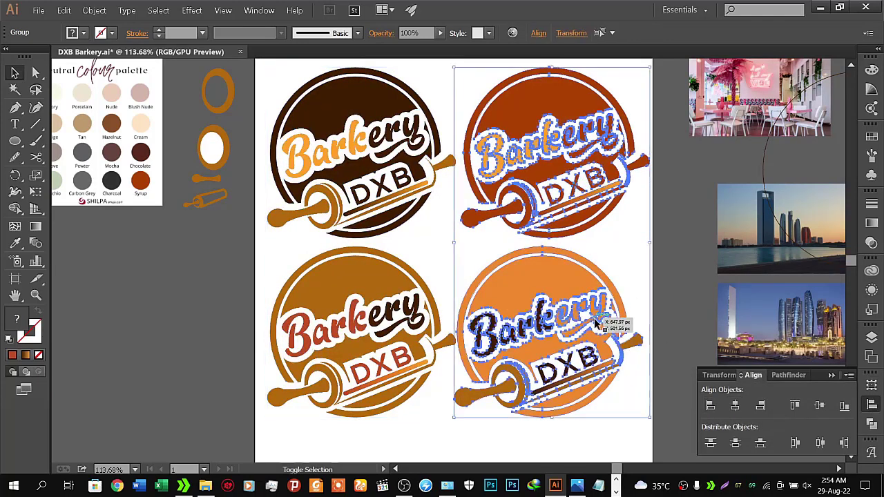
click(761, 406)
click(579, 449)
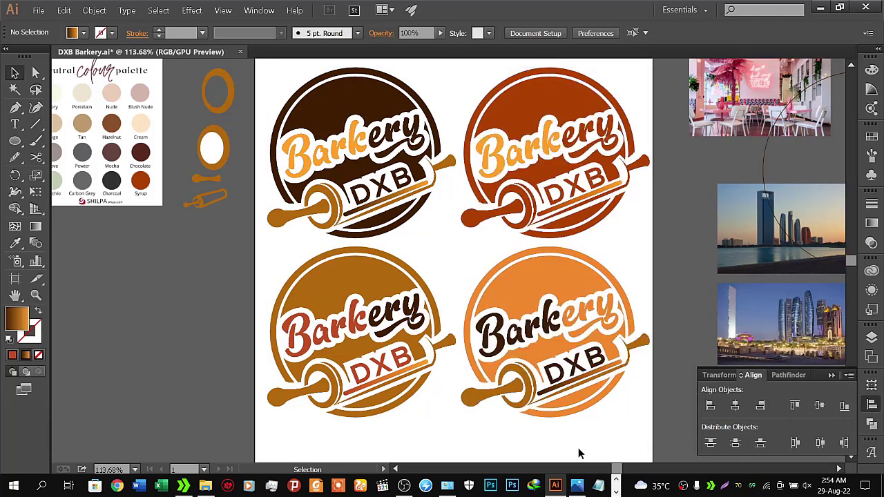
- Select the top and bottom logo pairs until all four logos are selected
click(346, 218)
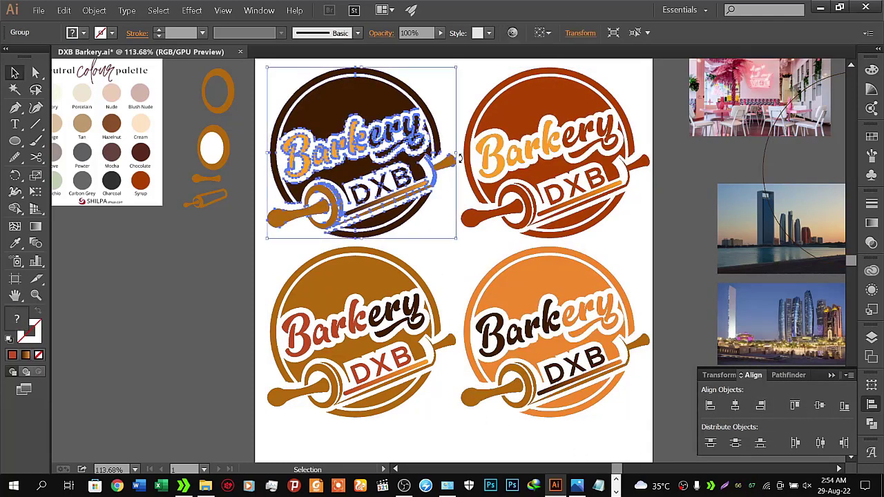
shift+click(598, 219)
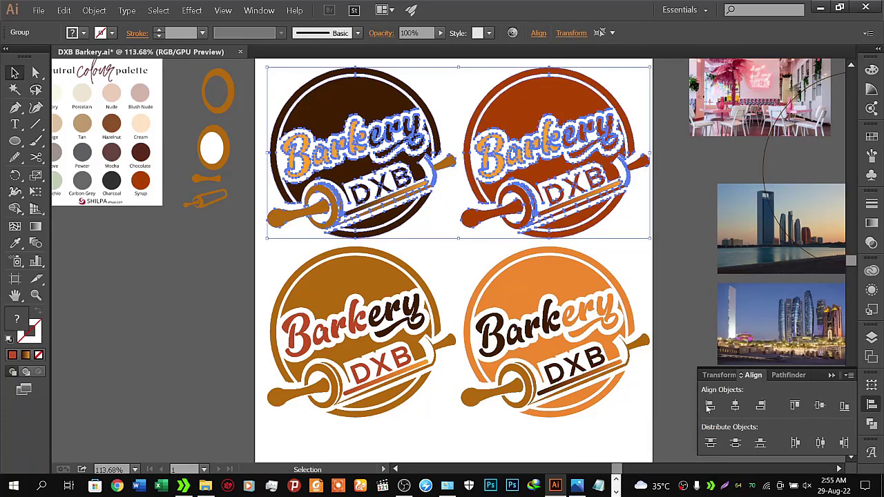
click(346, 342)
shift+click(546, 351)
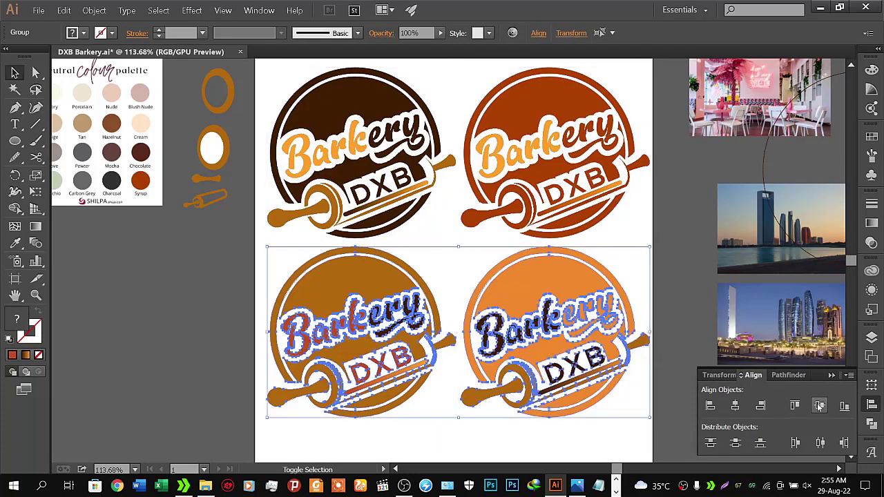
click(524, 444)
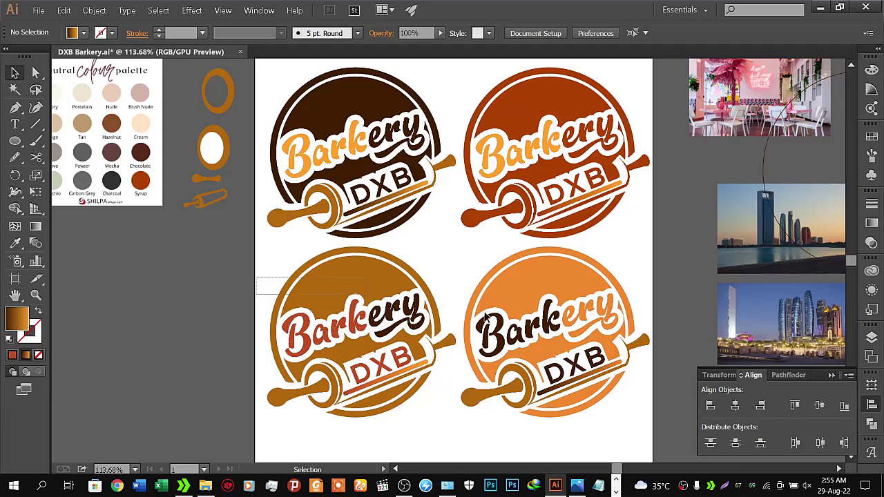
drag(266, 297, 587, 353)
click(415, 145)
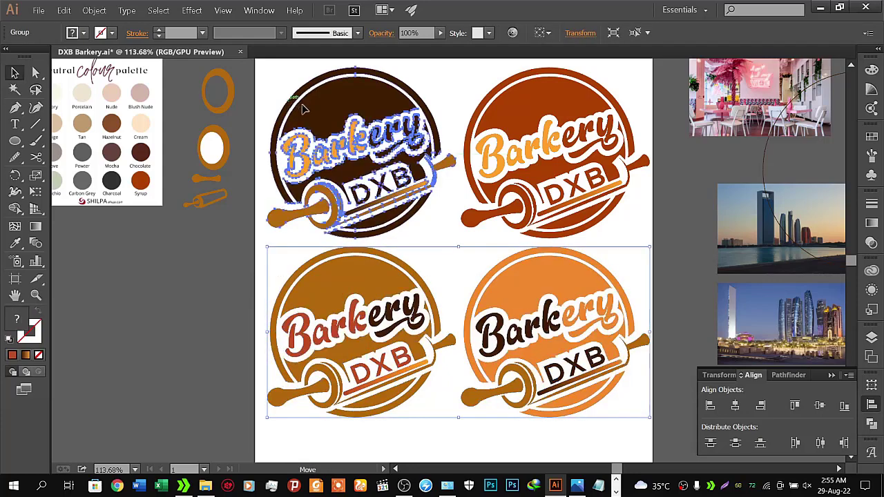
key(v)
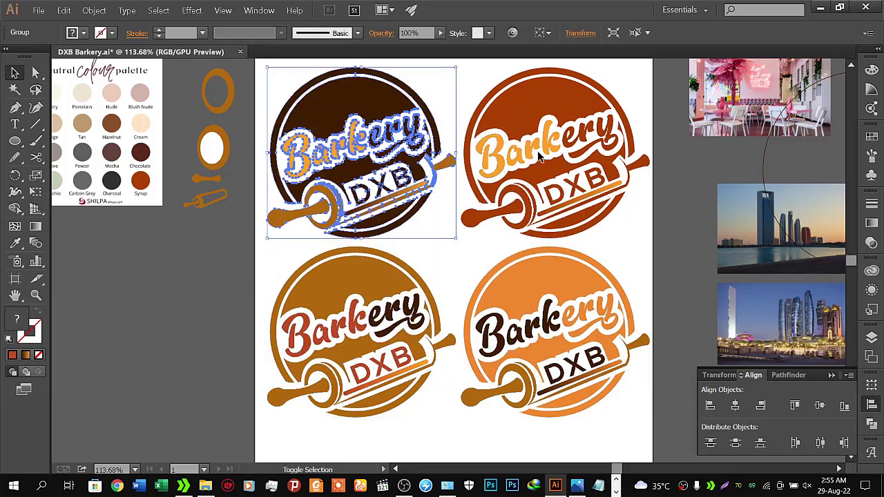
click(529, 121)
shift+click(357, 136)
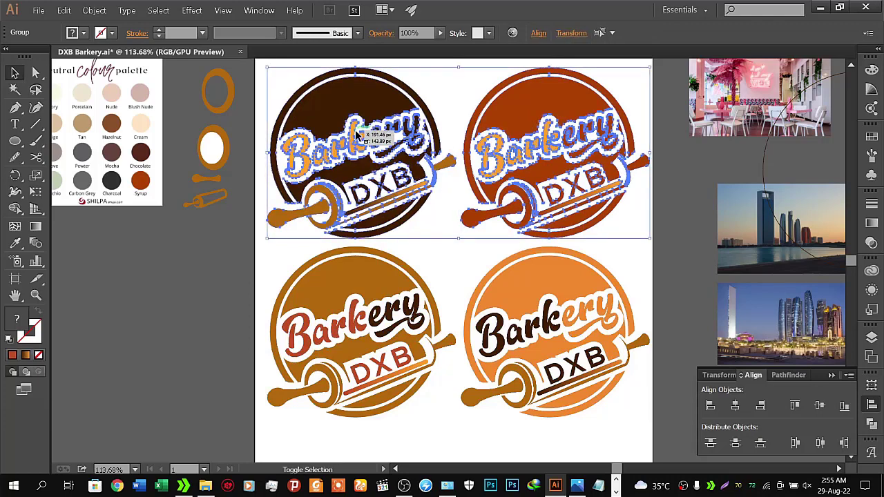
key(a)
key(v)
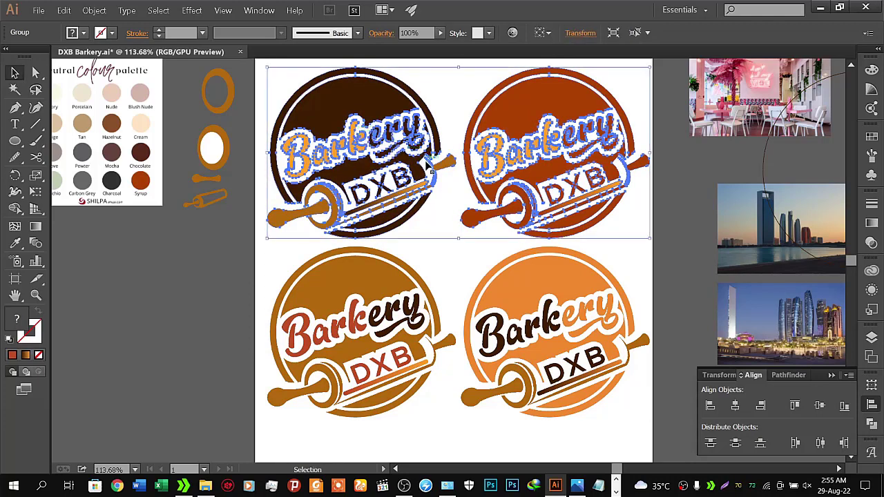
shift+click(429, 298)
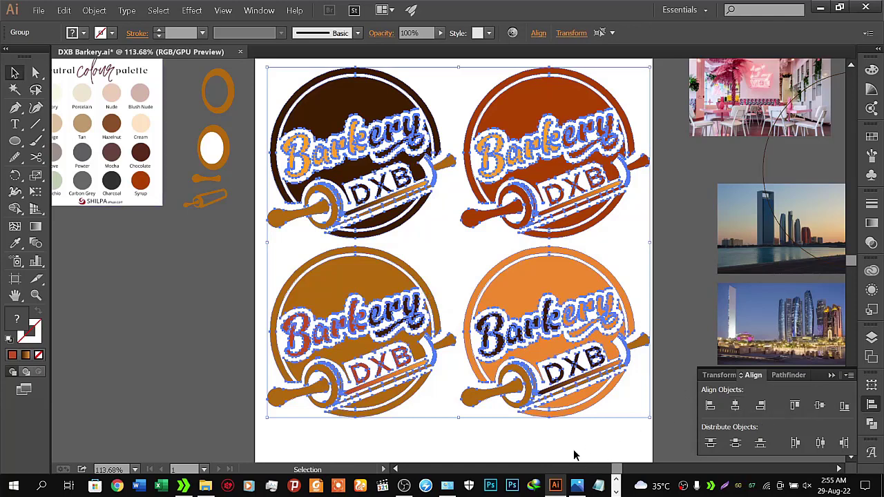
- Nudge the four logos two steps down, left and up, then deselect
key(Down)
key(Down)
key(Down)
key(Down)
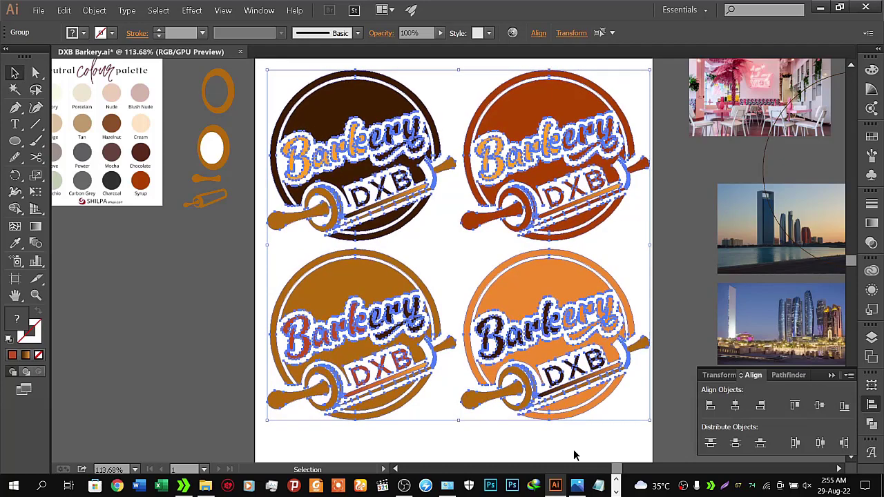
key(Down)
key(Down)
key(Down)
key(Down)
key(Down)
key(Down)
key(Left)
key(Left)
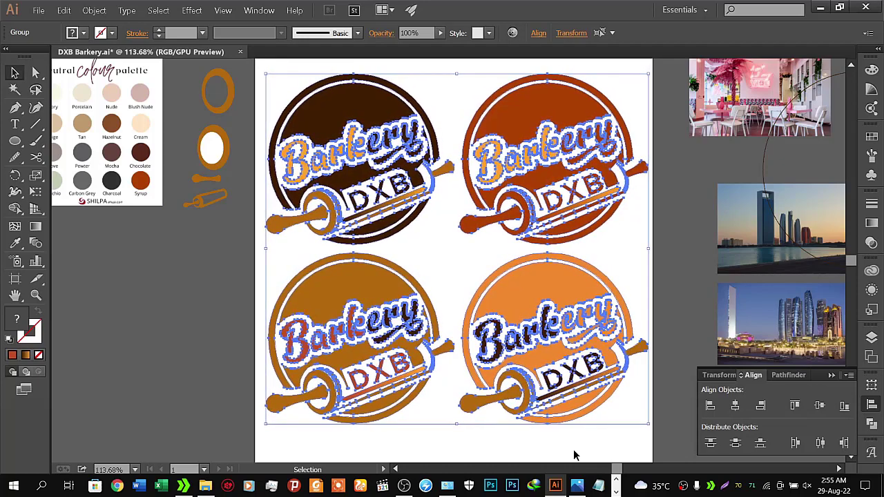
key(Left)
key(Left)
key(Left)
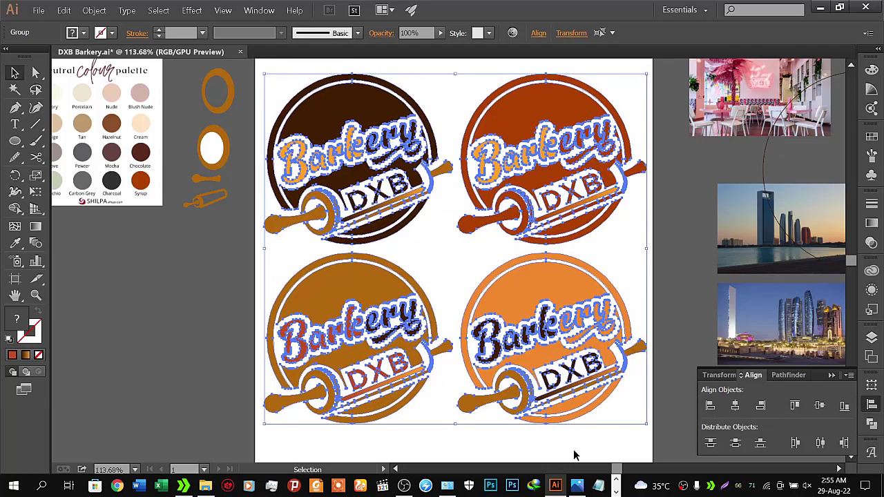
key(Up)
key(Up)
key(Up)
key(Up)
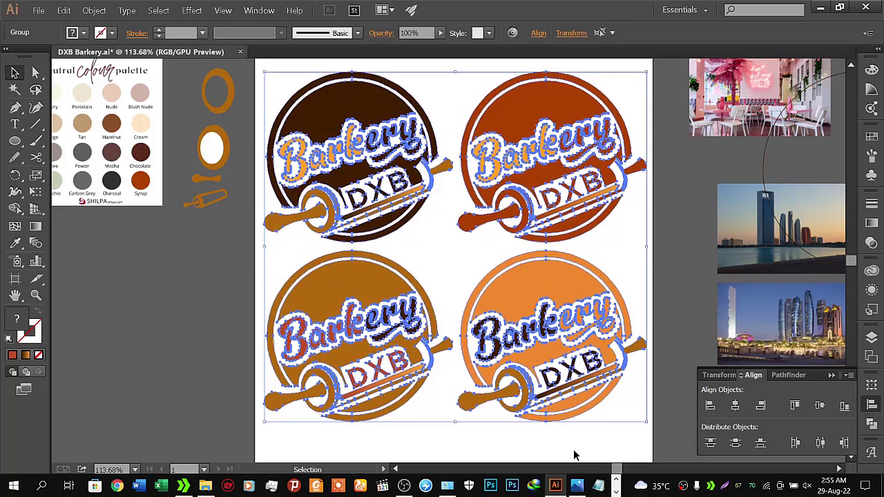
key(Up)
key(Up)
key(Up)
key(Up)
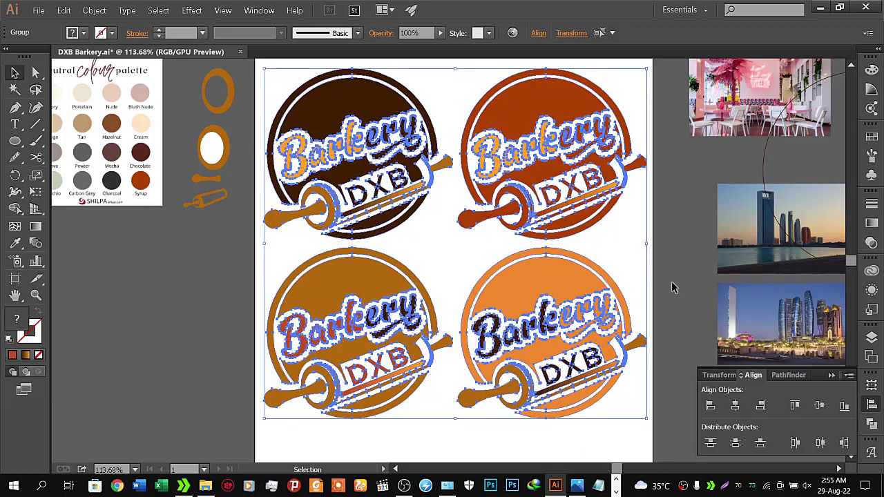
click(672, 287)
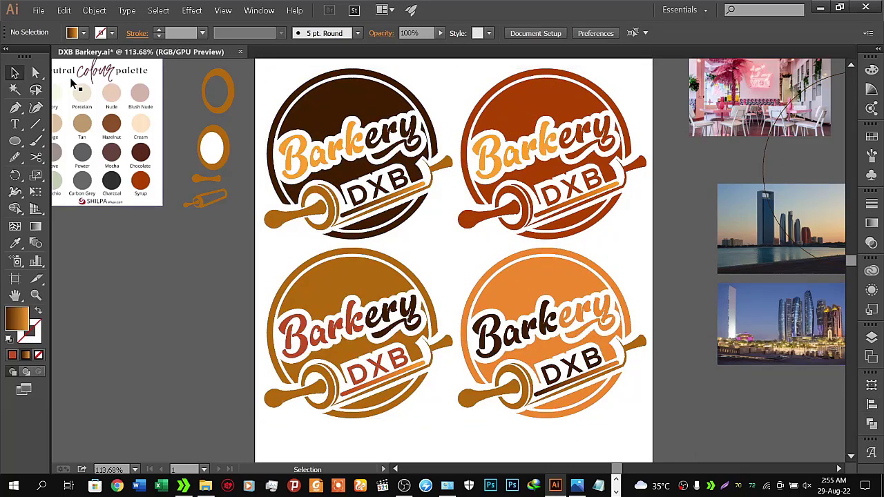
- Save DXB Barkery.ai, then start an export of the artwork
click(39, 10)
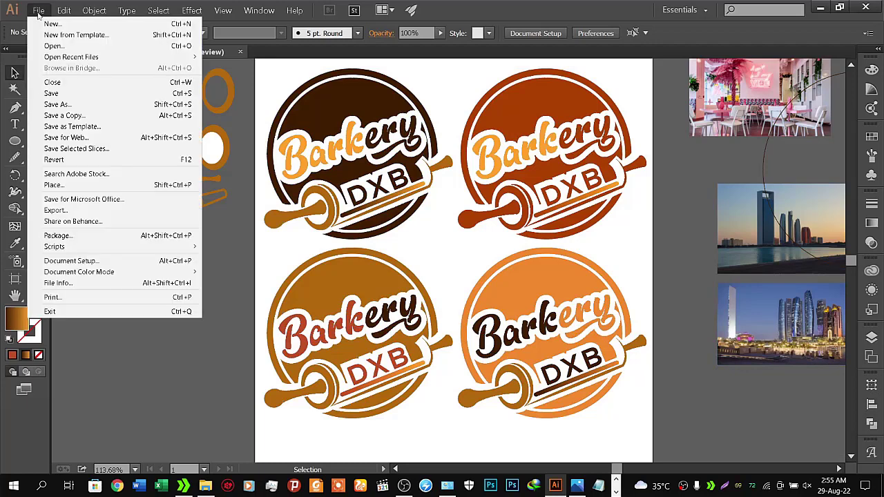
click(69, 97)
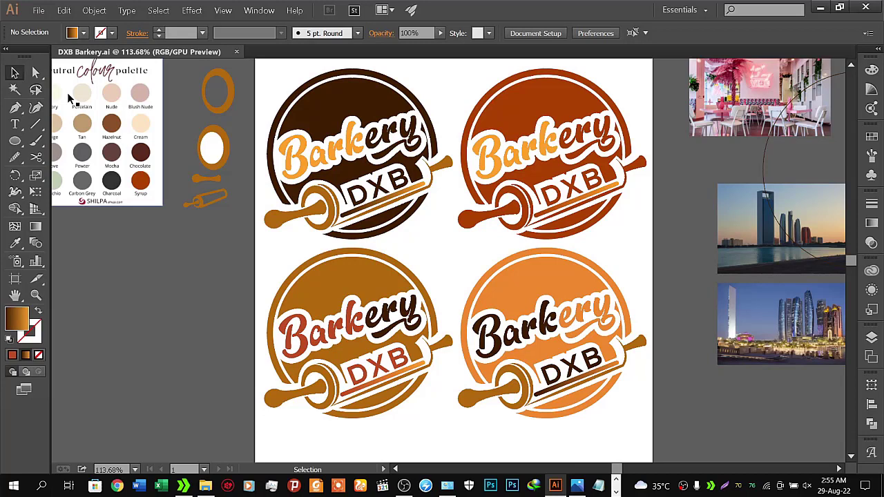
click(39, 10)
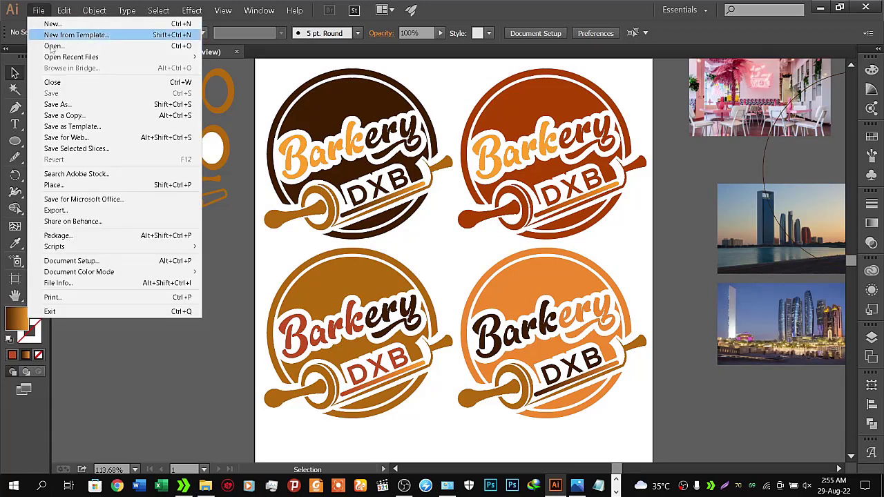
click(485, 2)
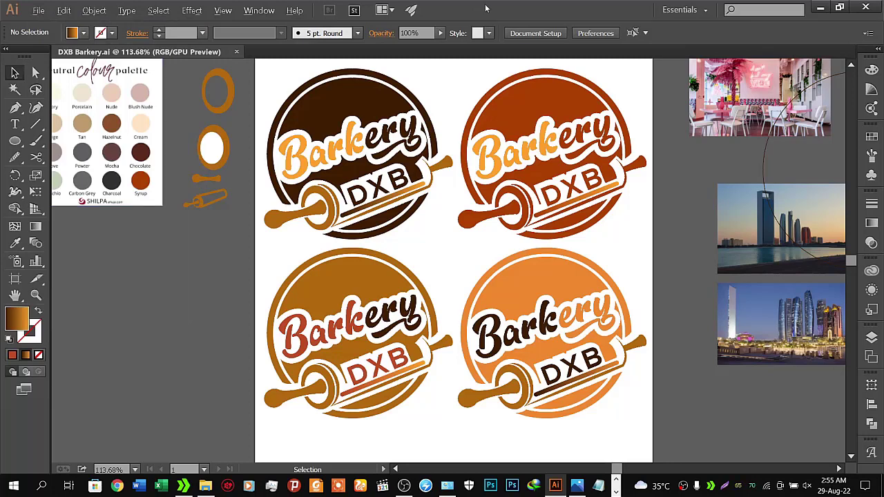
click(40, 11)
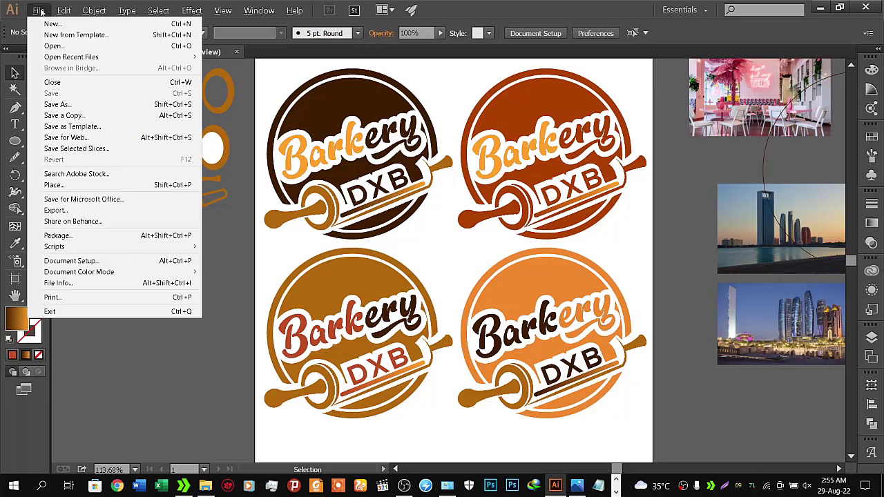
click(64, 212)
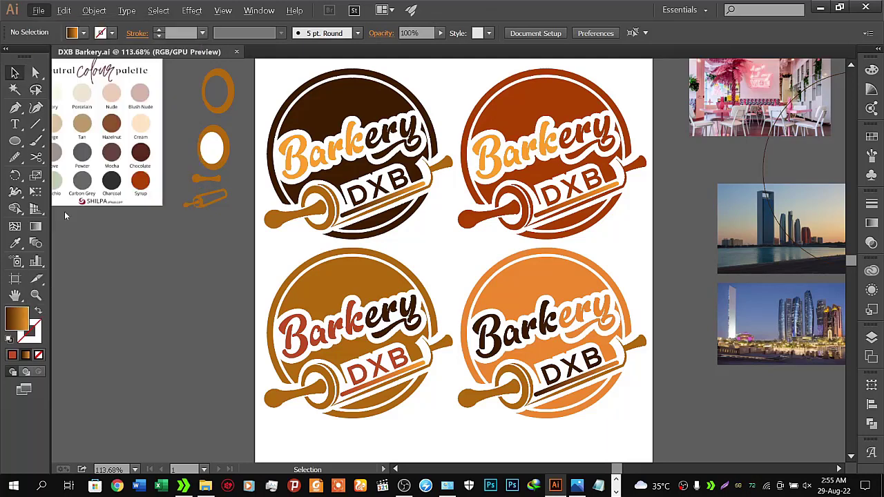
- Export the artboard as JPEG into DXB Barkery at Maximum quality and 300 ppi
click(105, 230)
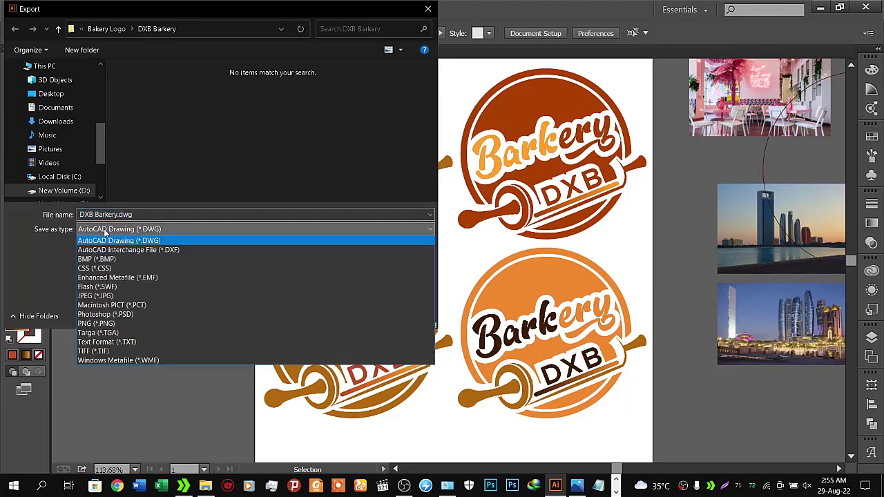
click(104, 295)
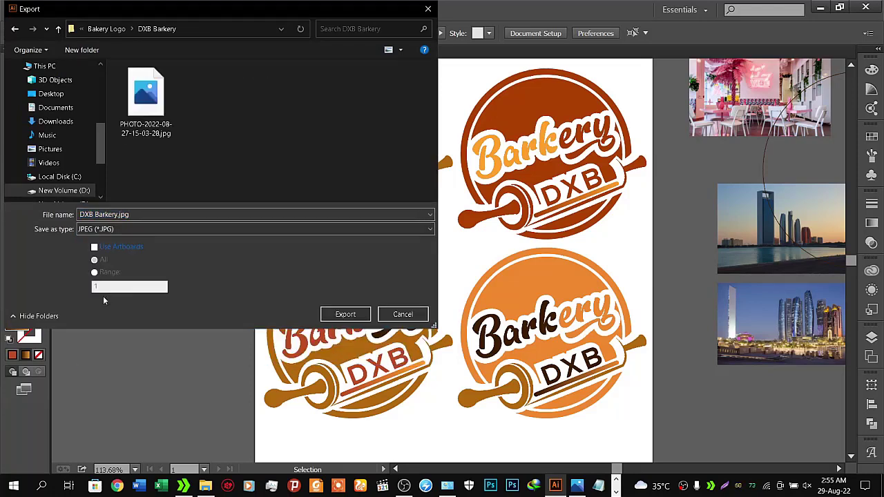
click(95, 248)
click(348, 315)
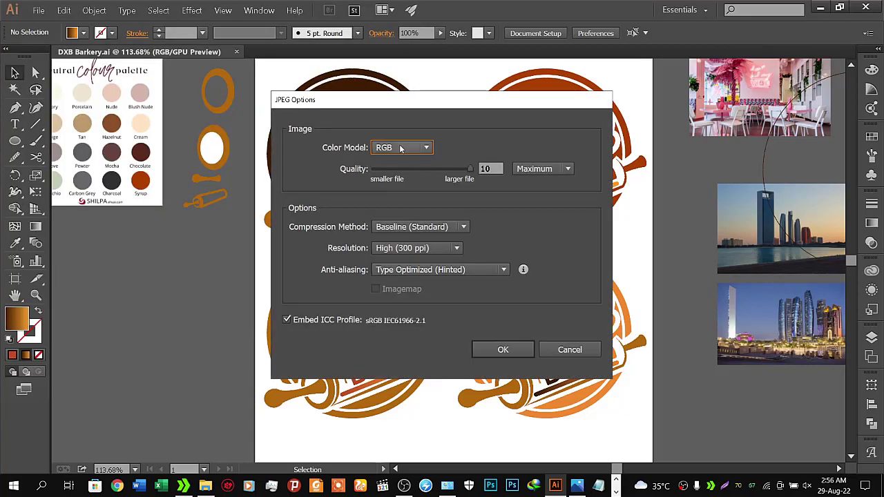
click(539, 171)
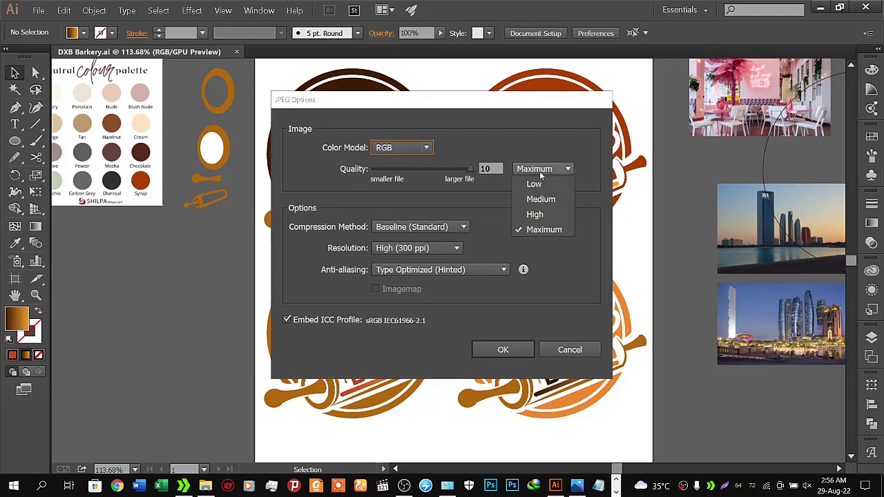
click(548, 229)
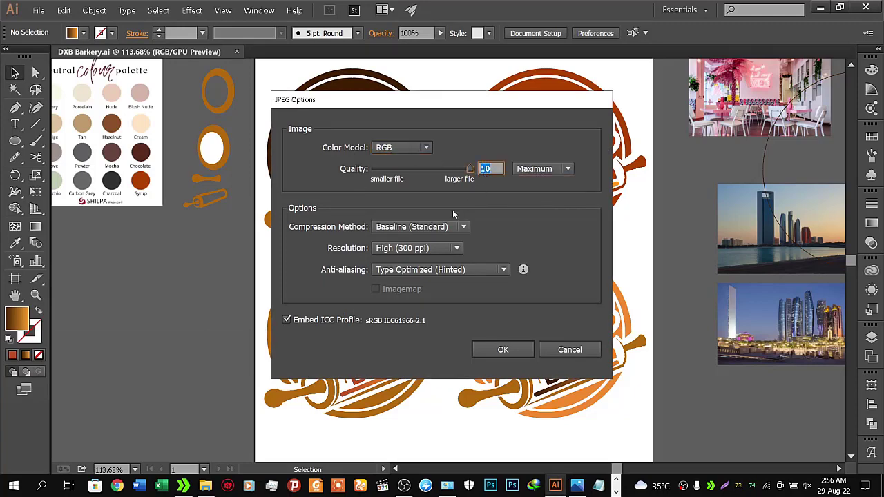
click(417, 250)
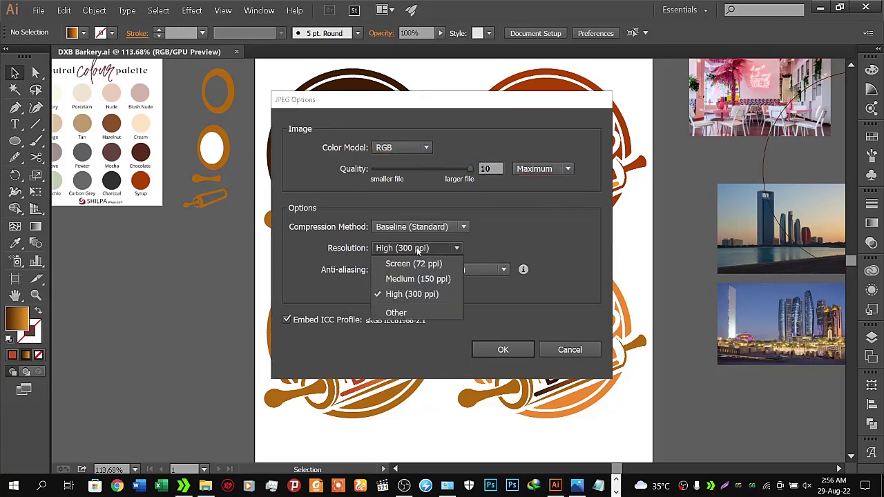
click(415, 294)
click(503, 350)
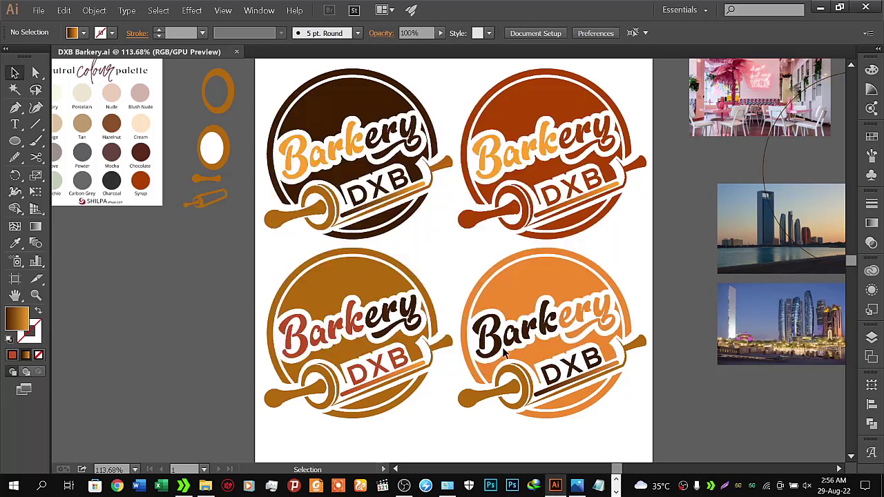
mouse_move(205, 486)
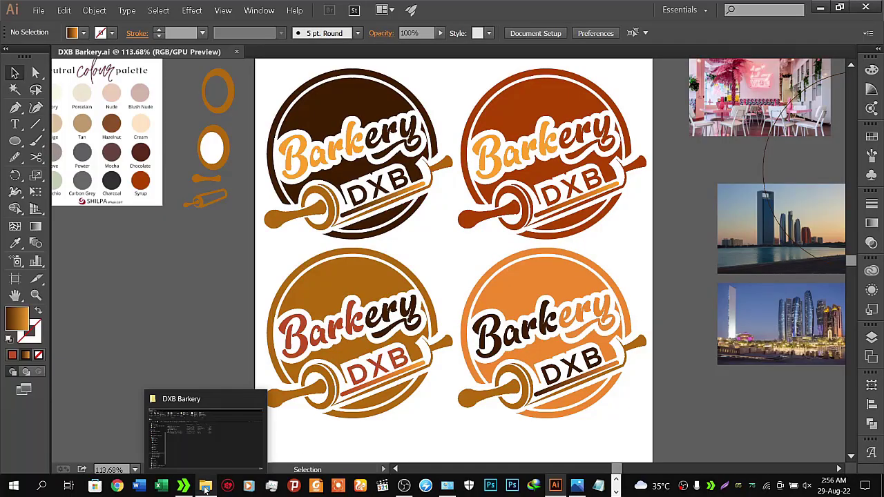
- Refresh the DXB Barkery folder in File Explorer and select DXB Barkery-01.jpg
click(227, 431)
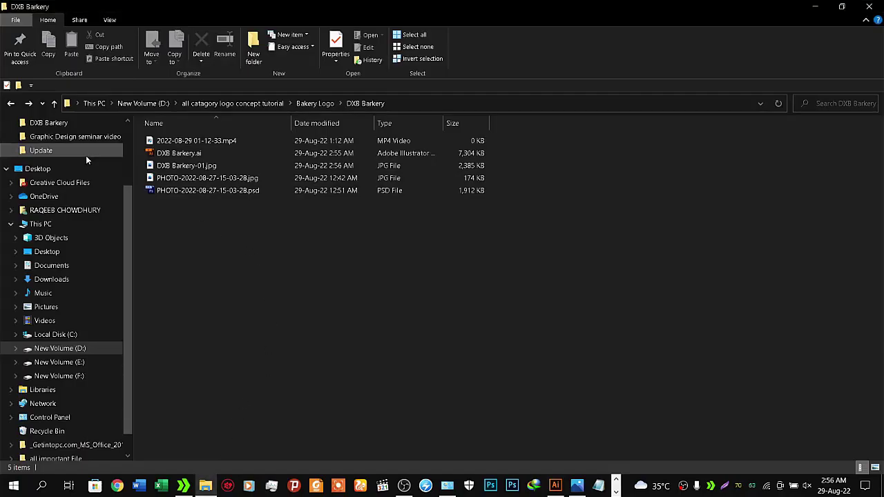
click(13, 104)
click(12, 104)
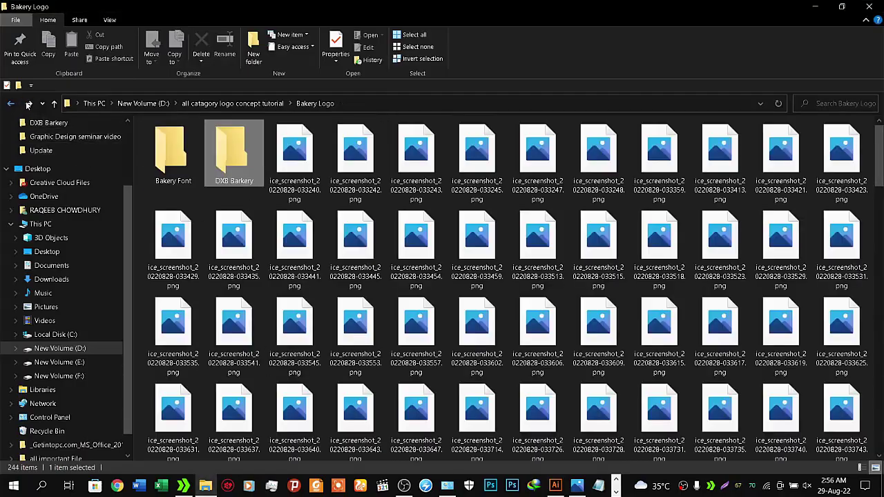
click(29, 104)
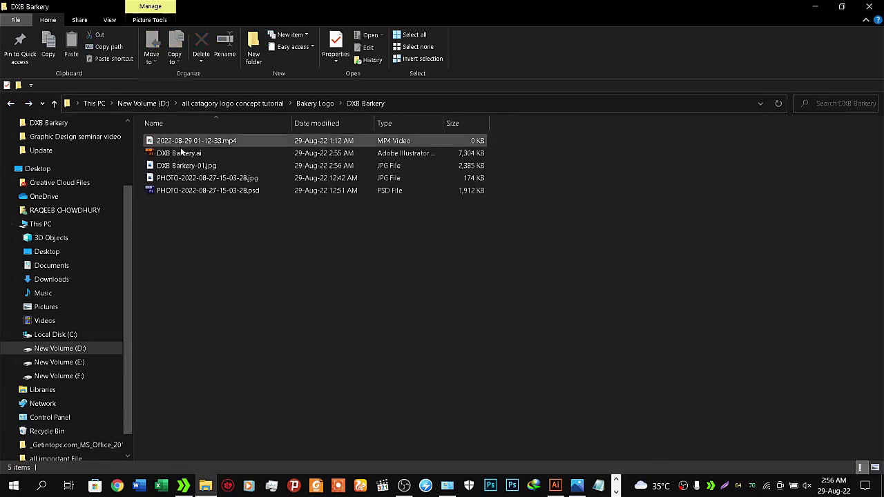
click(193, 167)
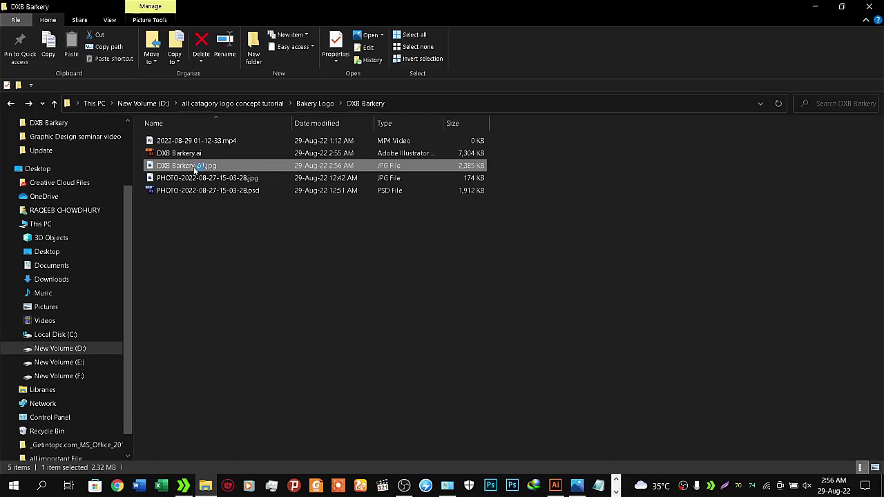
double_click(195, 169)
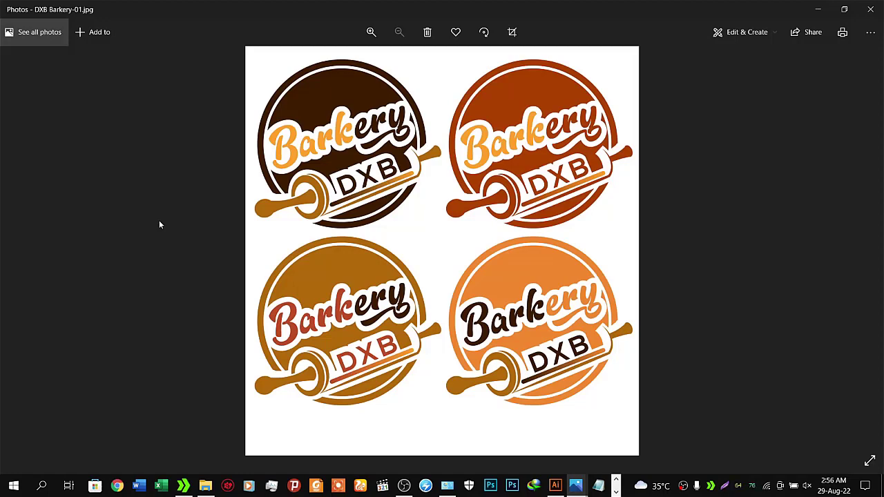
click(817, 10)
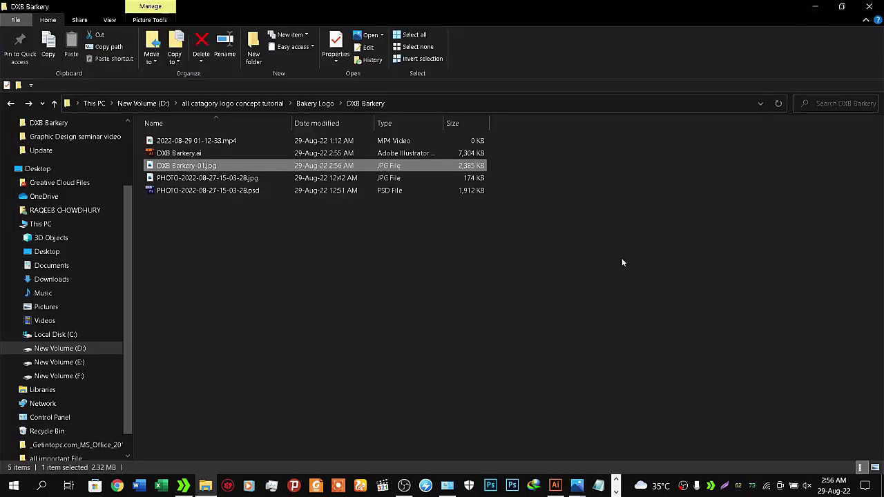
- Bring the DXB Barkery.ai Illustrator window back to the front
mouse_move(555, 486)
click(556, 437)
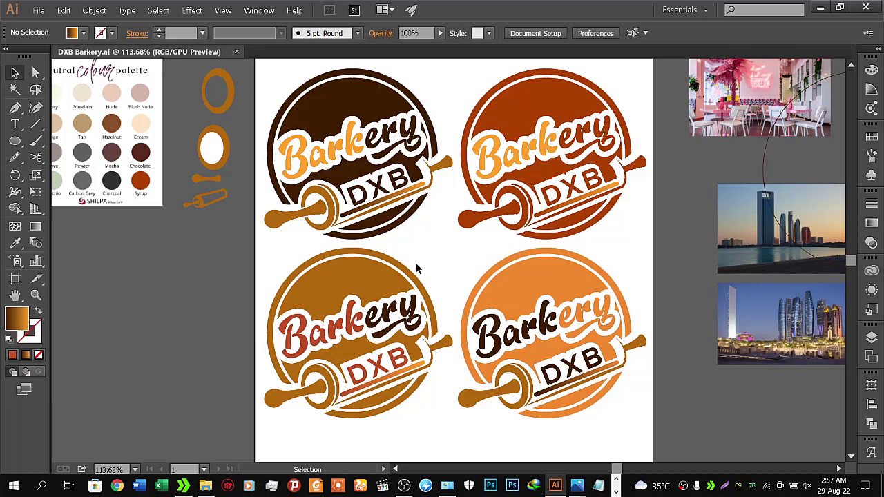
click(404, 485)
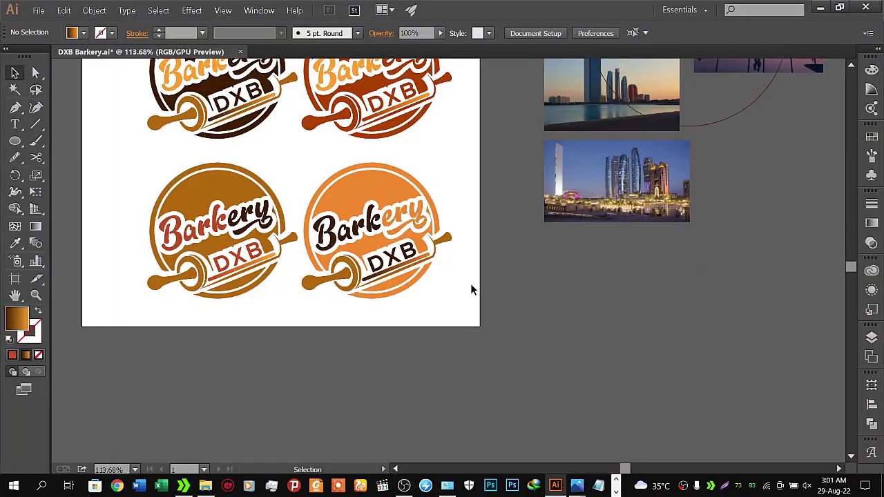
- Ungroup the logo grid and select the three variants besides the dark brown badge
click(239, 252)
shift+click(418, 217)
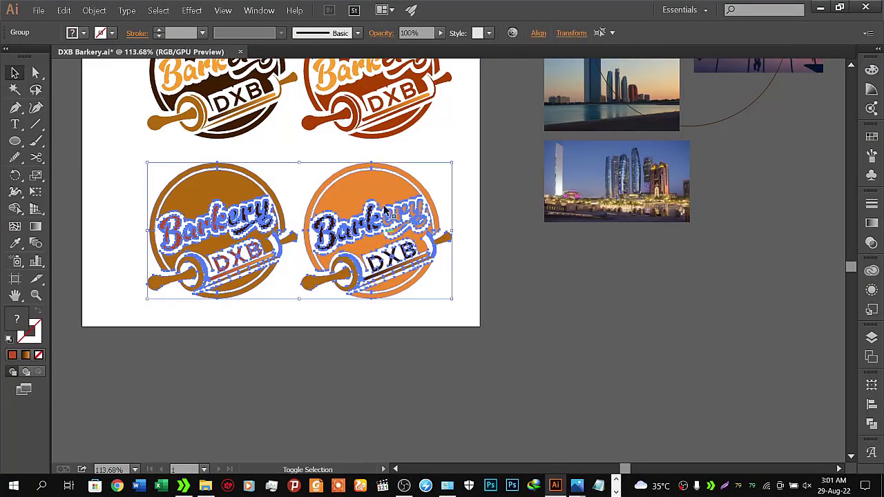
shift+click(371, 122)
click(462, 131)
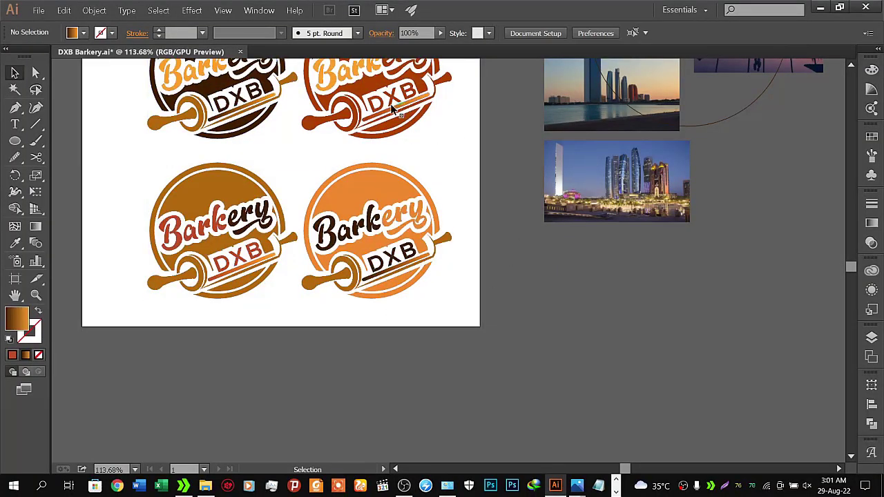
click(392, 109)
right_click(392, 109)
click(420, 162)
click(460, 188)
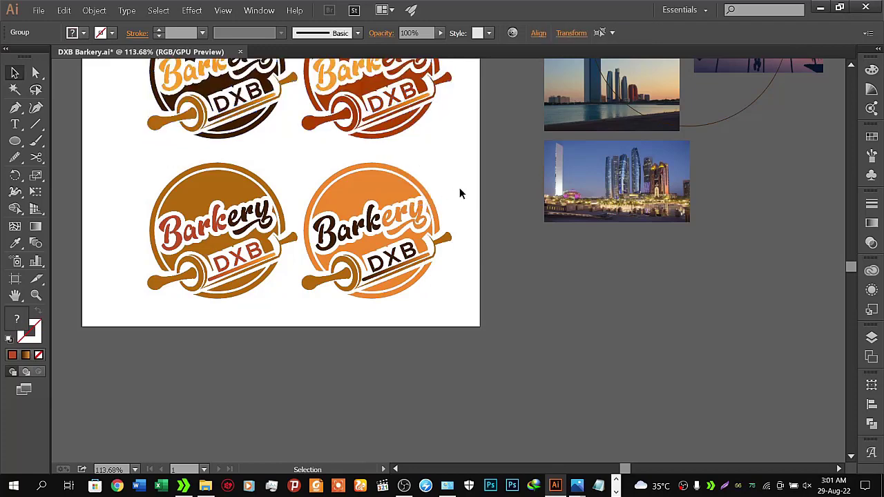
click(387, 105)
shift+click(385, 184)
shift+click(208, 241)
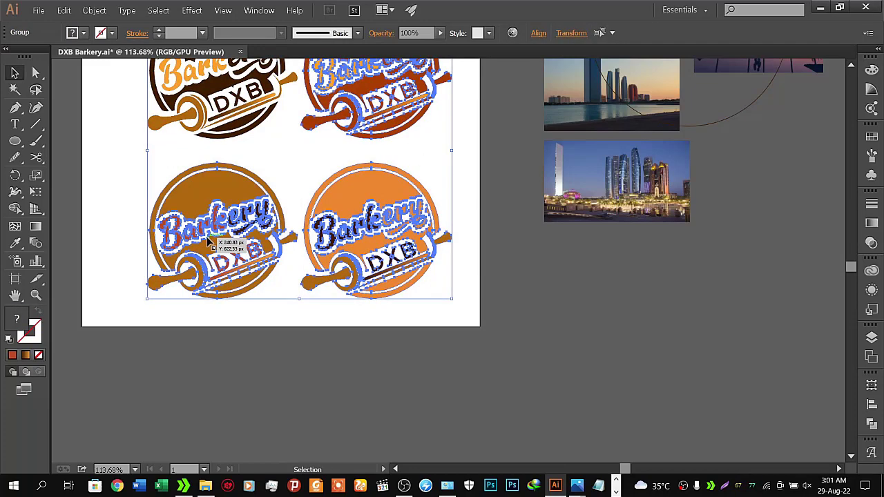
key(a)
key(v)
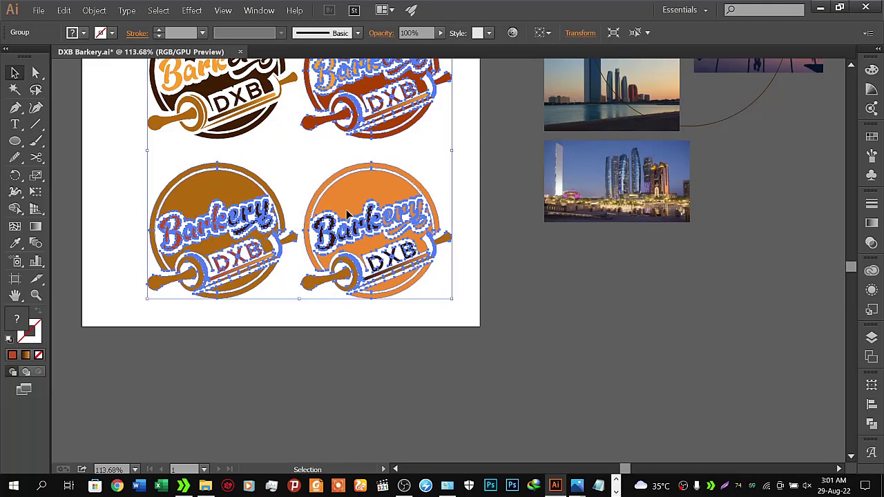
- Shift-nudge the three variants right onto the pasteboard and centre the remaining badge
key(shift+Right)
key(shift+Right)
key(shift+Right)
key(shift+Right)
key(shift+Right)
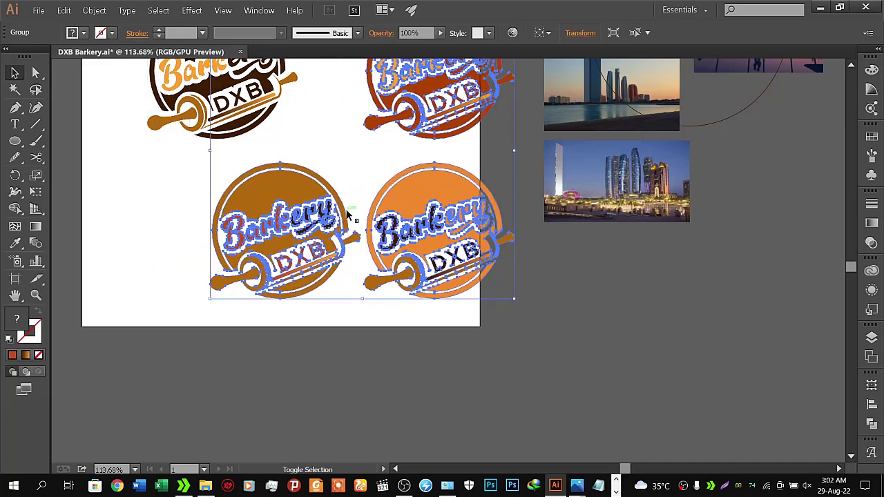
key(shift+Right)
key(shift+Right)
key(shift+Right)
key(shift+Right)
key(shift+Right)
key(shift+Right)
key(shift+Right)
key(shift+Right)
key(shift+Right)
key(shift+Right)
key(shift+Right)
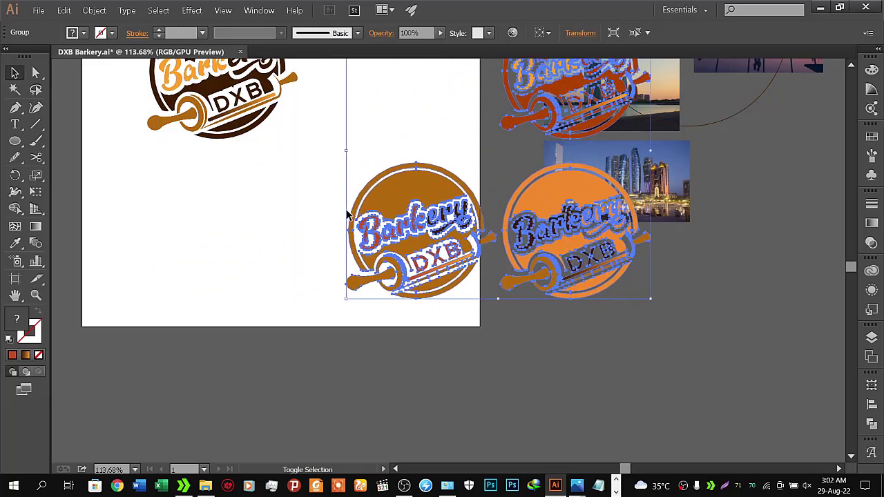
key(shift+Right)
key(shift+Right)
key(shift+Right)
key(shift+Right)
key(shift+Right)
key(shift+Right)
key(shift+Right)
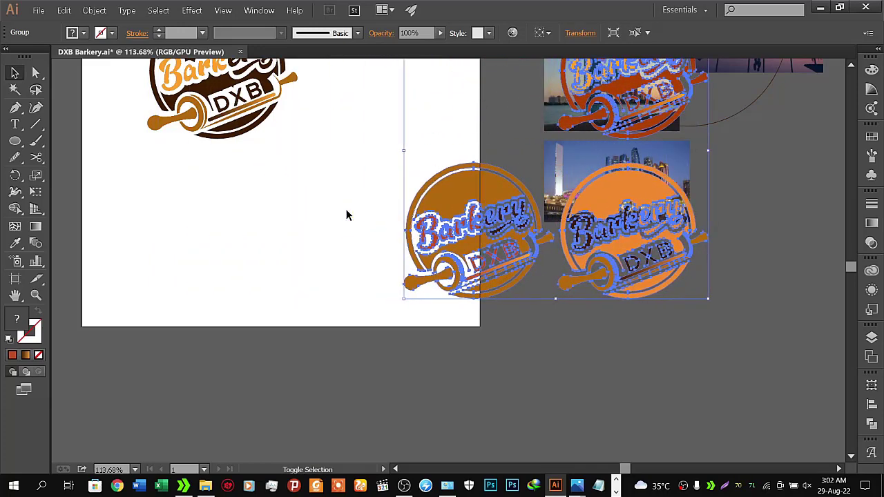
key(shift+Right)
key(shift+Right)
key(shift+Right)
key(shift+Right)
key(shift+Right)
key(shift+Right)
key(shift+Right)
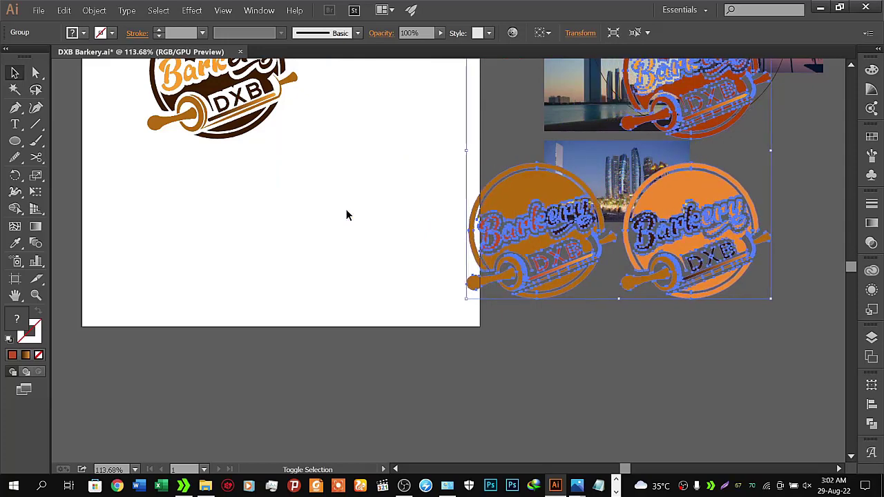
key(shift+Right)
key(shift+Right)
key(shift+Right)
key(shift+Right)
key(shift+Right)
key(shift+Right)
key(shift+Right)
key(shift+Right)
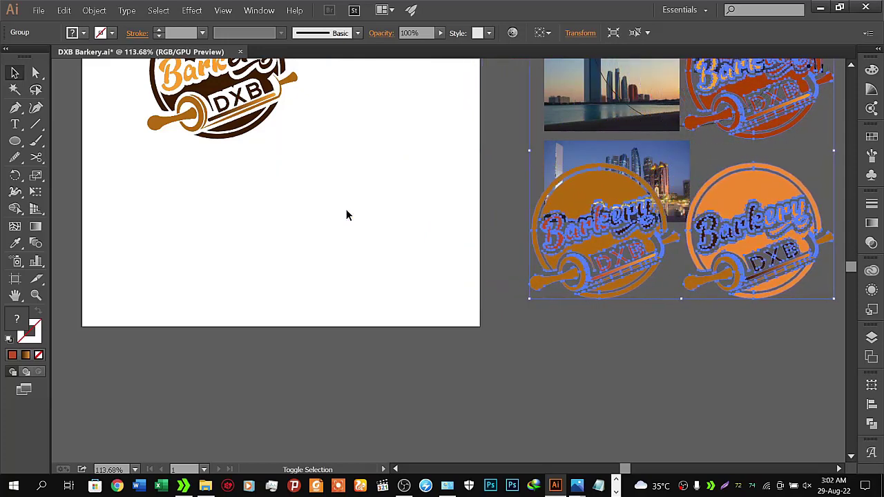
key(shift+Right)
key(shift+Right)
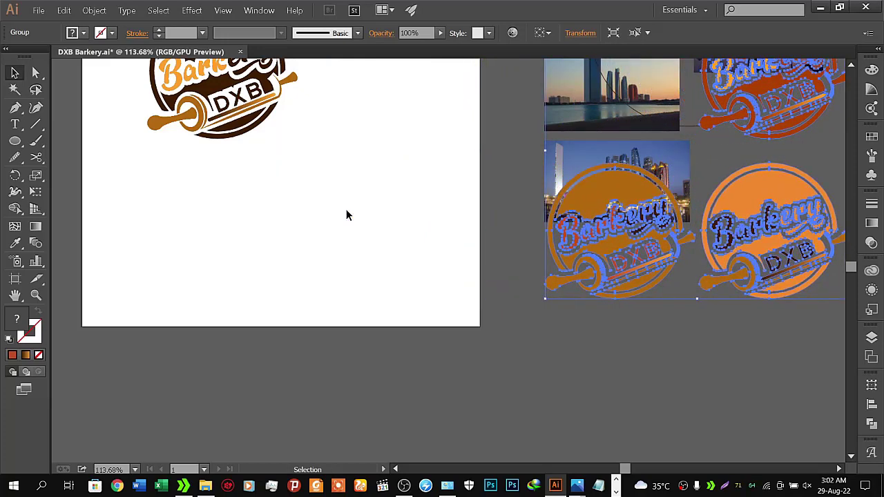
click(347, 211)
drag(345, 208, 467, 287)
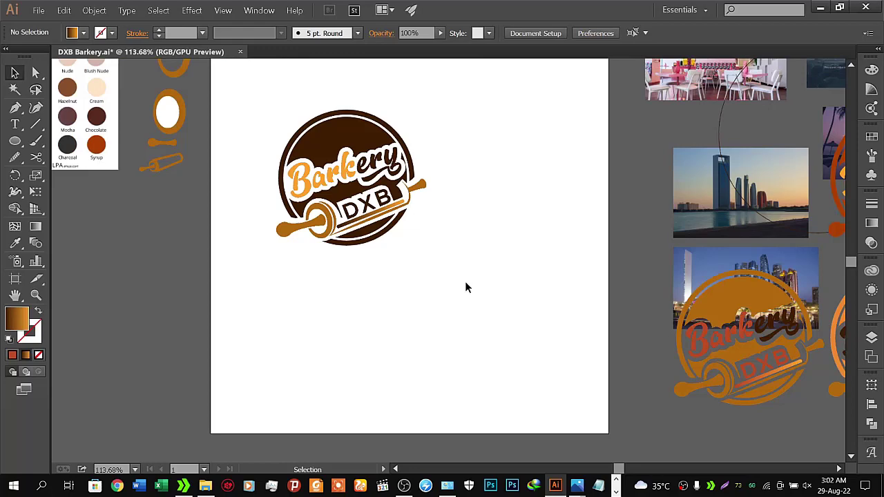
- Zoom in on the badge and inspect the oval ring and handle shapes on the pasteboard
key(z)
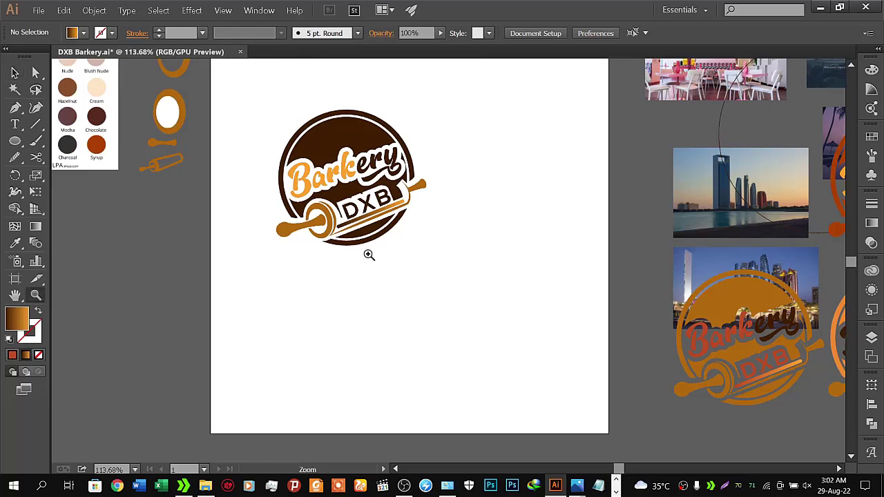
mouse_move(367, 255)
mouse_down()
mouse_move(430, 237)
mouse_move(487, 279)
mouse_up()
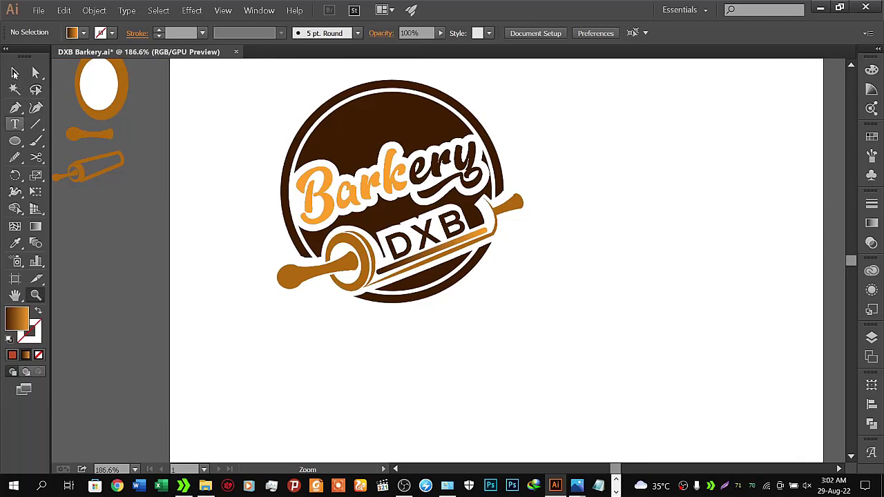
click(15, 72)
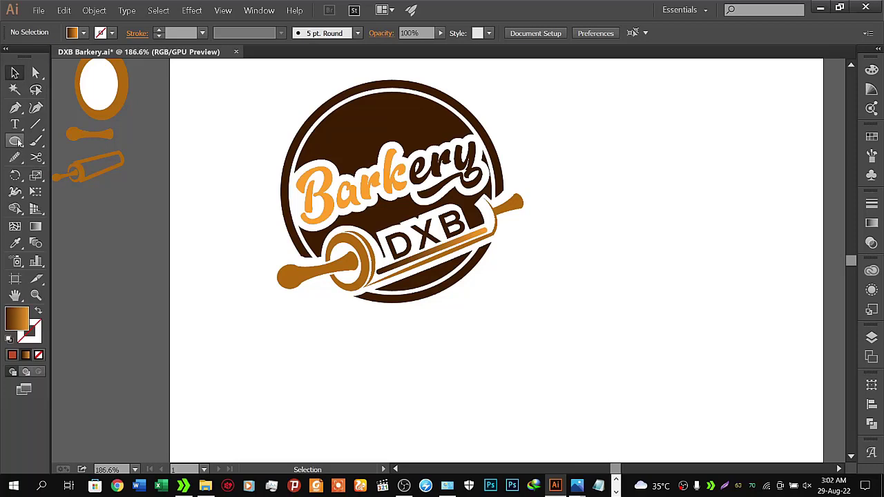
click(97, 114)
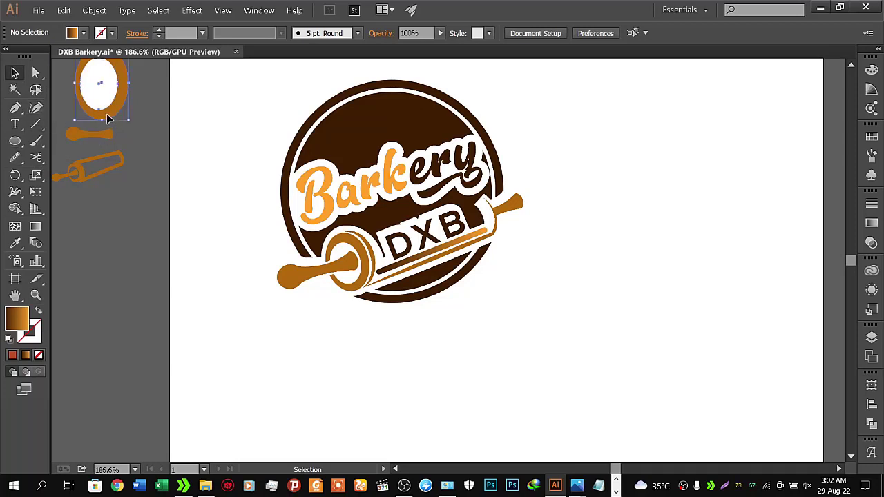
click(96, 136)
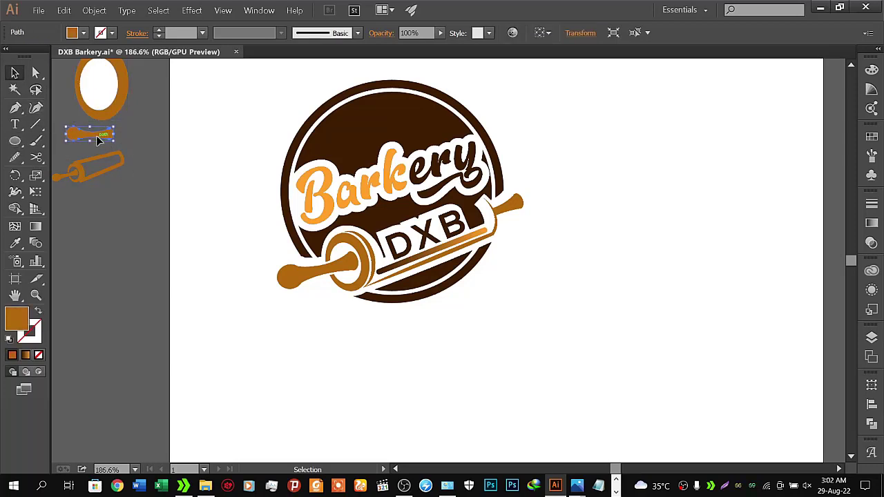
- Ungroup the dark brown badge and select the Barkery lettering alone
click(326, 207)
click(249, 210)
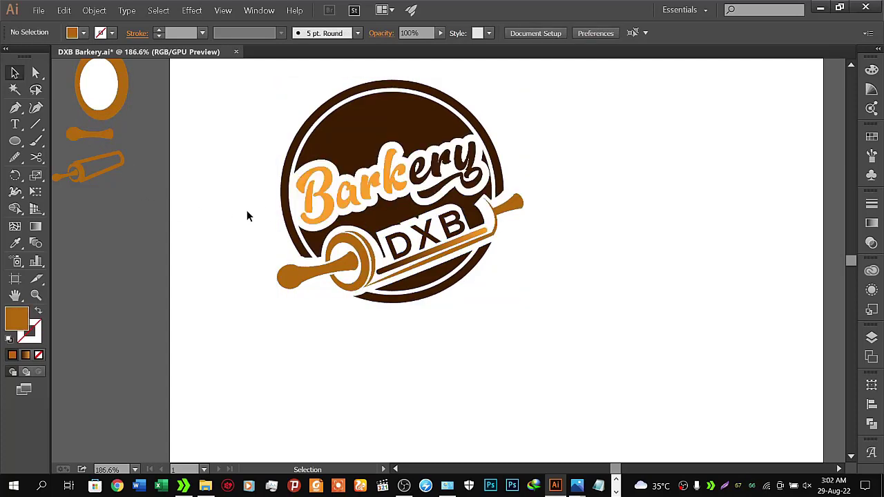
click(328, 191)
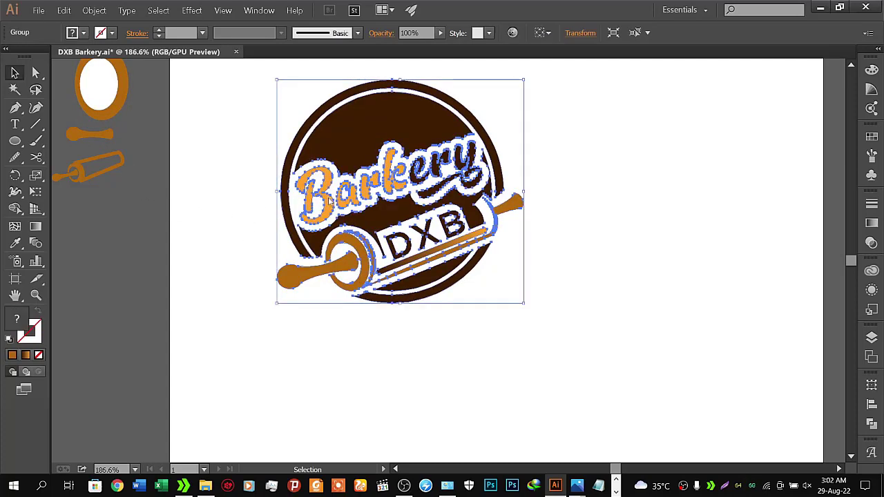
right_click(328, 198)
click(360, 256)
click(251, 233)
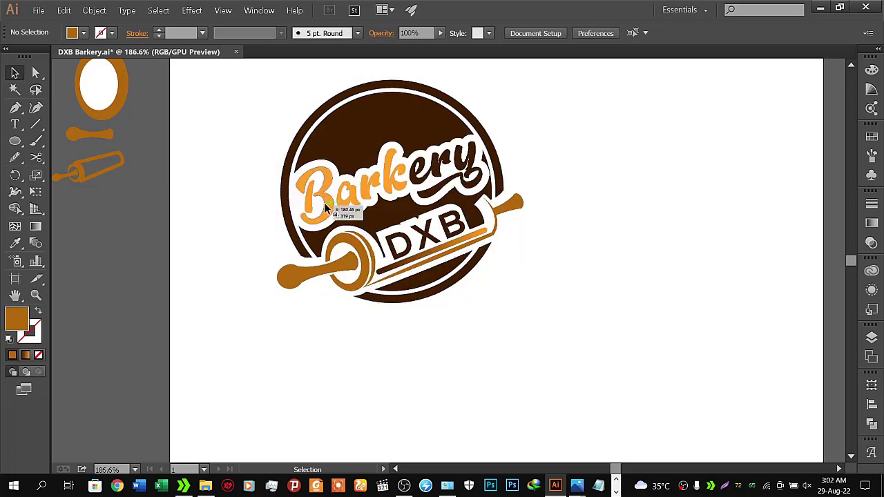
click(330, 206)
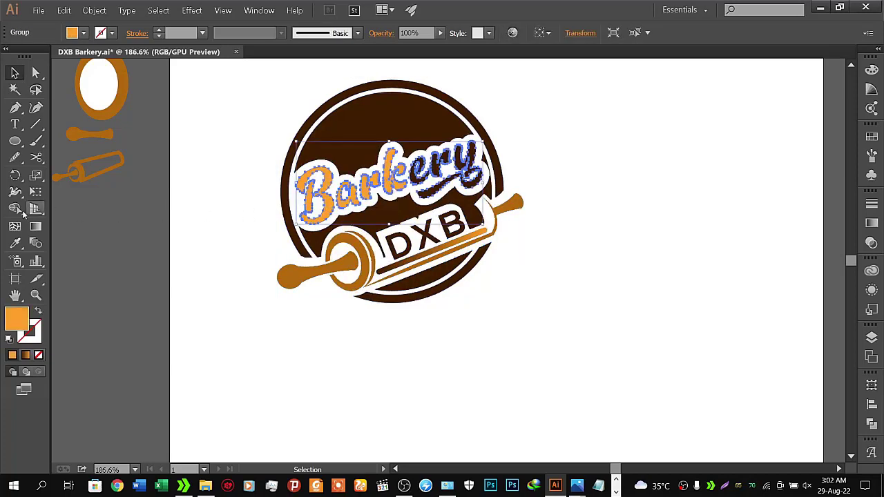
- Draw a small orange circle to the right of the badge
click(14, 140)
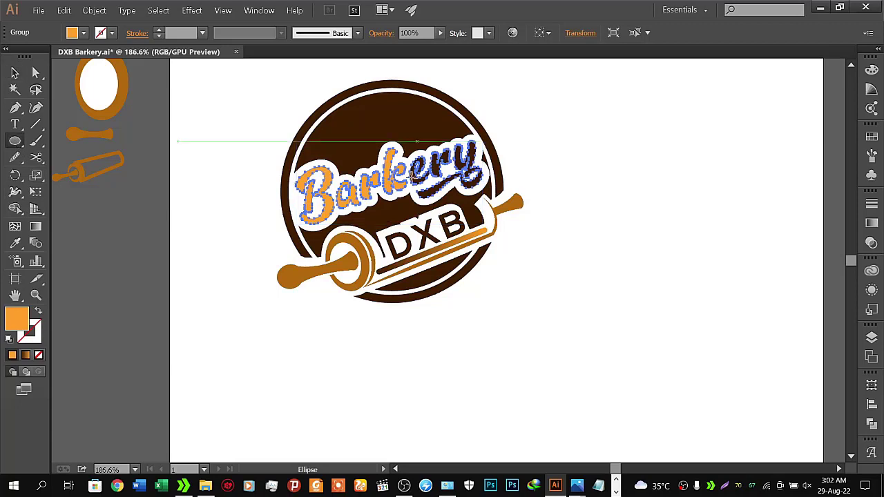
drag(603, 183, 619, 223)
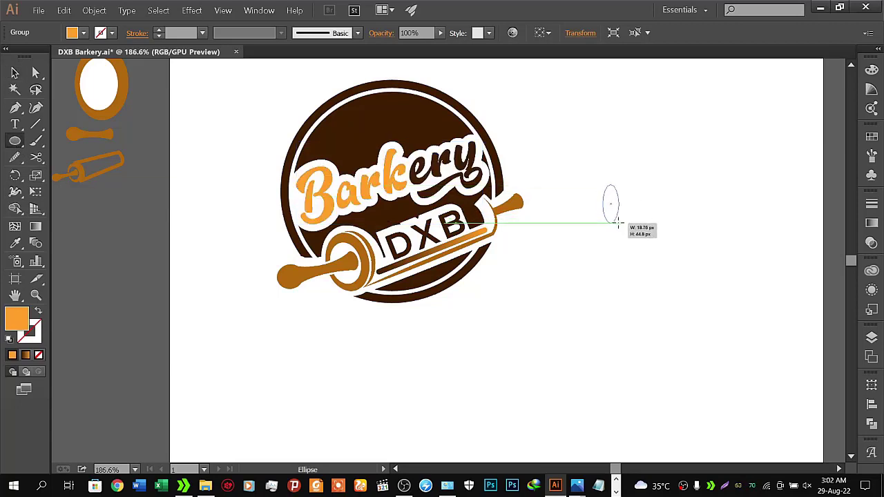
drag(619, 222, 620, 222)
drag(619, 222, 623, 227)
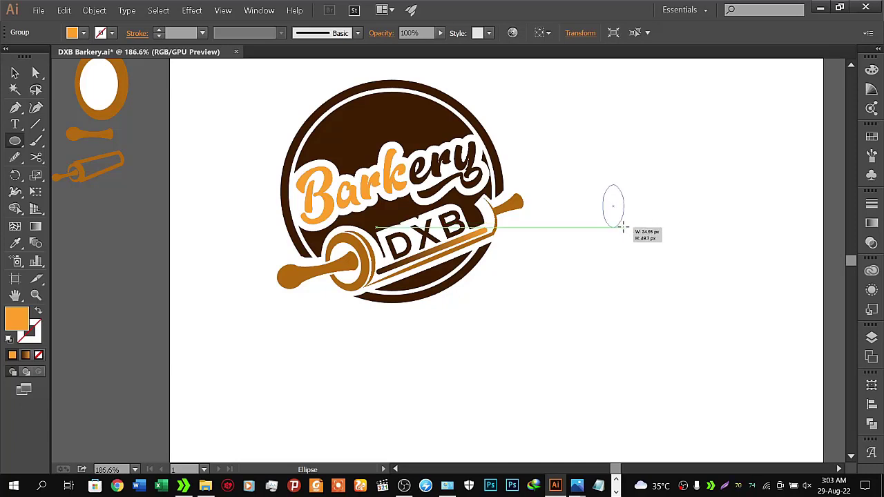
drag(623, 227, 620, 228)
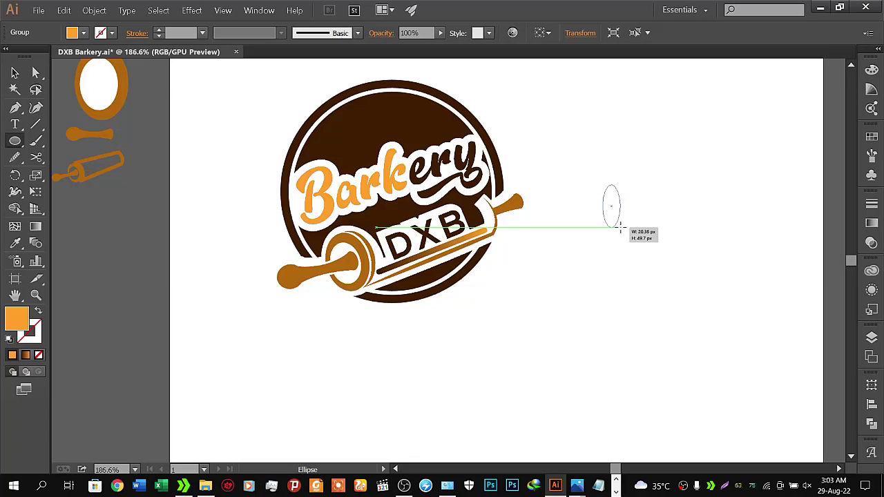
drag(620, 229, 620, 229)
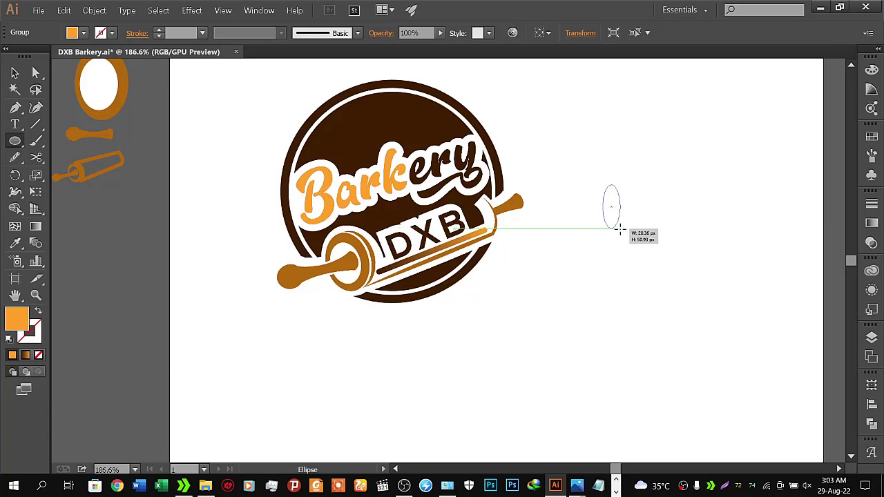
key(shift)
key(shift)
key(shift)
key(shift)
key(shift)
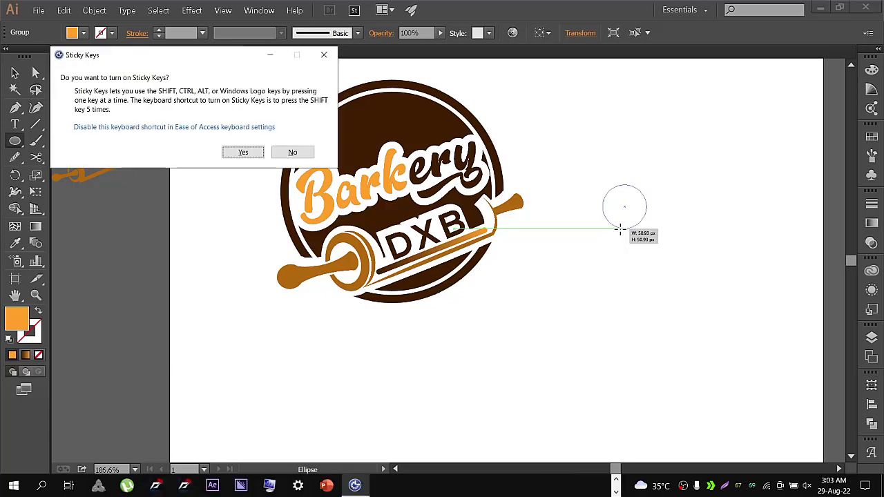
drag(620, 229, 619, 228)
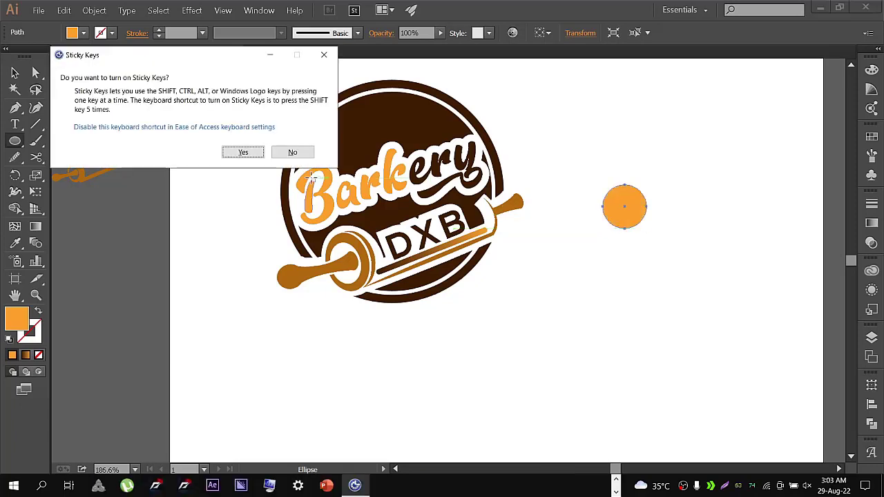
click(291, 151)
- Squeeze the circle into a narrow upright orange oval
key(v)
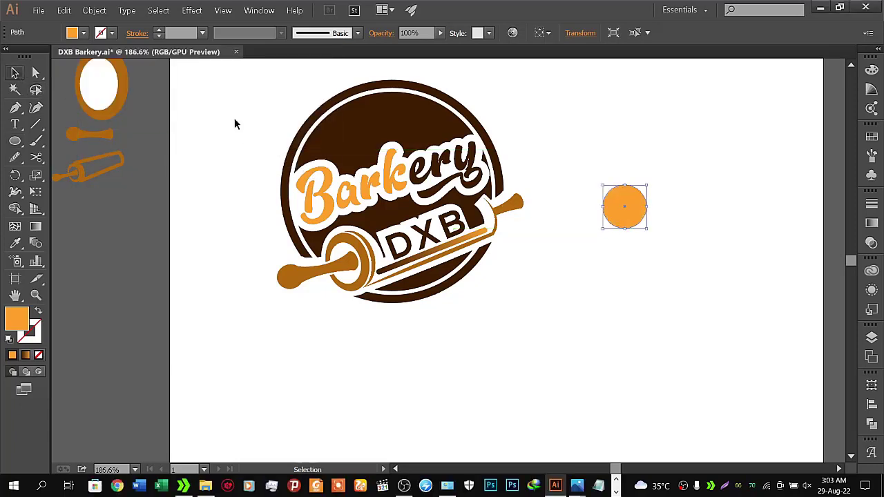
drag(647, 209, 620, 209)
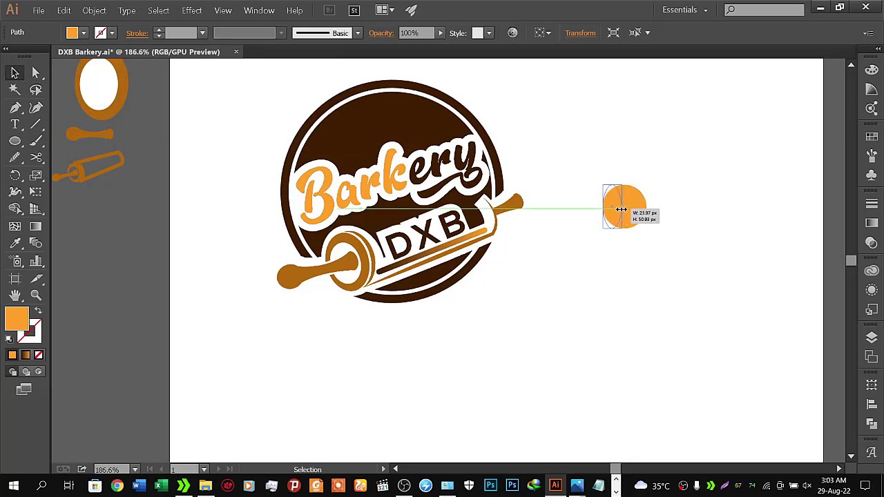
click(627, 258)
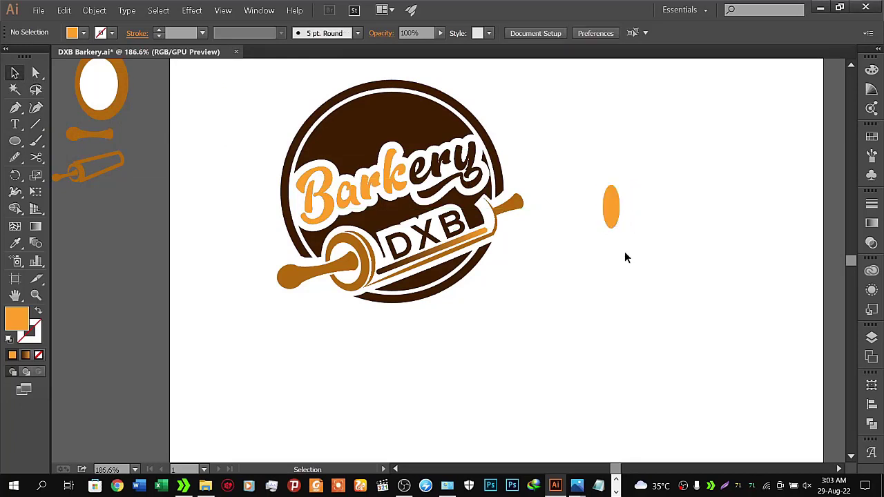
click(613, 213)
drag(623, 208, 625, 208)
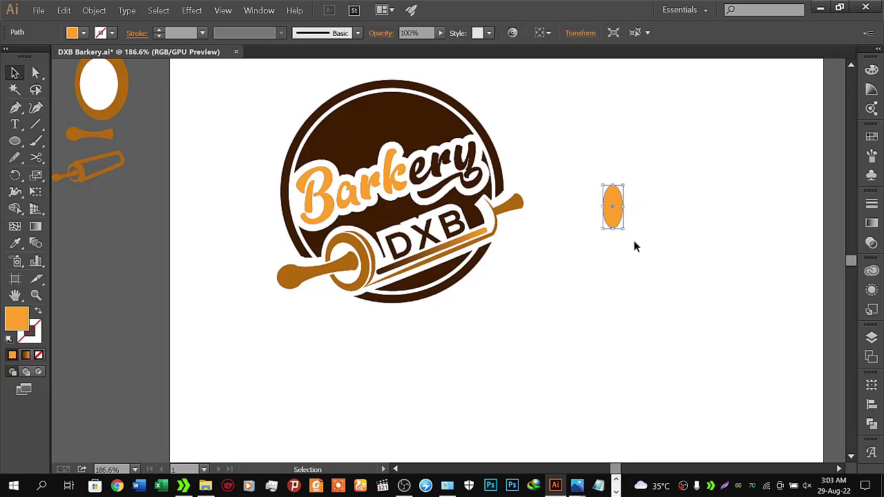
click(634, 243)
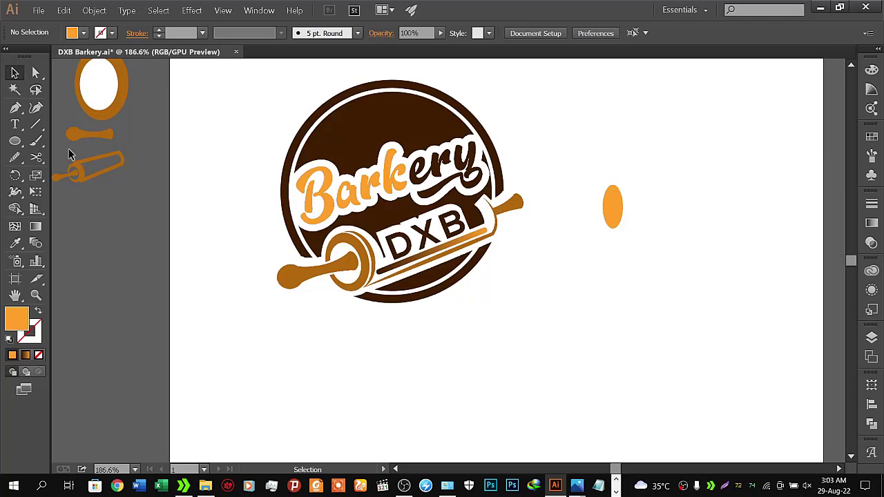
- Draw a short vertical orange-stroked pen line straight above the oval
click(15, 108)
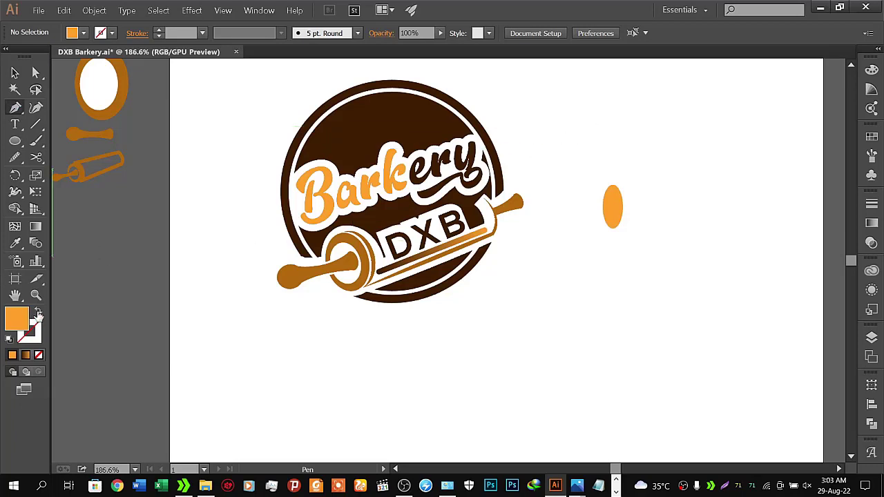
key(shift+x)
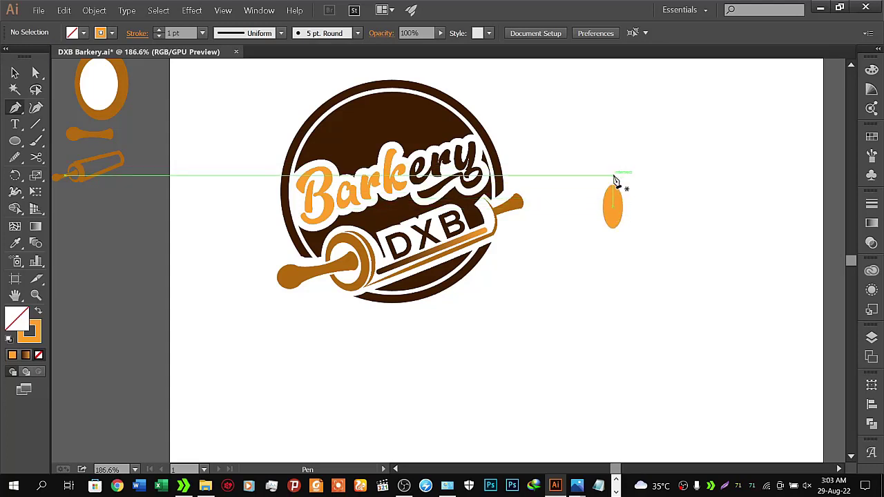
click(614, 181)
drag(617, 154, 613, 148)
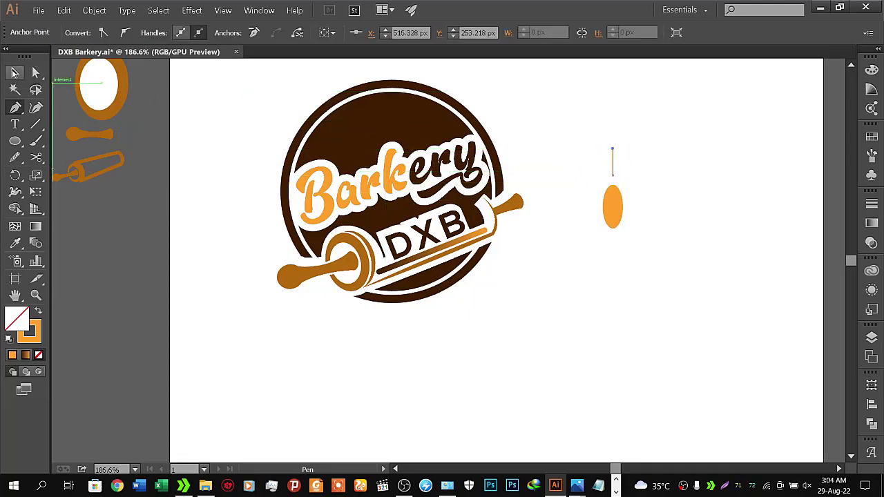
- Give the line above the oval a 6 pt stroke with a tapered width profile
click(15, 72)
drag(573, 132, 624, 158)
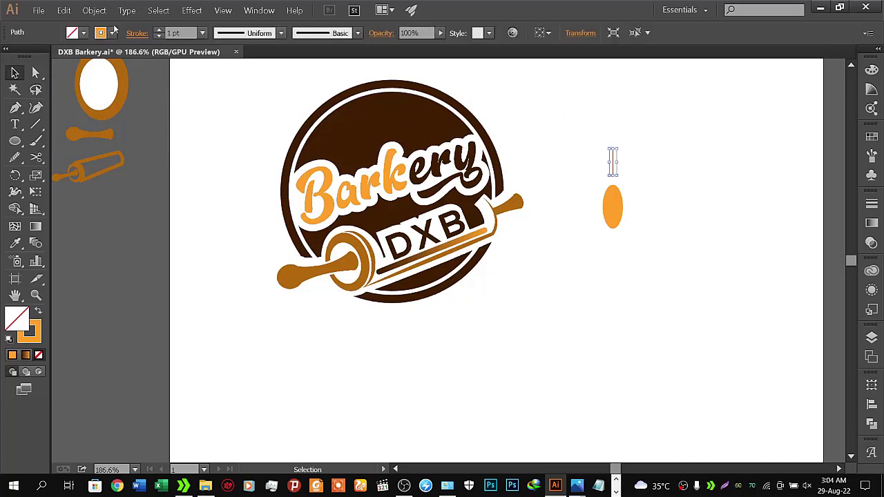
click(158, 31)
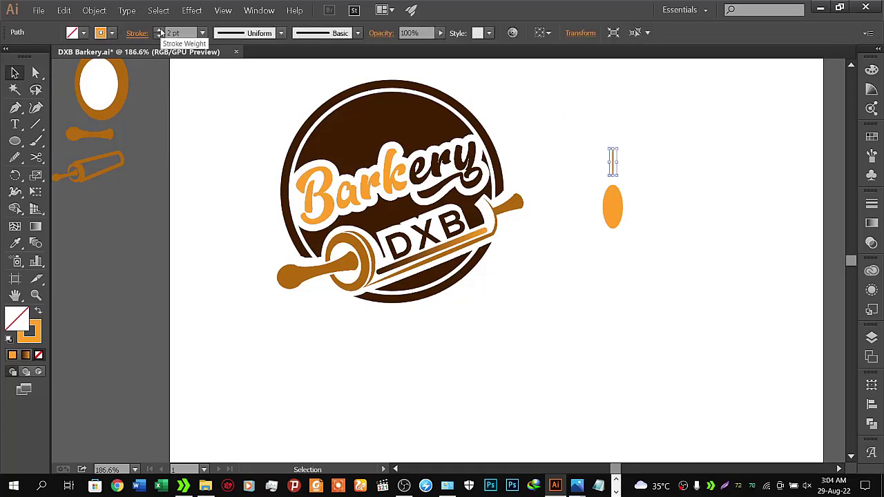
click(158, 30)
click(158, 31)
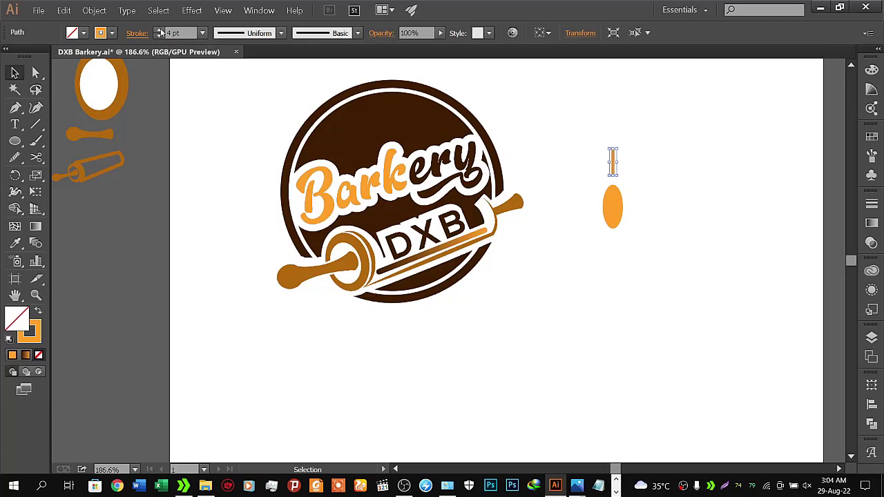
click(241, 34)
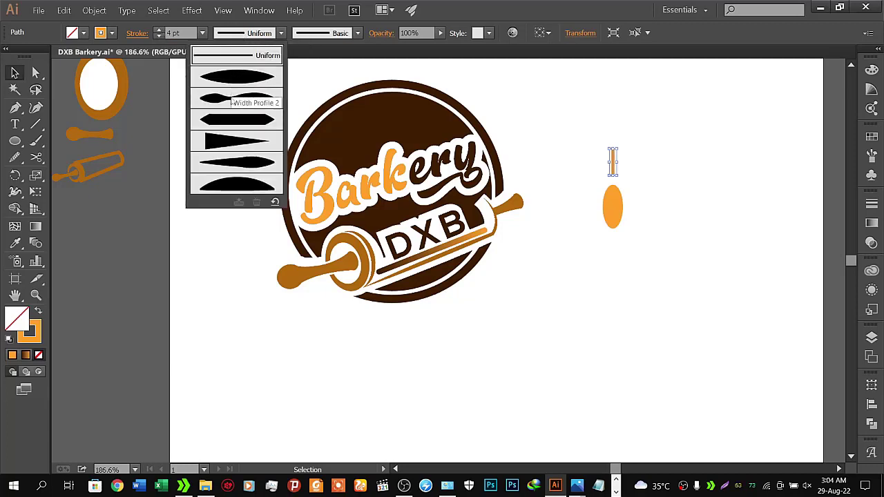
click(237, 142)
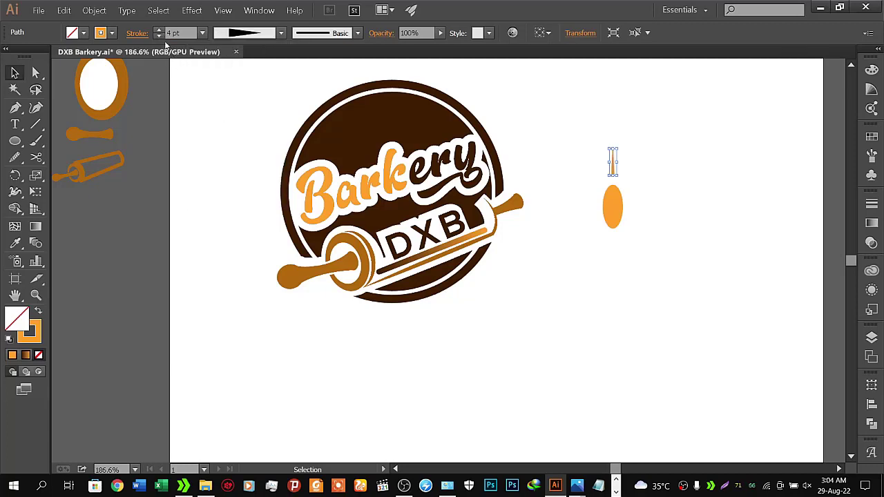
click(158, 30)
click(159, 30)
click(582, 123)
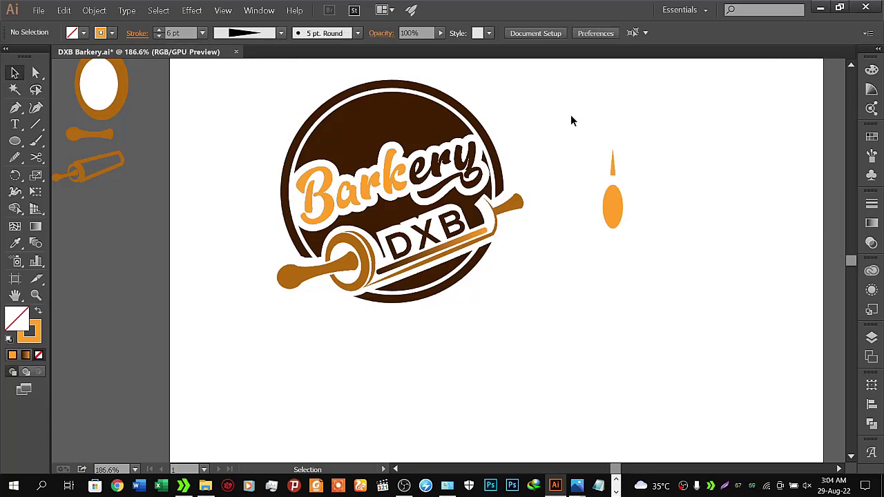
click(613, 164)
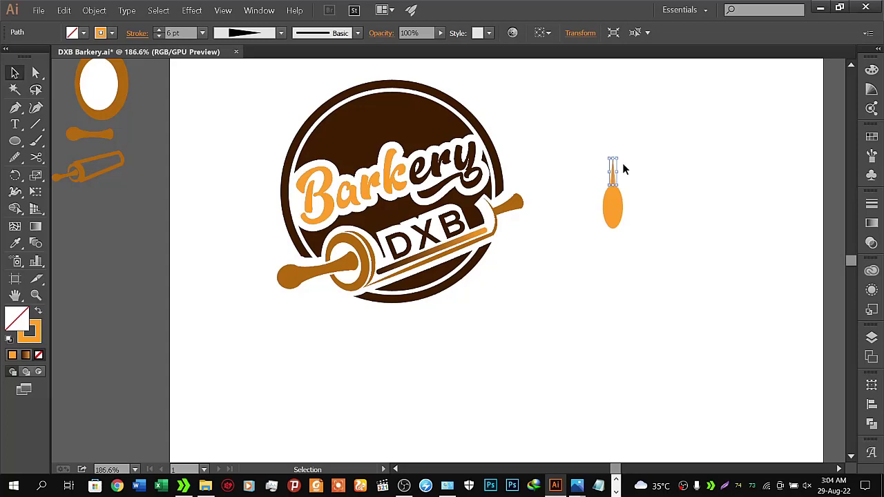
- Zoom in closely on the orange spike and oval, then deselect everything
click(36, 295)
mouse_move(636, 270)
mouse_down()
mouse_move(679, 229)
mouse_move(509, 262)
mouse_up()
mouse_move(449, 278)
mouse_down()
mouse_move(516, 257)
mouse_move(545, 223)
mouse_move(544, 246)
mouse_up()
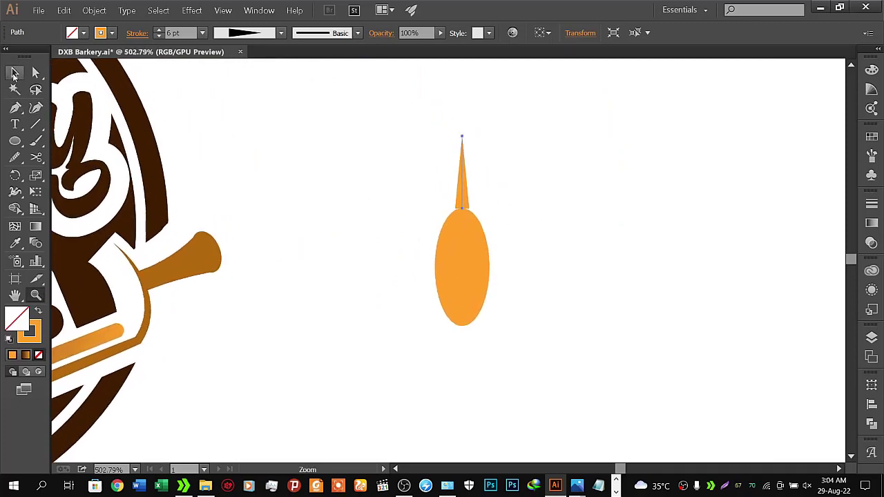
click(13, 74)
click(436, 169)
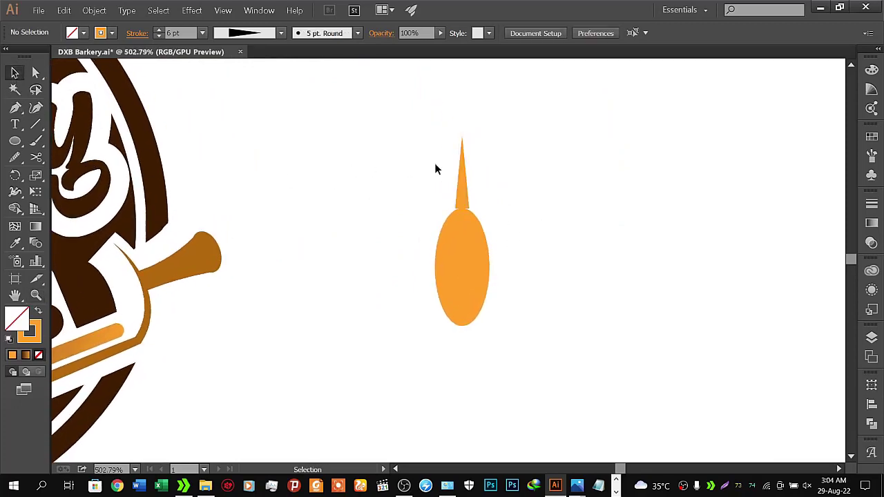
- Expand the thin spike's appearance into a filled orange shape
click(463, 185)
click(98, 11)
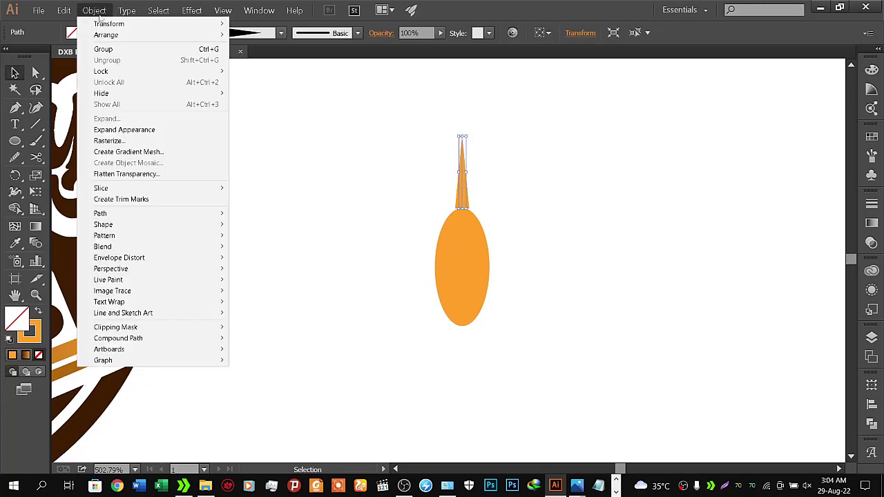
click(114, 130)
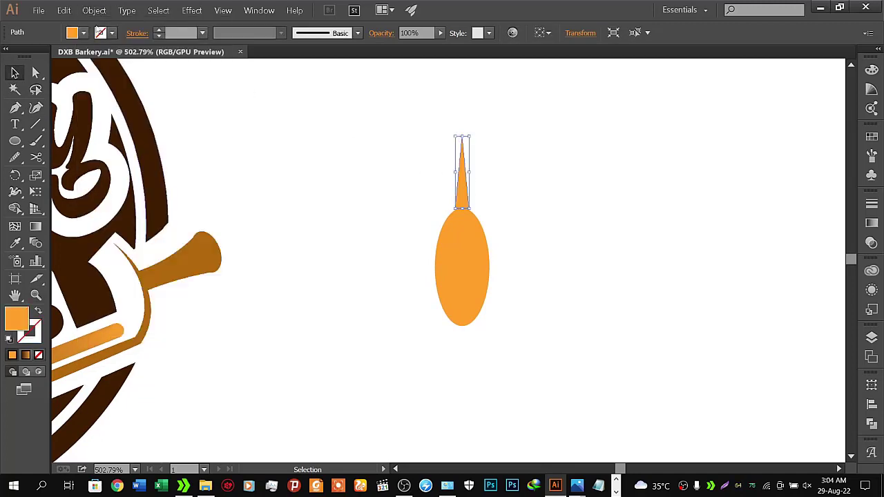
click(94, 10)
click(371, 234)
click(371, 234)
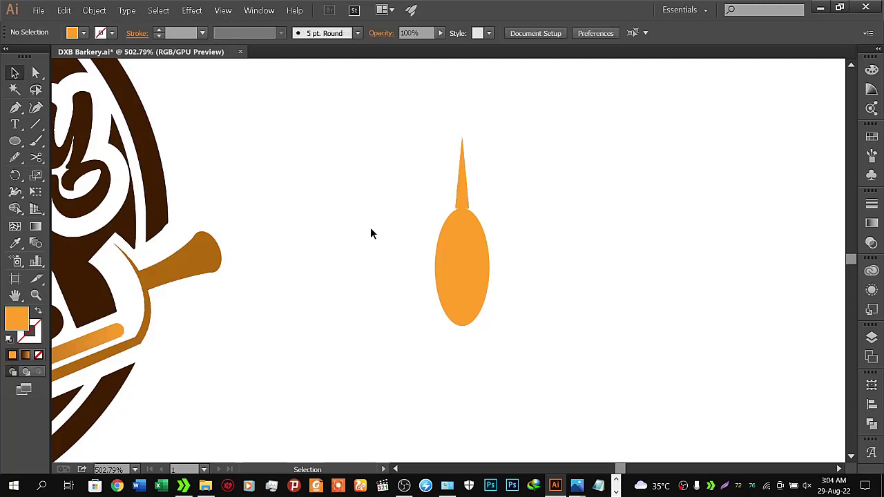
- Nudge the expanded spike down onto the orange oval
click(469, 230)
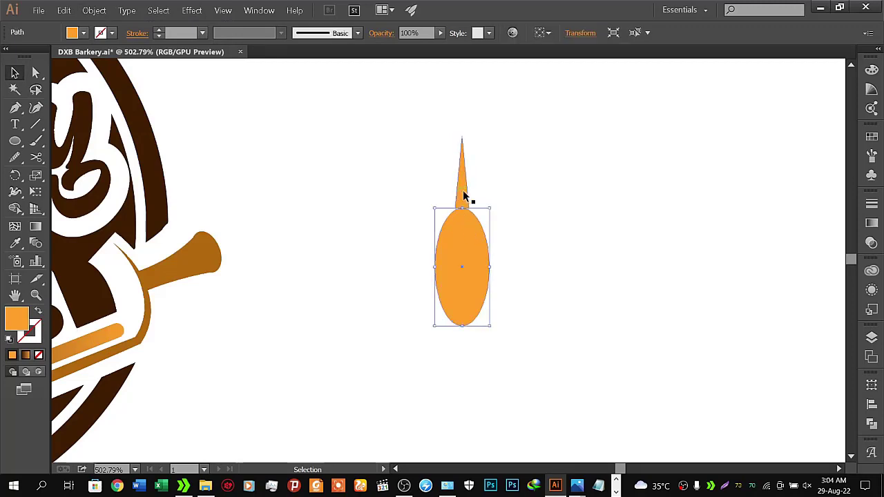
click(463, 195)
key(Down)
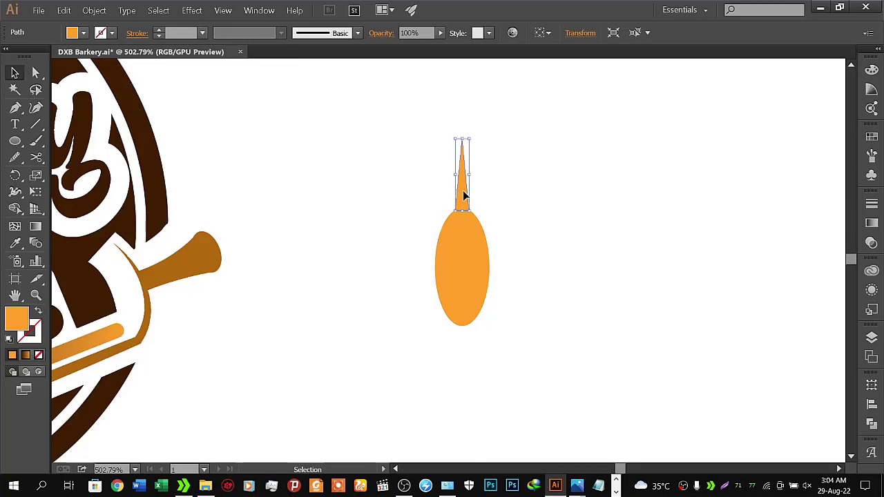
click(390, 199)
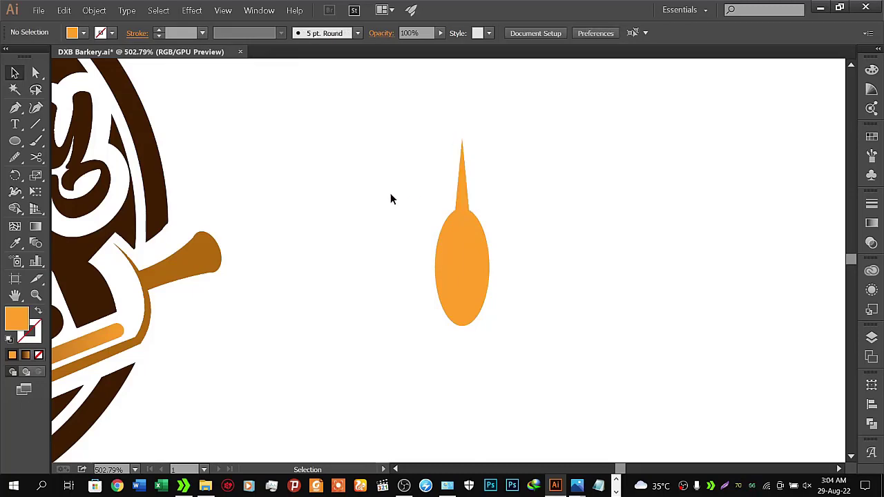
key(z)
drag(467, 217, 358, 223)
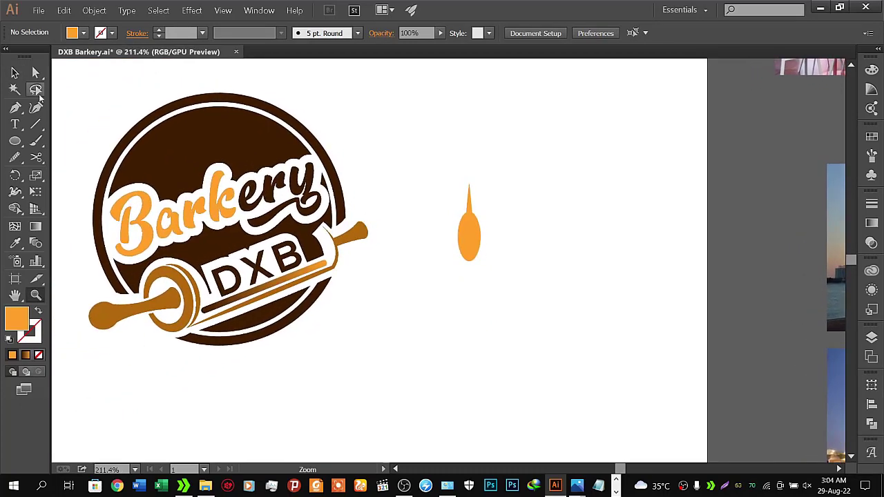
- Unite the spike and oval into one orange drop with Pathfinder
click(15, 71)
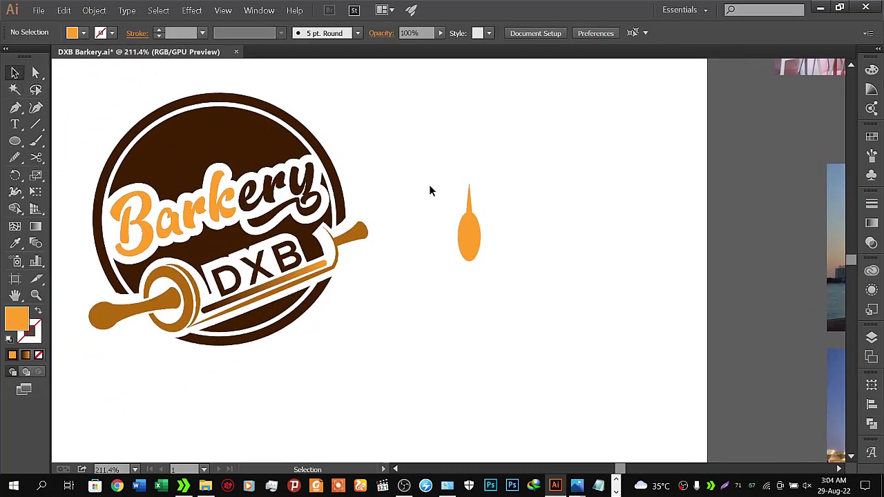
mouse_move(428, 184)
mouse_down()
mouse_move(514, 265)
mouse_move(510, 254)
mouse_up()
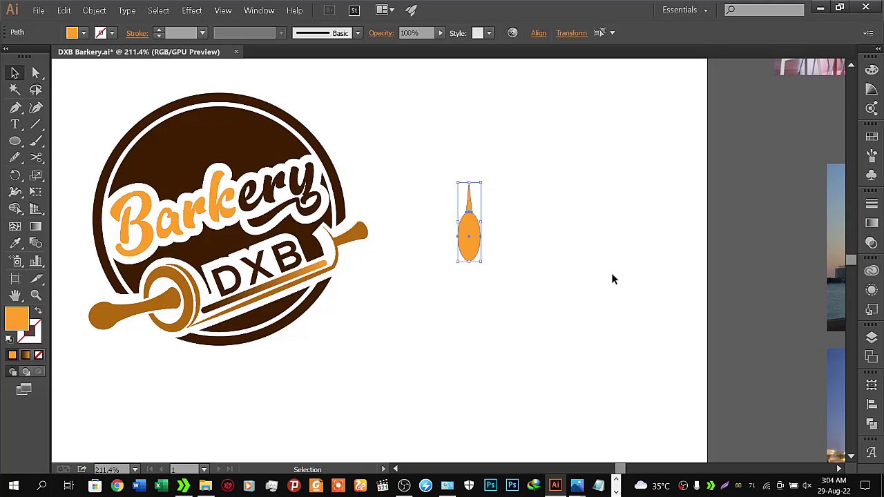
click(871, 424)
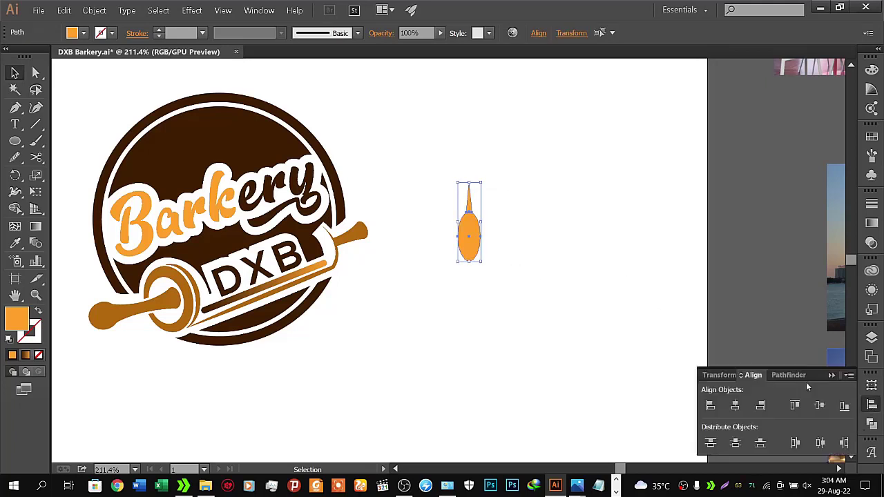
click(710, 405)
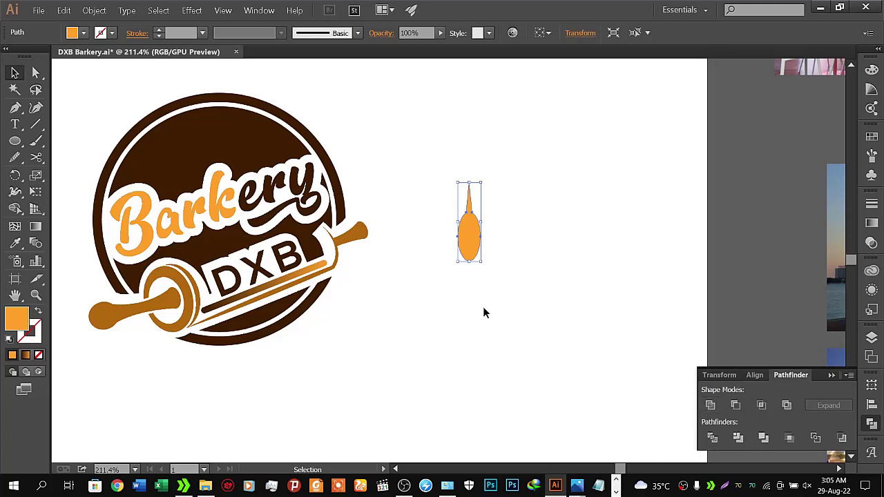
click(485, 267)
click(472, 256)
- Tilt the orange drop to about 16 degrees
drag(484, 268, 496, 258)
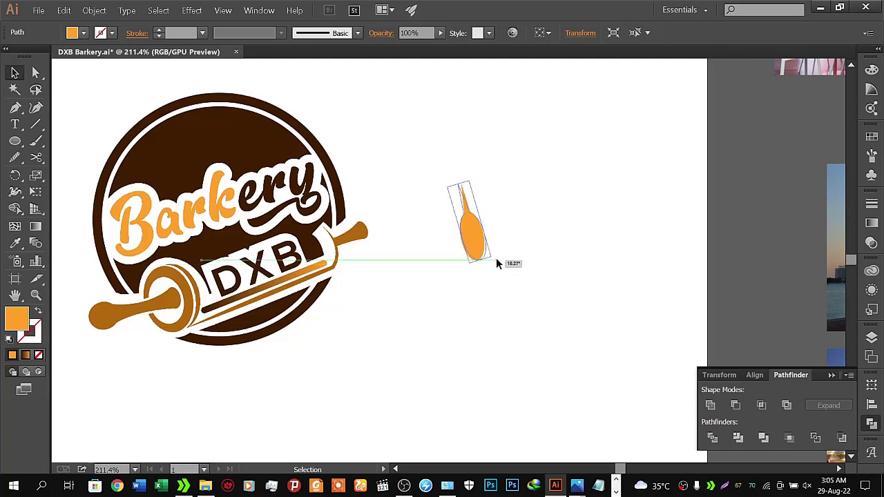
click(506, 281)
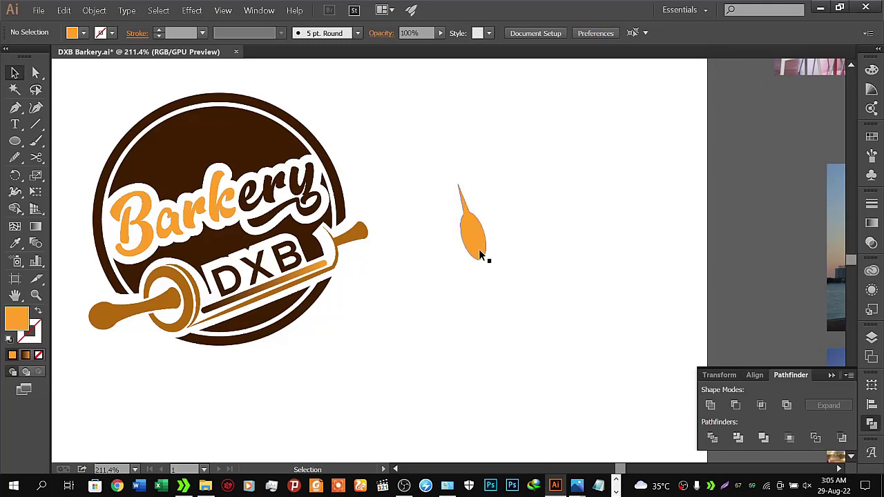
click(484, 254)
drag(489, 258, 495, 259)
click(497, 282)
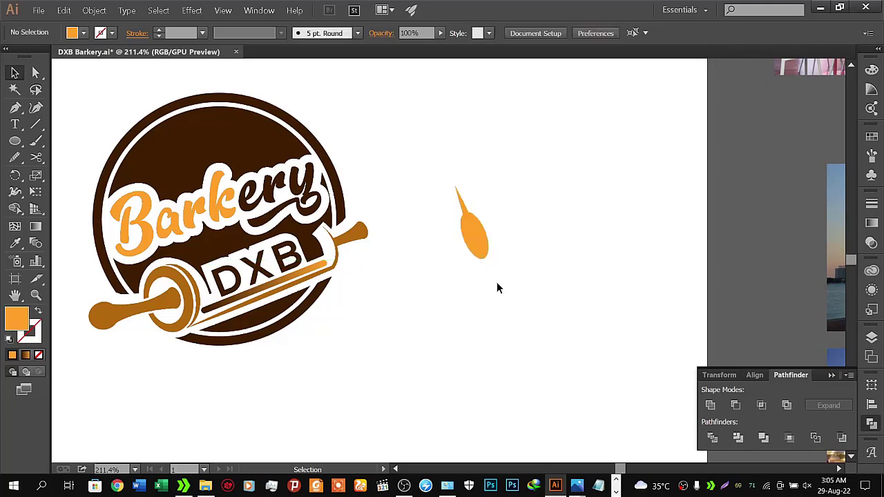
- Make a vertically reflected copy of the tilted drop via Transform > Reflect
click(481, 239)
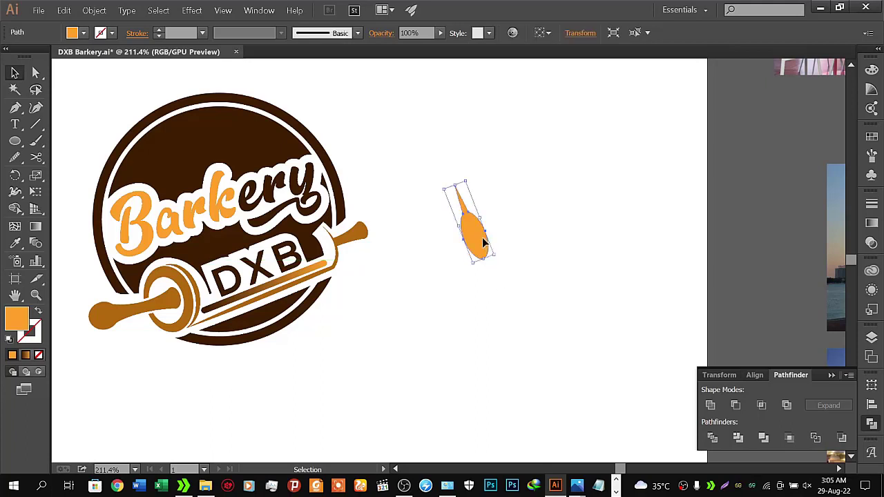
right_click(483, 242)
mouse_move(515, 368)
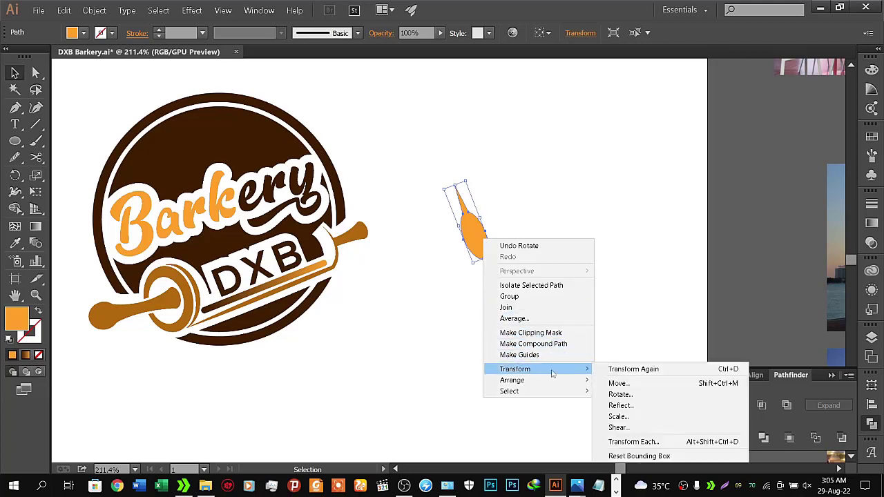
click(620, 405)
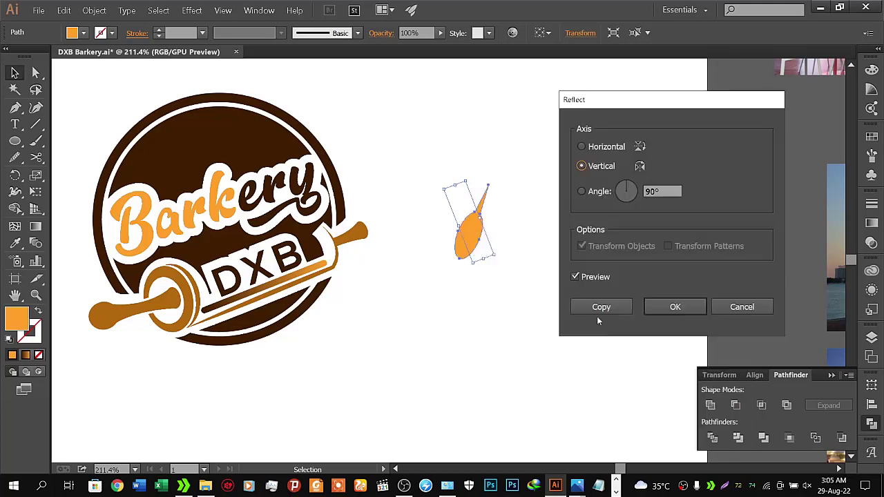
click(600, 308)
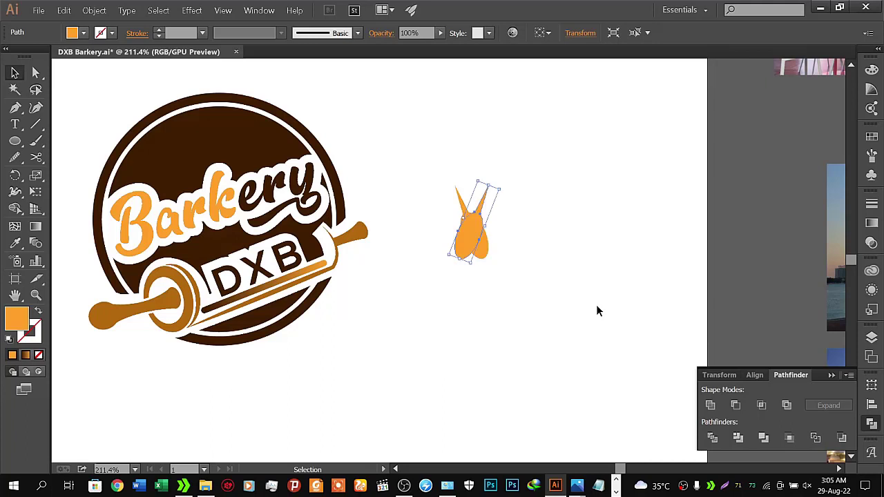
- Nudge the mirrored leaf sideways to close the gap between the two halves
key(Right)
key(Right)
key(Right)
key(Right)
key(Right)
key(Right)
key(Right)
key(Right)
key(Right)
key(Right)
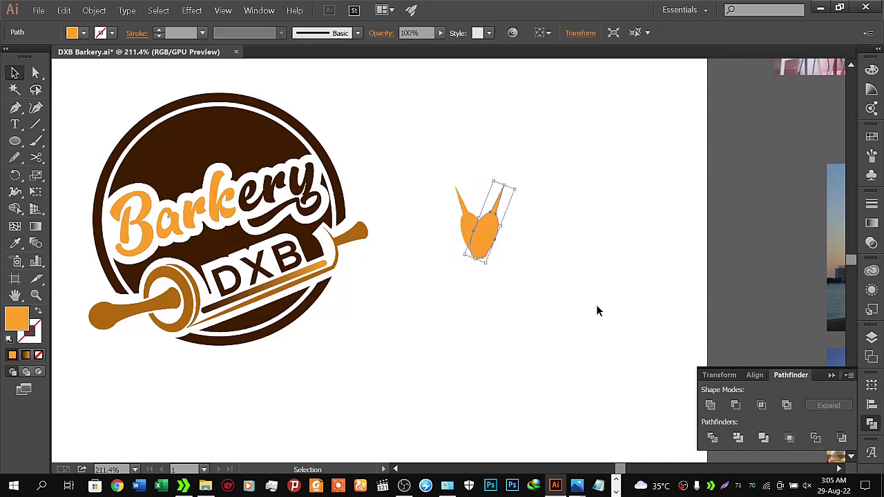
key(Right)
key(Right)
key(Right)
key(Right)
key(Right)
key(Right)
key(Right)
key(Right)
key(Right)
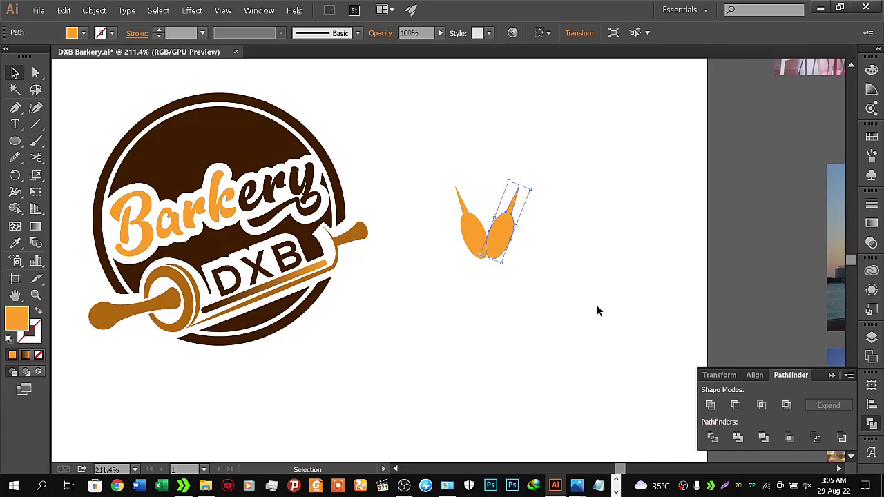
key(Right)
key(Right)
key(Right)
key(Right)
key(Right)
key(Right)
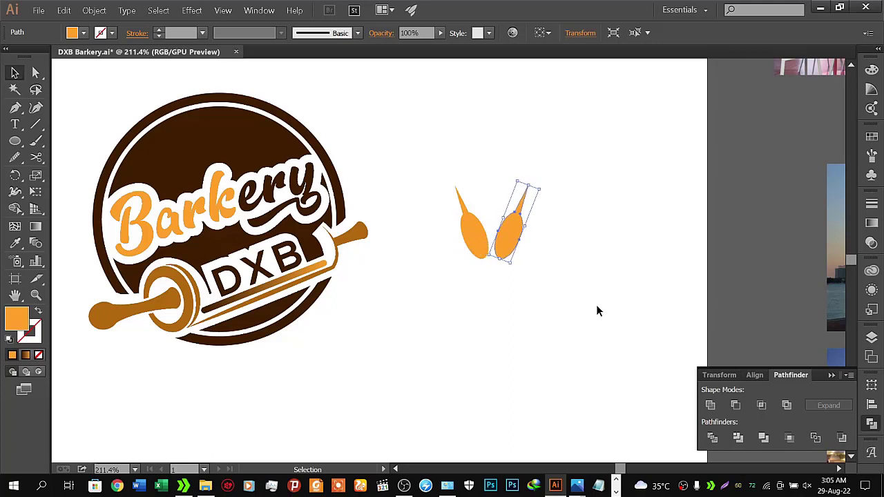
key(Left)
key(Left)
key(Left)
key(Left)
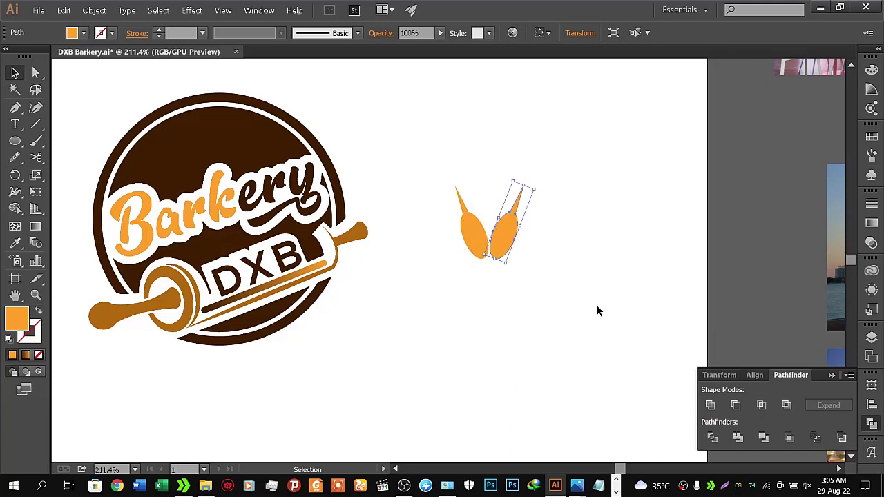
key(Left)
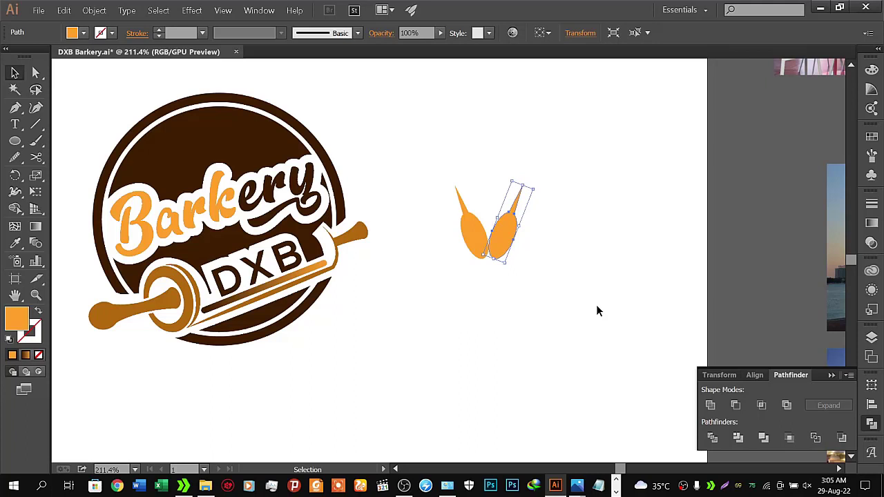
key(Left)
key(Left)
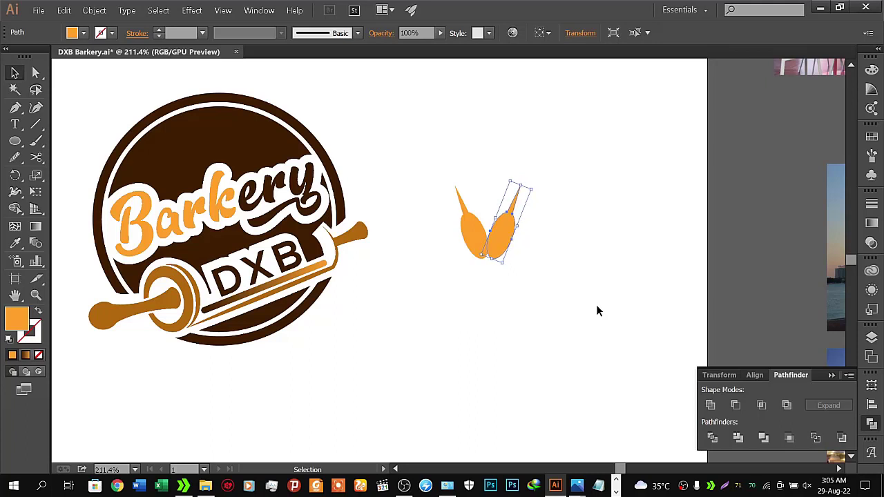
key(Left)
key(Left)
key(Left)
key(Left)
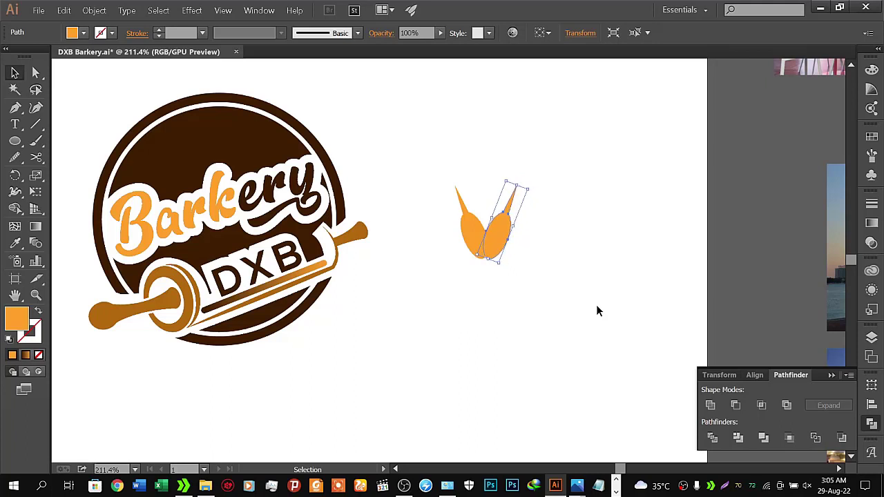
key(Left)
key(Left)
key(Left)
key(Left)
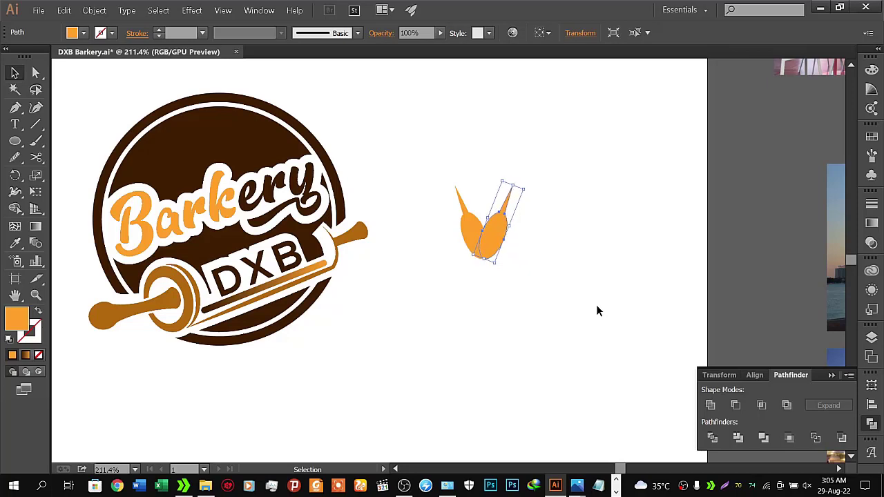
click(597, 305)
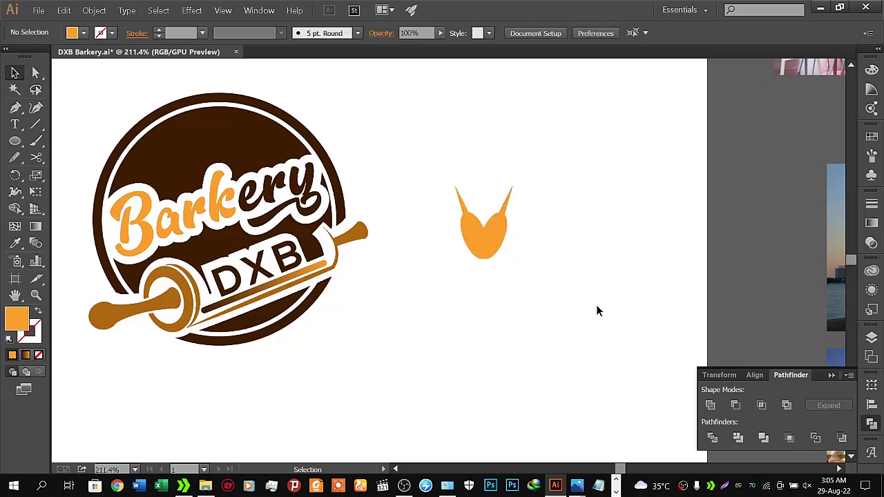
- Zoom in on the leaf pair and shift the right leaf one step left for symmetry
key(z)
click(508, 277)
click(594, 243)
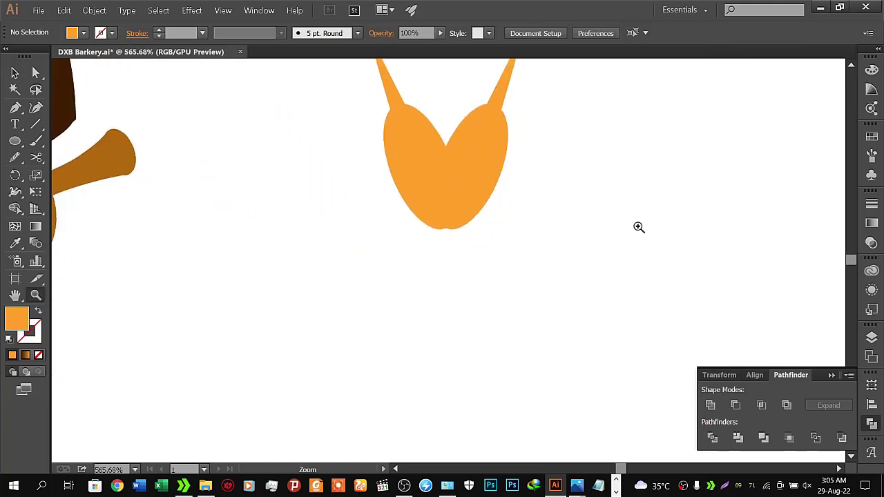
click(637, 227)
key(v)
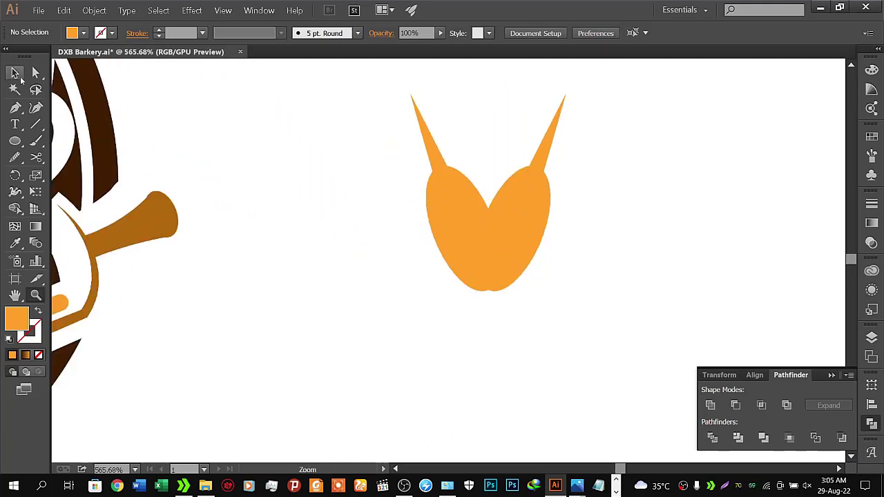
click(450, 250)
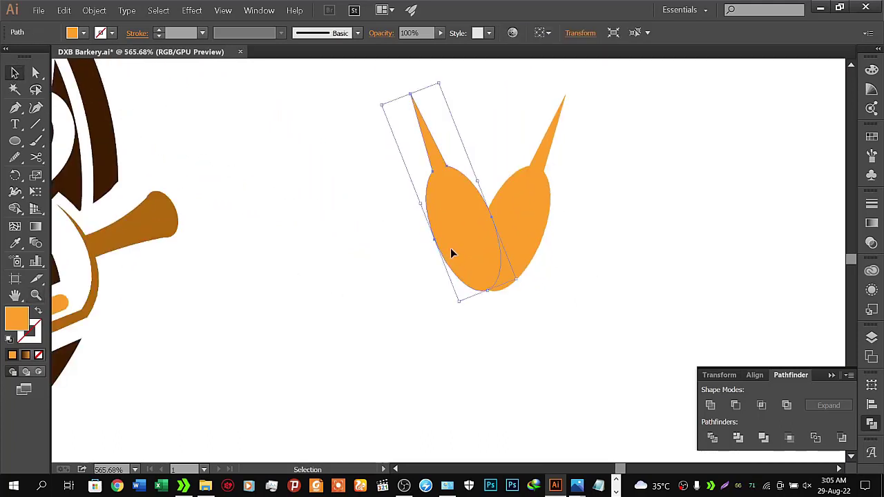
click(536, 266)
click(576, 290)
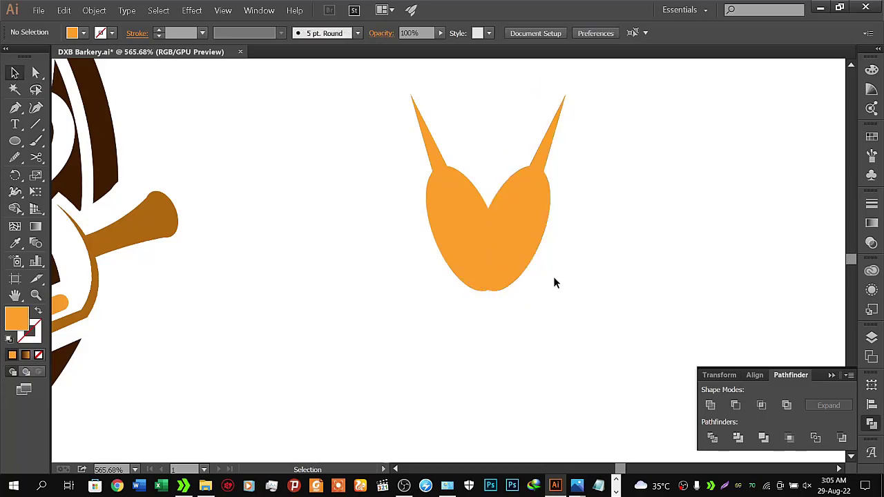
click(523, 252)
key(Left)
key(Left)
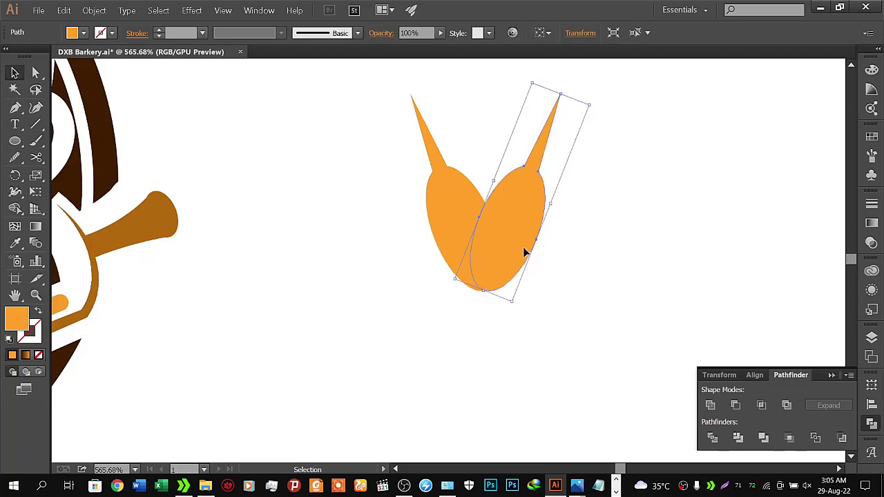
click(327, 339)
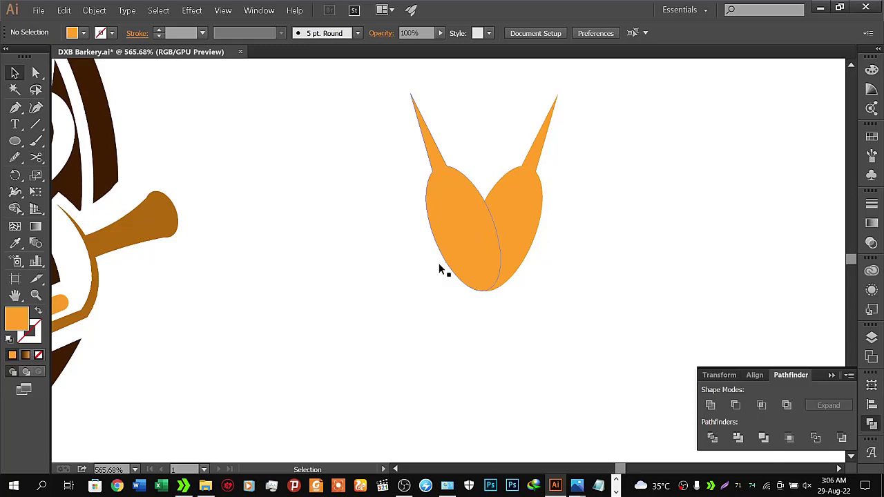
- Group both leaf halves with Ctrl+G and scale the ear piece down
key(z)
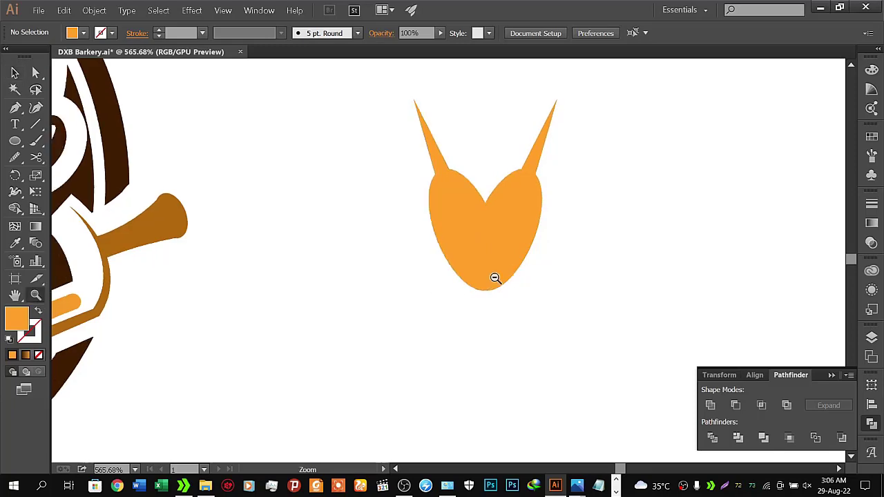
drag(493, 278, 383, 298)
drag(513, 276, 471, 253)
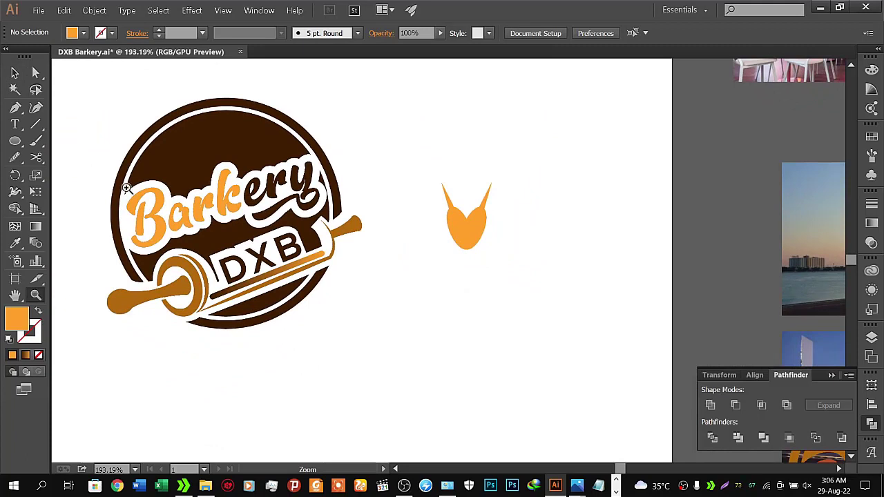
drag(364, 304, 408, 290)
drag(382, 236, 302, 245)
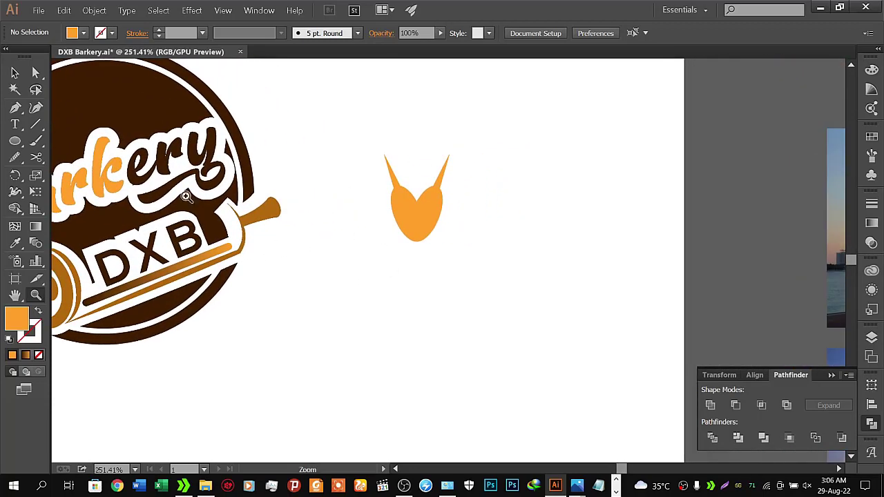
key(v)
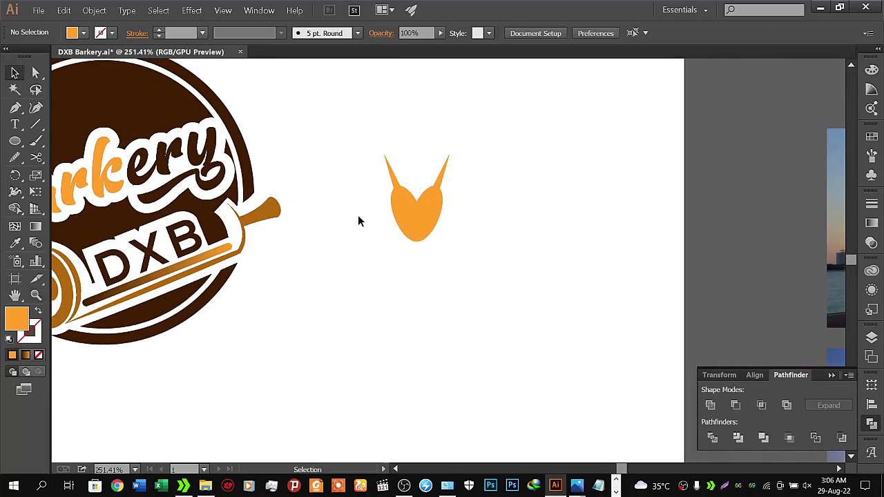
drag(350, 134, 480, 253)
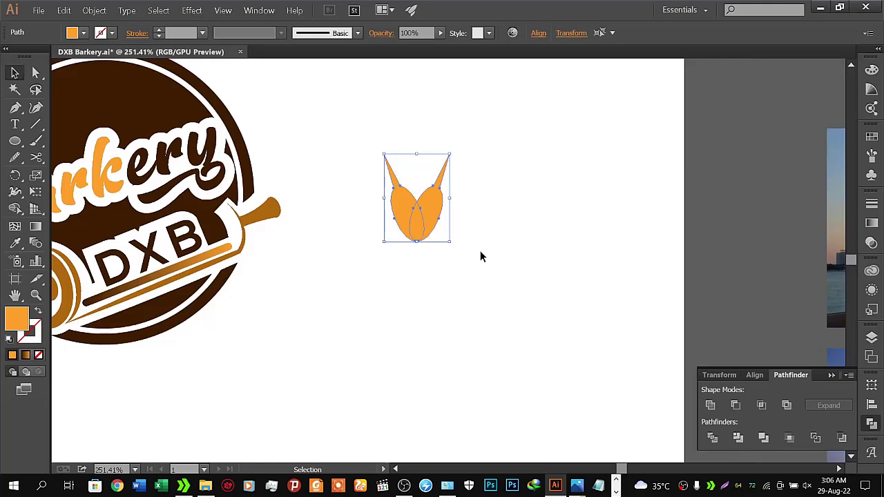
key(ctrl+g)
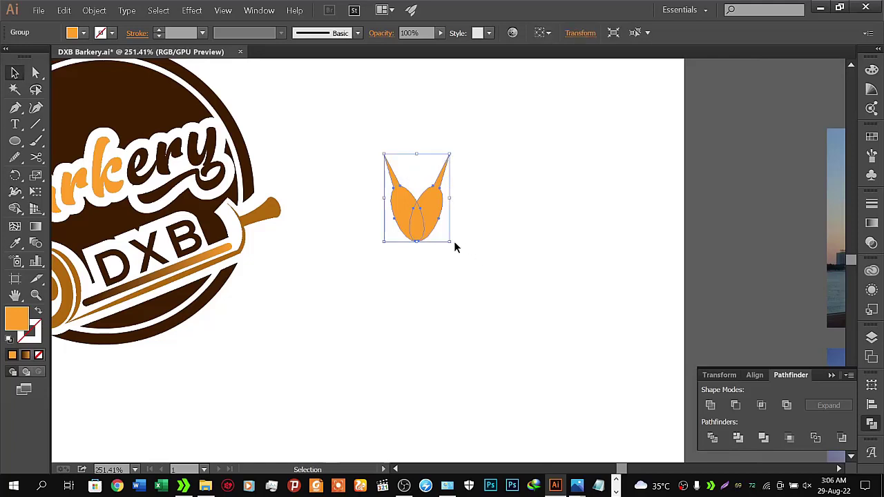
mouse_move(450, 241)
mouse_down()
mouse_move(436, 234)
mouse_move(437, 223)
mouse_move(421, 252)
mouse_move(427, 273)
mouse_up()
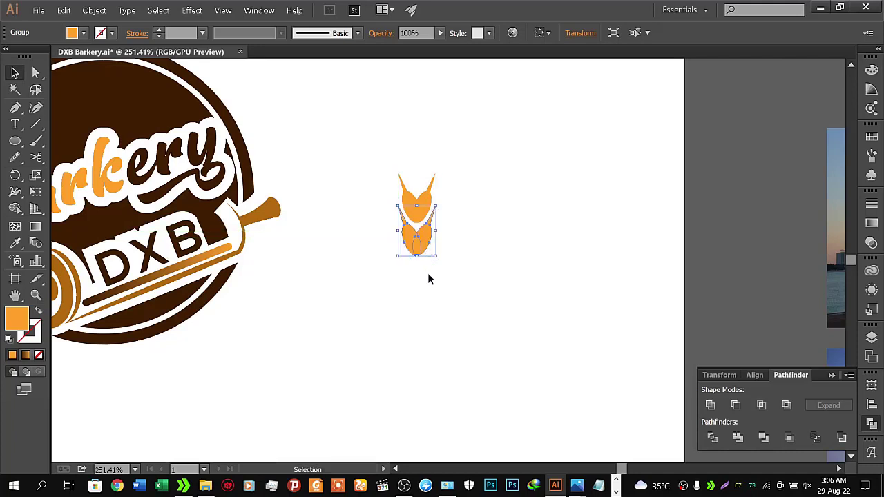
- Duplicate the ear piece downward and repeat it with Ctrl+D into a tall stalk
key(a)
key(ctrl+d)
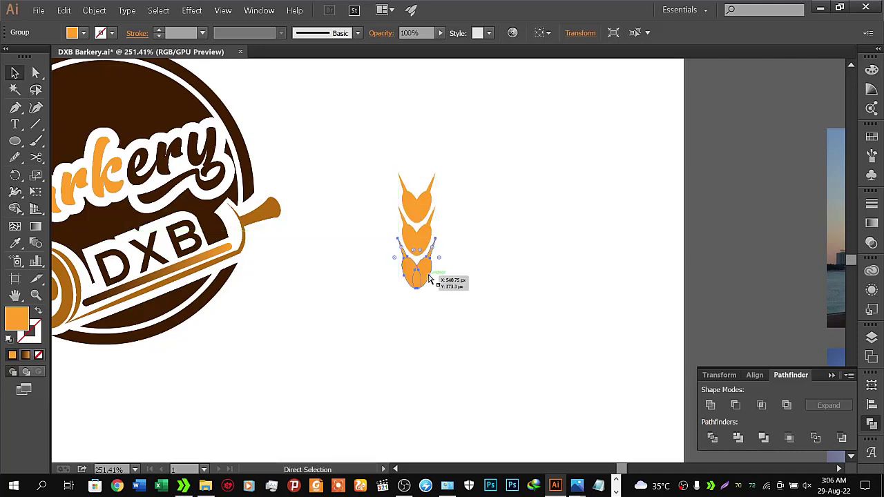
key(ctrl+d)
key(ctrl+d)
key(ctrl+d)
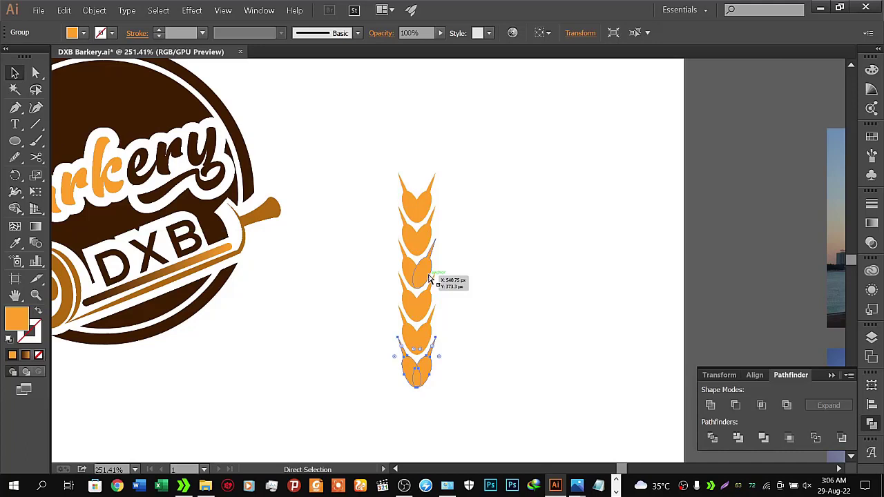
key(ctrl+d)
key(ctrl+d)
key(ctrl+d)
key(ctrl+d)
drag(476, 309, 482, 263)
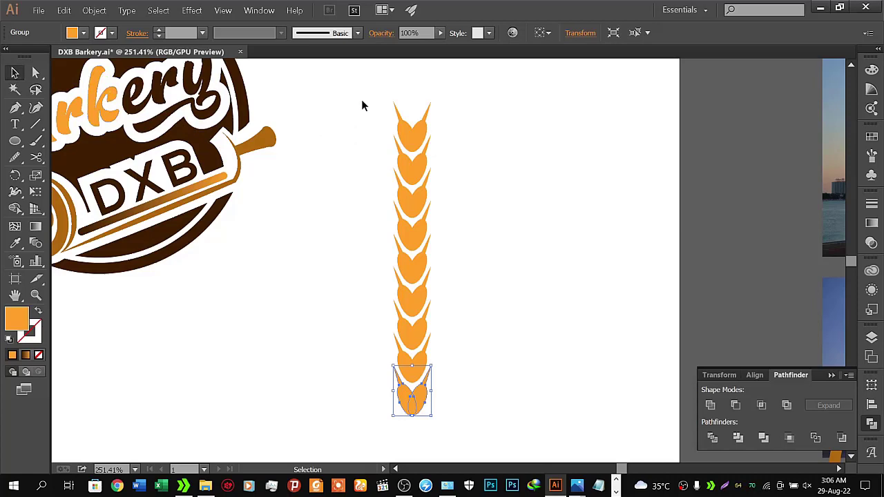
- Select every piece of the wheat stalk and zoom to inspect it
drag(397, 109, 472, 433)
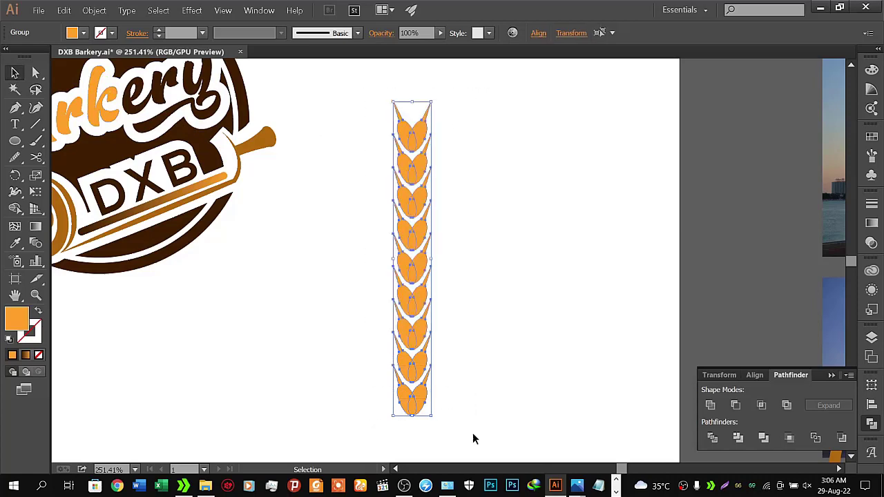
key(z)
click(470, 241)
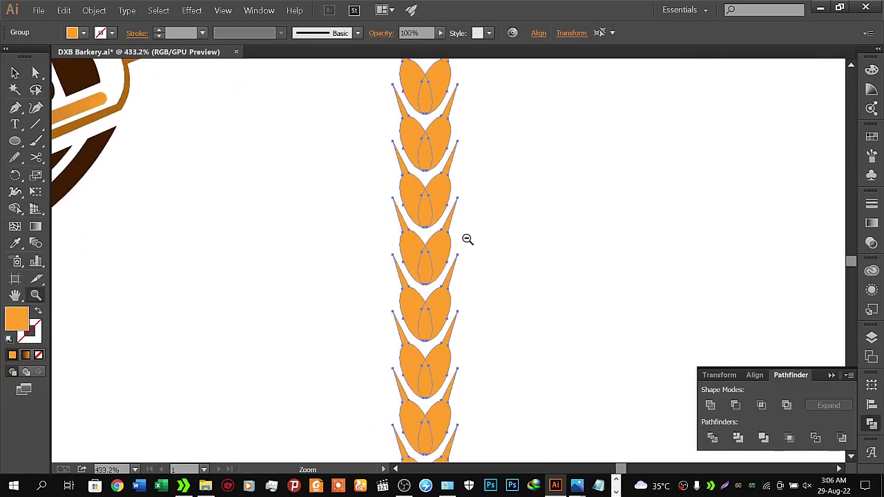
mouse_move(492, 240)
mouse_down()
mouse_move(484, 231)
mouse_move(470, 239)
mouse_move(495, 227)
mouse_move(482, 207)
mouse_up()
click(505, 251)
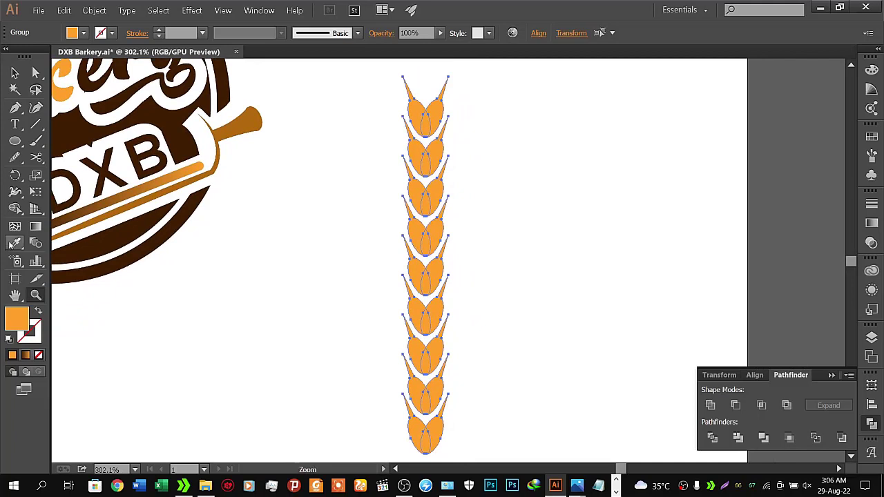
click(16, 211)
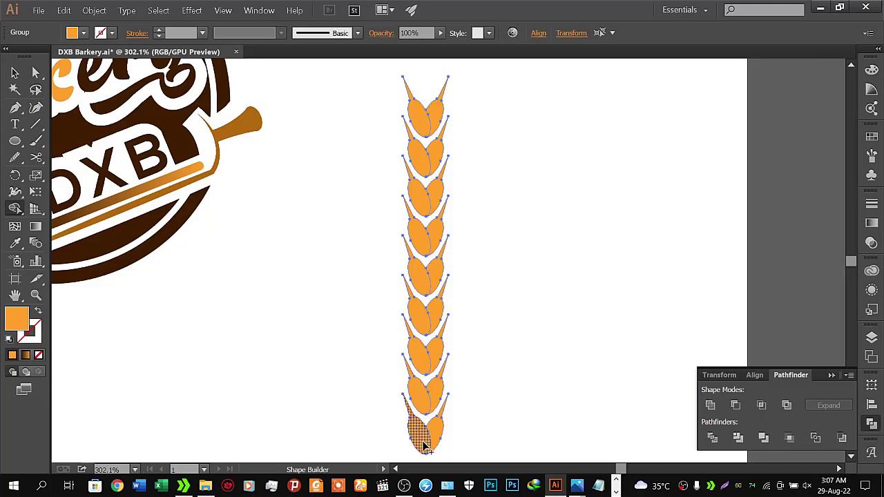
- Ungroup the top three wheat grains
click(15, 72)
click(324, 263)
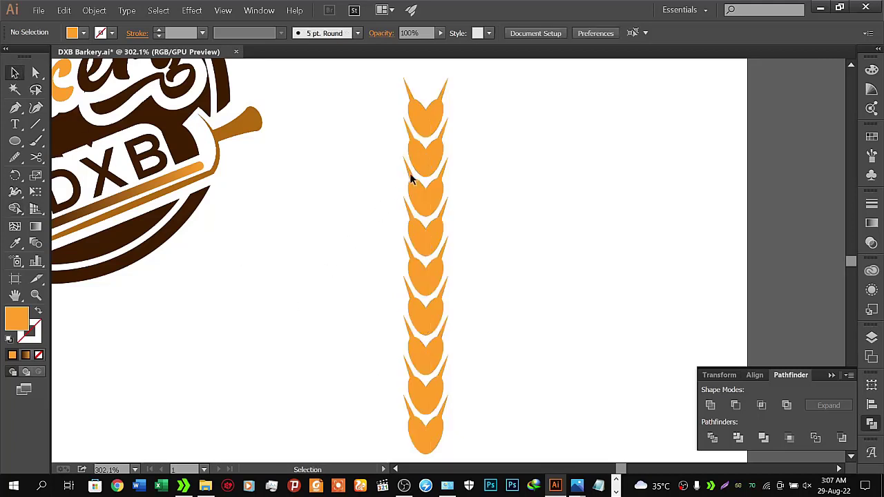
click(438, 117)
right_click(438, 115)
click(372, 173)
click(424, 123)
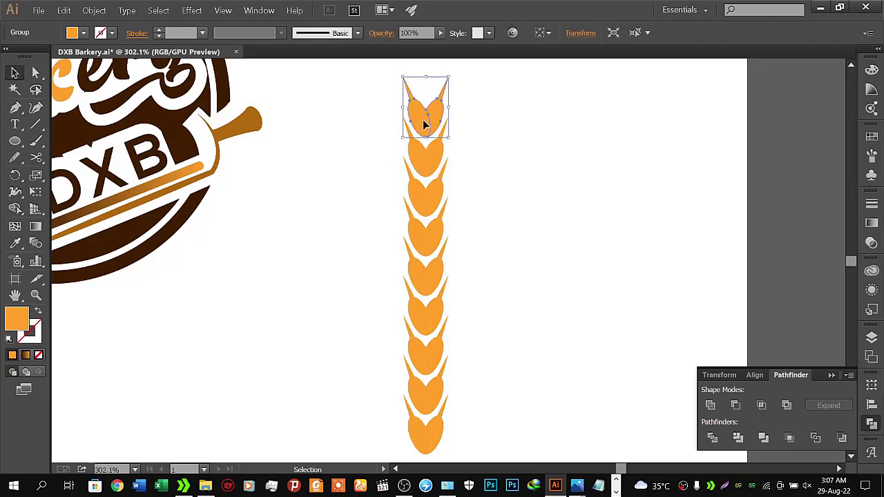
click(422, 149)
click(458, 145)
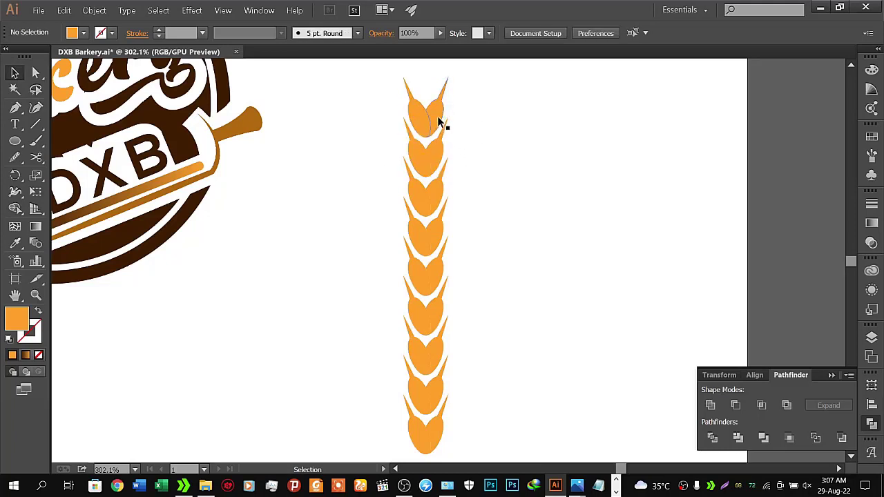
click(437, 119)
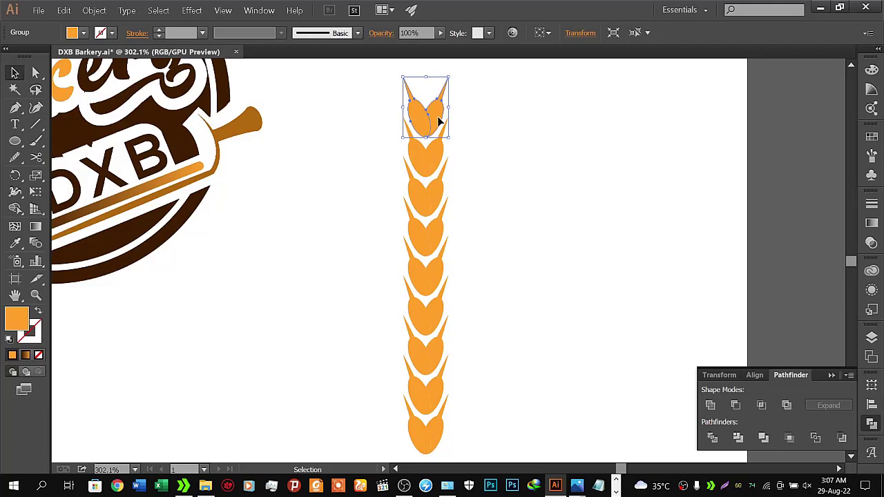
right_click(437, 118)
click(474, 176)
click(437, 161)
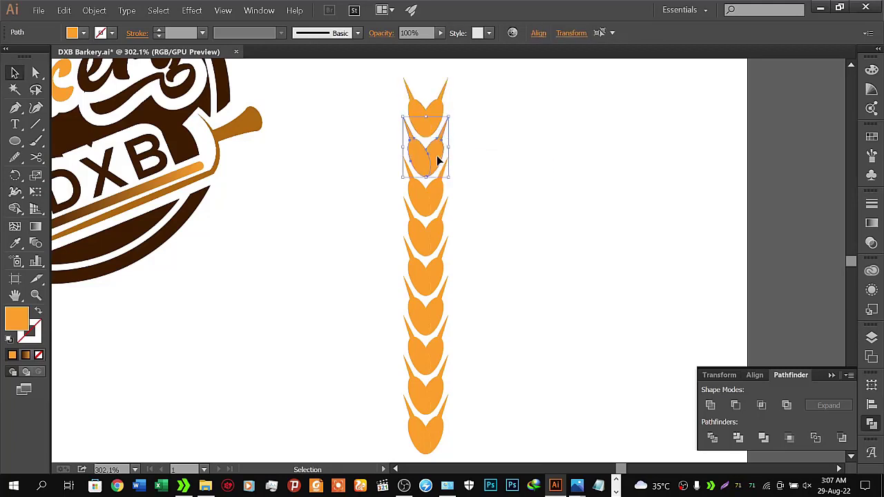
right_click(438, 161)
click(455, 216)
click(429, 197)
right_click(430, 198)
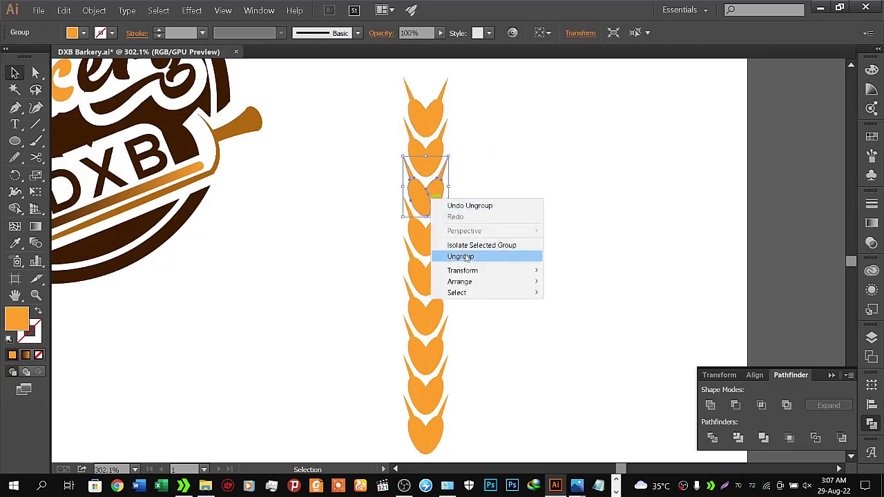
click(466, 256)
- Ungroup the remaining six grains, from the fourth down to the bottom
right_click(434, 244)
click(459, 297)
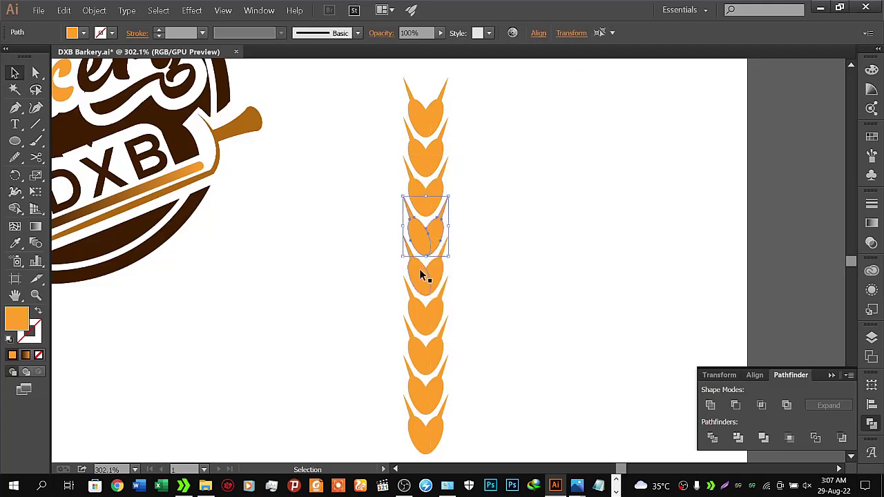
click(420, 273)
right_click(420, 273)
click(449, 326)
click(423, 319)
right_click(423, 320)
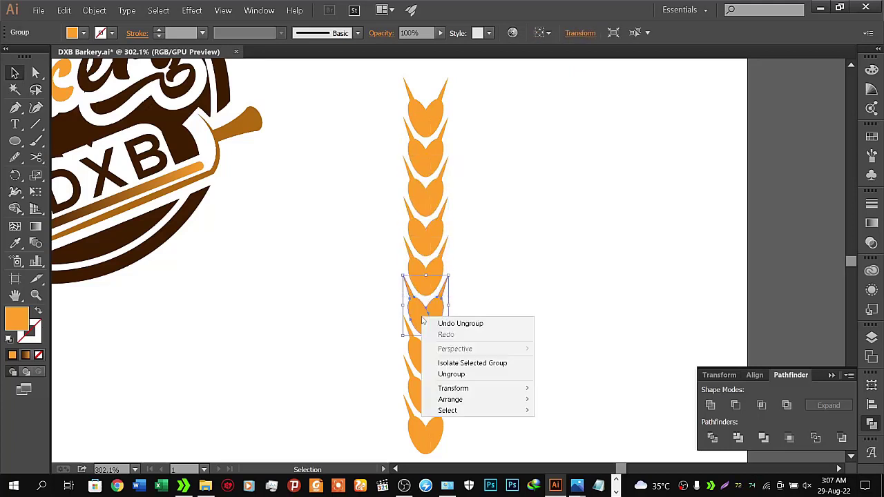
click(451, 374)
click(426, 357)
right_click(427, 357)
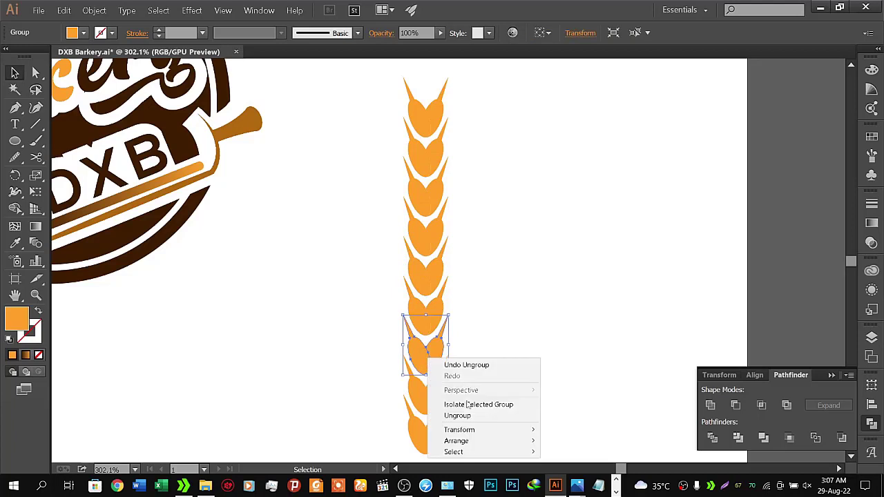
click(457, 415)
click(435, 398)
right_click(434, 396)
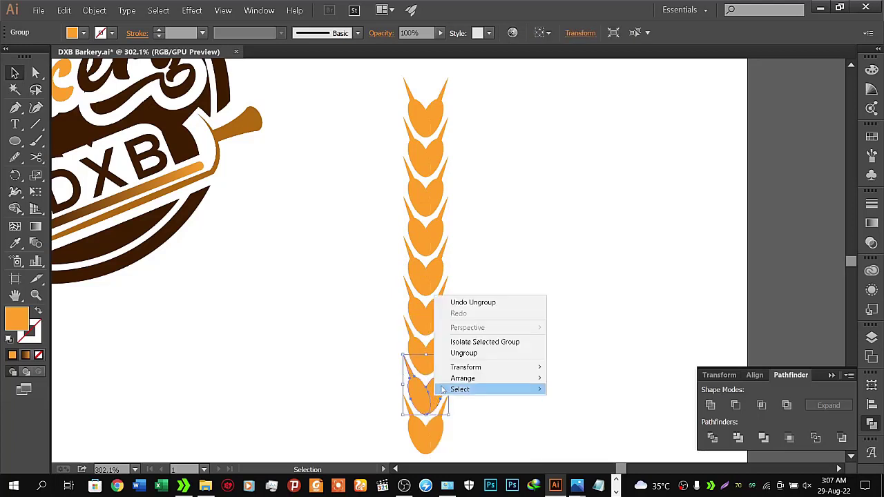
click(461, 356)
click(441, 435)
right_click(441, 435)
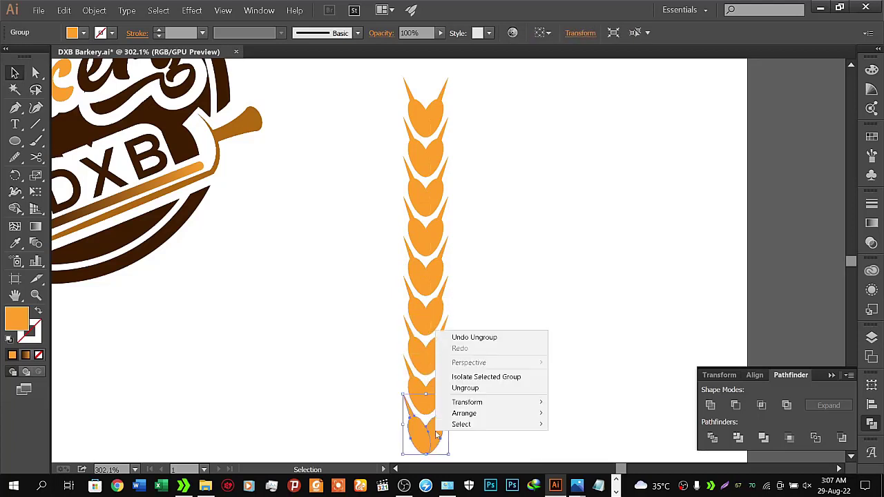
click(460, 389)
- Group the nine right-hand grain halves and nudge them slightly right
click(499, 297)
click(435, 127)
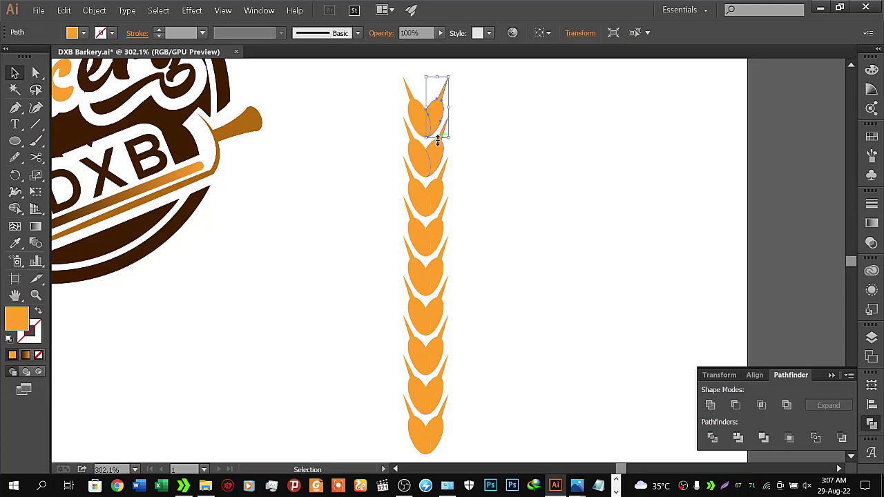
shift+click(439, 156)
shift+click(443, 201)
shift+click(443, 242)
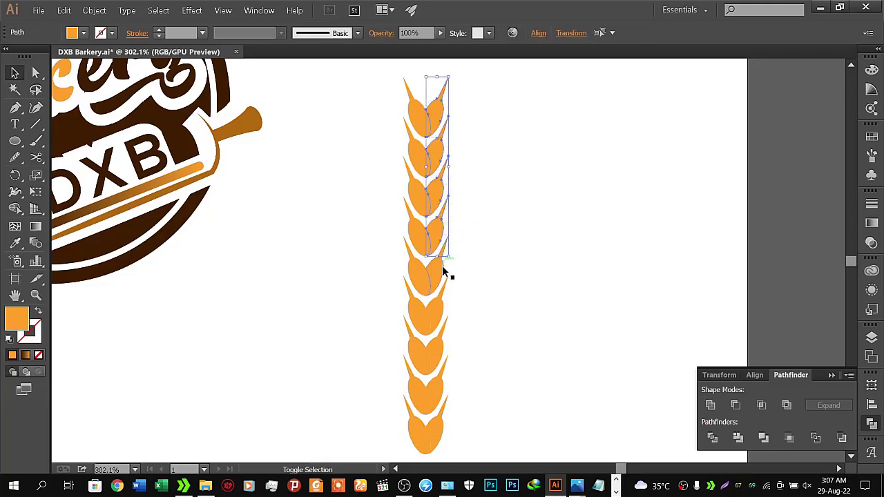
shift+click(439, 283)
shift+click(439, 321)
shift+click(443, 366)
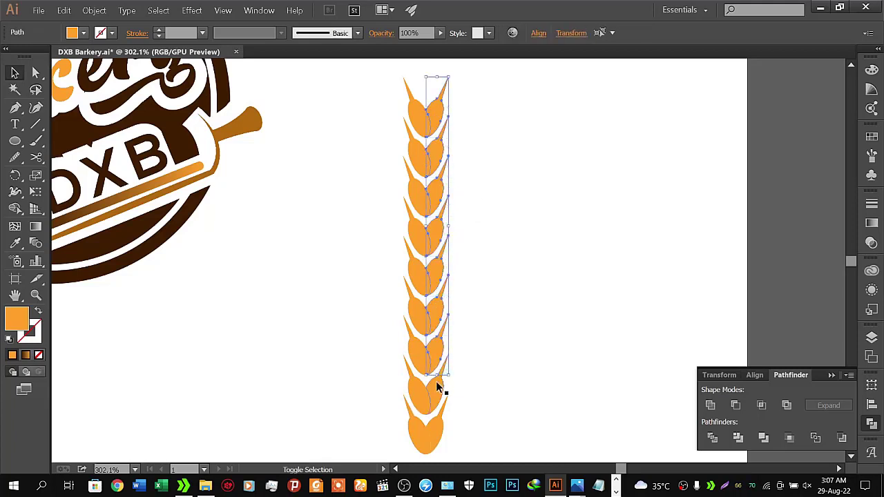
shift+click(442, 405)
shift+click(444, 427)
key(ctrl+g)
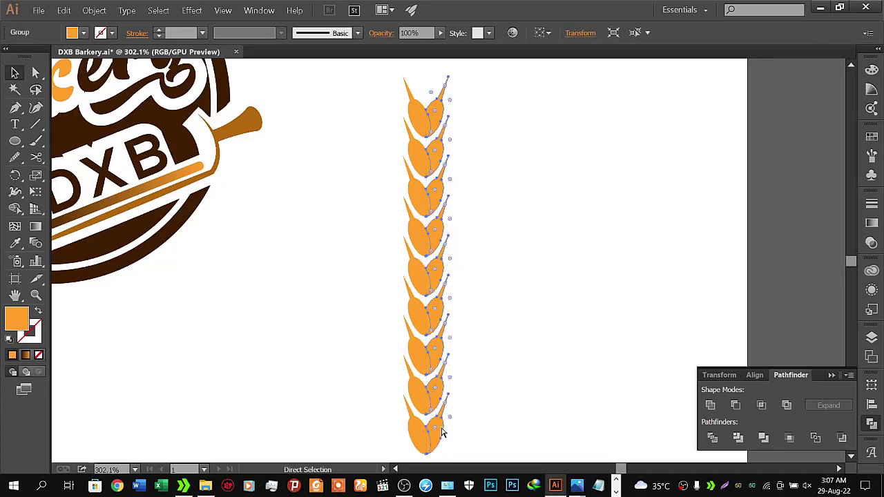
key(Right)
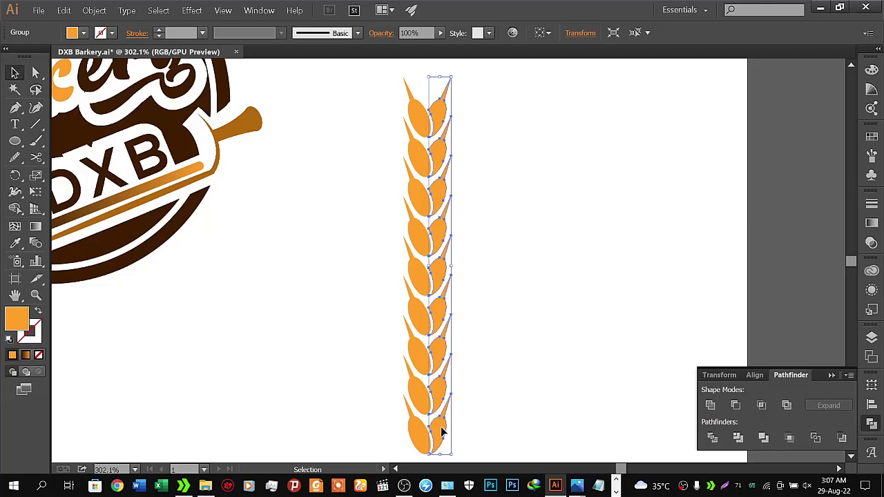
click(506, 340)
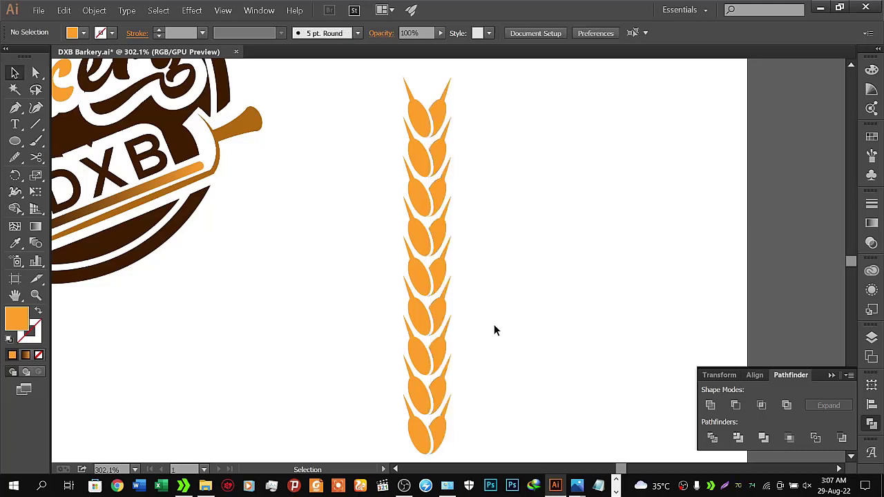
- Marquee-select every wheat grain and group them into one ear with Ctrl+G
drag(506, 259, 501, 249)
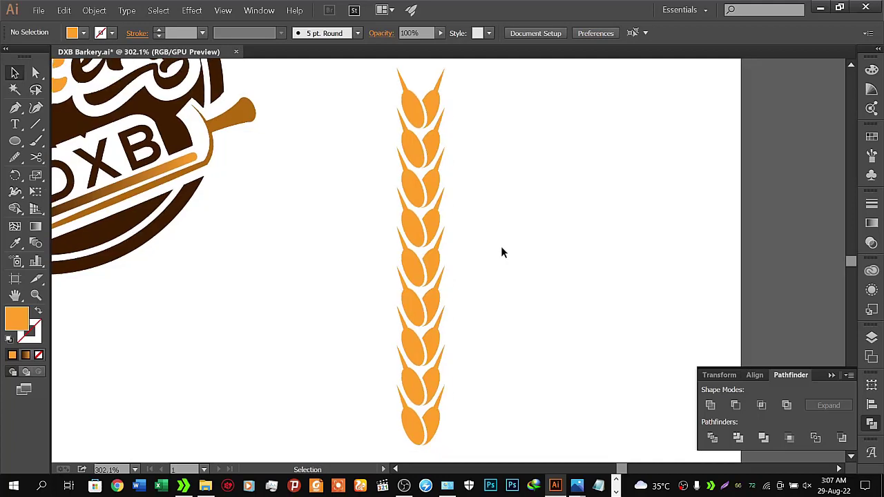
scroll(503, 248, down, 2)
key(z)
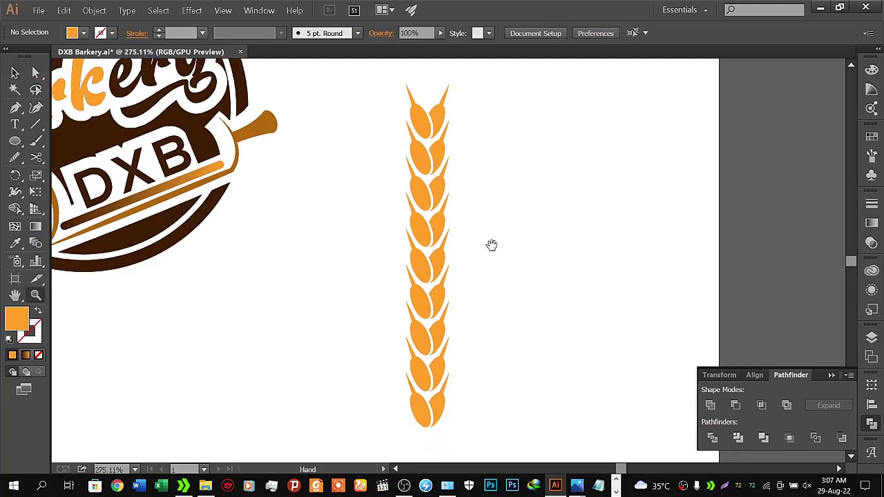
click(17, 72)
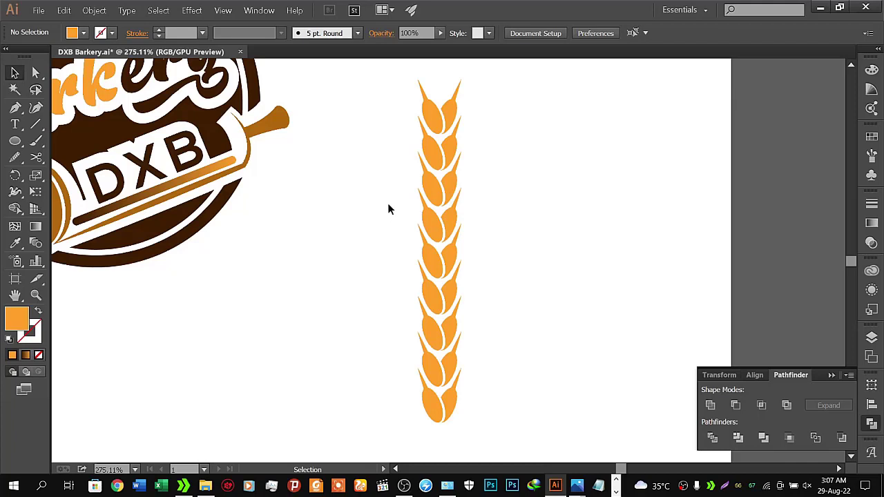
key(z)
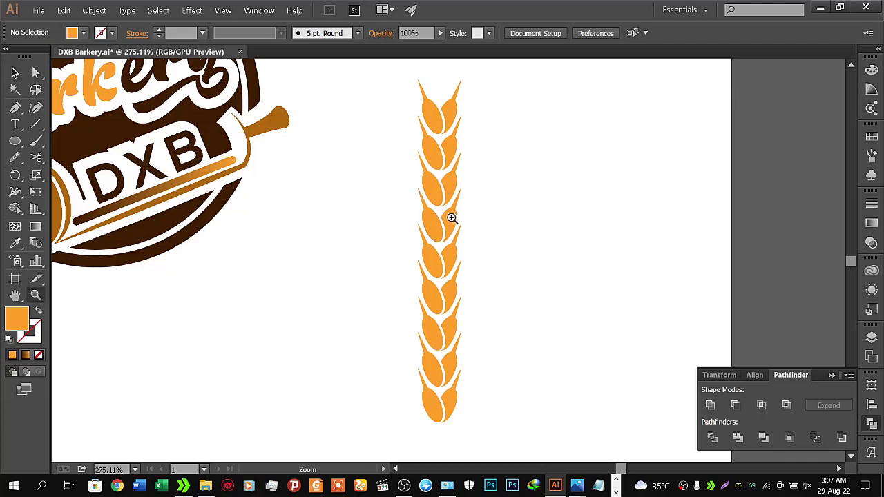
click(16, 72)
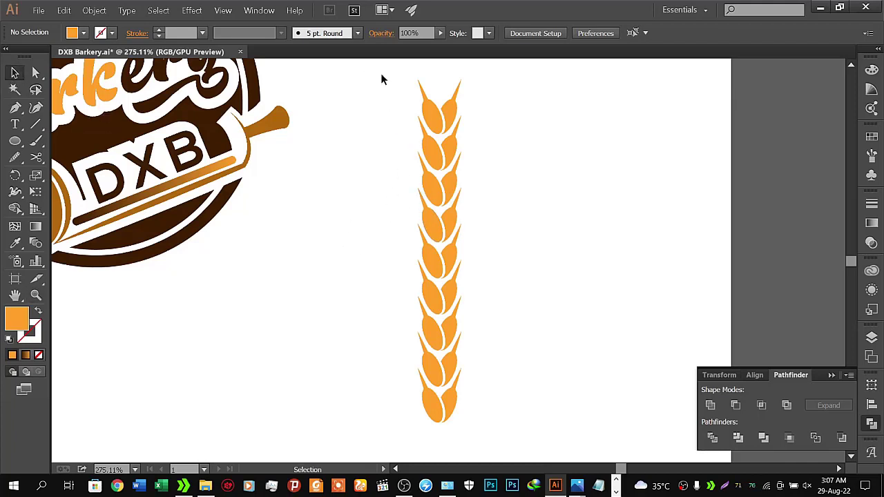
drag(365, 72, 527, 424)
key(ctrl+g)
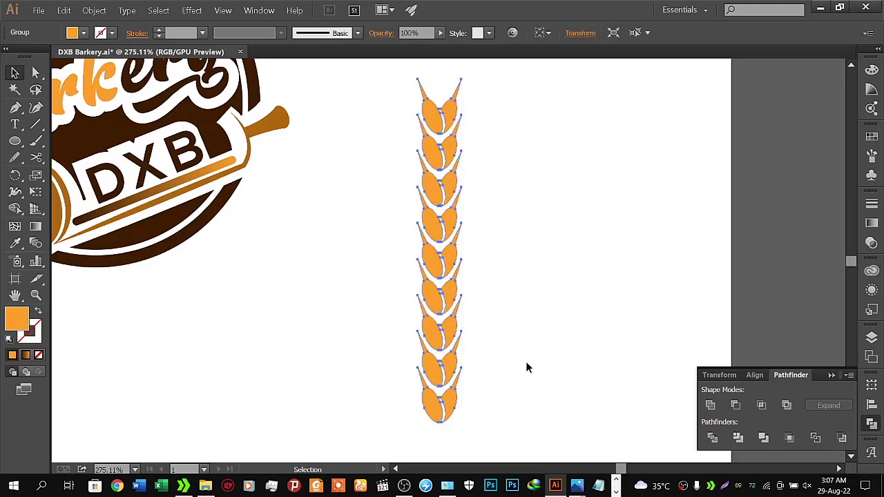
- Zoom in on the top of the wheat ear
click(526, 367)
key(z)
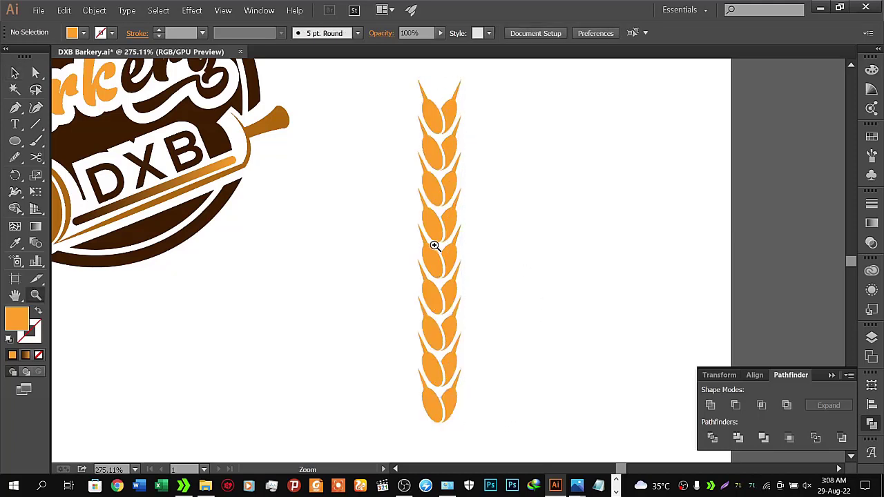
click(469, 158)
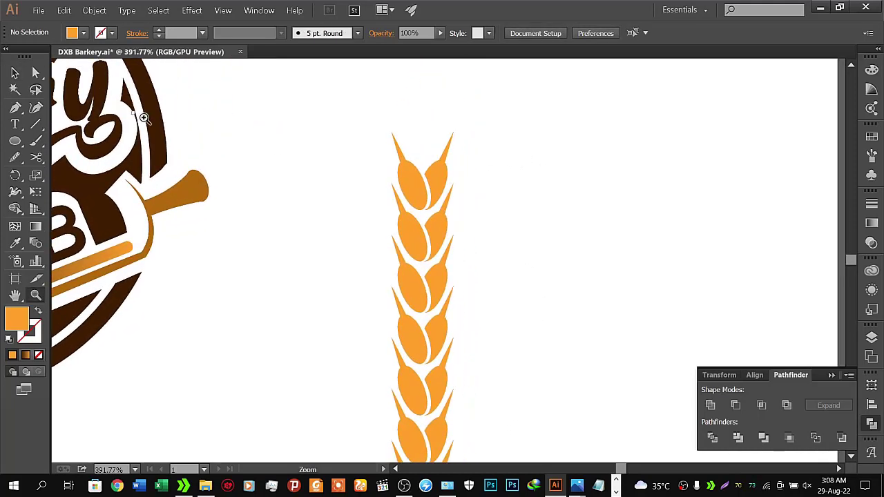
click(15, 73)
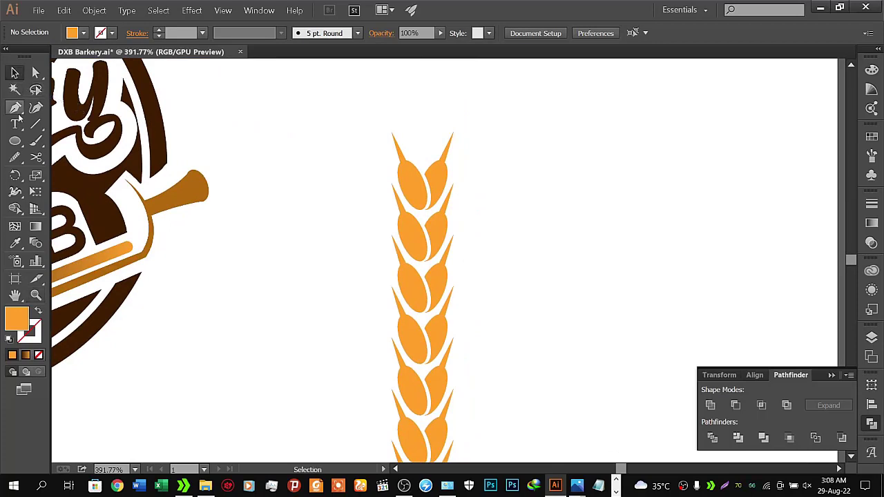
- Draw a vertical orange-stroked, unfilled stem line above the wheat ear
click(15, 107)
click(38, 311)
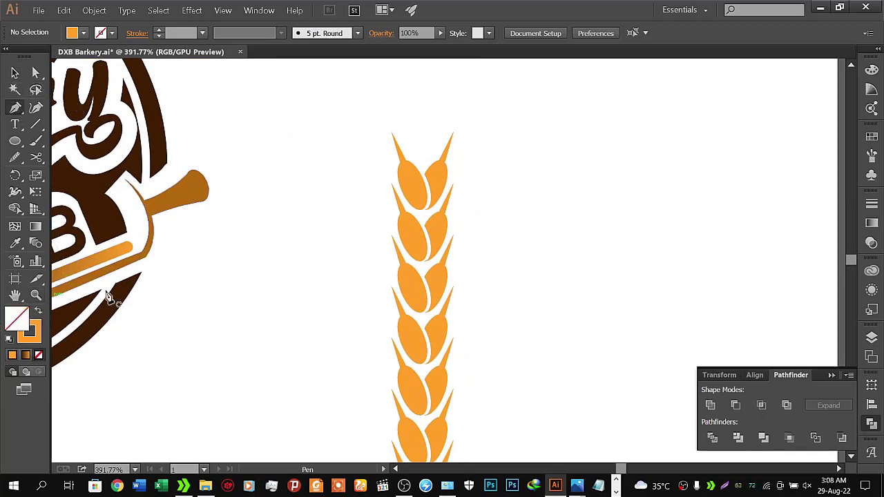
click(421, 158)
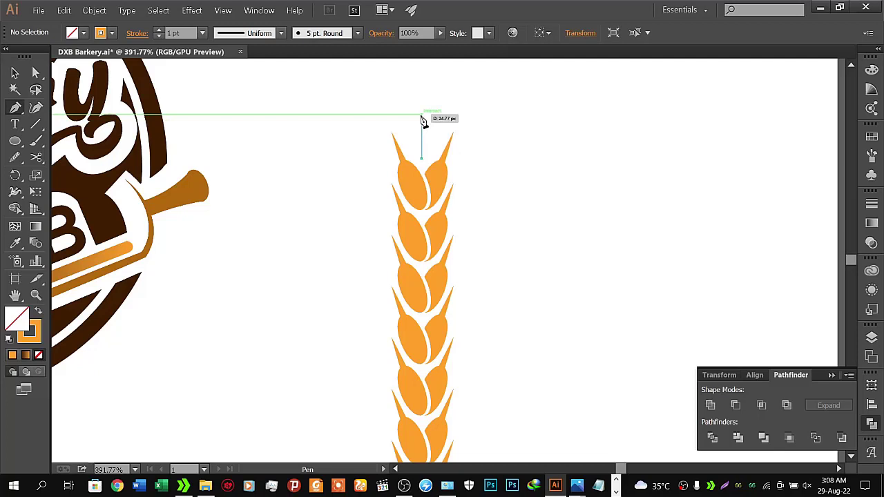
click(421, 115)
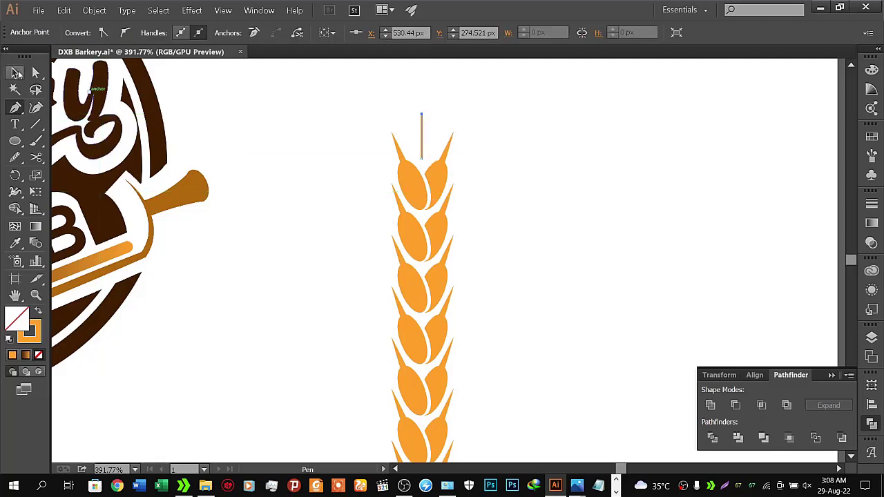
- Give the stem line a 5 pt stroke with the tapered width profile
click(17, 72)
click(405, 118)
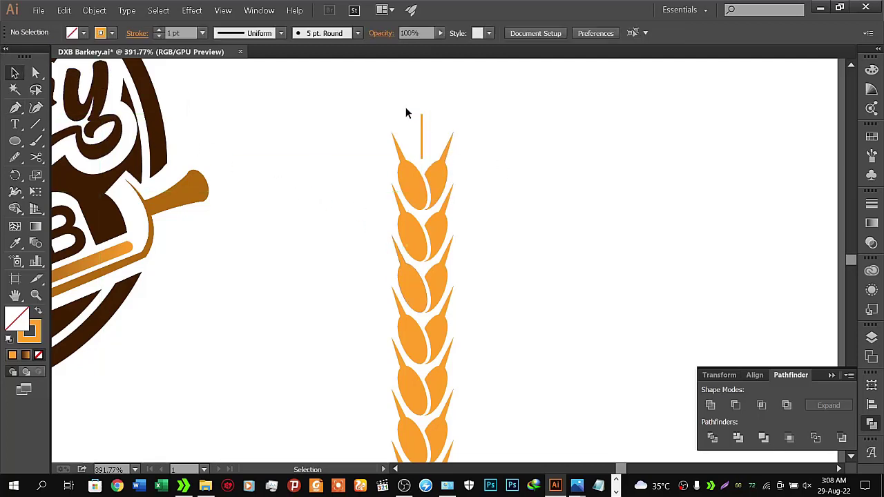
drag(406, 113, 432, 121)
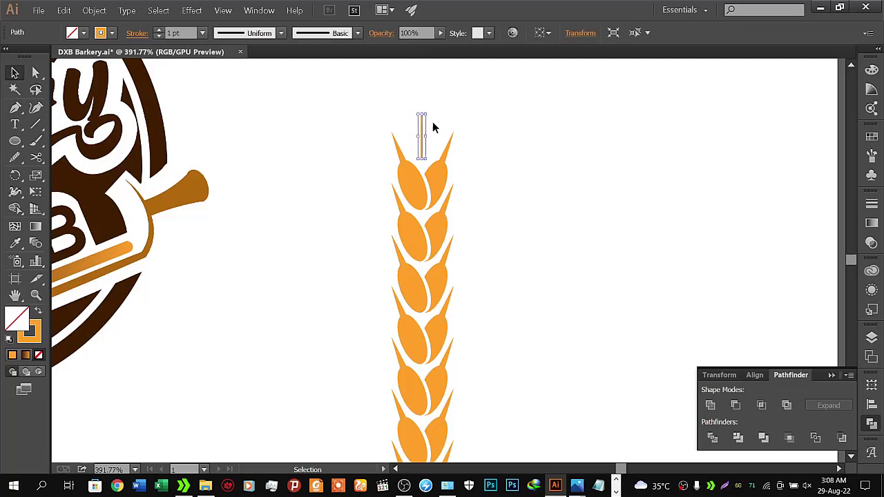
click(158, 30)
click(158, 30)
click(158, 30)
click(240, 36)
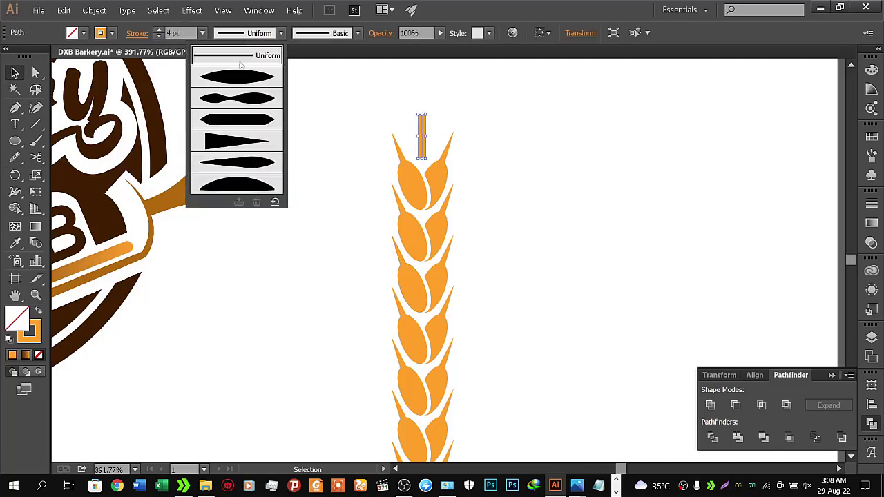
click(238, 139)
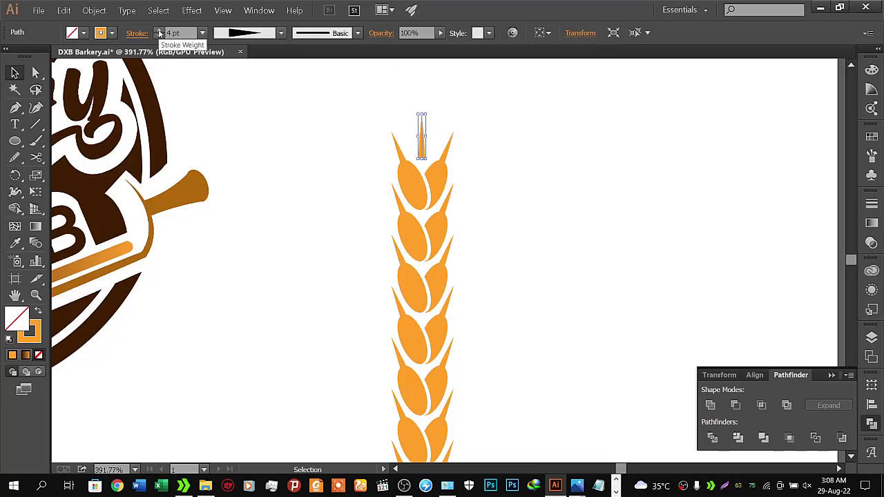
click(158, 31)
click(231, 123)
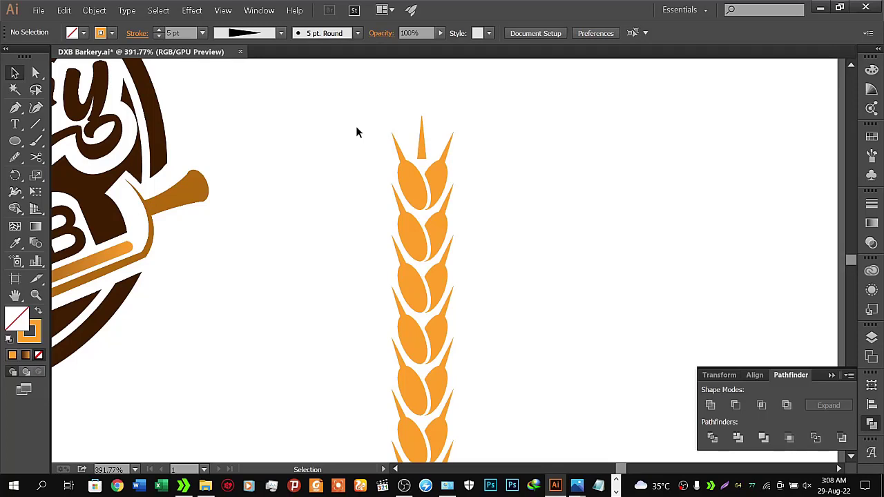
key(a)
key(v)
- Move the spike right of the stalk and draw a small solid-orange ellipse below it
drag(421, 144, 534, 158)
click(14, 141)
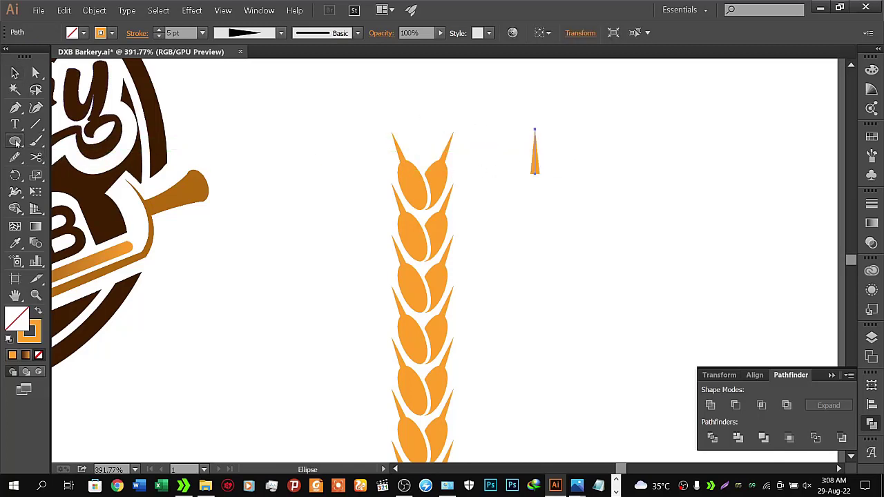
drag(521, 207, 539, 250)
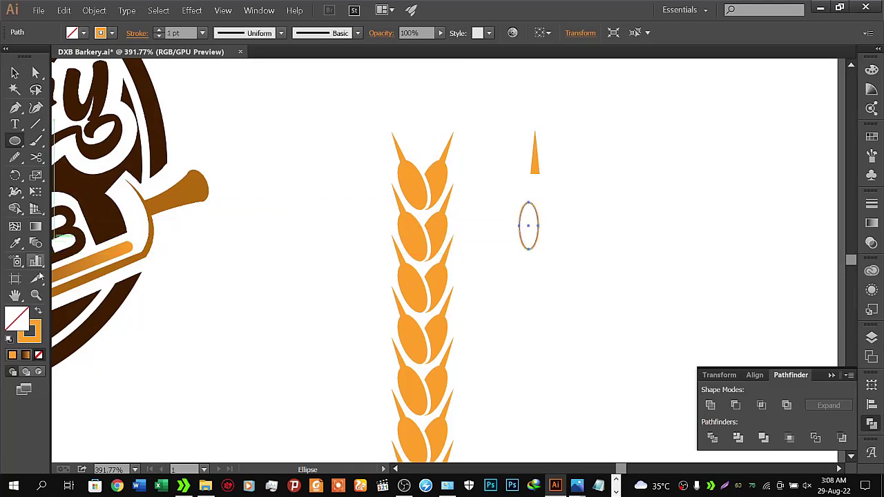
click(38, 311)
key(v)
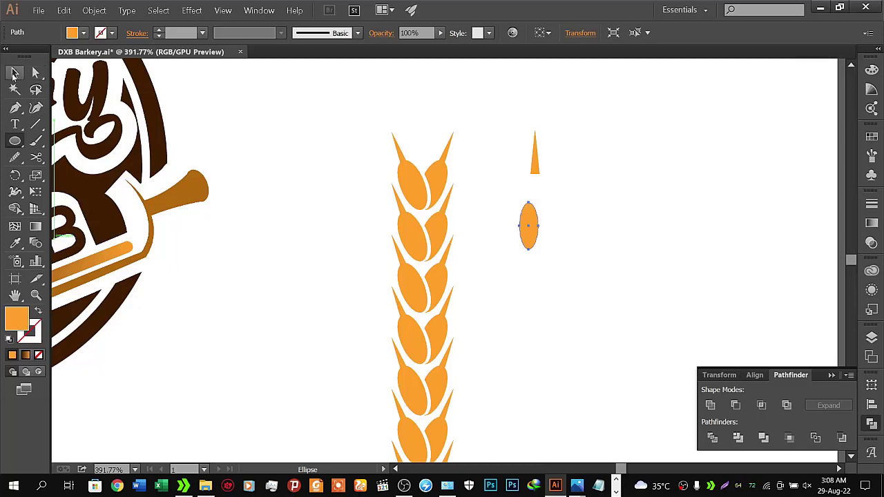
- Position the ellipse directly under the spike and zoom in on the grain
click(516, 179)
click(537, 168)
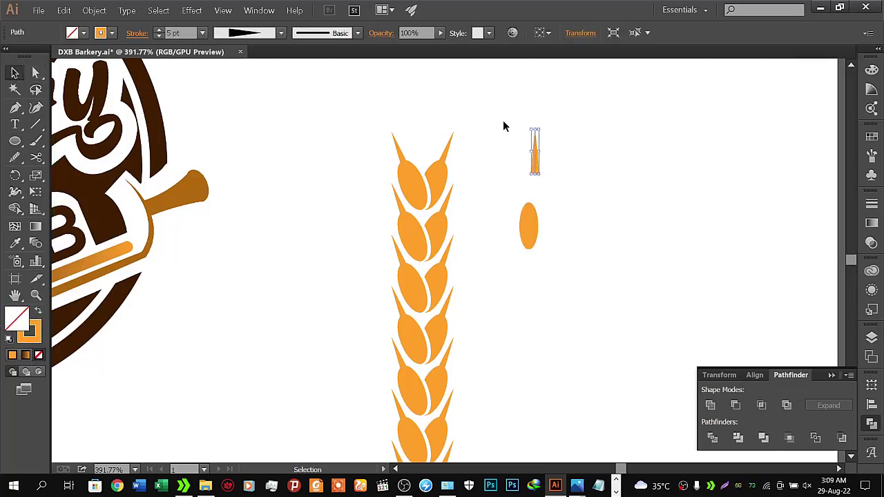
drag(530, 226, 539, 202)
click(558, 232)
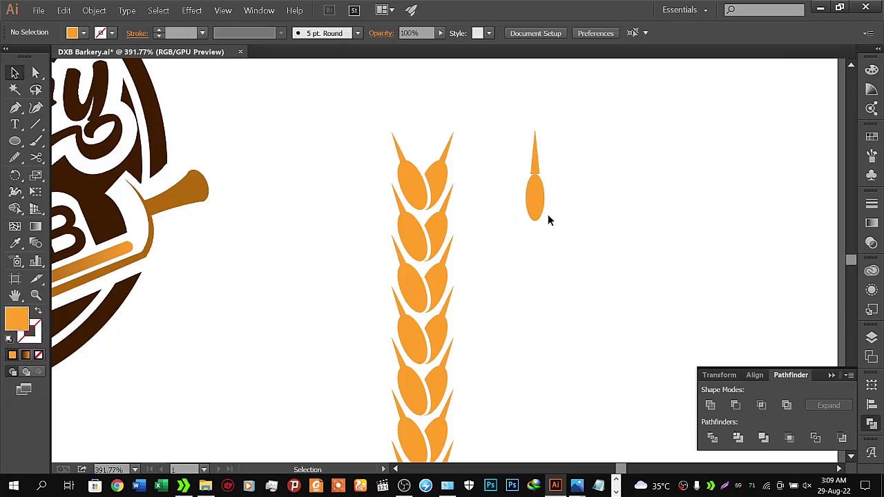
key(z)
click(610, 152)
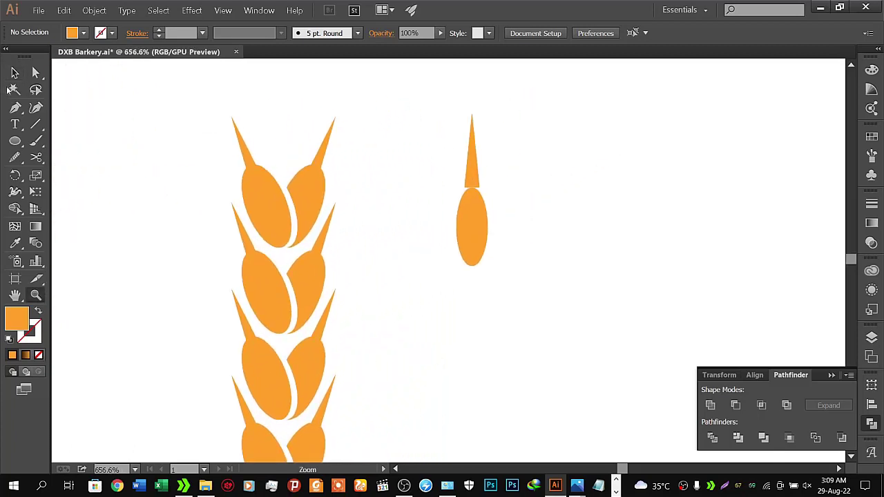
- Fine-tune the ellipse's vertical position under the spike with arrow-key nudges
click(15, 73)
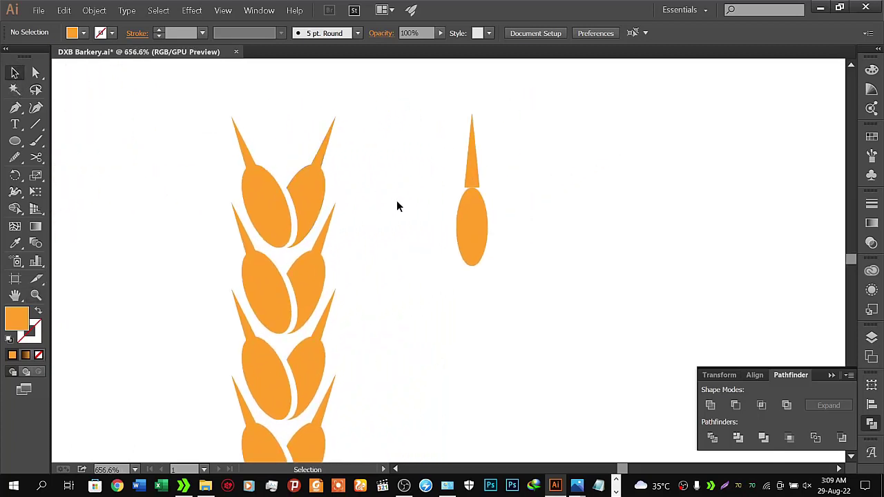
click(472, 201)
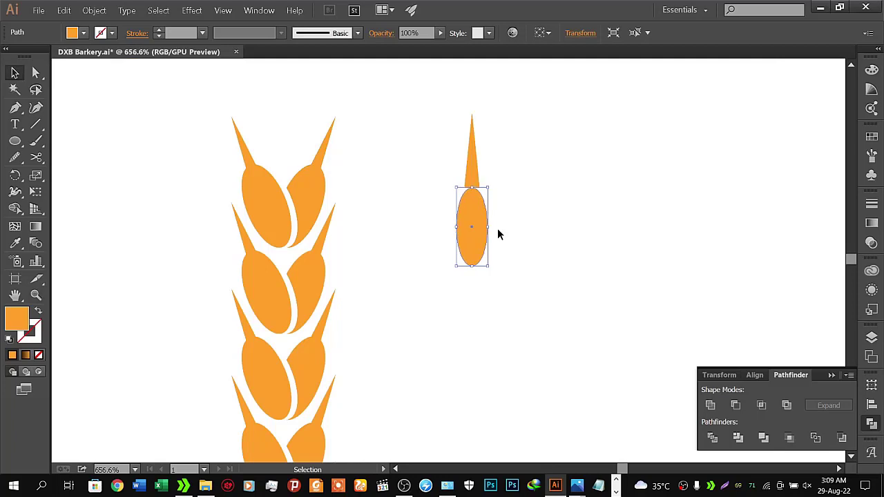
key(Up)
key(Up)
key(Down)
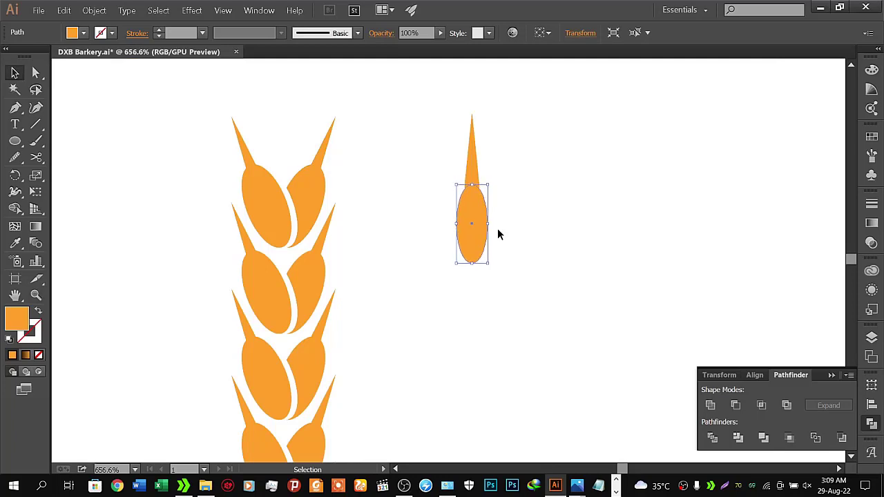
key(Down)
key(Up)
key(Up)
click(498, 231)
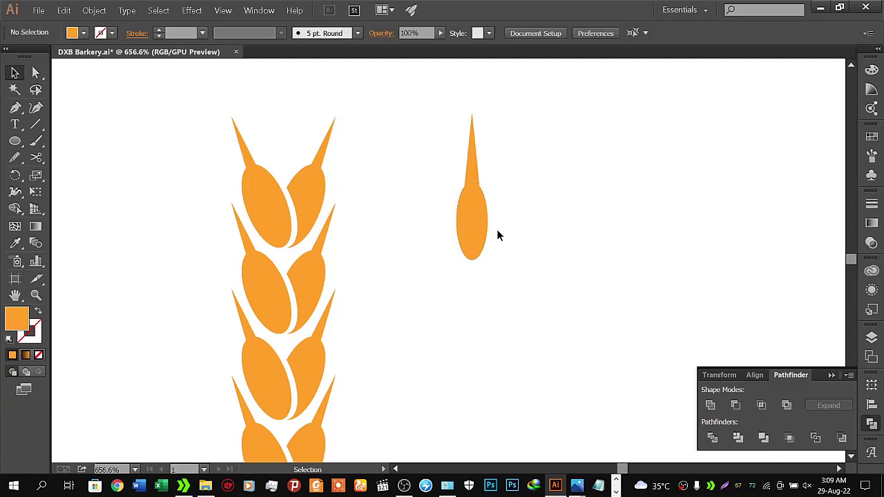
- Expand the spike's tapered stroke into a filled shape with Object > Expand Appearance
click(474, 173)
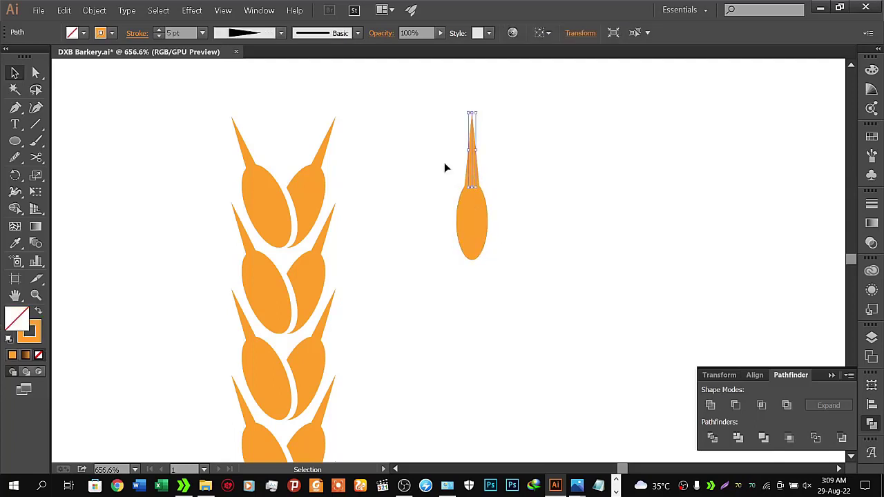
click(94, 9)
click(110, 127)
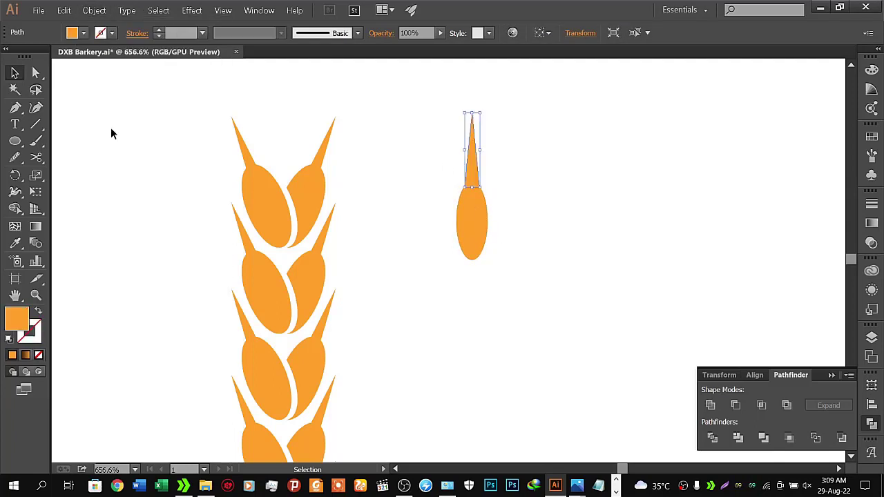
click(94, 10)
click(109, 119)
click(141, 138)
- Unite the spike and ellipse into one grain and Alt-drag a copy onto the stalk top
drag(446, 150, 548, 276)
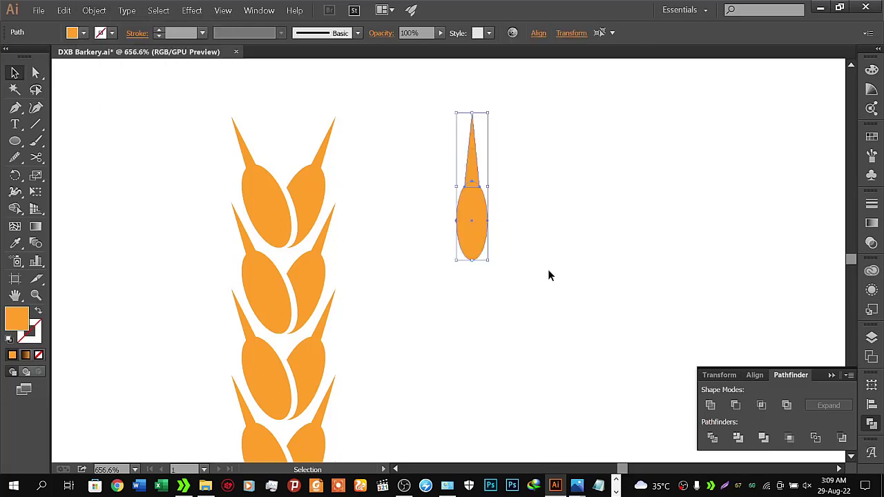
click(809, 375)
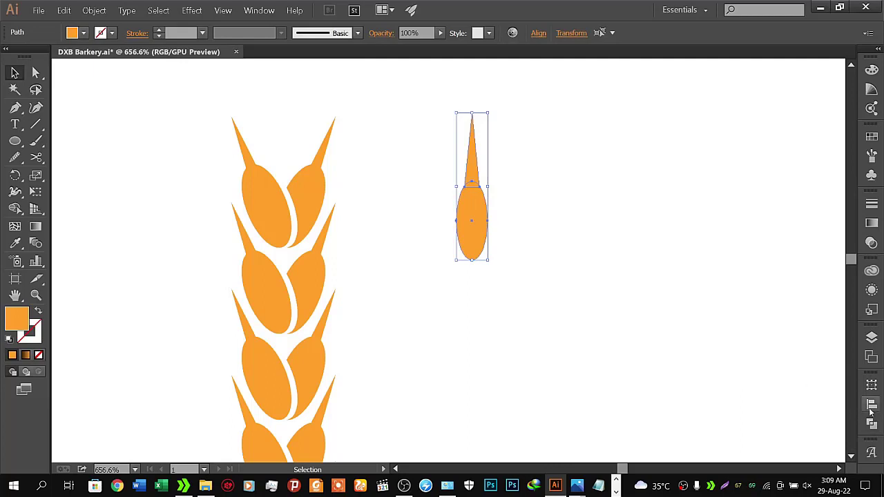
click(872, 404)
click(791, 375)
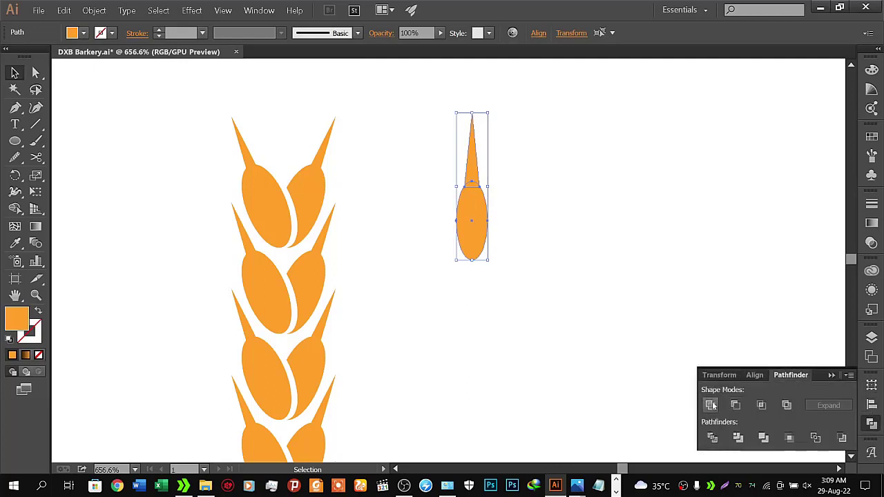
click(711, 406)
click(467, 354)
mouse_move(429, 136)
mouse_down()
mouse_move(509, 264)
mouse_move(480, 245)
mouse_move(481, 224)
mouse_move(289, 156)
mouse_up()
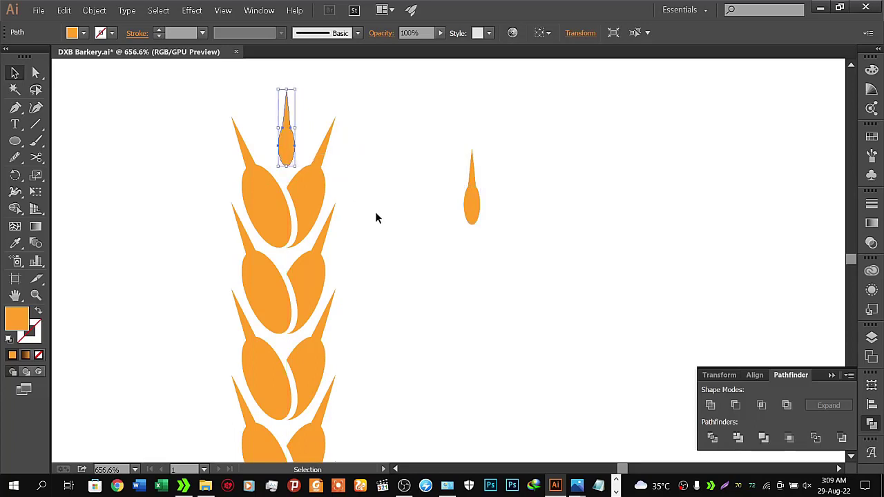
- Nudge the grain copy into place on top of the stalk
key(Down)
key(Down)
key(Down)
key(Left)
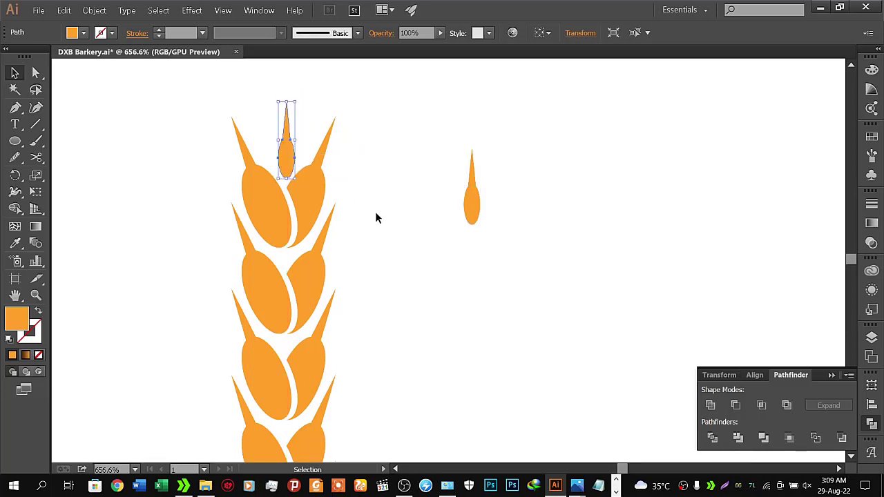
key(Up)
key(Down)
key(Up)
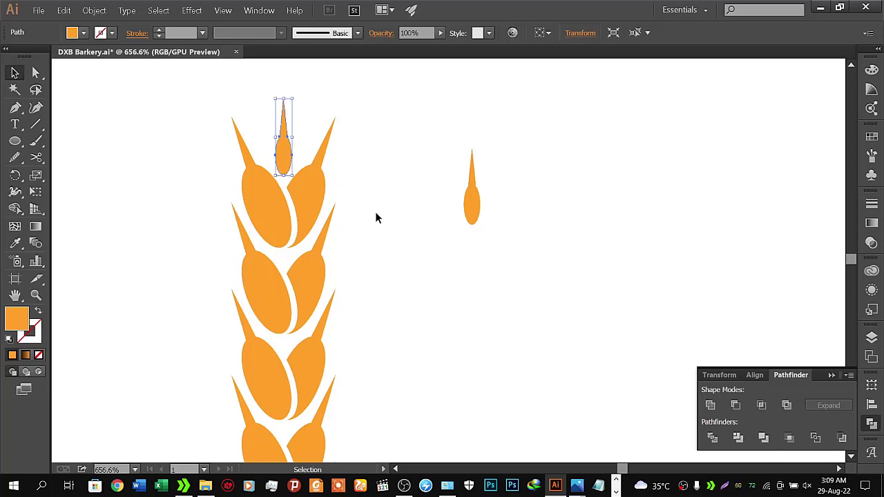
key(Down)
key(Up)
- Stretch the top grain slightly taller into a slim point
key(z)
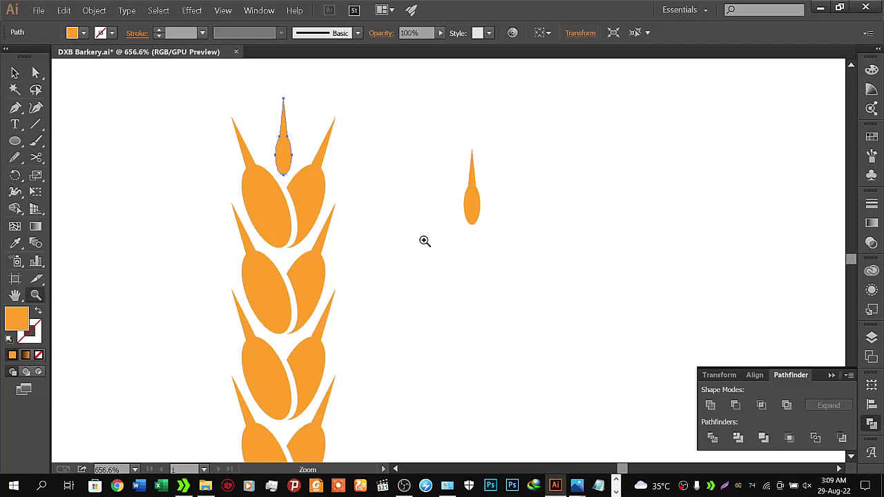
scroll(422, 241, down, 3)
drag(427, 267, 425, 205)
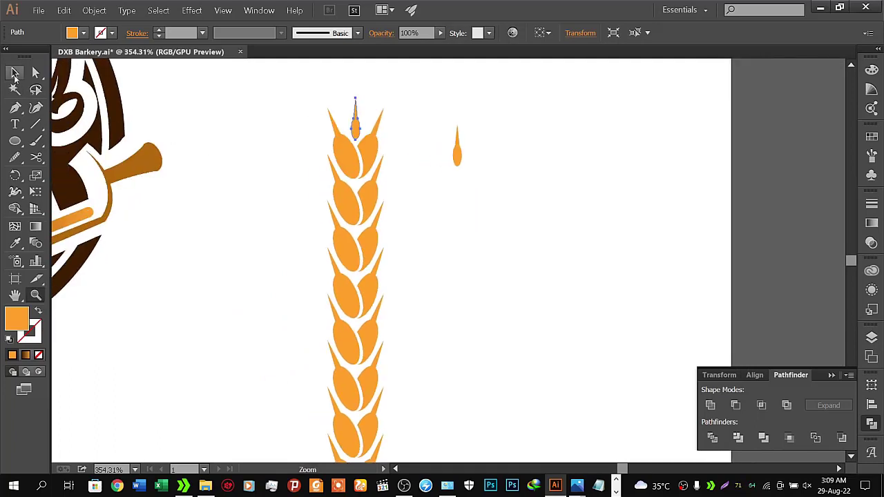
click(14, 73)
drag(355, 97, 355, 91)
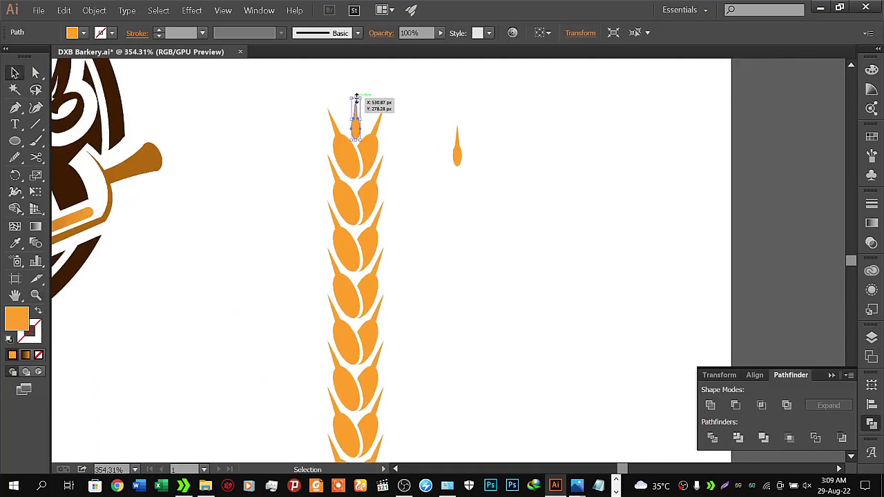
- Move the spare grain onto the pasteboard at top right and zoom out to the badge
click(435, 217)
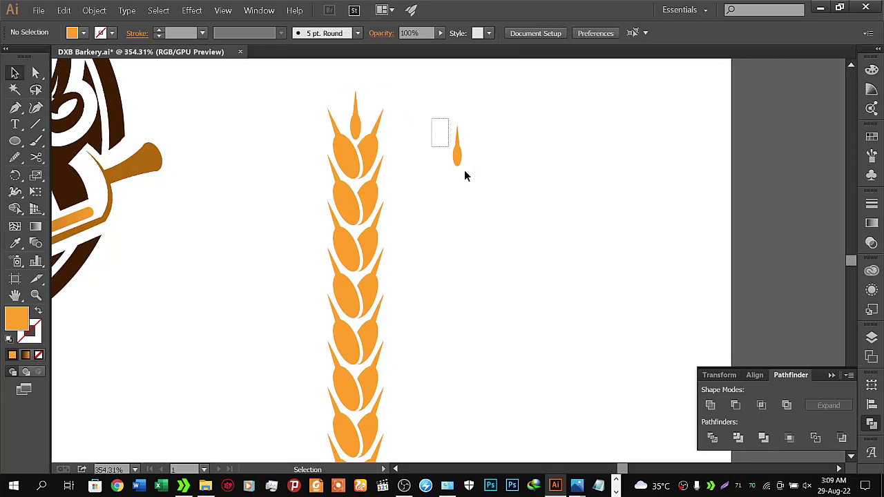
drag(456, 154, 827, 90)
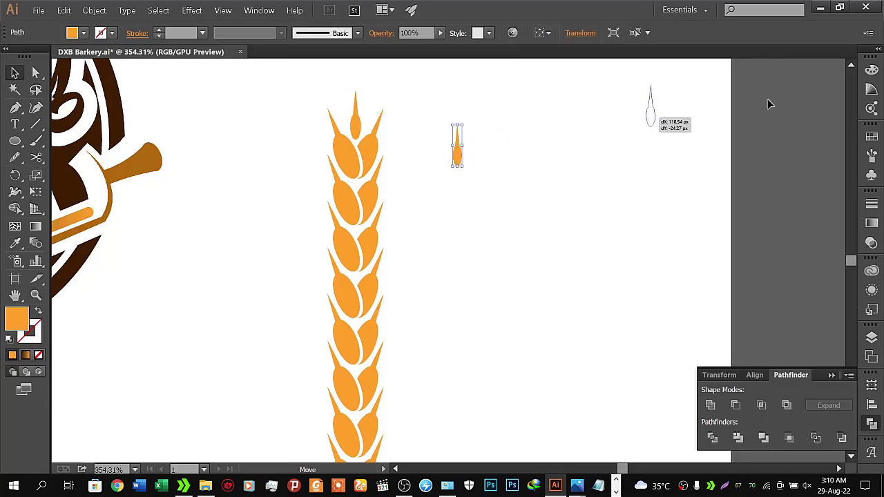
click(592, 174)
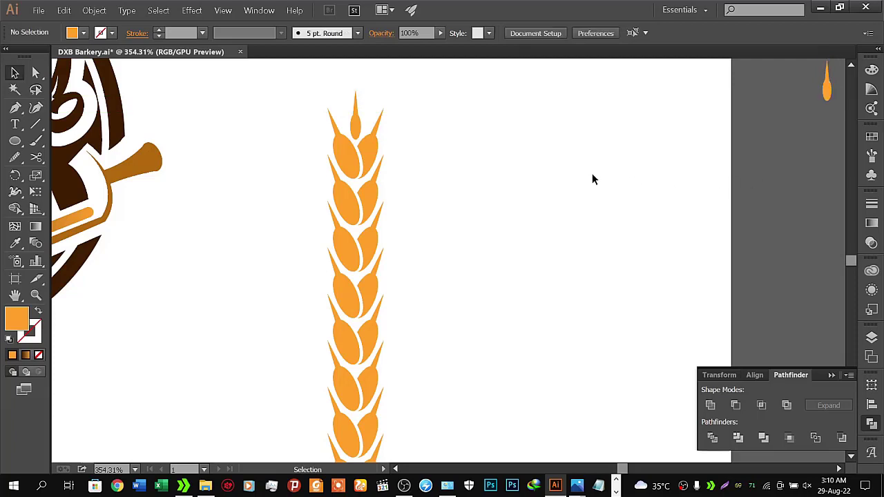
click(357, 136)
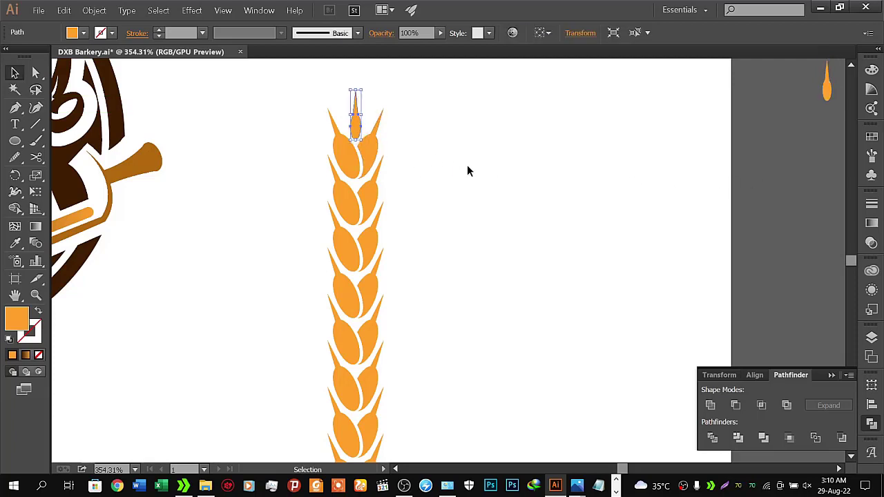
click(467, 171)
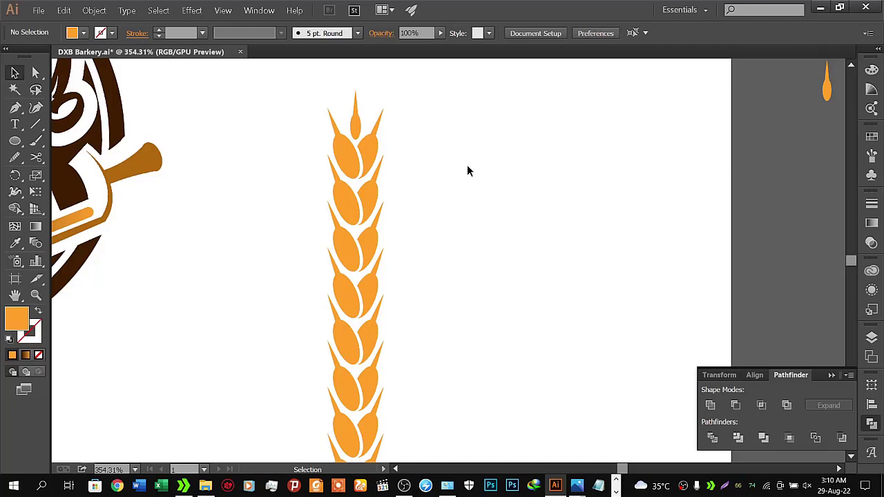
ctrl+alt+click(468, 170)
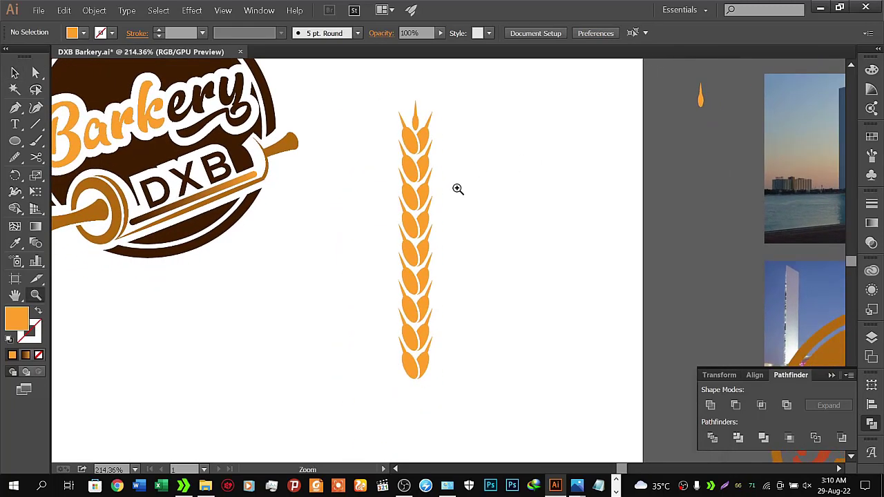
- Zoom in close on the tip of the wheat ear
click(481, 182)
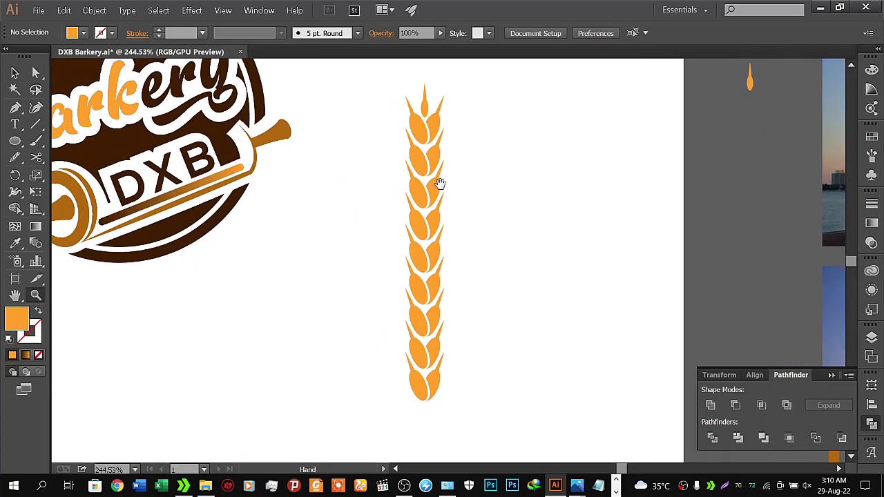
scroll(462, 178, up, 2)
scroll(498, 167, down, 2)
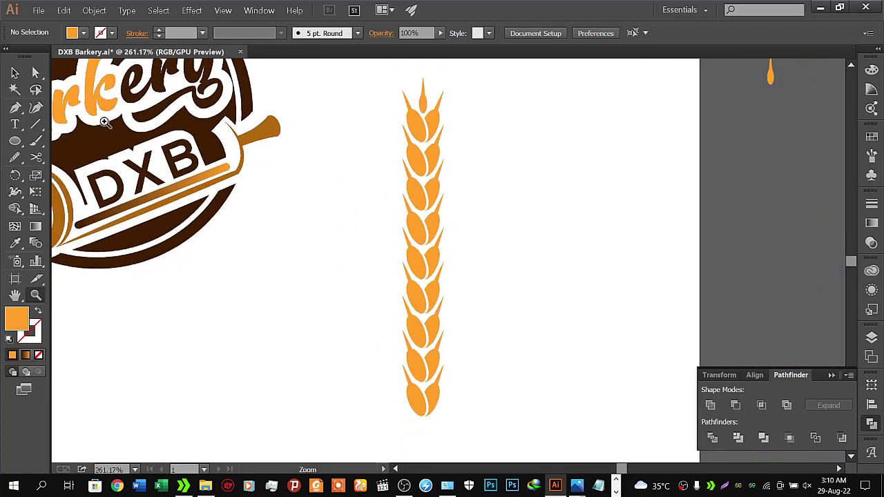
click(15, 74)
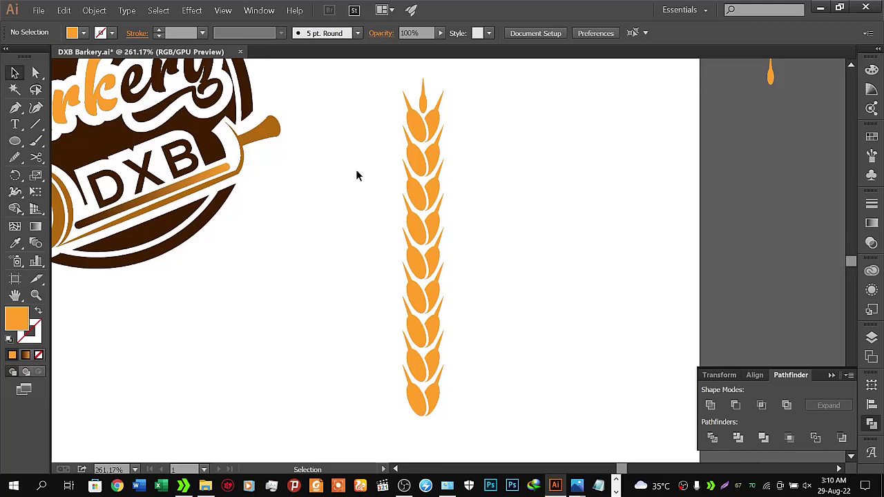
drag(351, 69, 505, 289)
drag(505, 288, 383, 88)
key(z)
drag(421, 151, 539, 124)
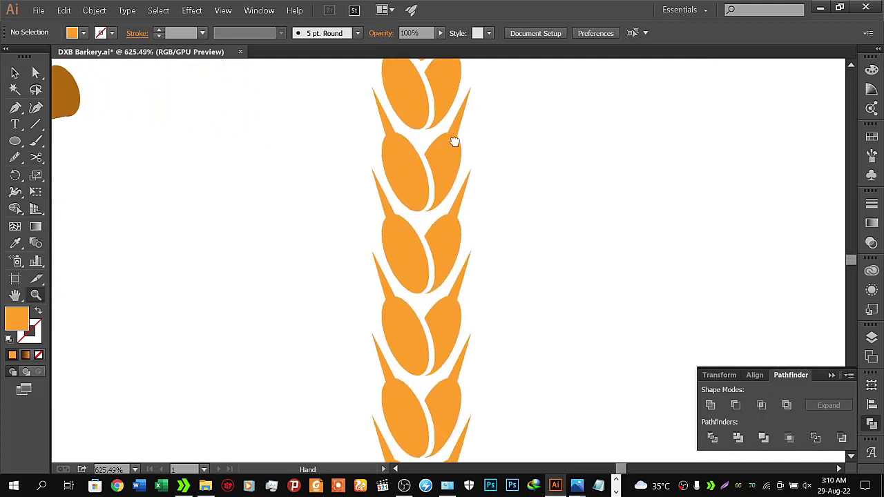
drag(454, 142, 438, 275)
click(15, 73)
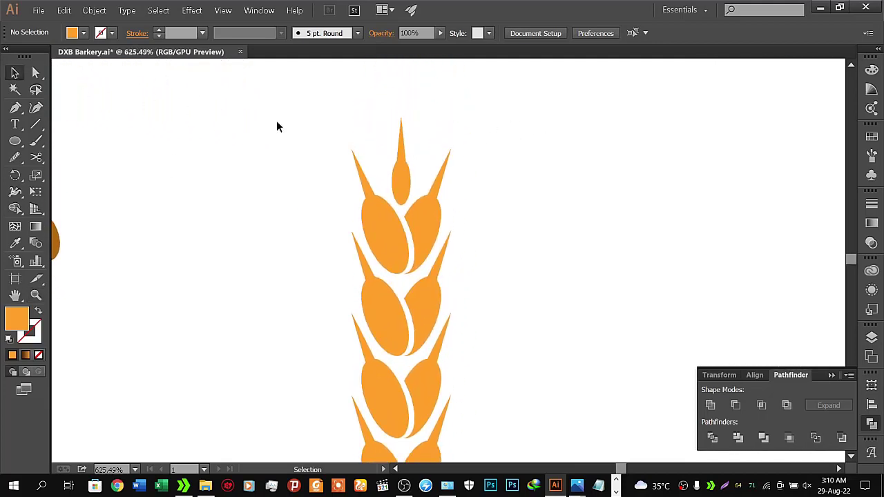
- Nudge the tip grain, then drag its top handle up to lengthen it
click(404, 181)
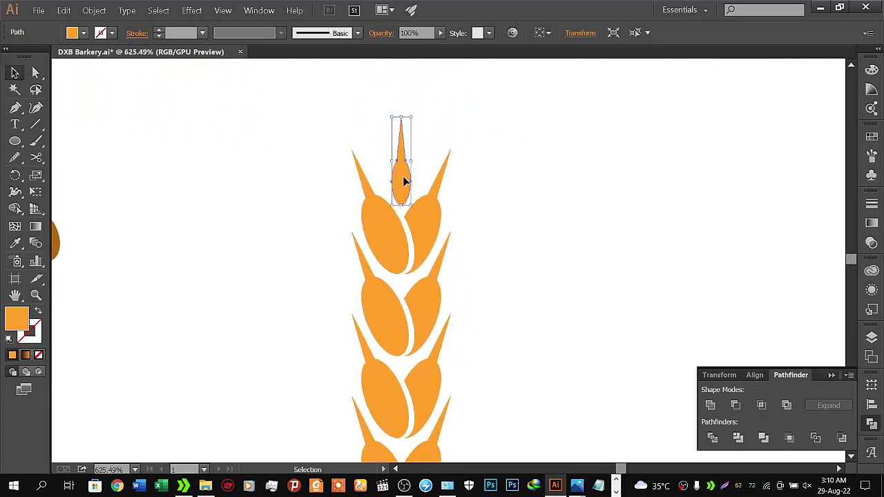
key(Down)
key(Down)
key(Down)
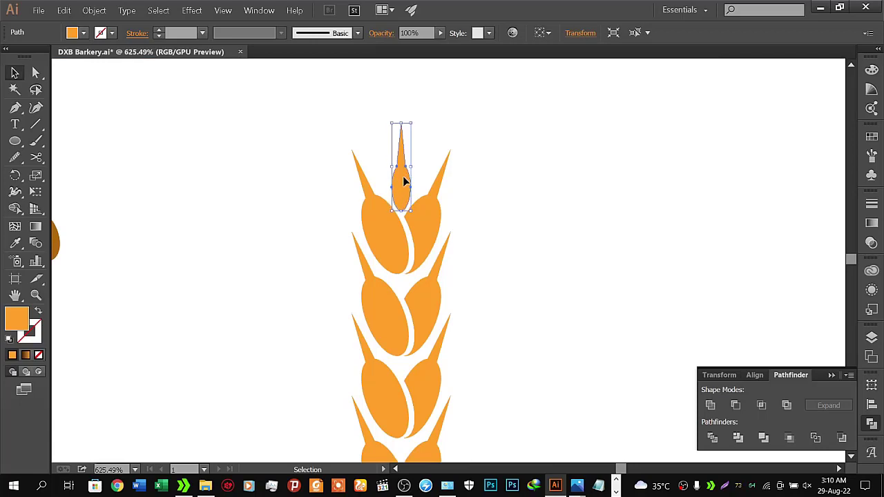
key(Down)
key(Up)
drag(401, 124, 401, 118)
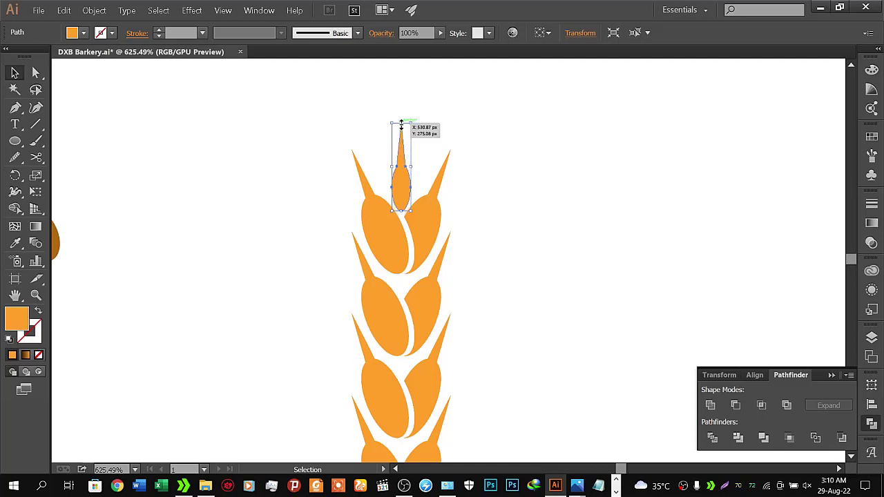
click(523, 229)
- Group all the wheat ear pieces into one object
key(z)
drag(523, 234, 429, 215)
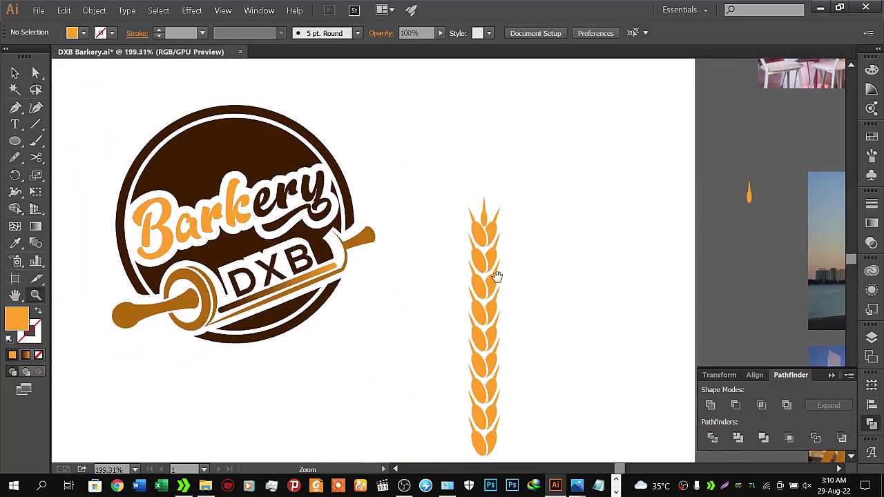
click(14, 73)
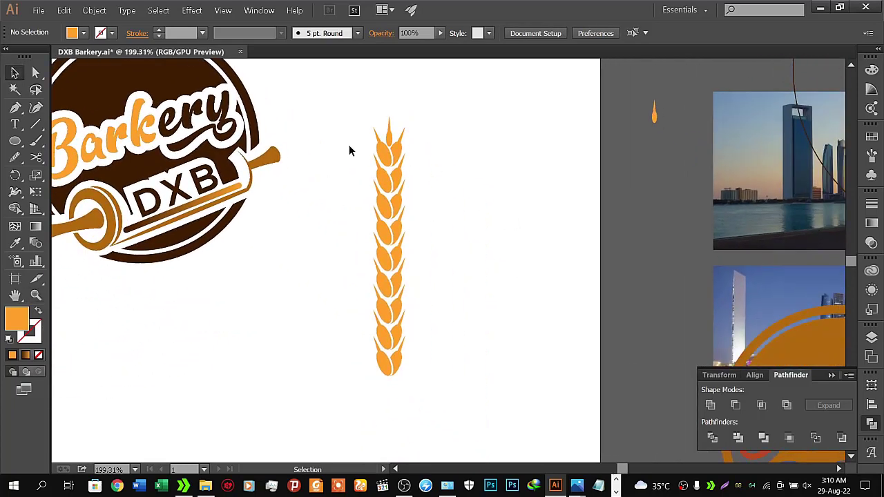
drag(341, 90, 496, 410)
right_click(393, 193)
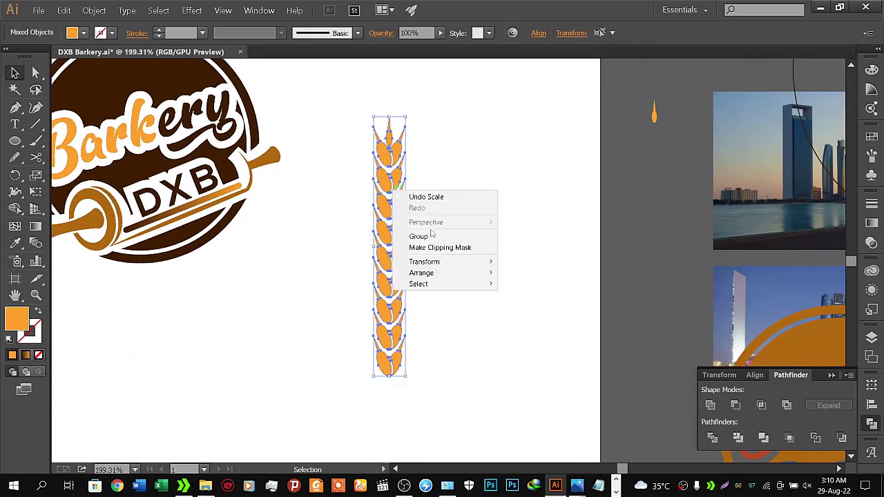
click(431, 235)
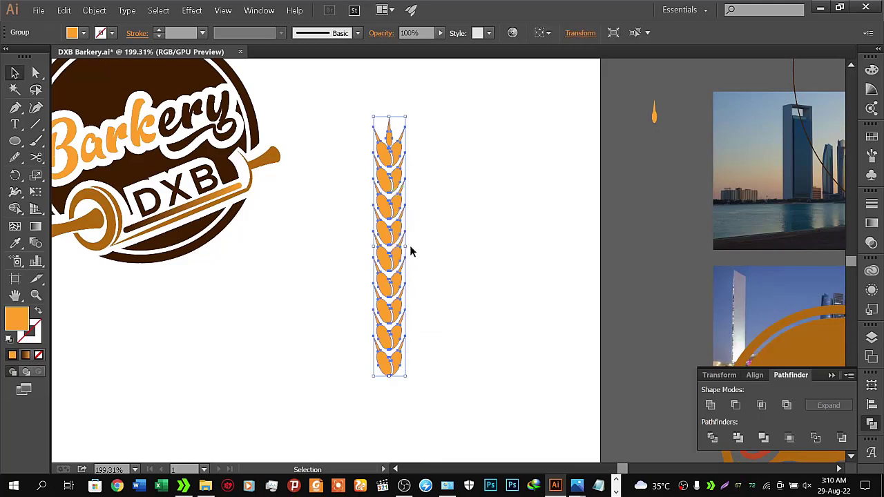
- Rotate the wheat group 90° to lie horizontally and scale it down into a small strip
drag(409, 246, 393, 283)
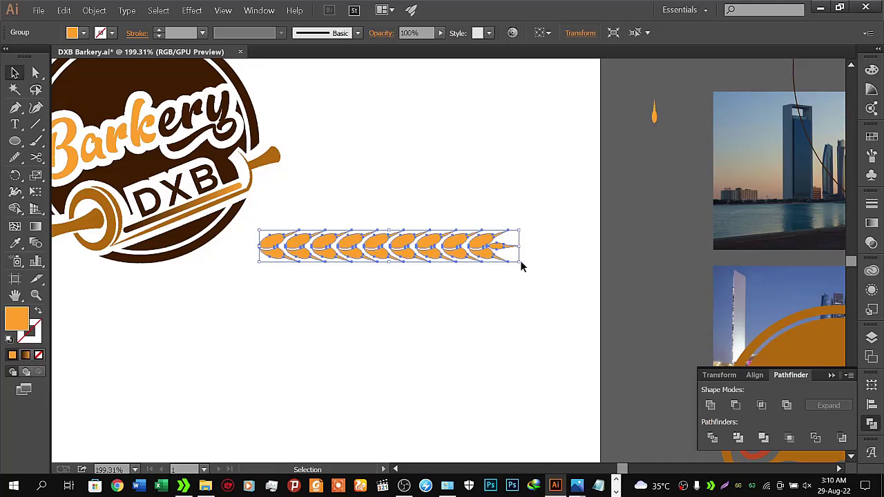
drag(520, 261, 459, 256)
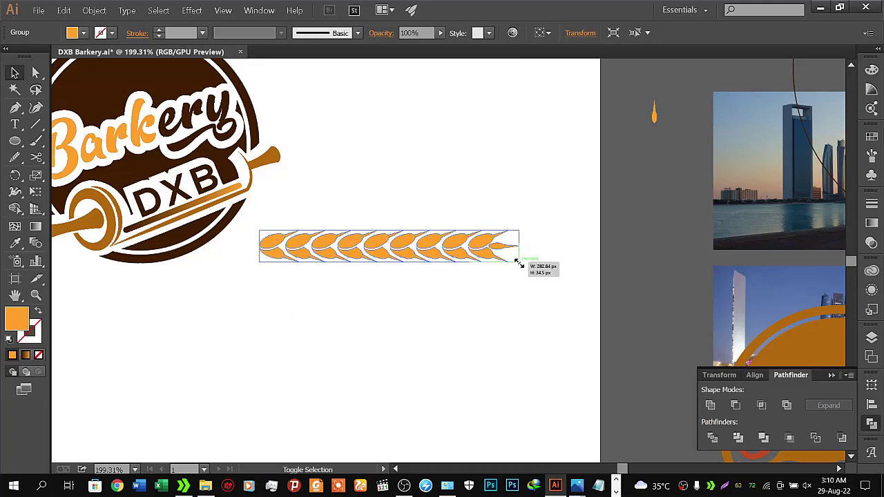
click(432, 308)
drag(307, 202, 449, 283)
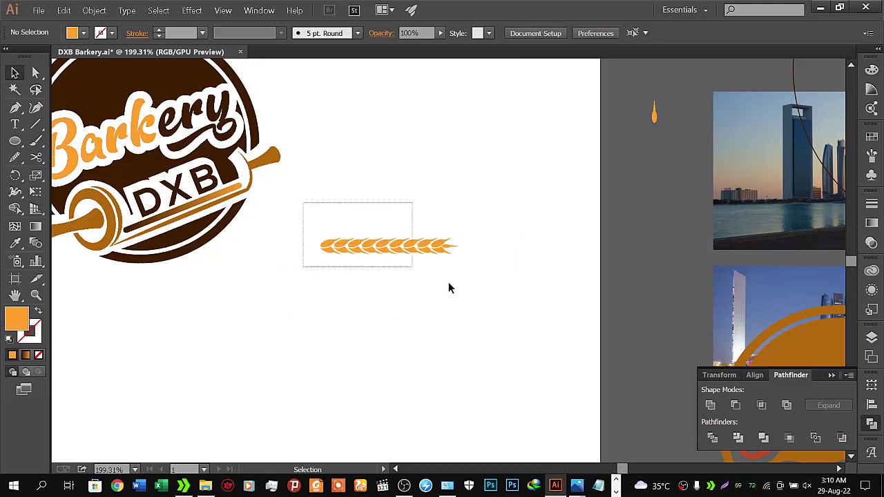
right_click(412, 247)
click(392, 303)
- Move the horizontal wheat ear up near the top of the page
drag(392, 248, 380, 87)
click(393, 156)
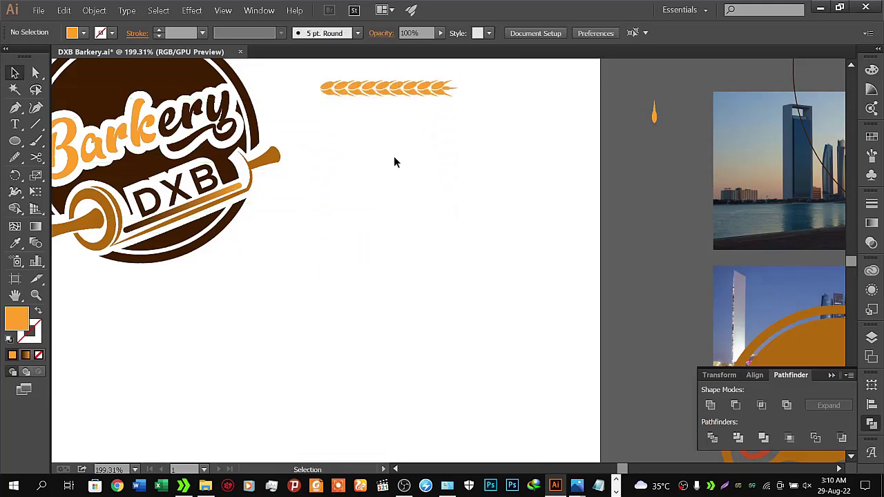
click(872, 70)
click(872, 70)
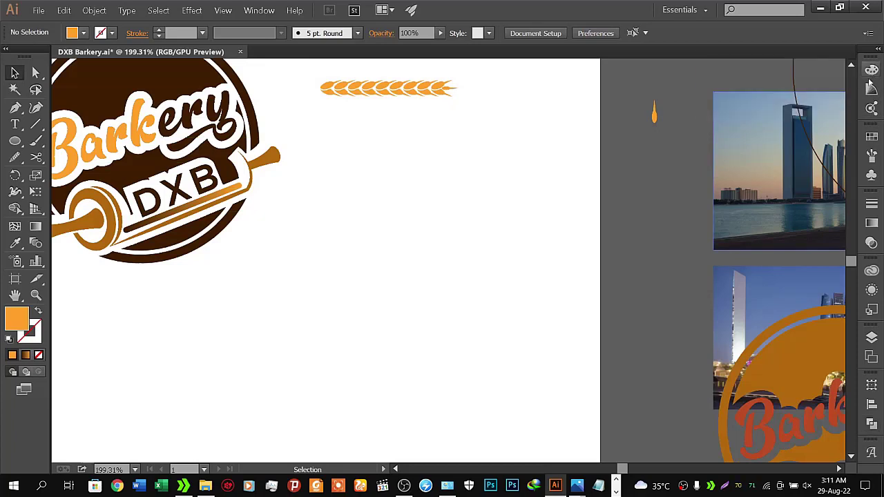
- Drag the wheat group into the Brushes panel and save it as a new Art Brush
click(872, 156)
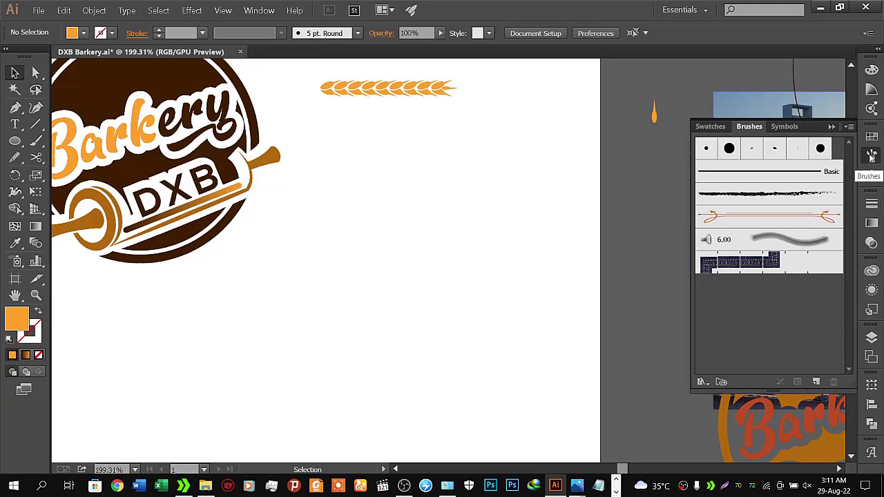
click(358, 86)
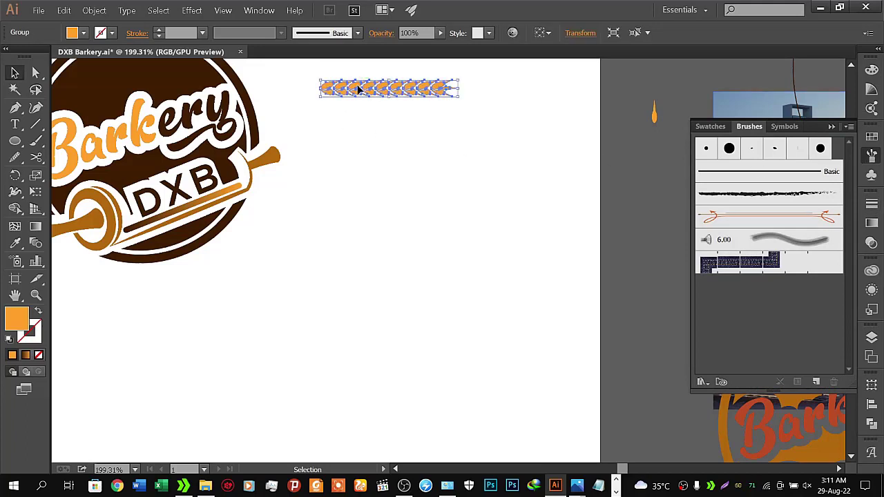
drag(358, 89, 753, 290)
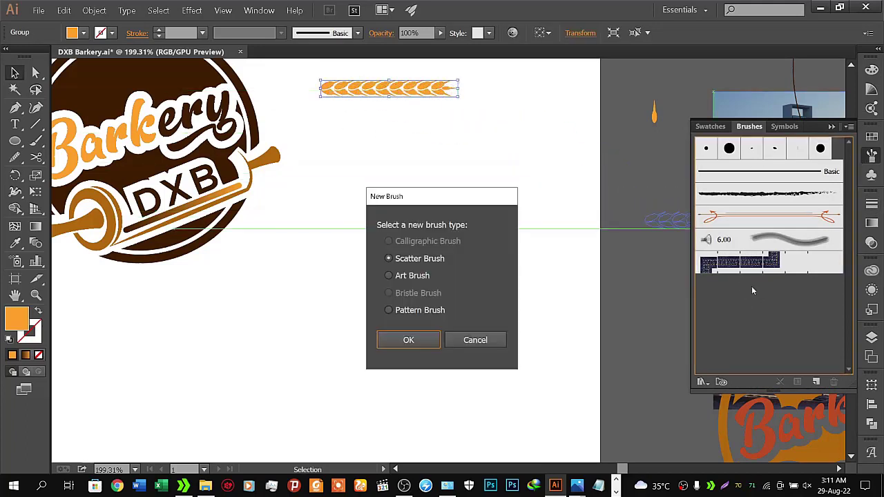
click(389, 276)
click(425, 344)
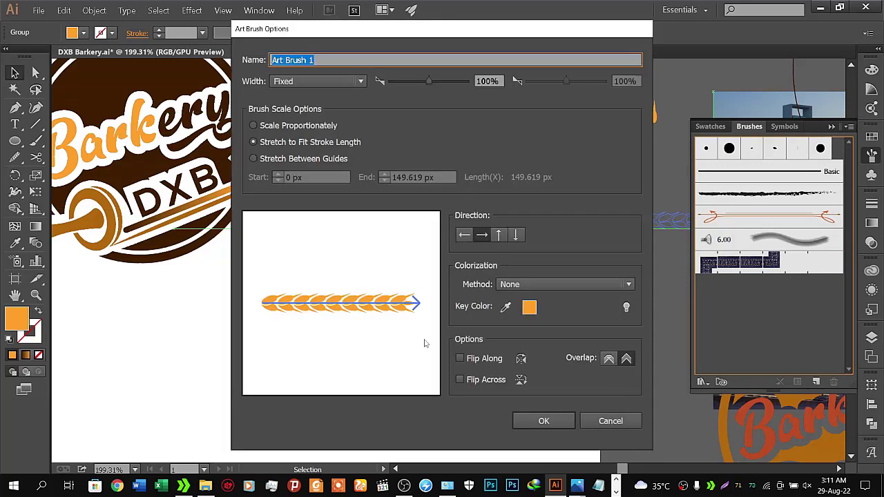
click(545, 421)
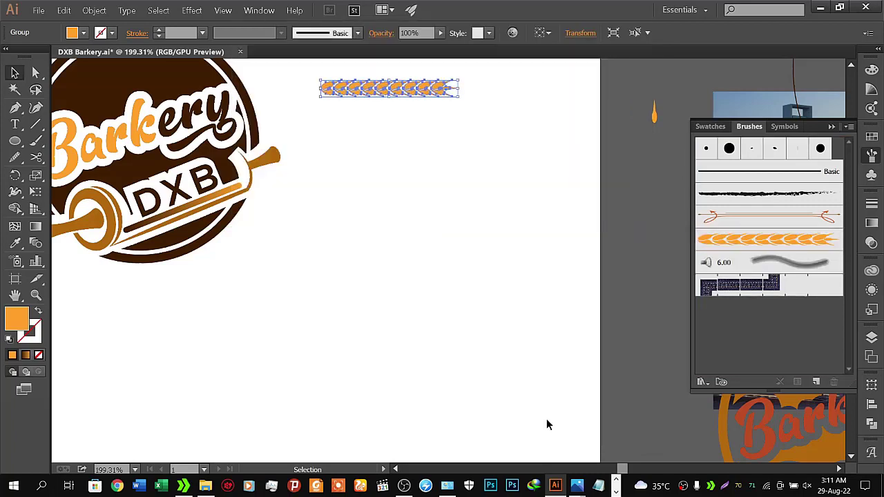
- Select all the Barkery DXB badge parts and group them into one logo
click(425, 228)
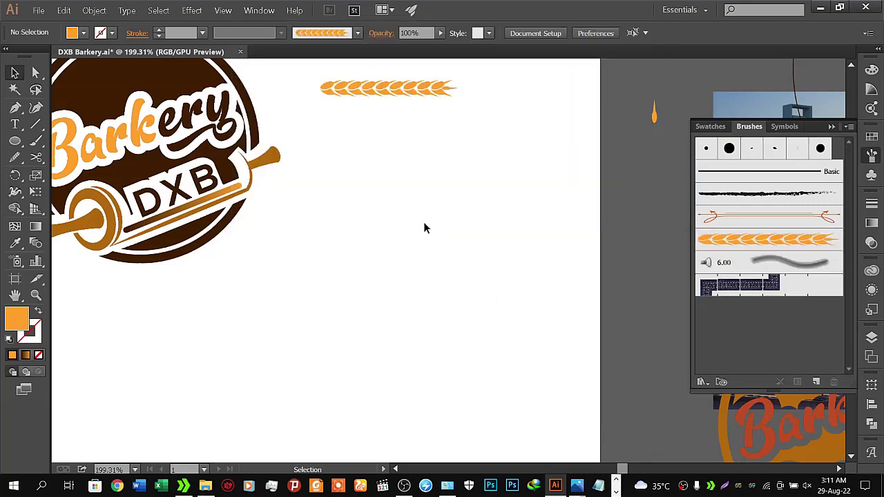
drag(314, 161, 424, 177)
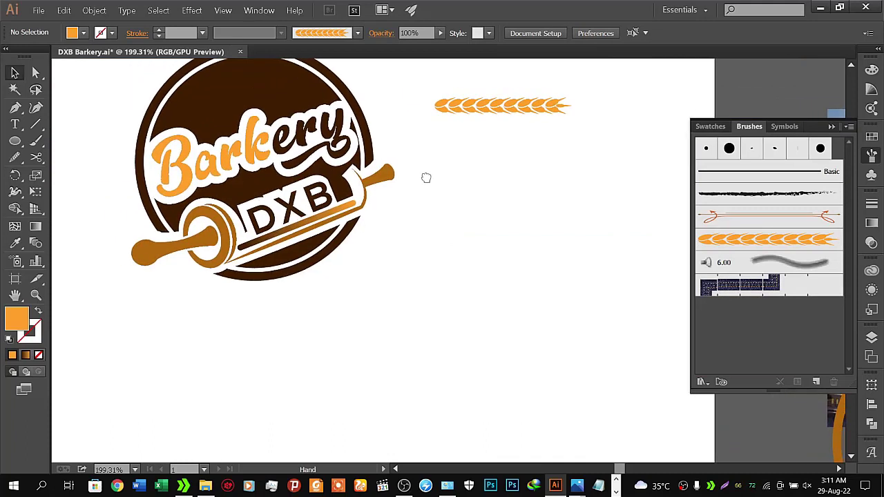
click(242, 111)
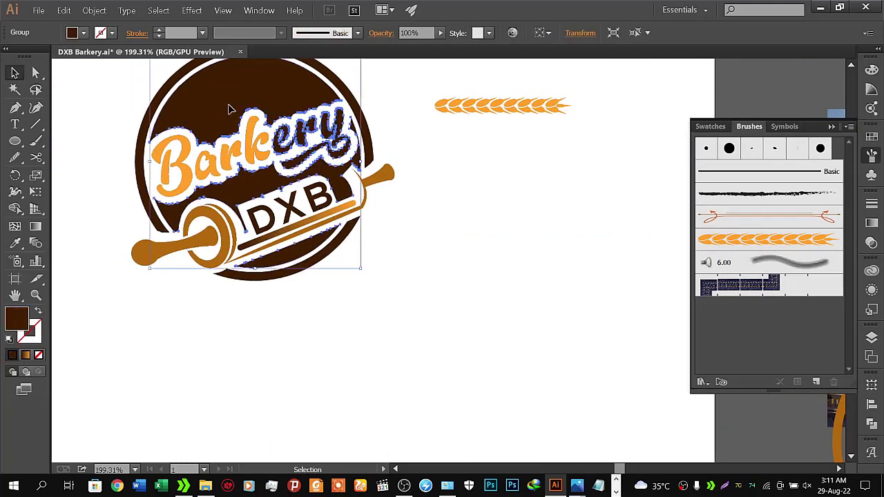
scroll(231, 109, up, 2)
scroll(231, 109, left, 2)
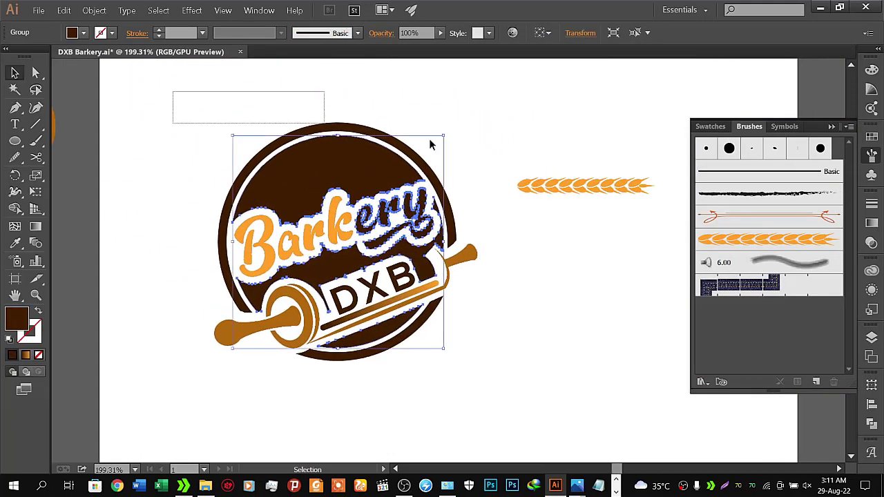
drag(430, 142, 475, 398)
right_click(329, 179)
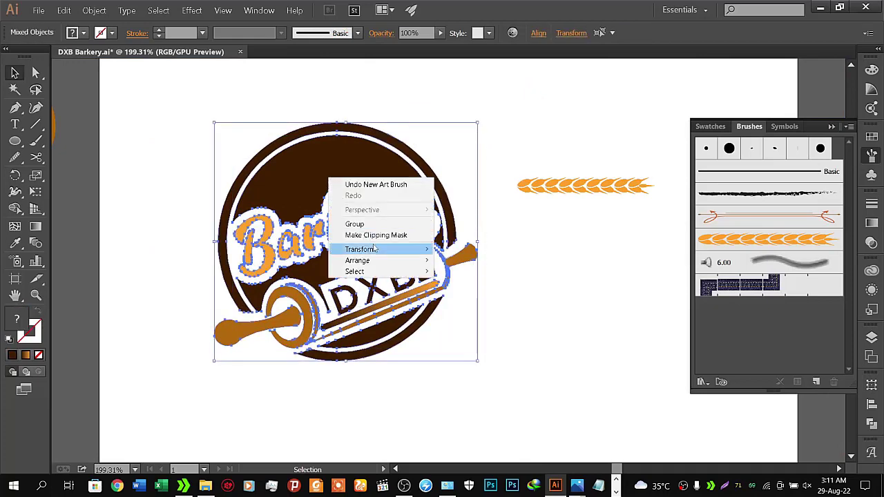
click(357, 224)
right_click(349, 166)
click(174, 195)
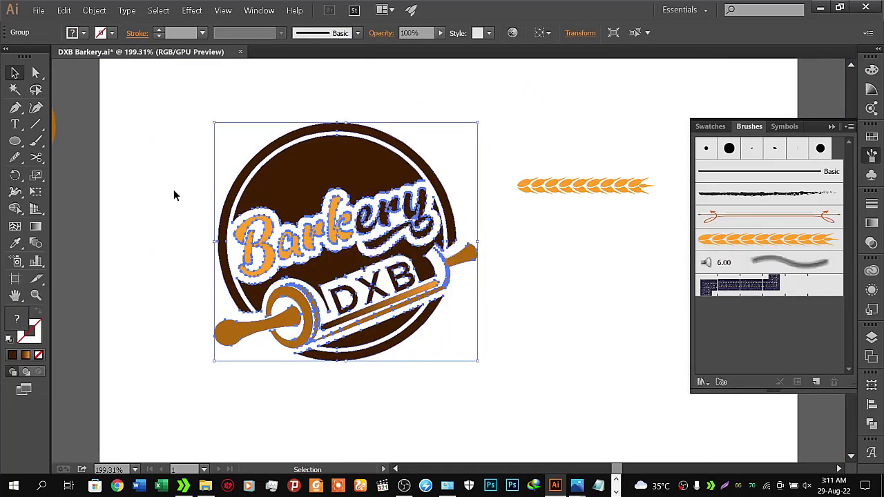
- Move the logo group down-right and the wheat ear to the artboard's top-left corner
drag(355, 197, 461, 291)
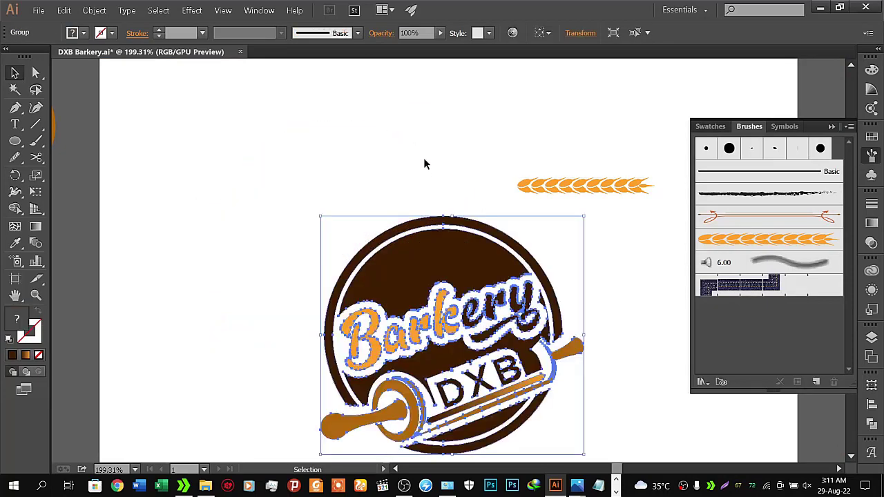
click(425, 164)
drag(450, 184, 334, 106)
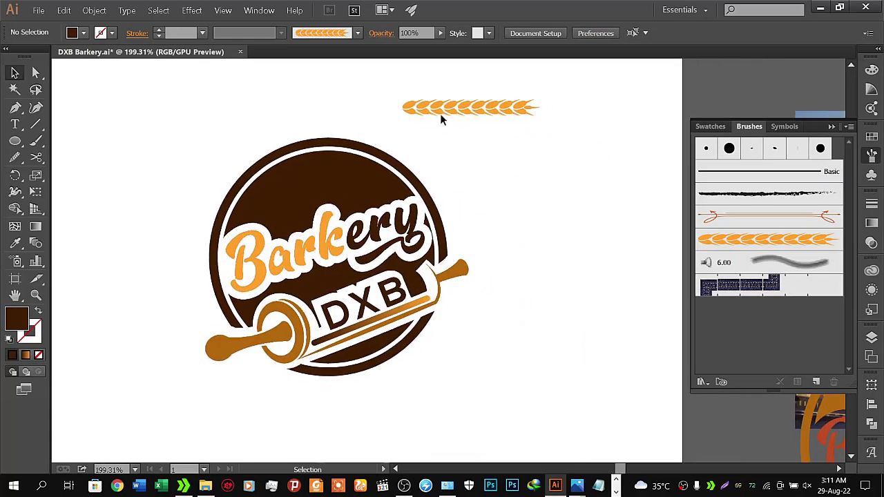
drag(442, 111, 123, 84)
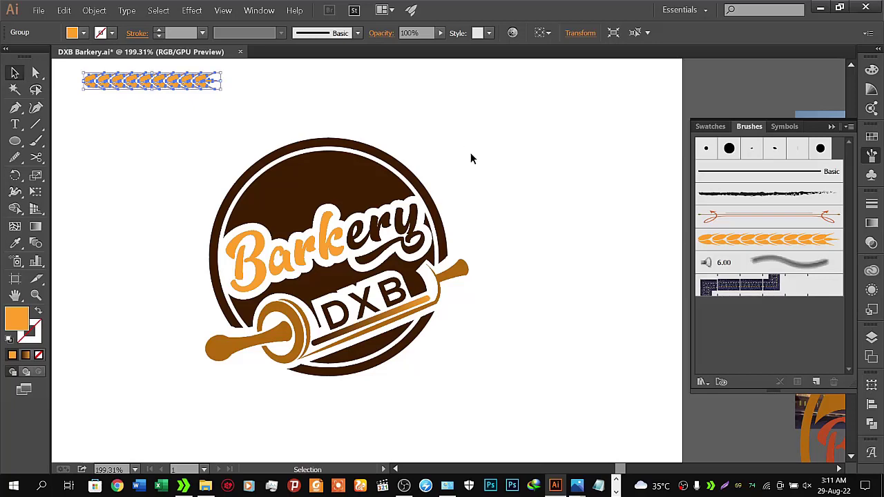
- Select the thin 1 pt circle path beside the mockups, undoing an accidental scale
key(z)
scroll(490, 177, down, 3)
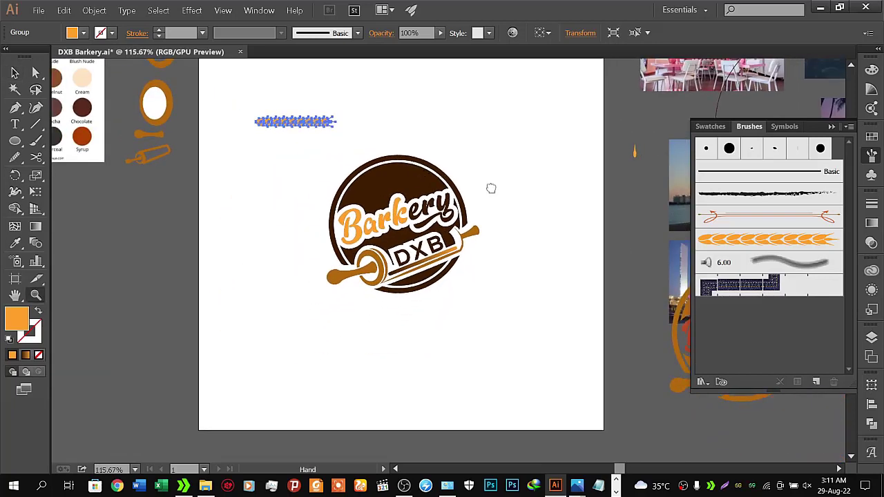
drag(491, 188, 343, 187)
key(v)
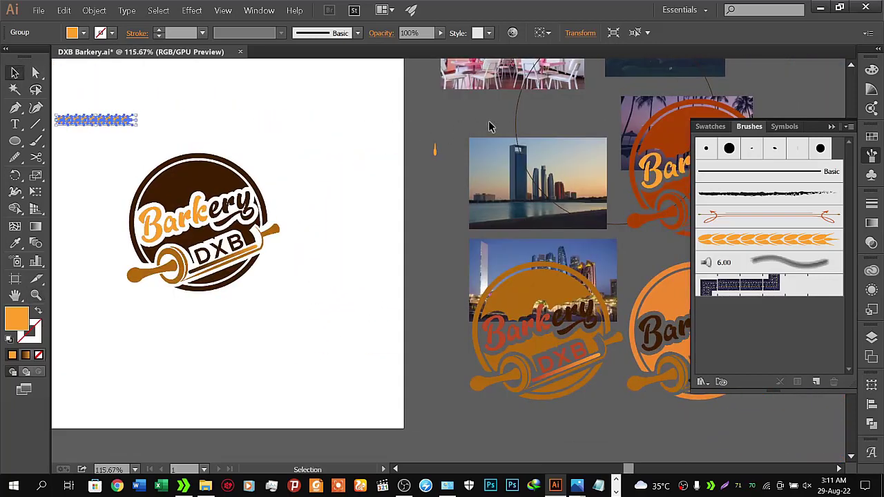
click(517, 127)
drag(468, 151, 136, 259)
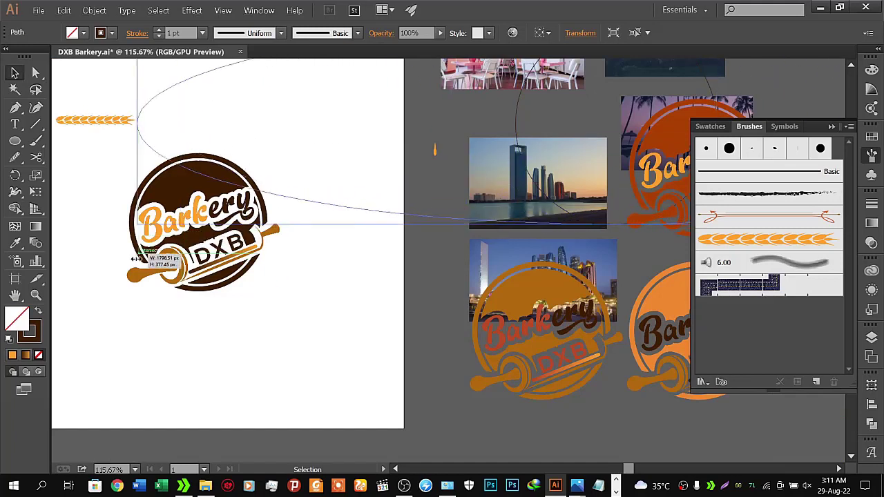
key(ctrl+z)
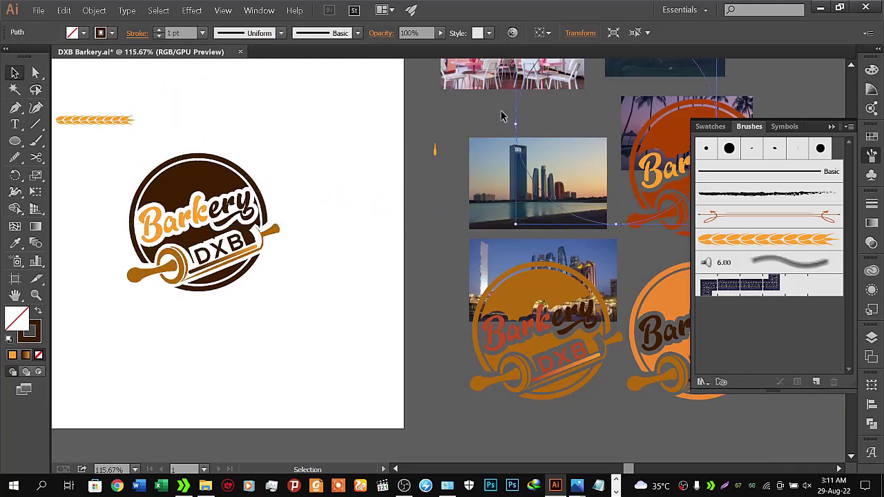
click(504, 115)
click(520, 116)
- Alt-drag a copy of the circle around the Barkery DXB badge and zoom in on it
drag(523, 108, 109, 215)
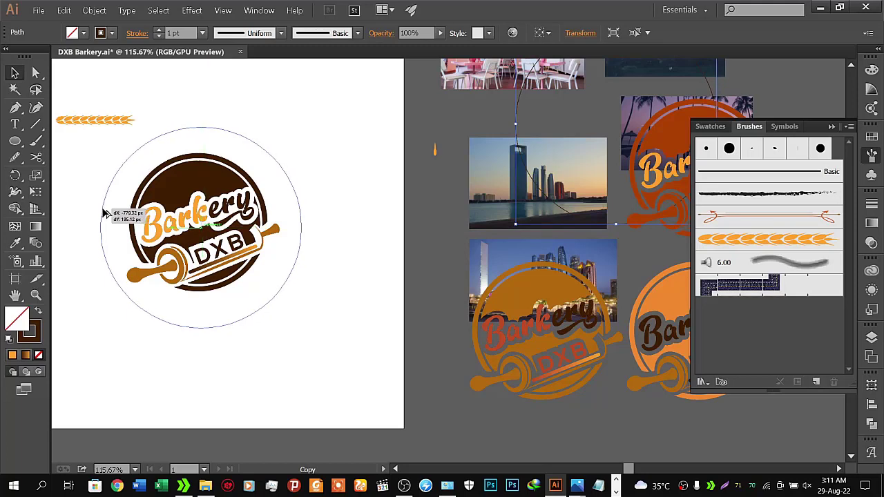
drag(107, 213, 99, 213)
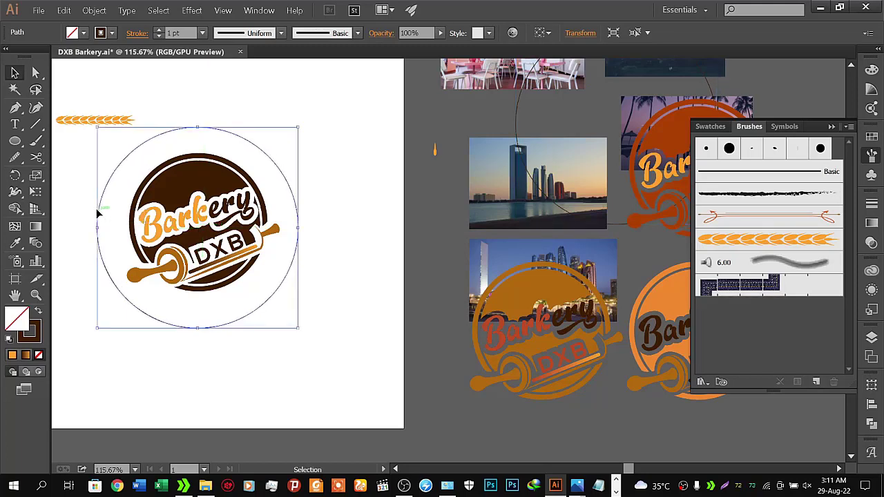
key(z)
mouse_move(175, 242)
mouse_down()
mouse_move(282, 215)
mouse_move(254, 214)
mouse_move(389, 199)
mouse_move(417, 216)
mouse_up()
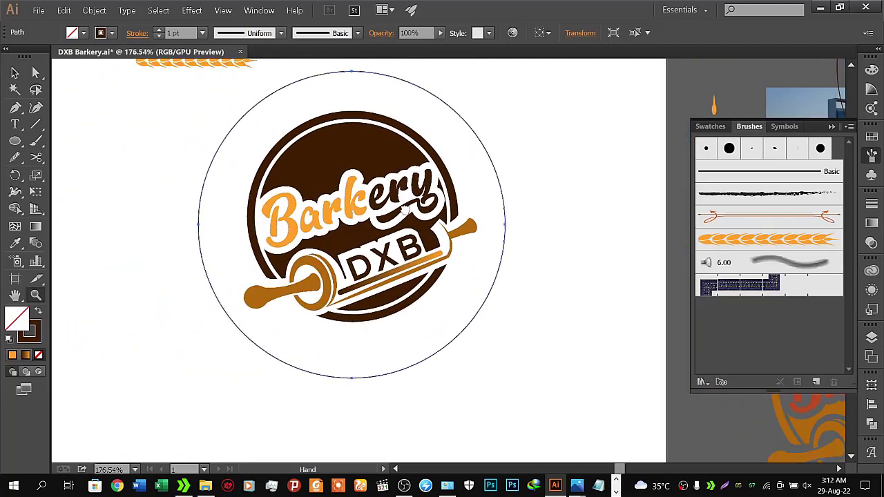
- Centre all the artwork horizontally and vertically with the Align panel
click(15, 72)
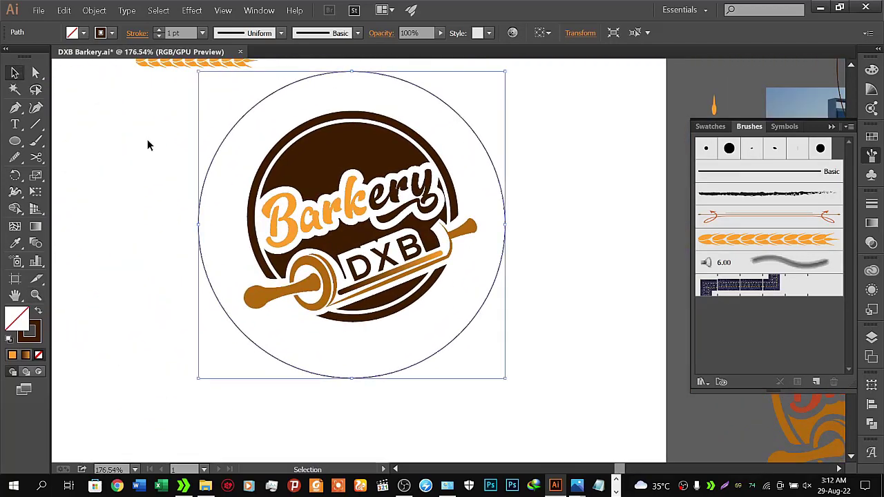
key(ctrl+a)
click(872, 406)
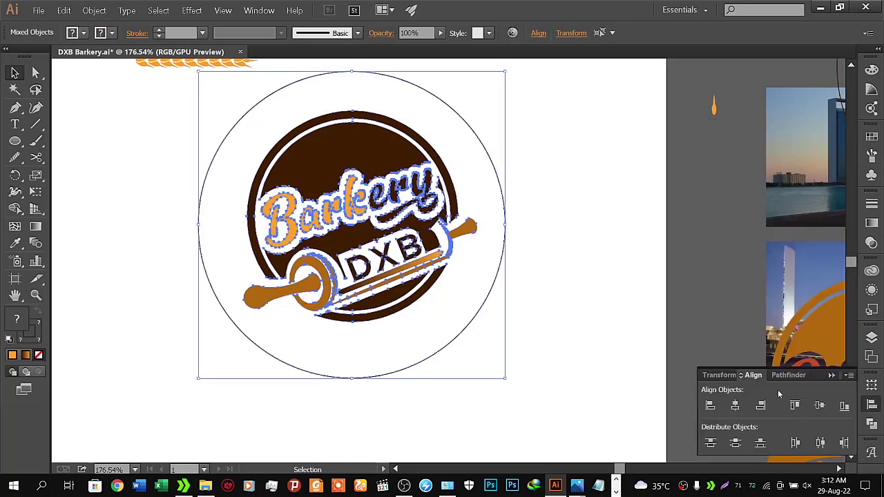
click(737, 406)
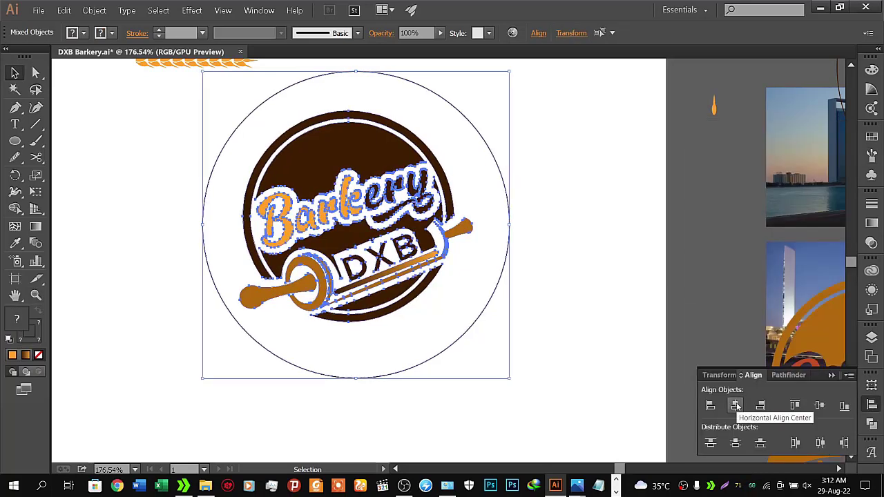
click(820, 406)
click(642, 383)
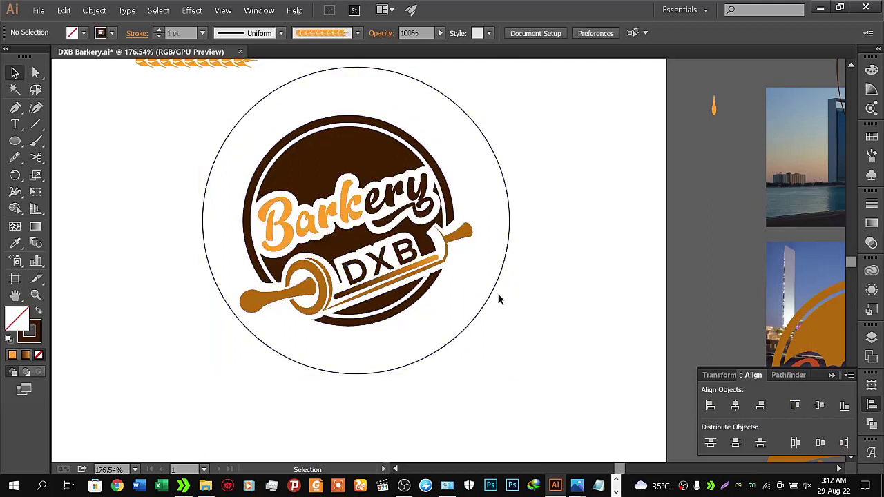
- Shrink the outer circle toward the badge and nudge it into position
drag(453, 101, 445, 114)
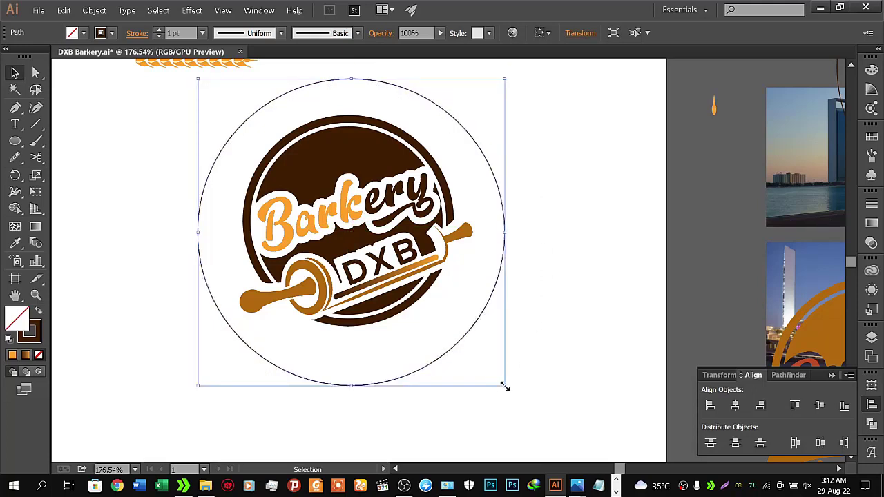
drag(504, 387, 467, 363)
key(Up)
key(Up)
key(Up)
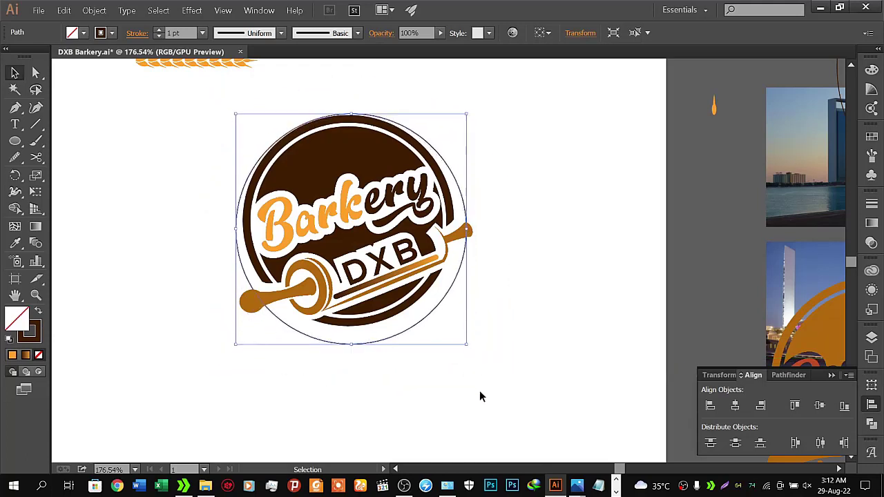
key(Up)
key(Up)
key(Up)
key(Up)
key(Up)
key(Left)
key(Left)
key(Left)
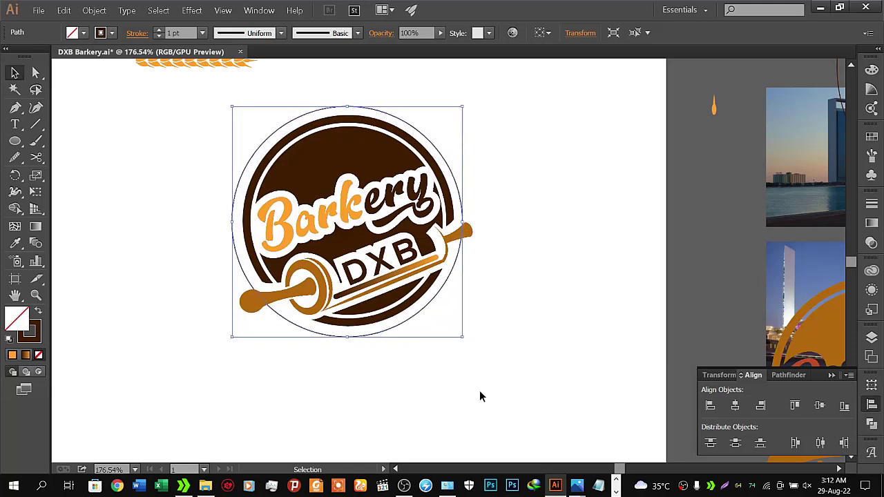
key(Left)
key(Up)
key(Up)
key(Right)
key(Right)
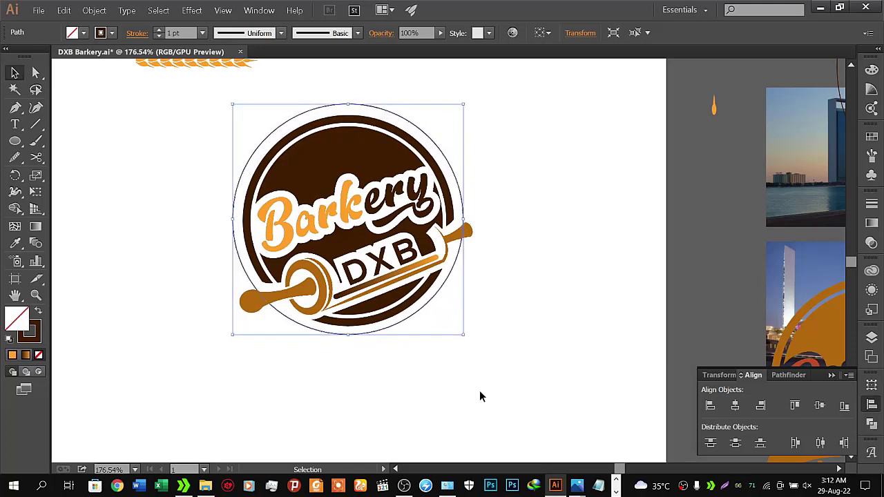
key(Right)
key(Down)
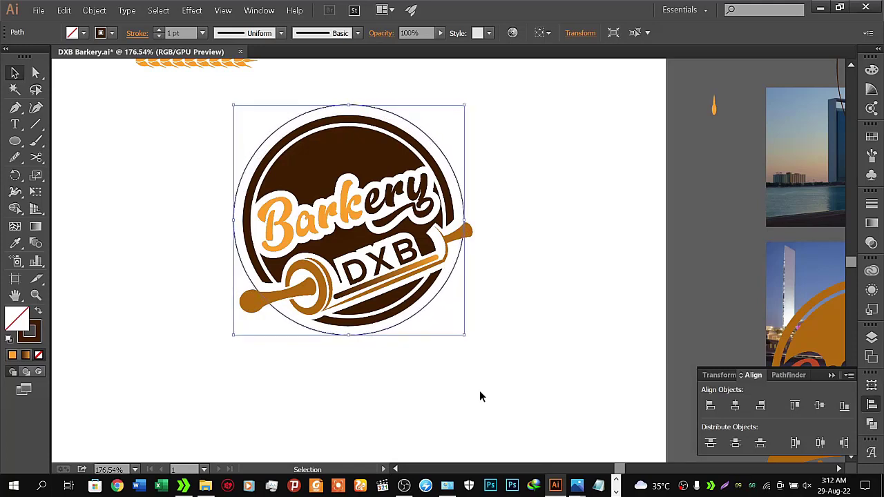
key(Left)
key(Left)
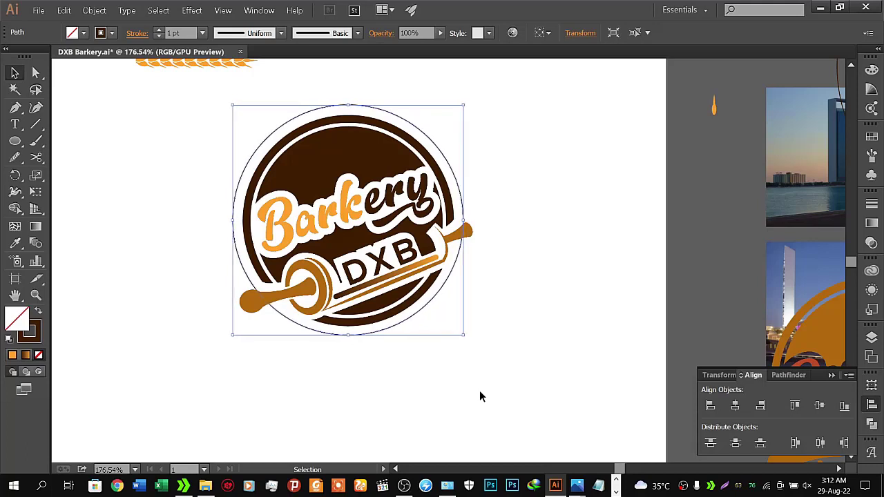
key(Left)
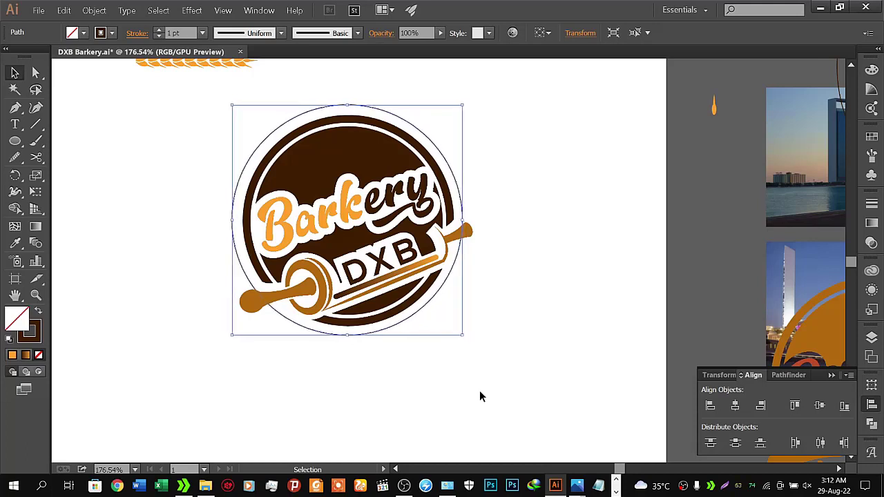
- Resize the outer circle to about 298 × 298 px, just outside the badge's brown edge
drag(463, 336, 469, 342)
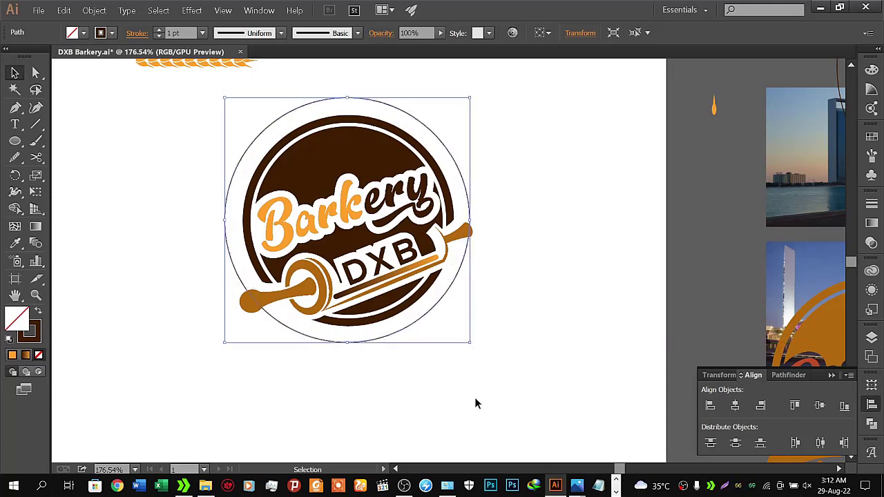
key(Up)
key(Right)
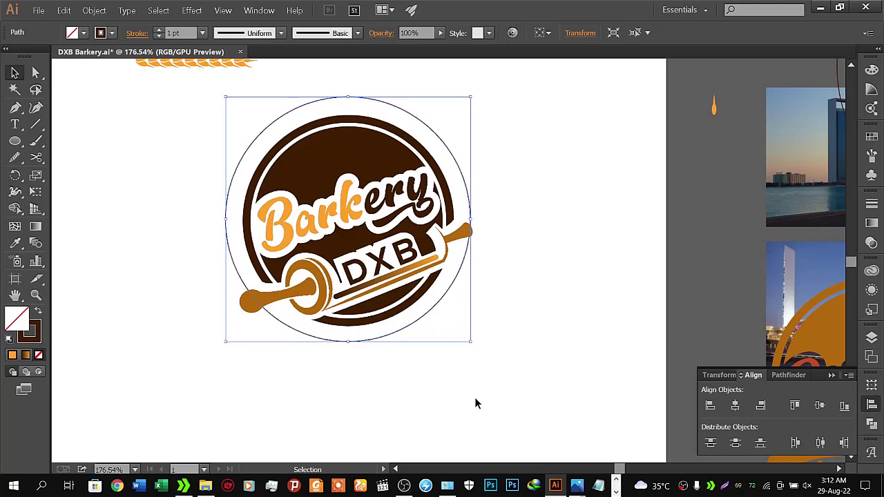
click(475, 399)
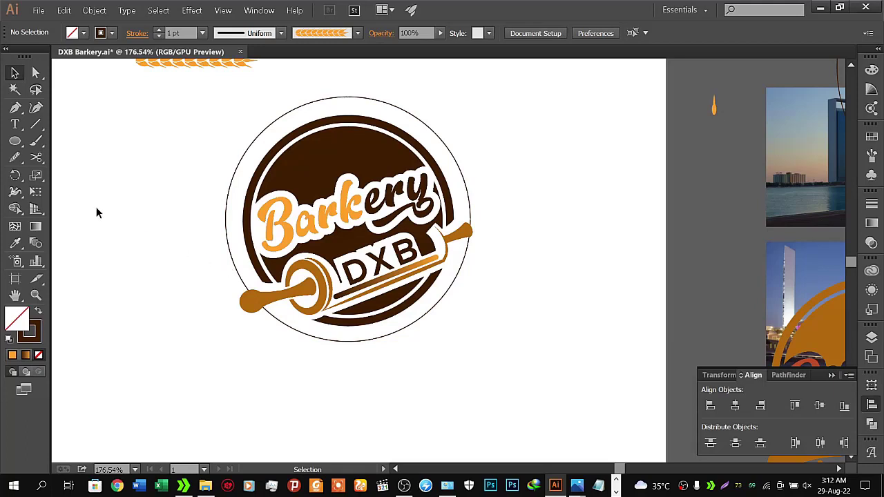
- Snip the path with the Scissors tool at the rolling pin's left and right ends
drag(36, 157, 62, 174)
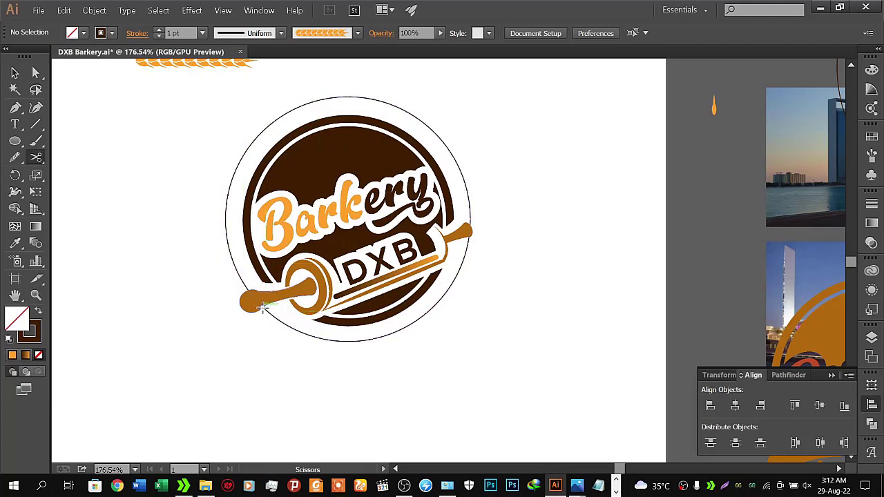
click(263, 306)
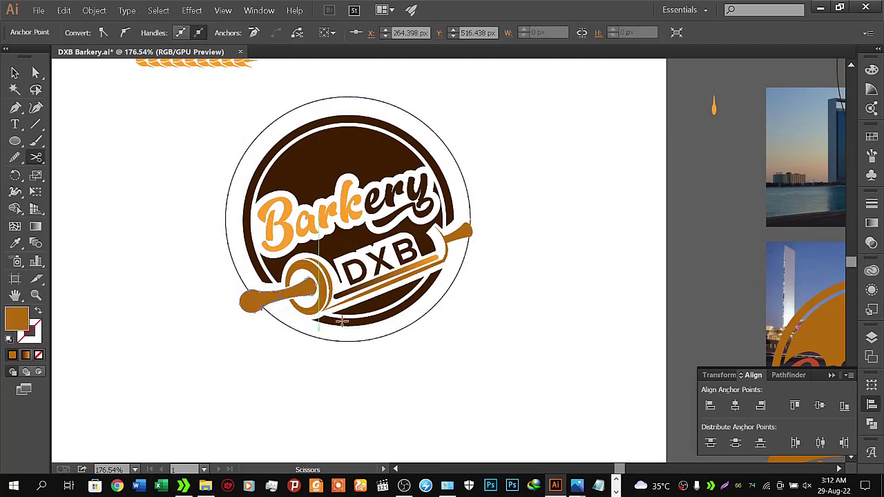
click(471, 233)
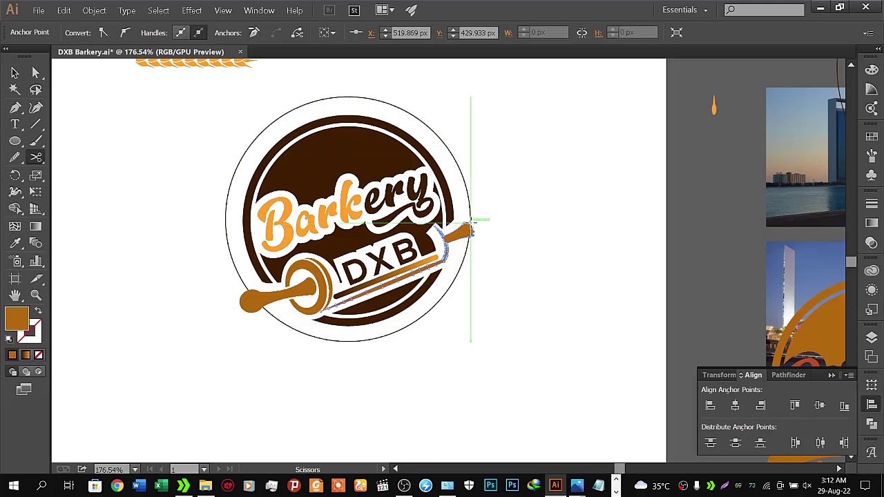
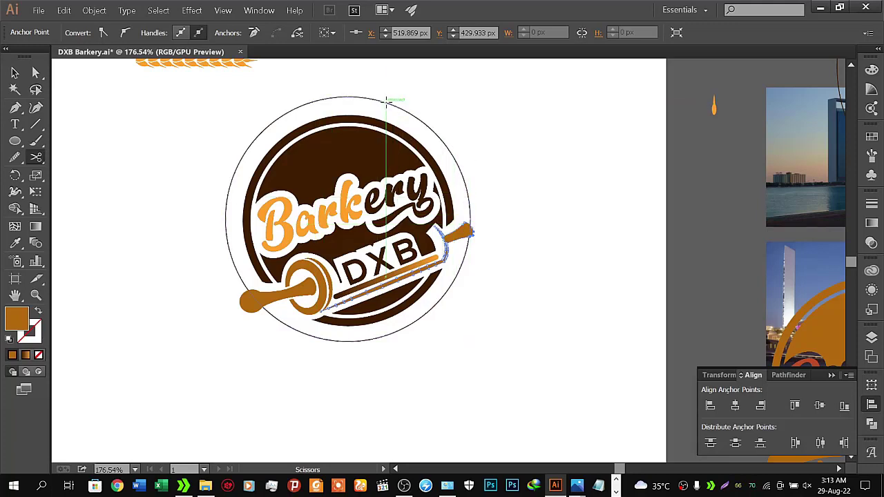
- Cut the outer circle open at its top point with the Scissors tool
click(387, 102)
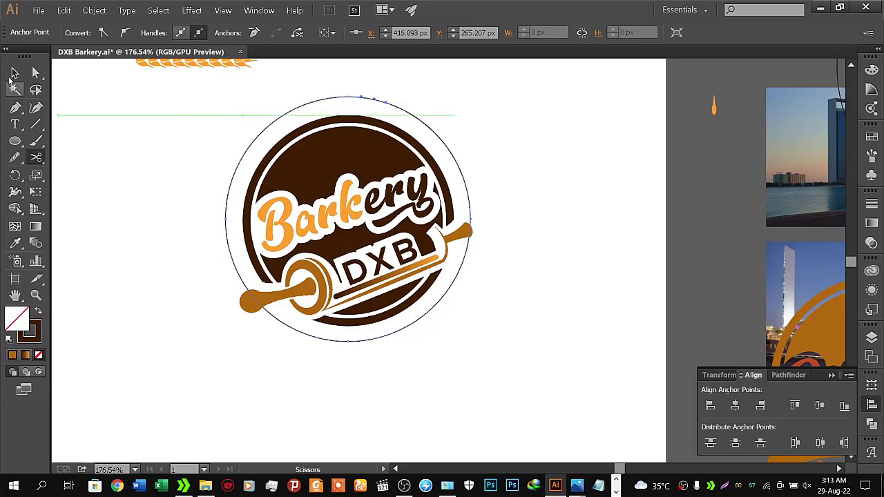
click(14, 72)
click(303, 407)
click(361, 341)
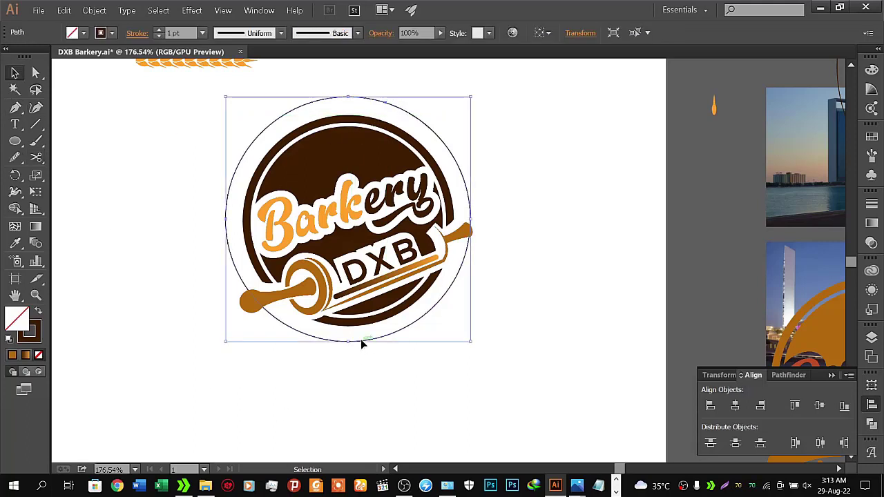
right_click(361, 339)
click(359, 366)
click(360, 366)
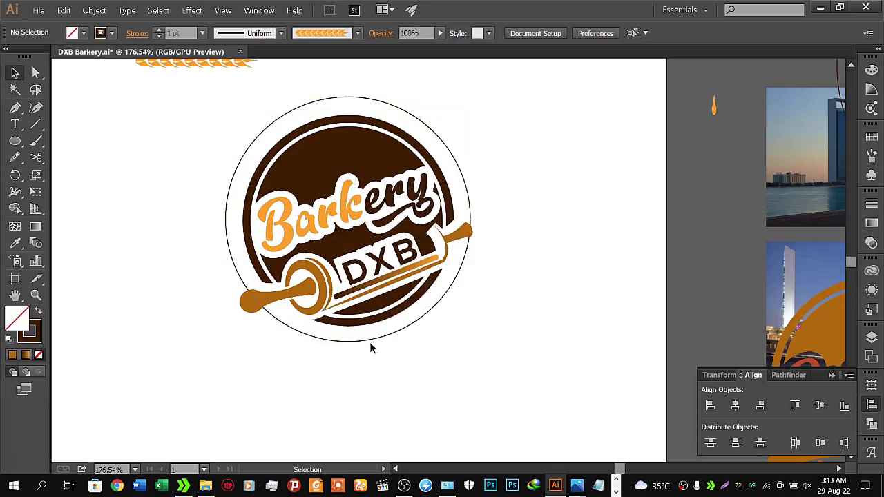
- Select the outer circle outline and apply Pathfinder Divide to it
click(373, 342)
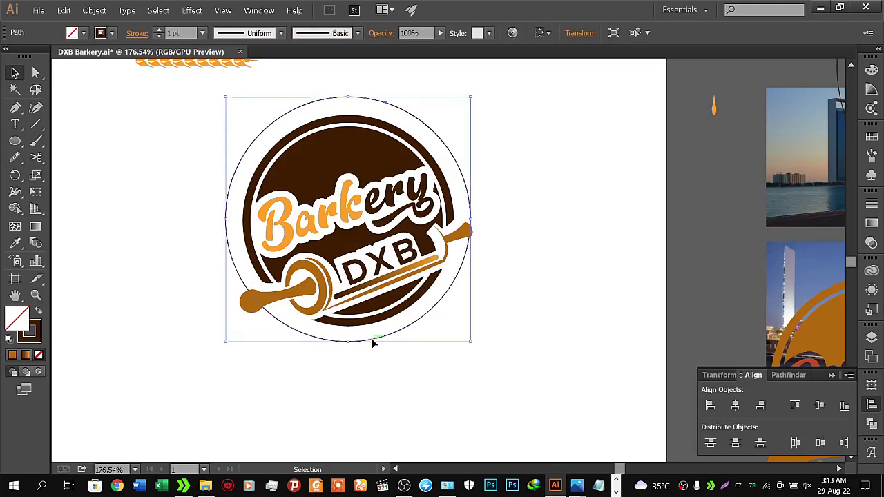
click(367, 364)
click(368, 340)
right_click(370, 342)
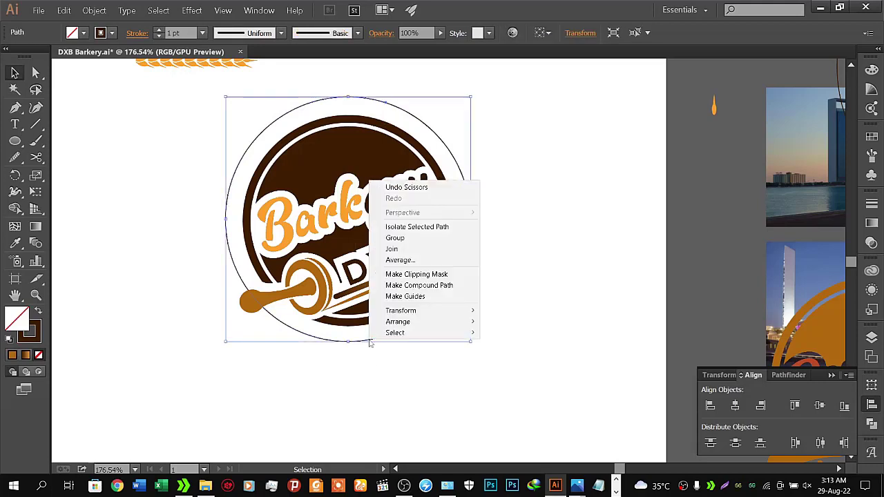
click(373, 364)
click(373, 363)
click(373, 338)
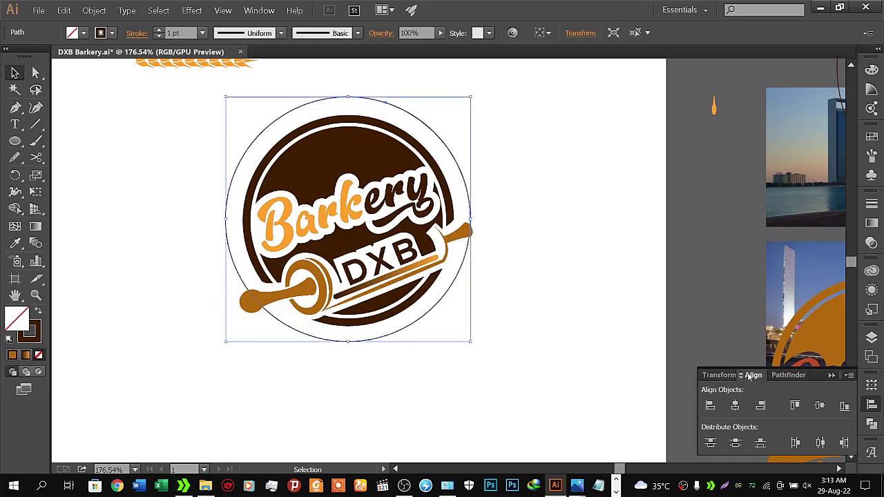
click(786, 375)
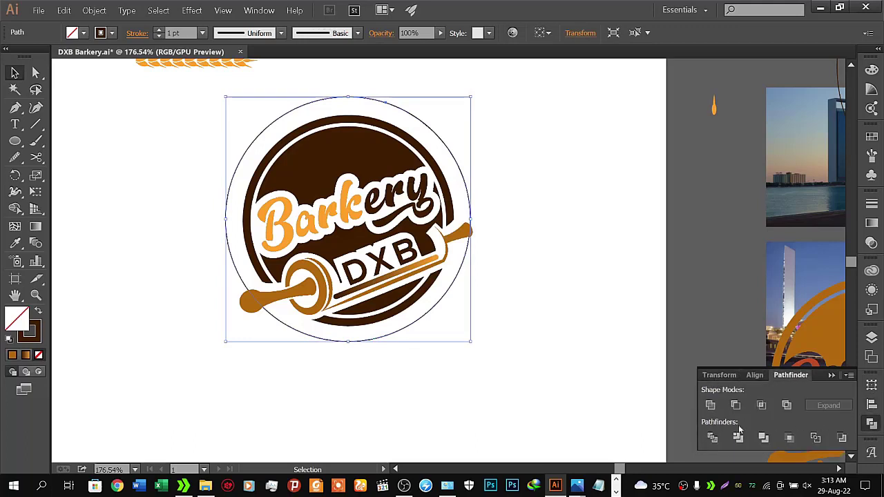
click(712, 438)
- Undo the Divide from the circle's context menu, then deselect the circle
click(433, 359)
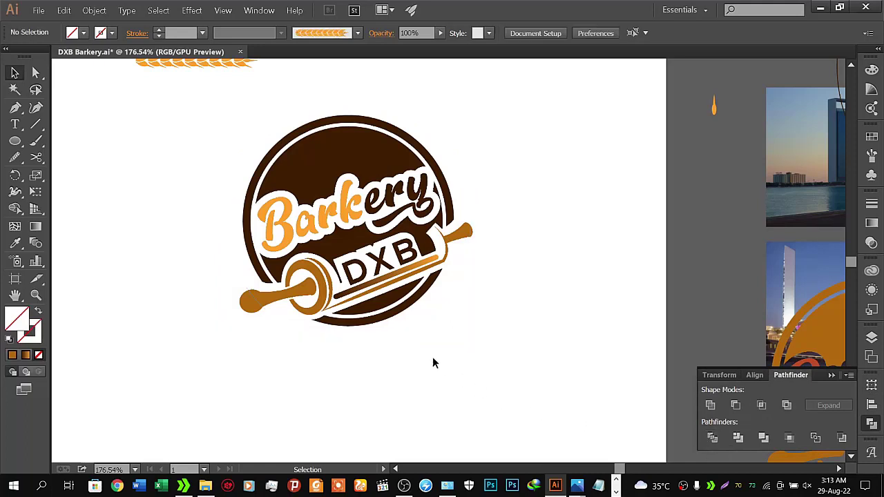
click(400, 325)
right_click(403, 328)
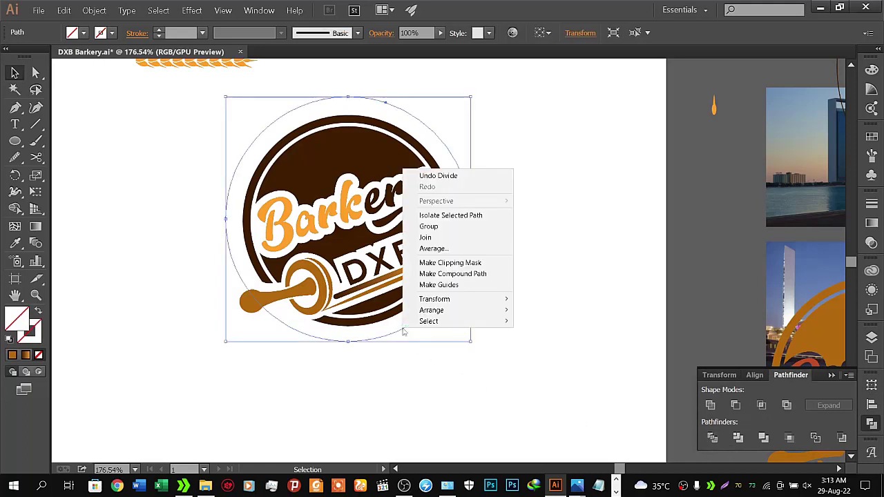
click(406, 361)
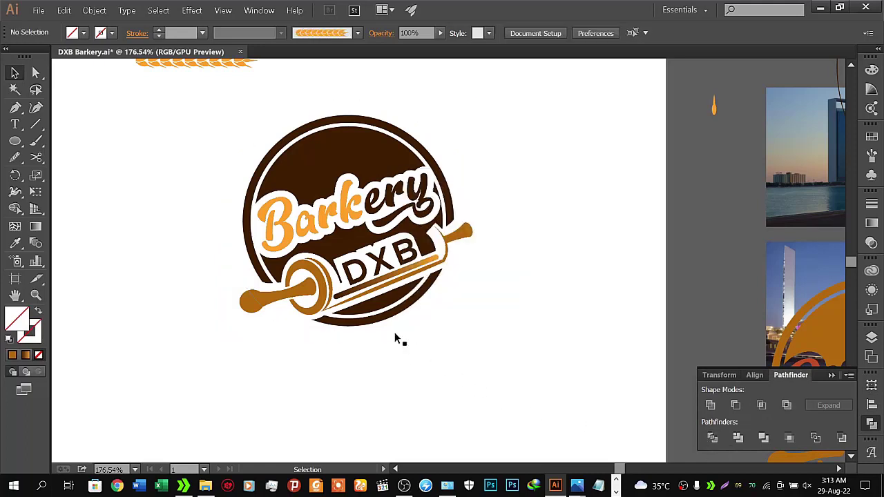
click(394, 334)
key(ctrl)
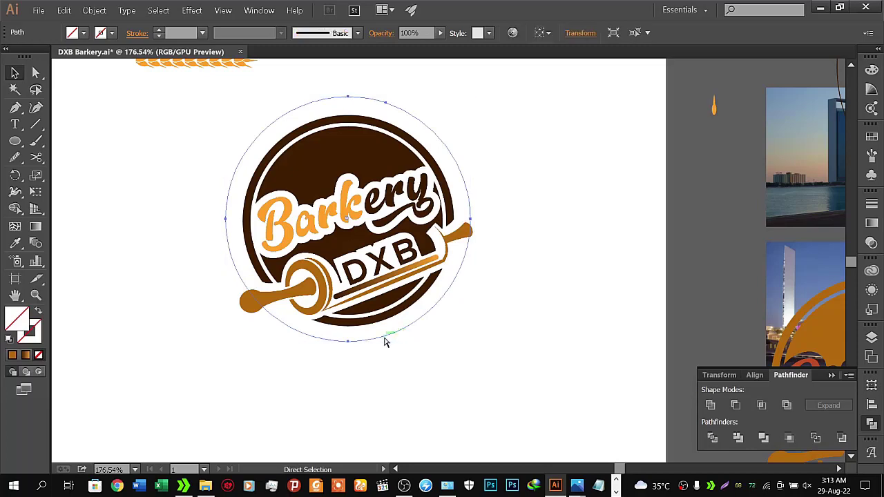
key(ctrl)
click(396, 387)
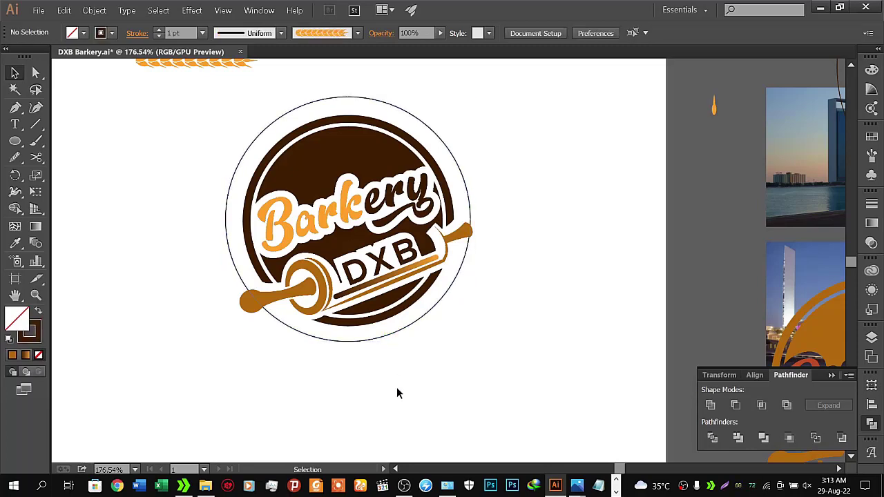
- Zoom in on the rolling-pin handles and try a Scissors cut at the left handle
key(z)
drag(352, 380, 456, 343)
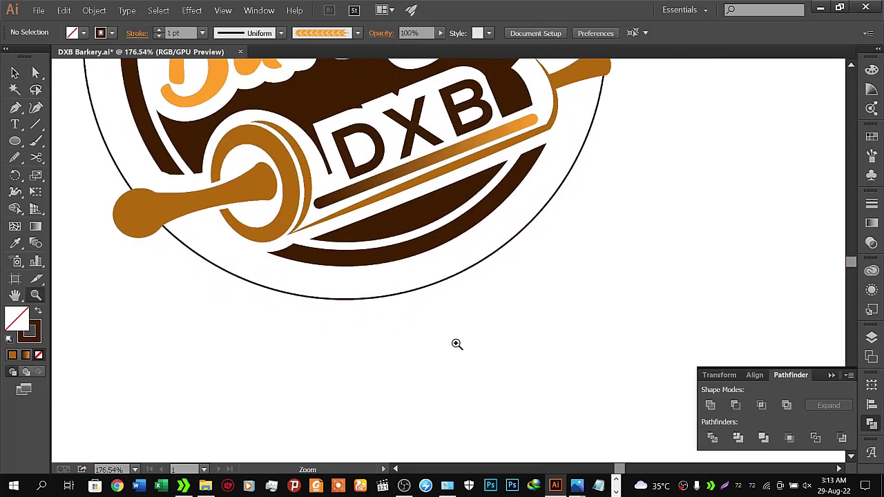
mouse_move(373, 269)
mouse_down()
mouse_move(429, 343)
mouse_move(418, 369)
mouse_up()
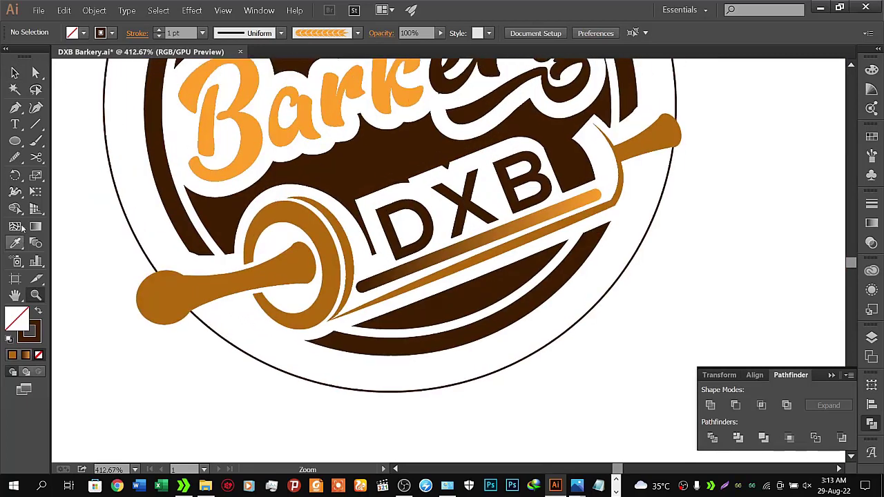
click(36, 158)
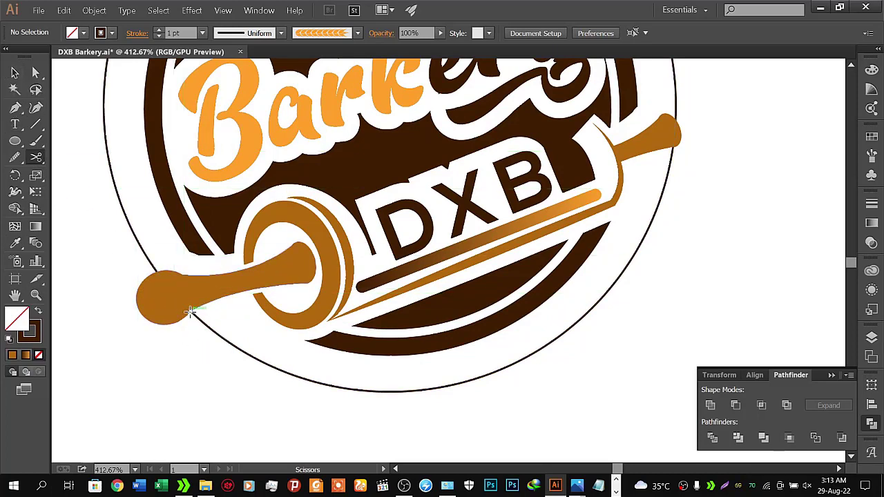
click(192, 315)
click(574, 260)
- Cut the outer circle above and below the left handle and at the right handle
click(192, 314)
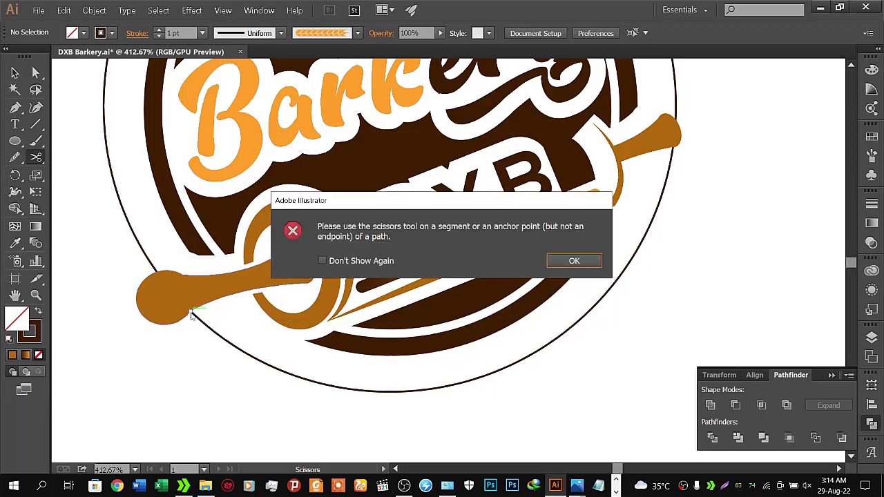
click(577, 262)
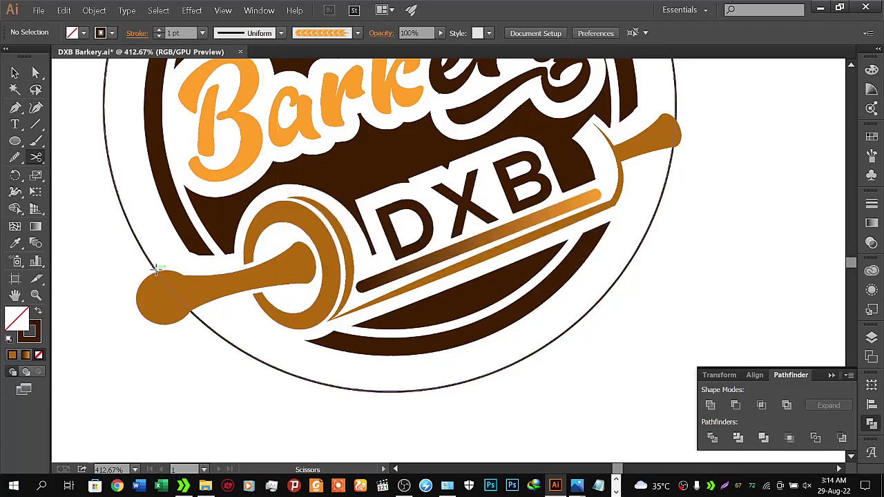
click(157, 271)
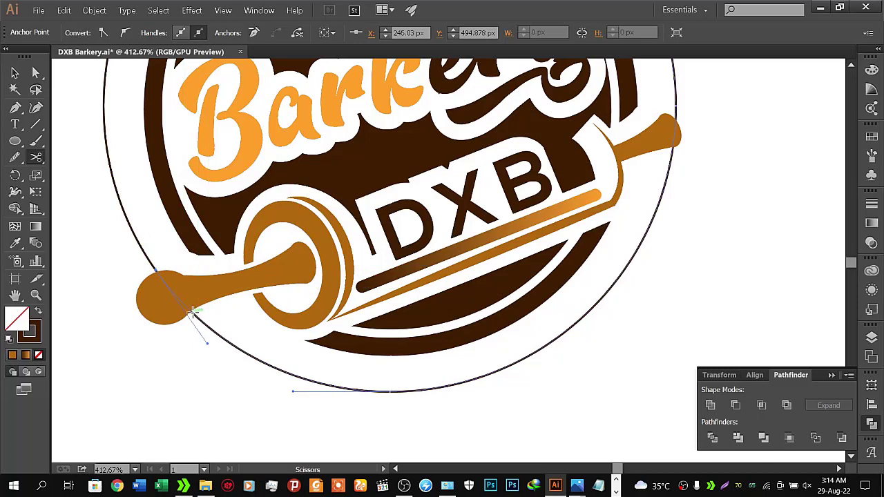
click(191, 314)
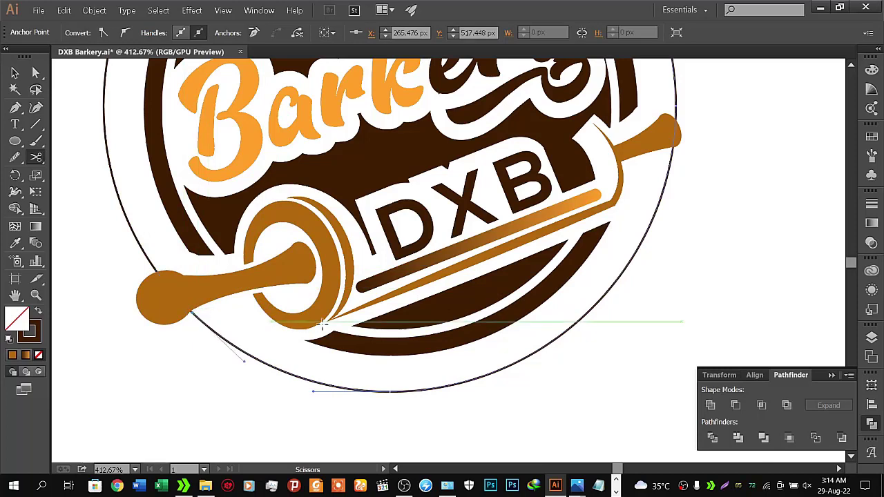
click(674, 146)
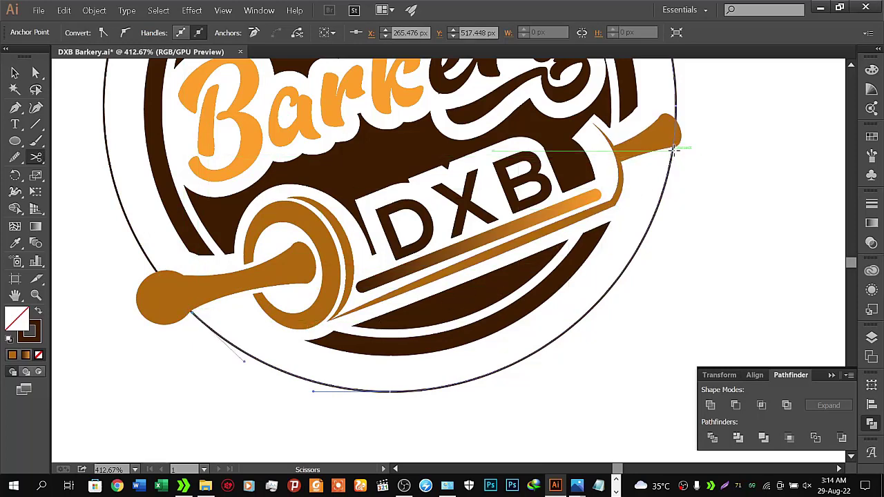
- Zoom back out and drag the circle's lower arc off to the lower right
drag(676, 155, 623, 231)
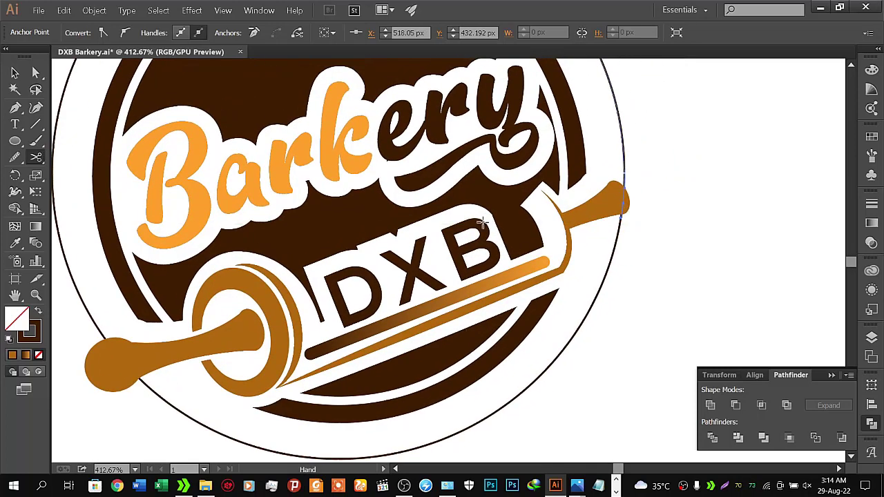
drag(300, 233, 226, 257)
key(v)
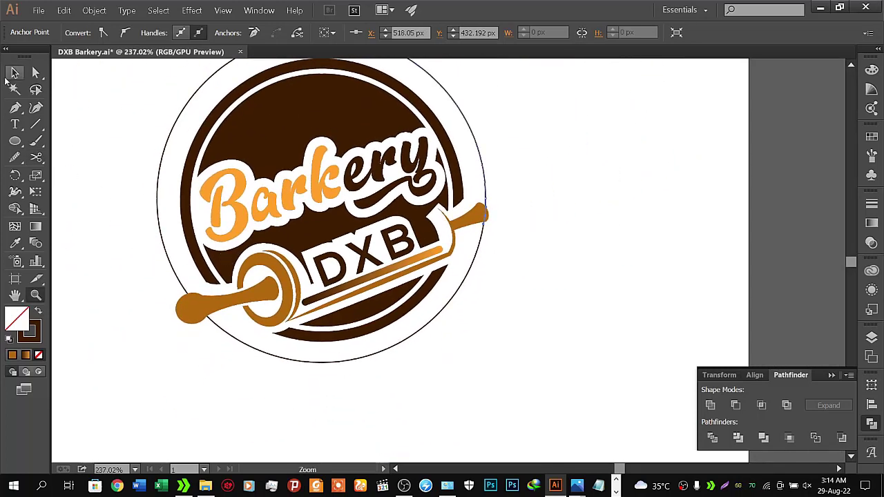
click(273, 403)
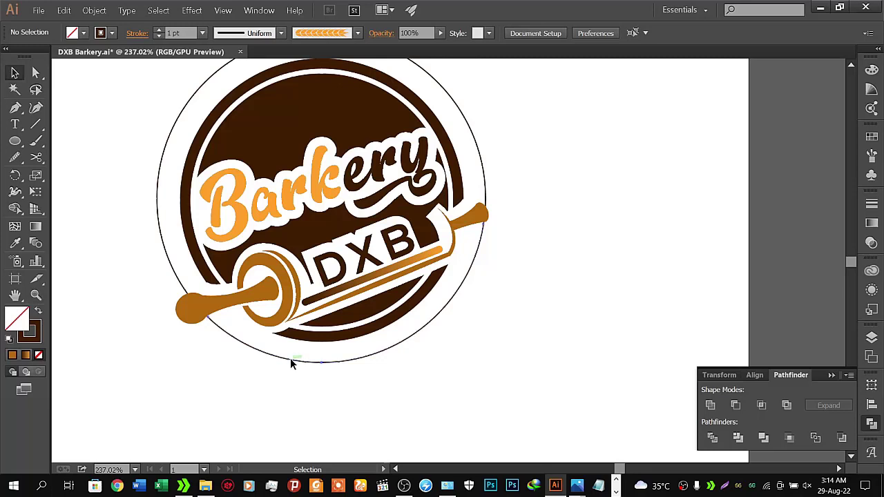
drag(290, 362, 543, 433)
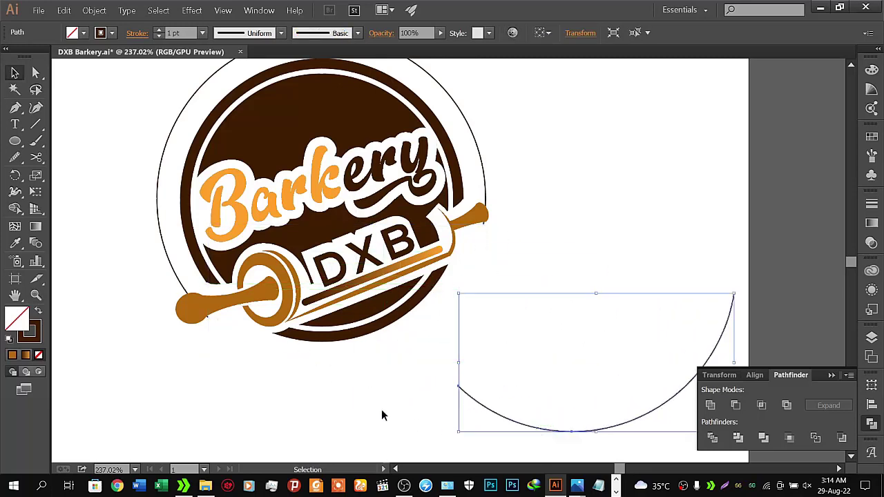
click(360, 411)
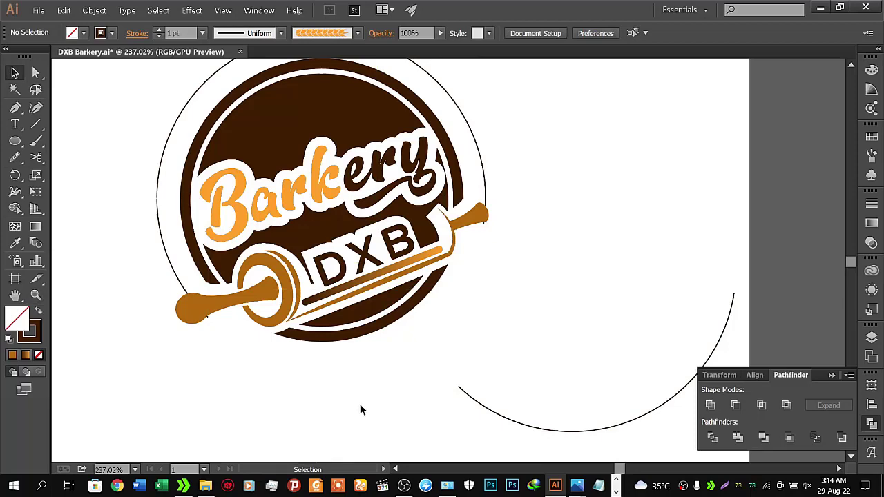
key(space)
drag(375, 235, 408, 333)
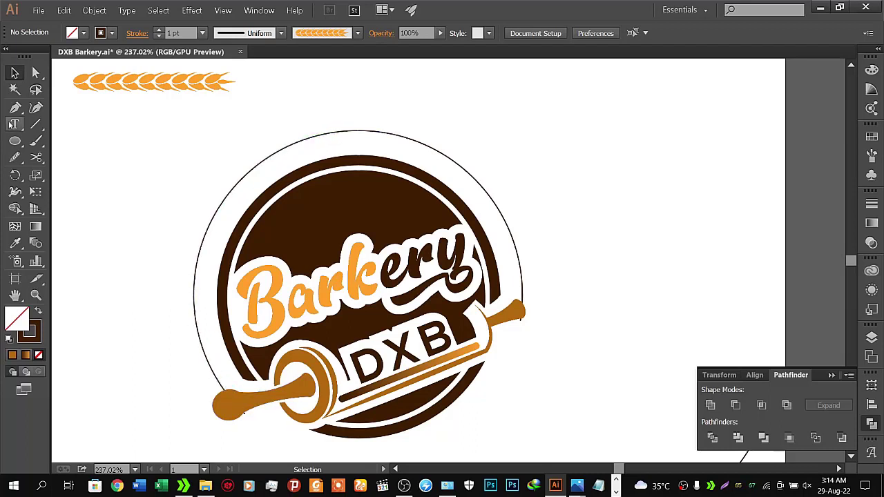
click(36, 158)
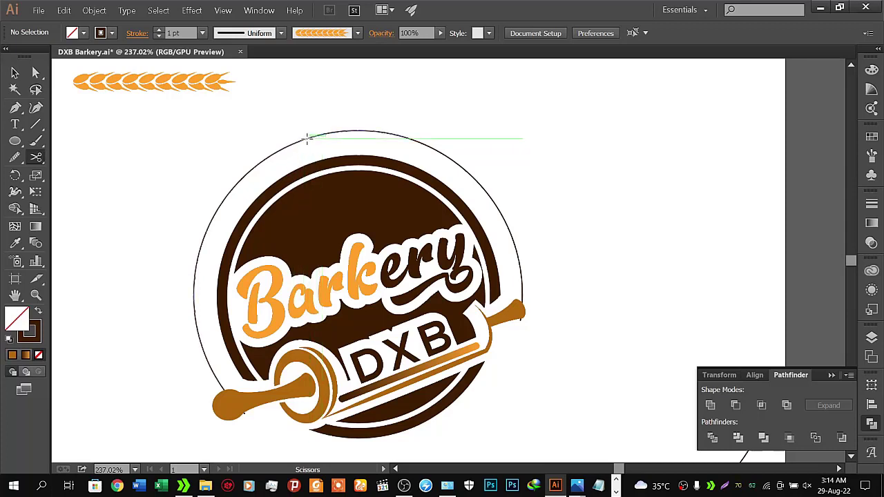
- Cut a top arc out of the outer circle and lift it above the badge
click(310, 137)
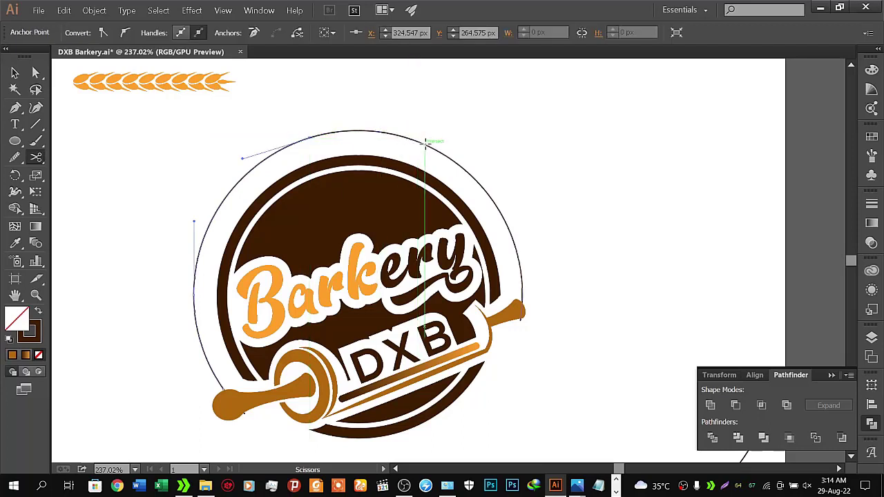
click(426, 142)
click(12, 72)
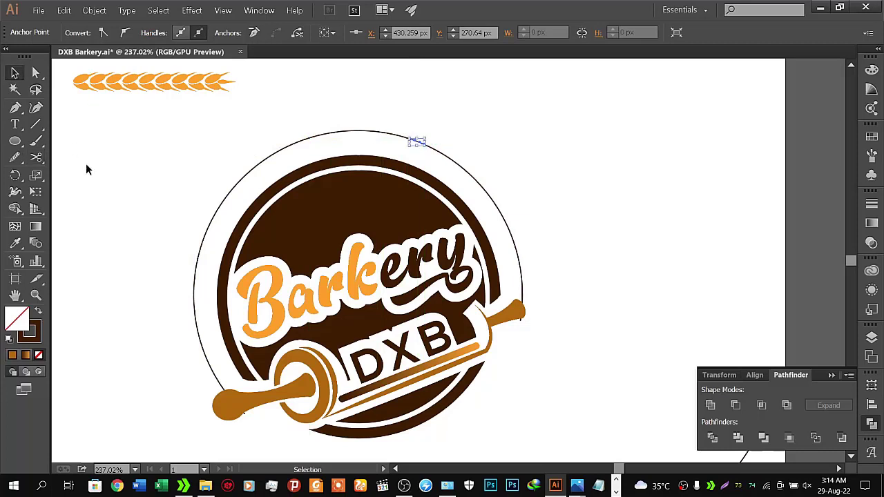
click(85, 163)
click(466, 175)
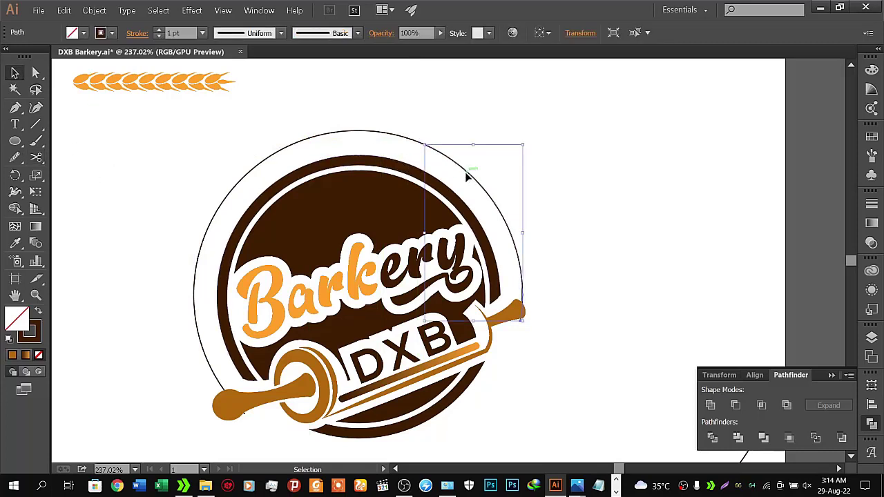
click(449, 138)
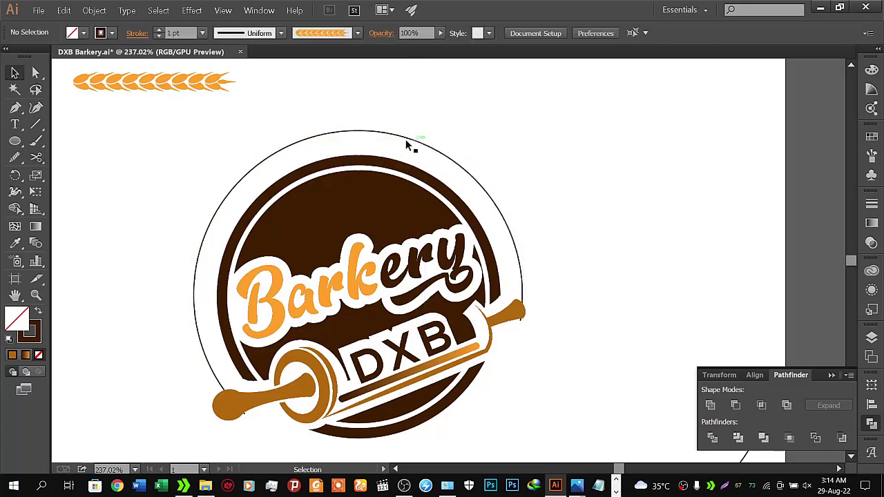
drag(377, 131, 408, 88)
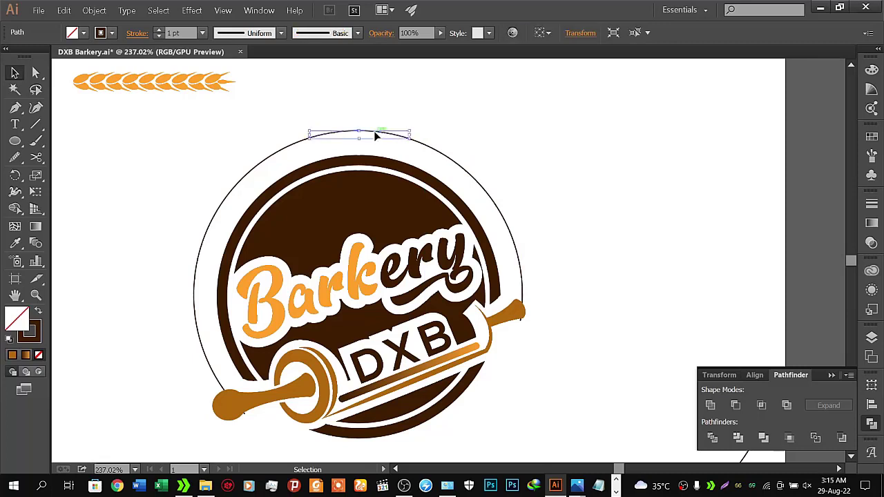
click(490, 138)
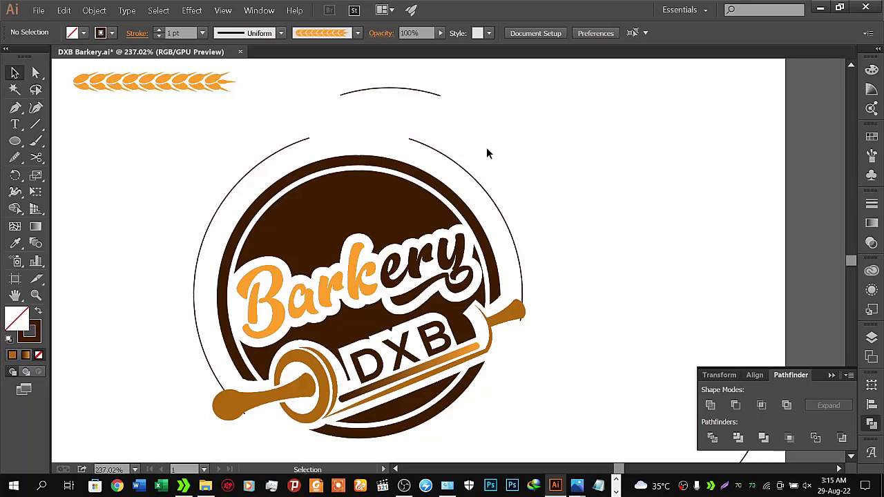
- Remove the left arc's stroke, then restore it to 1 pt
click(255, 167)
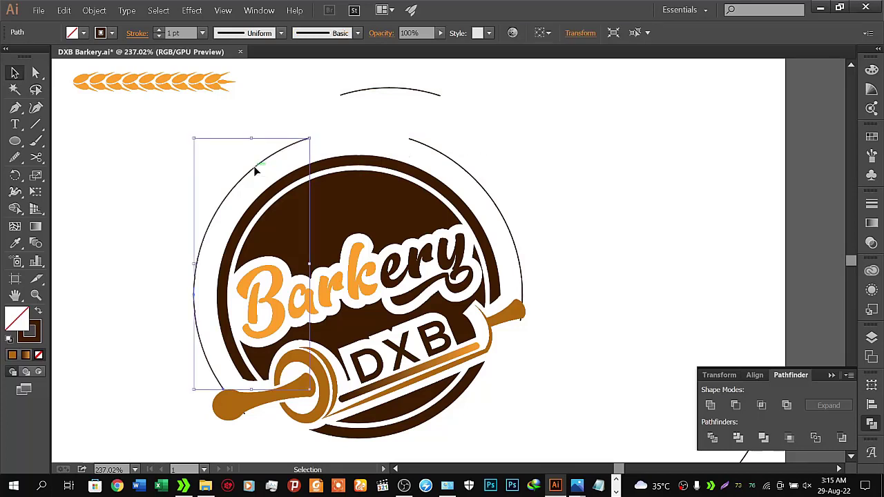
click(159, 37)
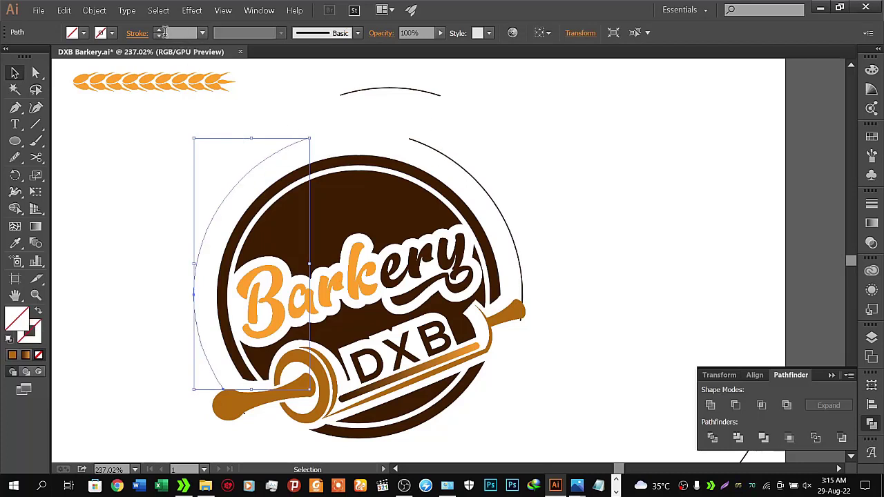
click(160, 29)
click(129, 151)
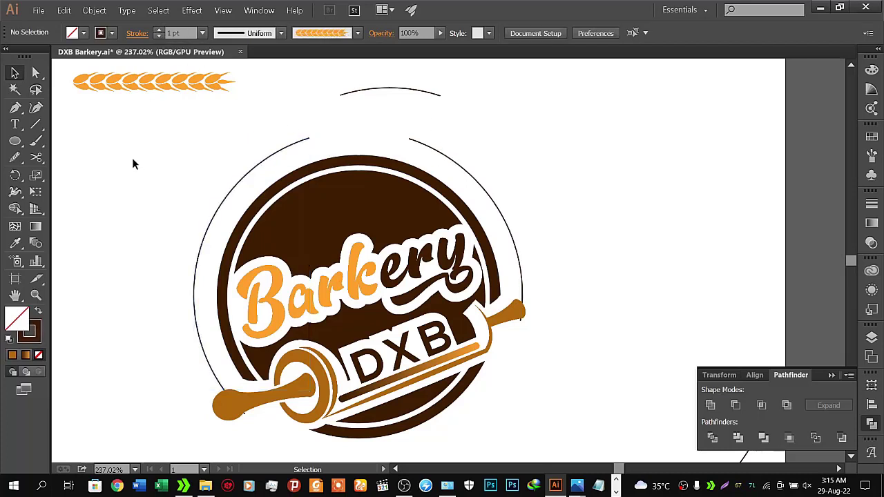
- Zoom in on the left rolling-pin knob and erase its stray sliver with a smaller Eraser
key(z)
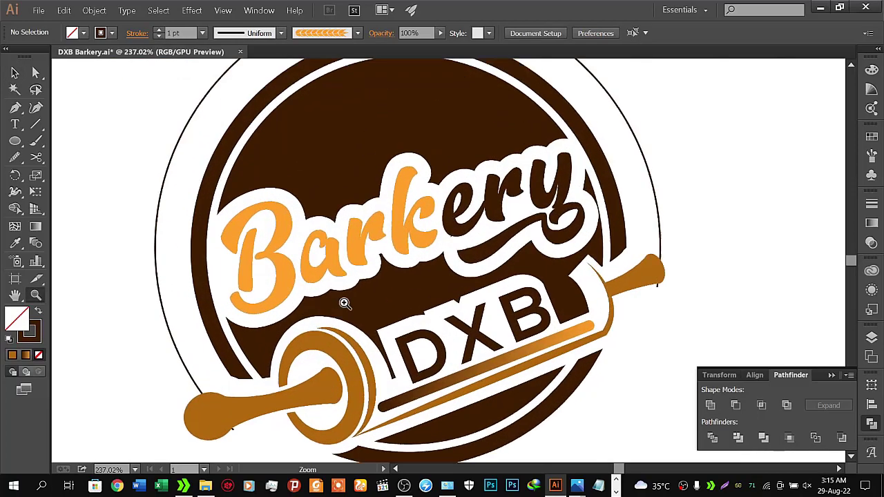
drag(270, 377, 345, 300)
drag(296, 375, 347, 172)
drag(269, 233, 408, 153)
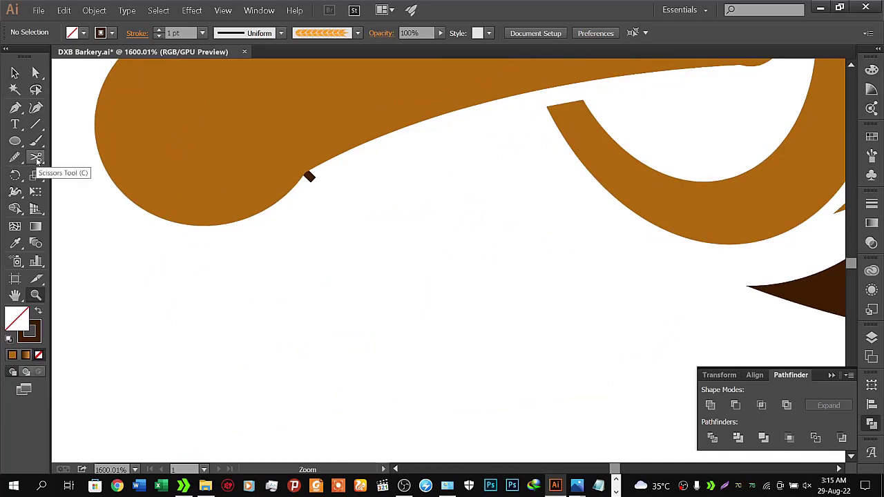
click(41, 161)
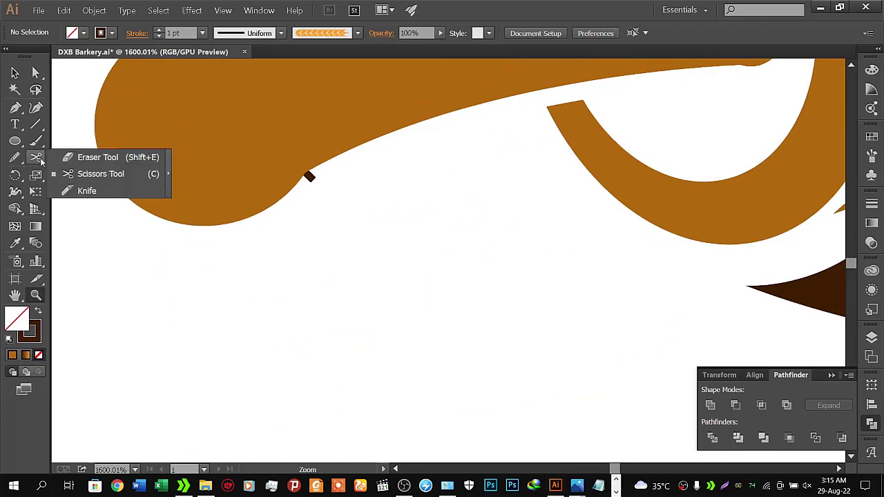
click(93, 157)
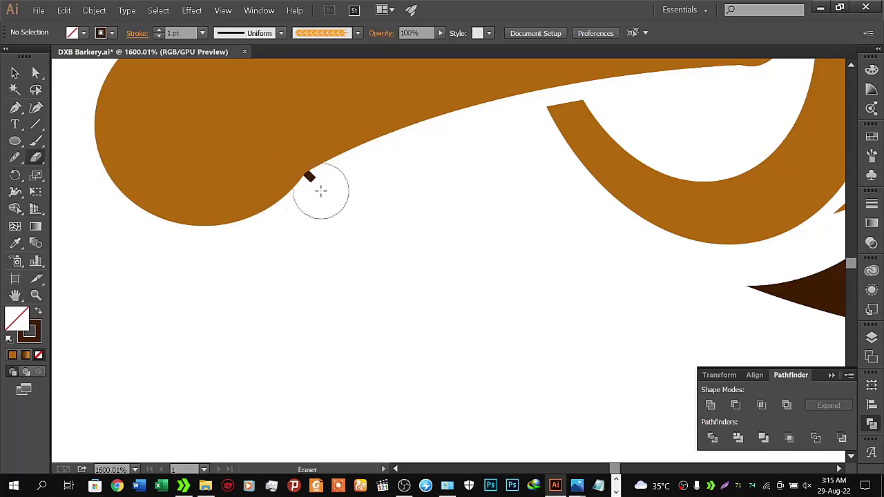
key(bracketleft)
key(bracketleft)
key(bracketleft)
key(bracketleft)
key(bracketleft)
drag(315, 181, 311, 181)
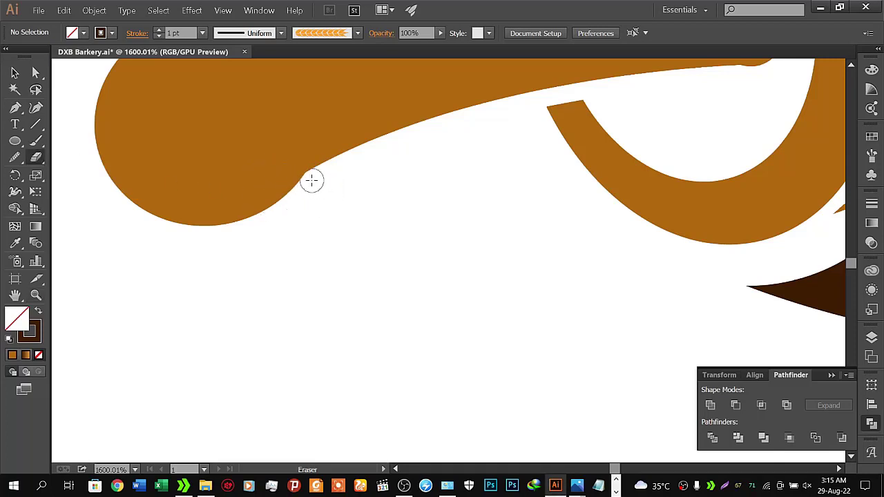
- Pan to the right knob, erase its small dark mark, and zoom out to the whole logo
key(space)
drag(679, 149, 182, 233)
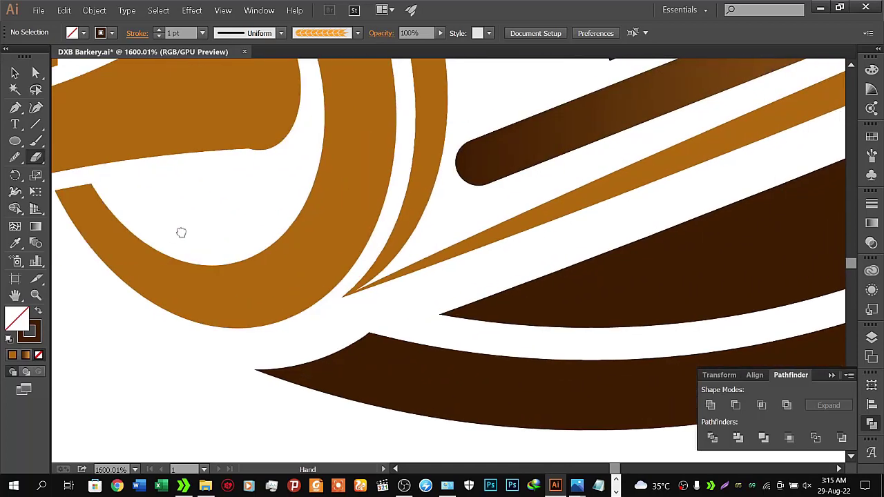
drag(486, 200, 207, 263)
drag(691, 143, 189, 277)
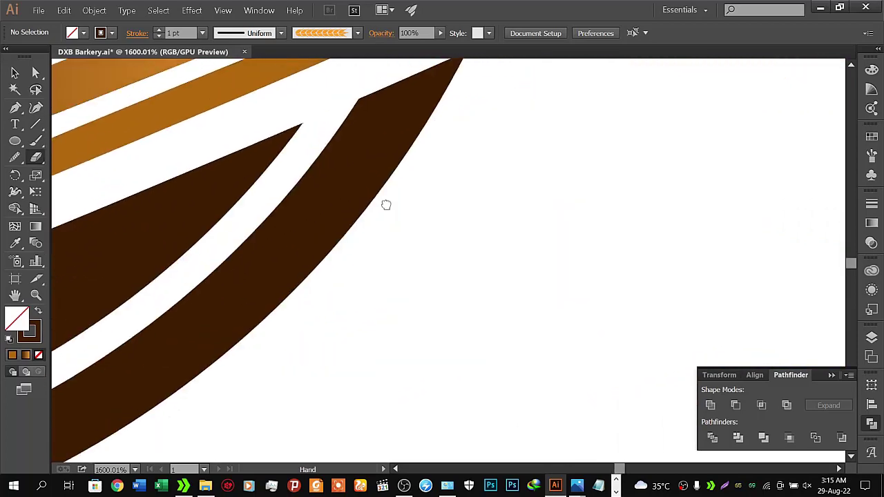
mouse_move(385, 203)
mouse_down()
mouse_move(383, 124)
mouse_move(458, 302)
mouse_up()
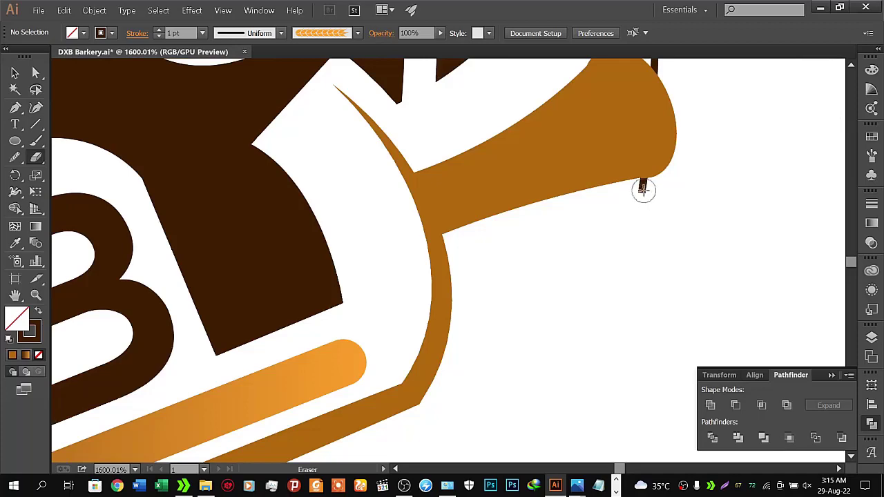
drag(642, 187, 605, 279)
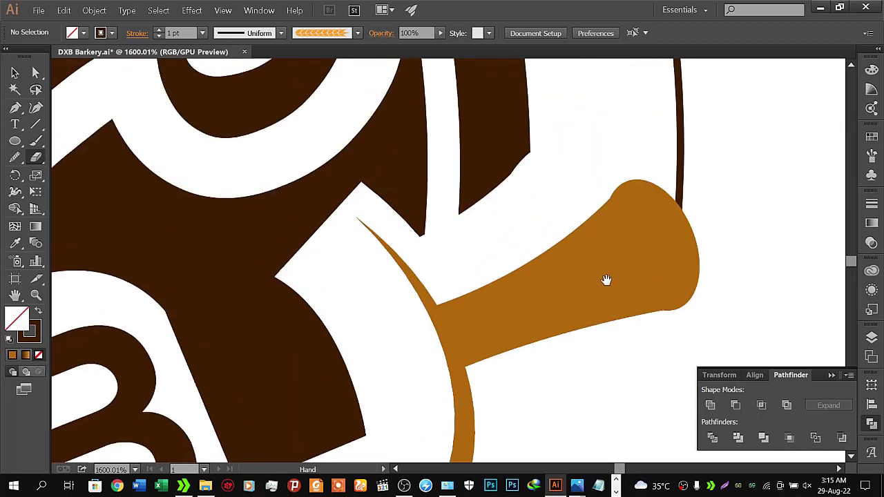
key(z)
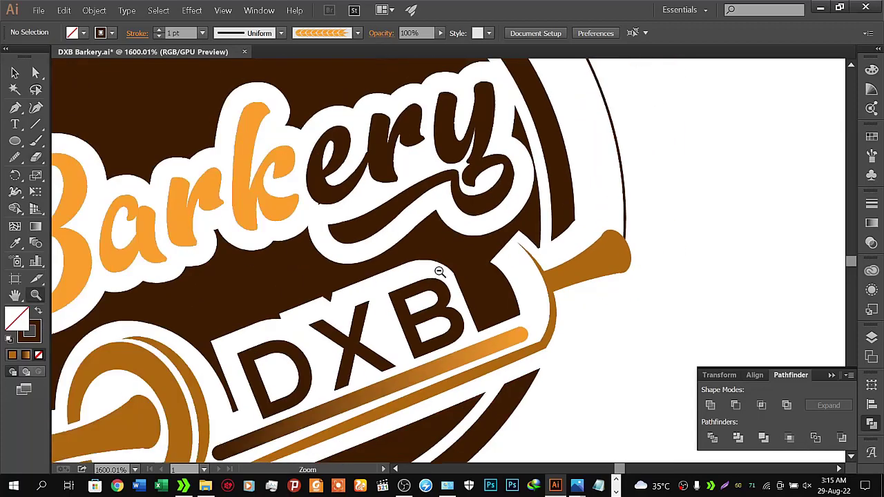
drag(598, 256, 36, 89)
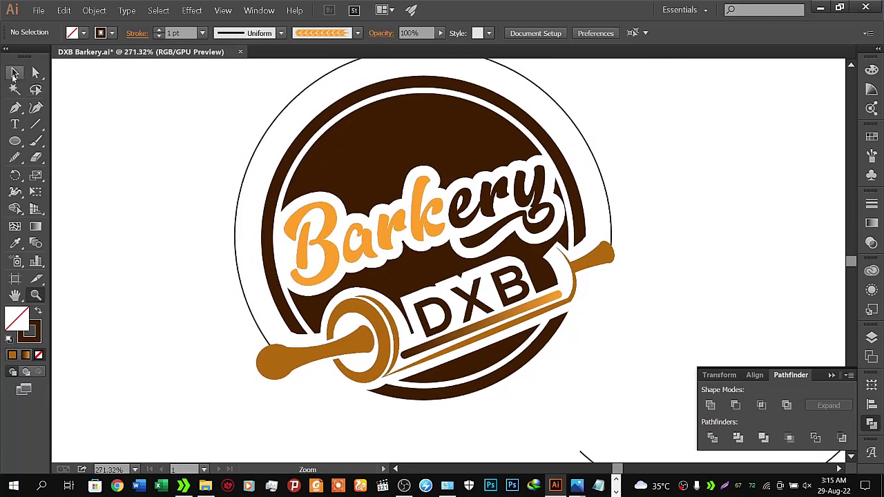
- Remove the stroke from both halves of the outer circle
click(15, 73)
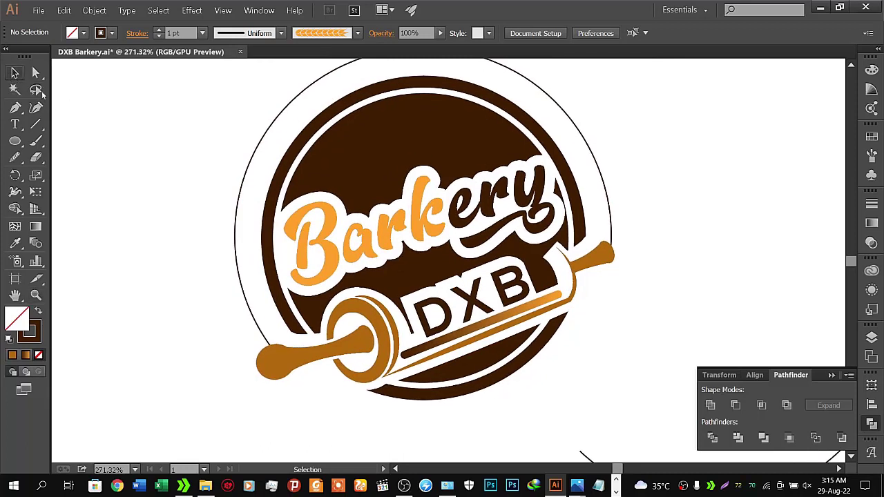
click(111, 33)
click(194, 91)
click(264, 156)
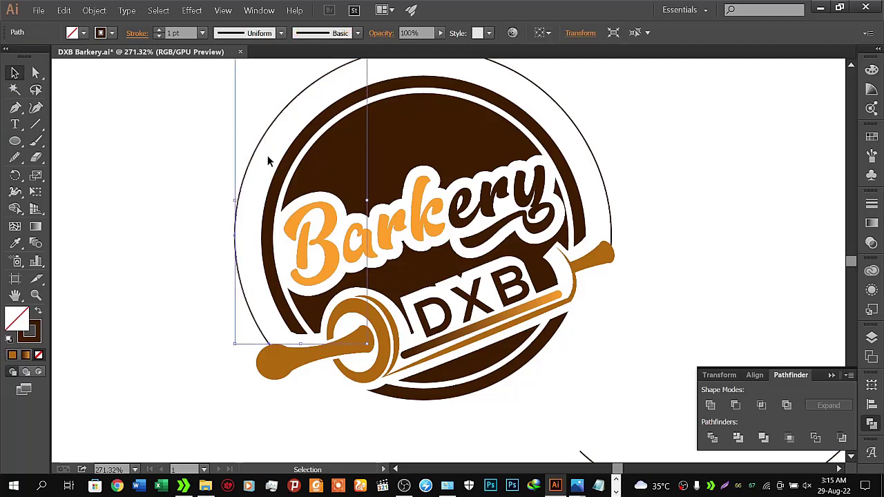
shift+click(540, 87)
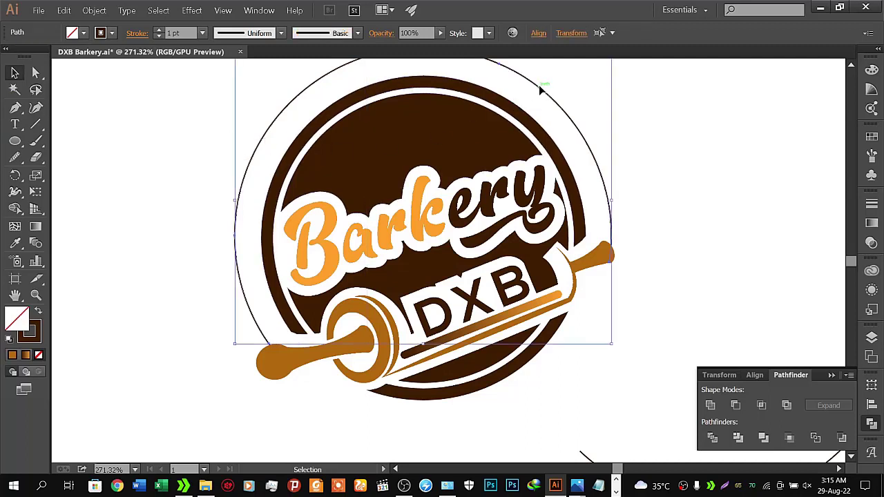
click(159, 36)
click(160, 127)
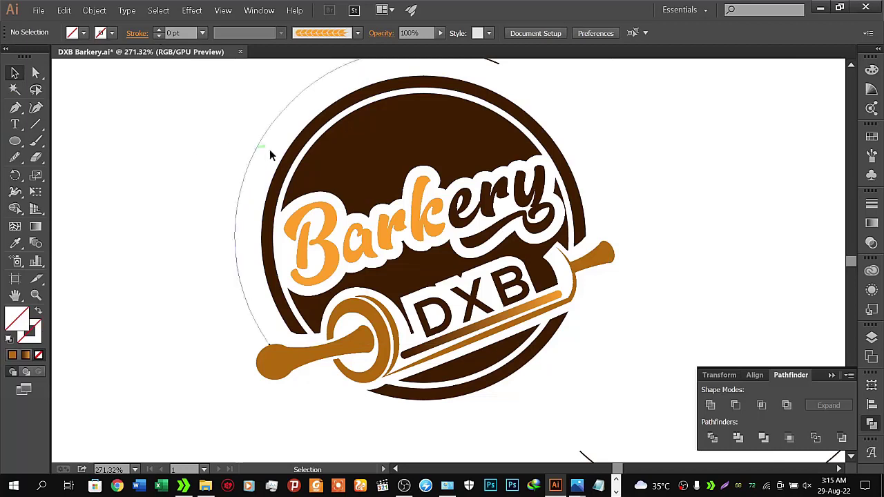
drag(269, 155, 230, 221)
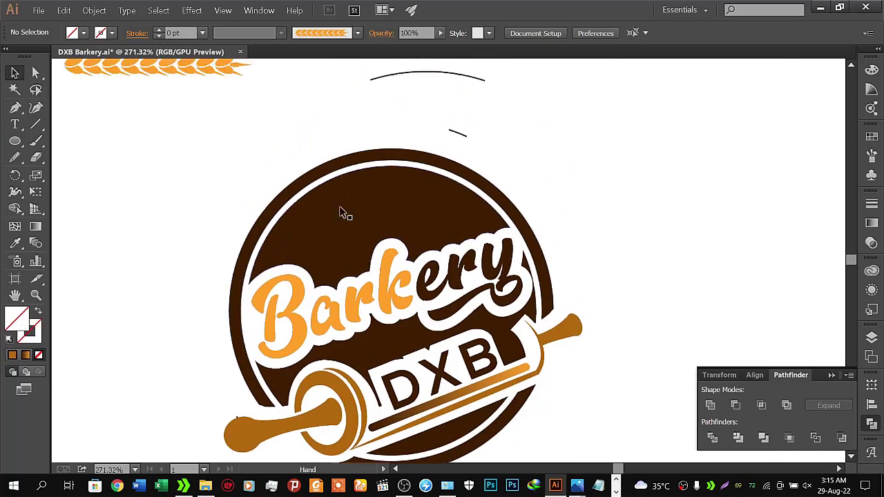
- Apply the orange wheat art brush to the left arc and review its stroke, brush and transform options
click(232, 225)
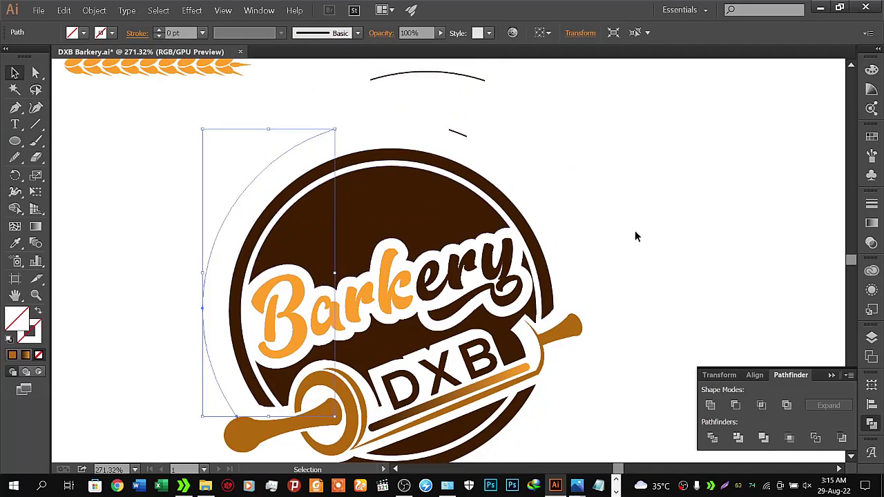
click(872, 155)
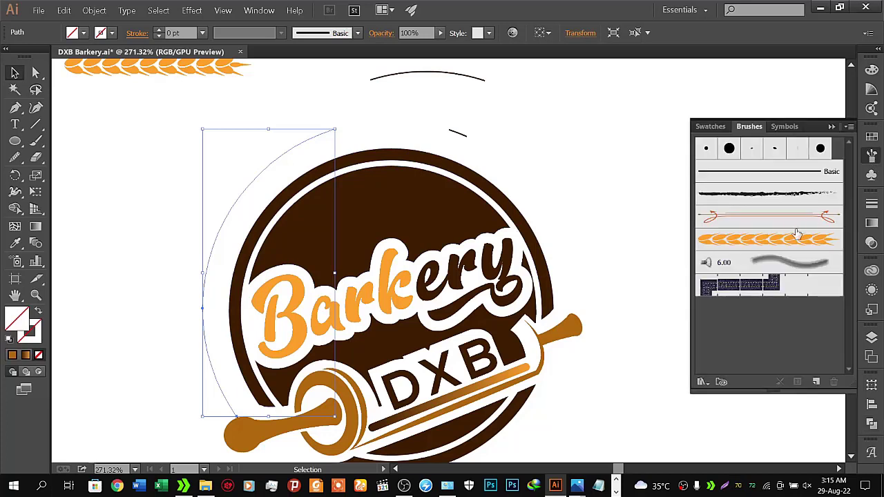
click(772, 240)
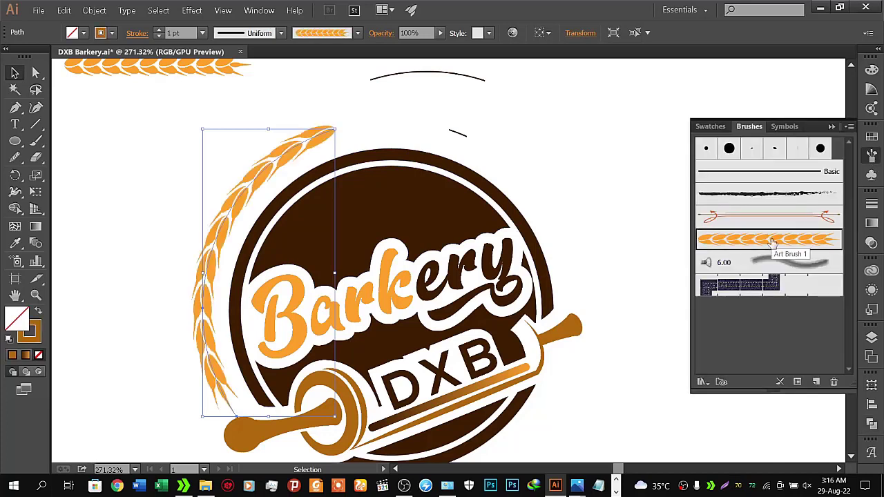
click(137, 33)
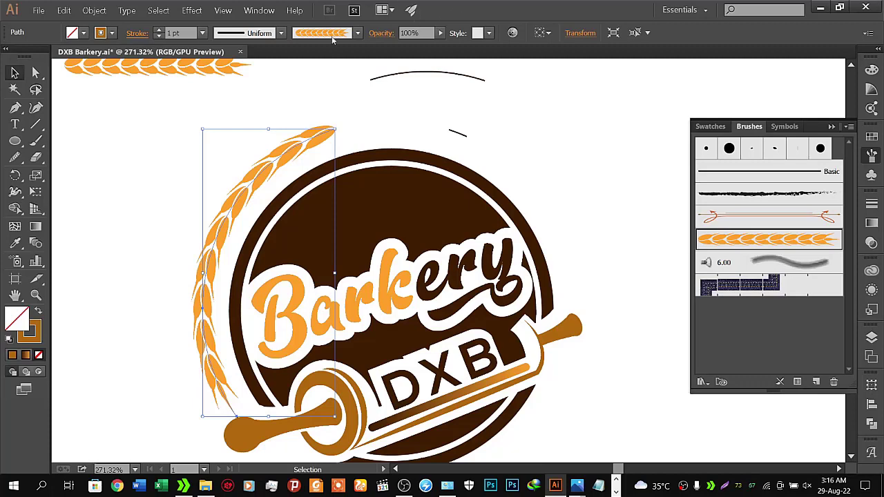
click(357, 33)
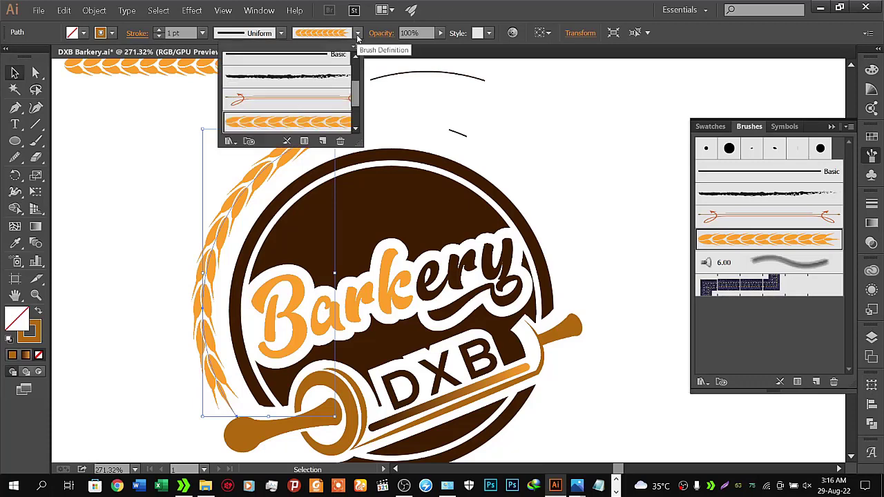
click(358, 33)
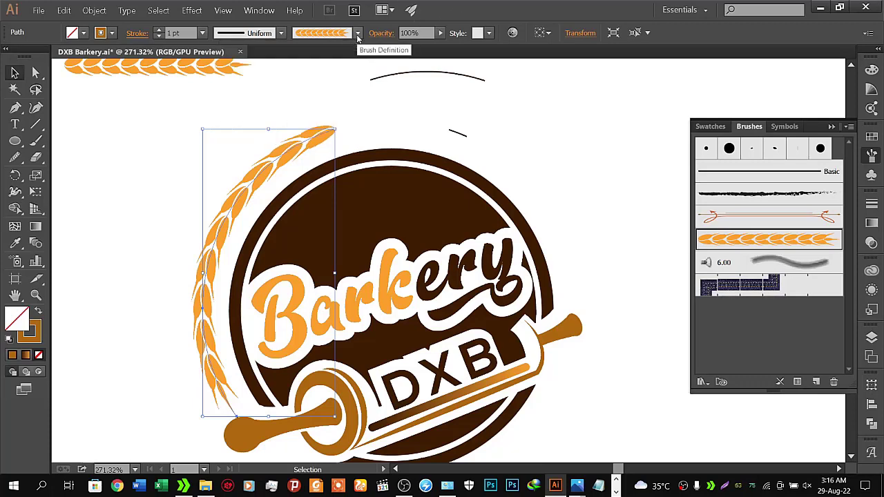
click(554, 39)
click(553, 35)
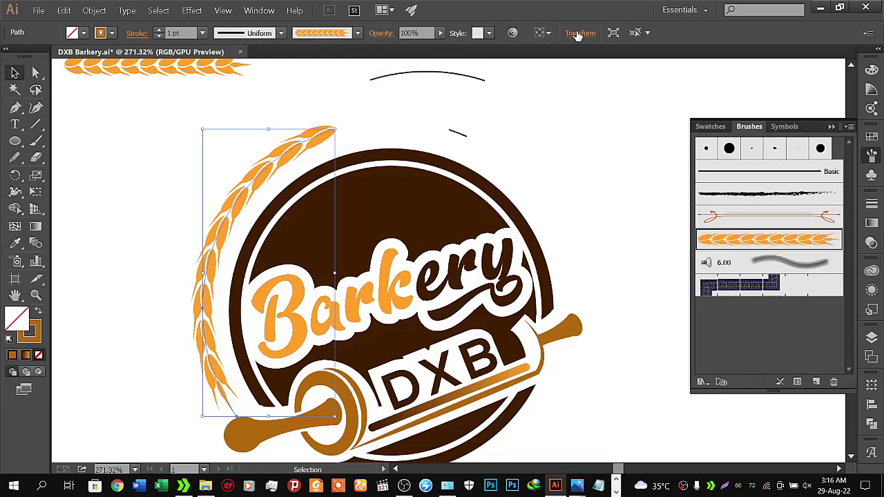
click(582, 33)
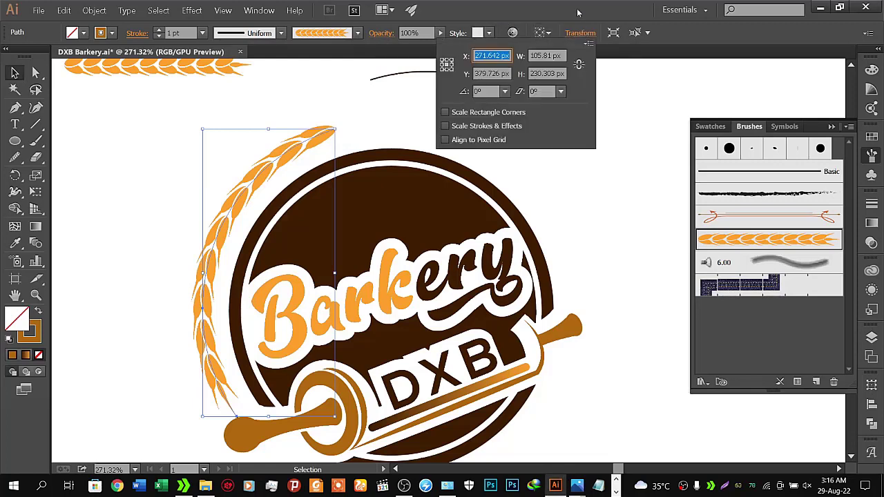
click(580, 33)
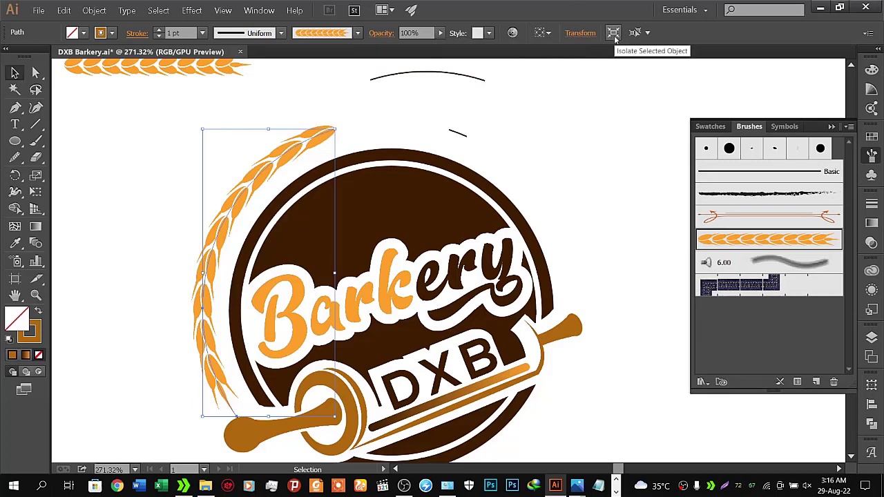
- Reselect the left wheat sprig to check the brushed result
click(571, 120)
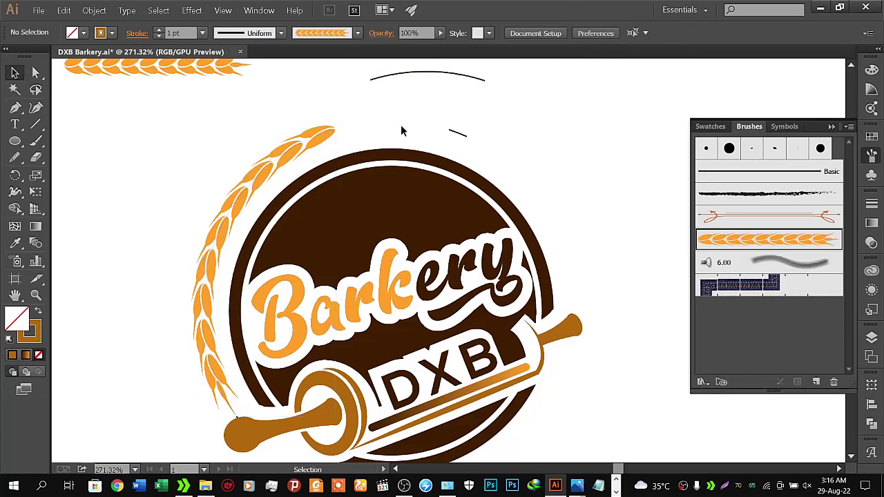
click(325, 143)
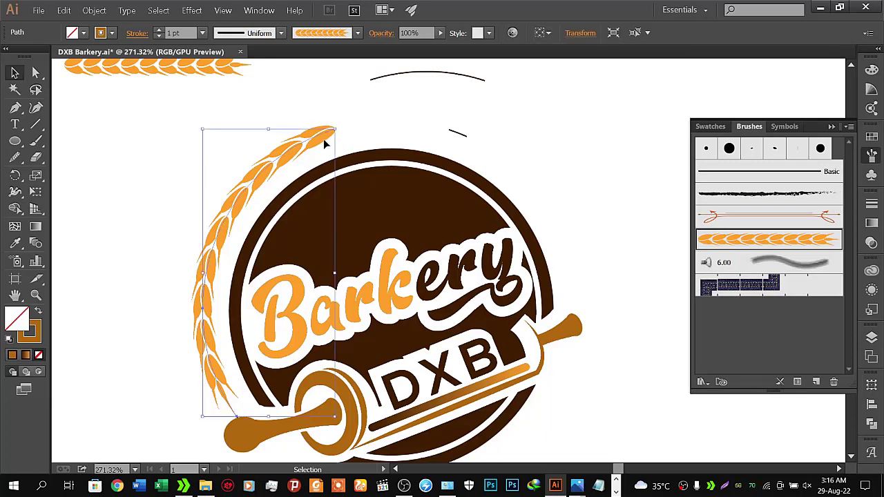
click(315, 108)
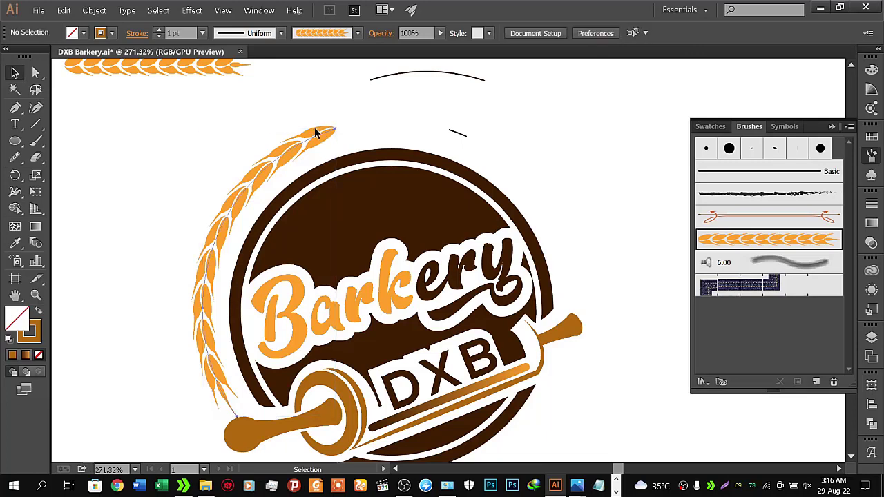
click(315, 132)
click(309, 109)
click(312, 132)
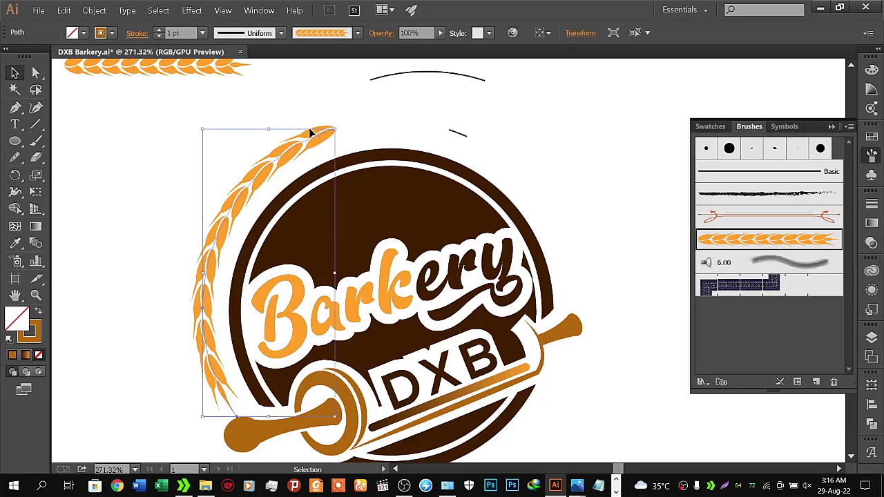
- Apply the orange wheat brush to the thin right arc
click(526, 189)
click(541, 181)
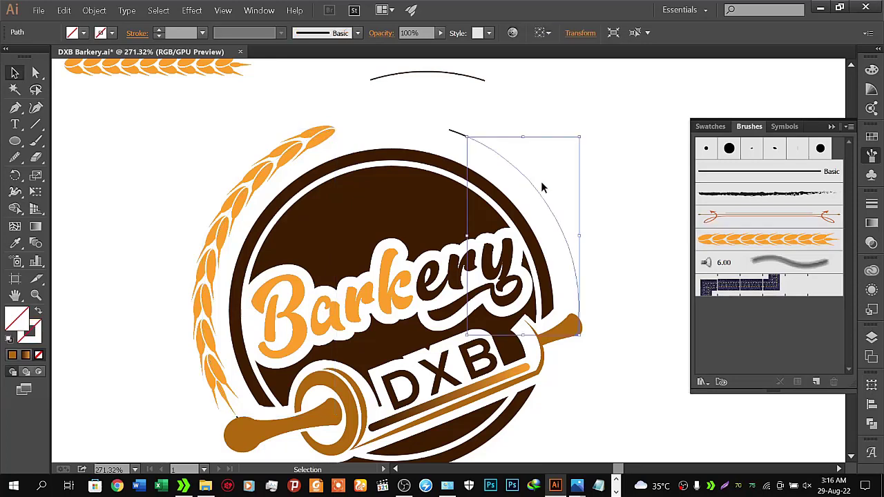
click(719, 238)
click(639, 204)
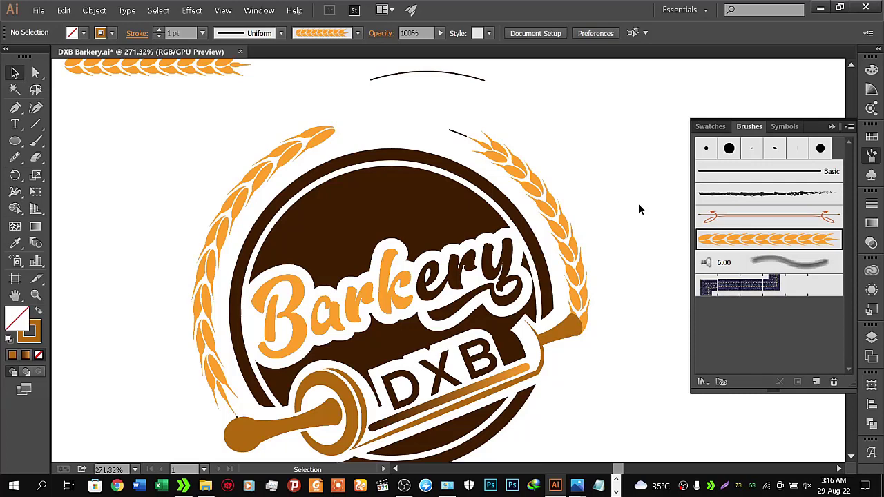
- Try a 2 pt stroke on the right wheat sprig, then revert it to 1 pt
click(525, 169)
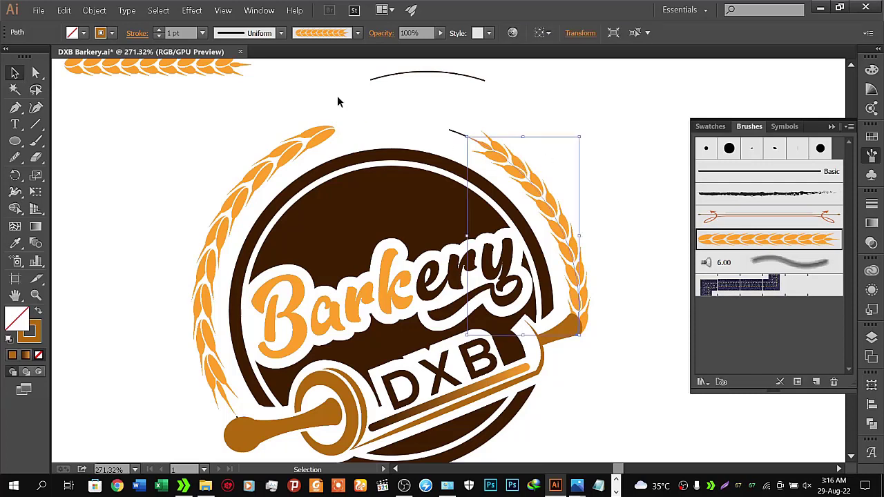
click(158, 32)
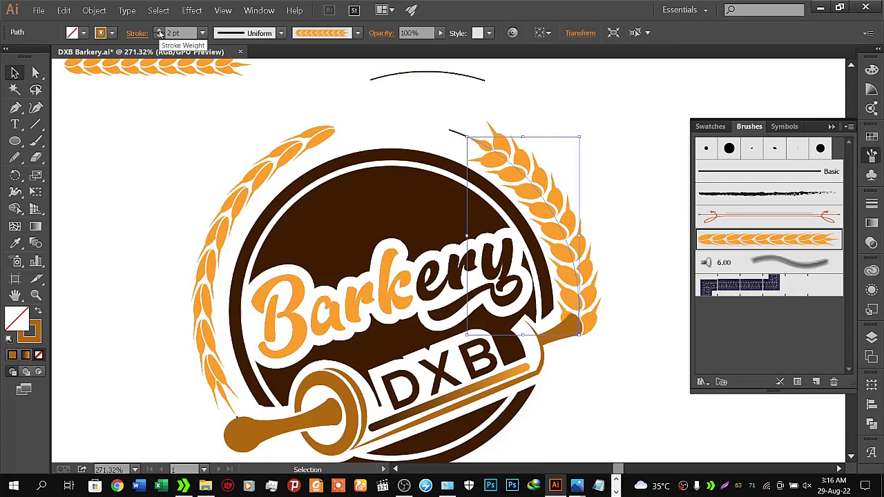
click(159, 35)
click(250, 126)
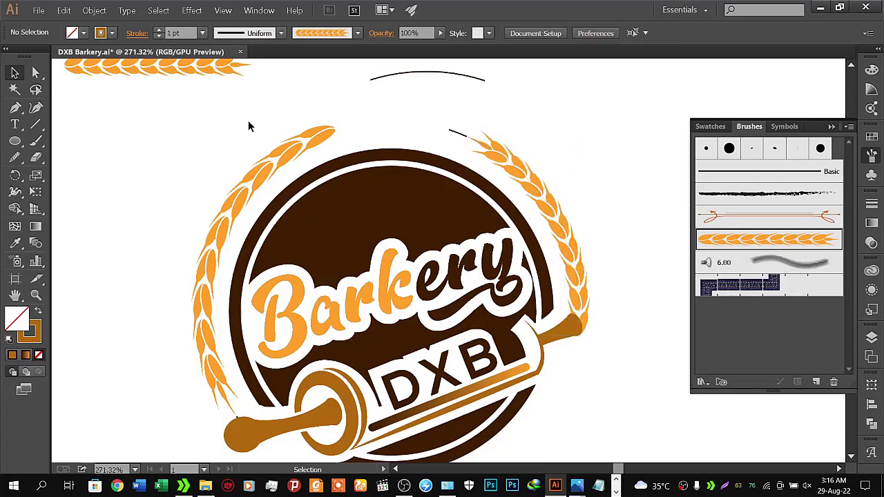
- Inspect the right sprig's context menu, then delete it and undo the deletion
right_click(492, 154)
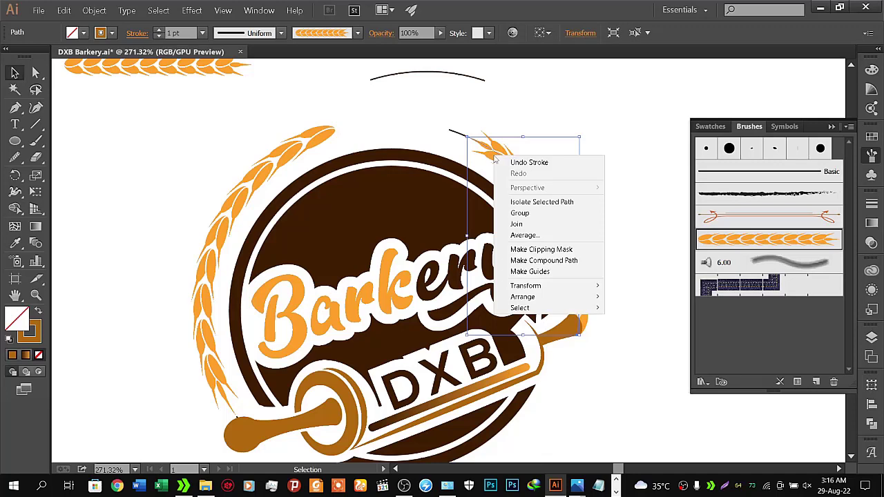
click(513, 119)
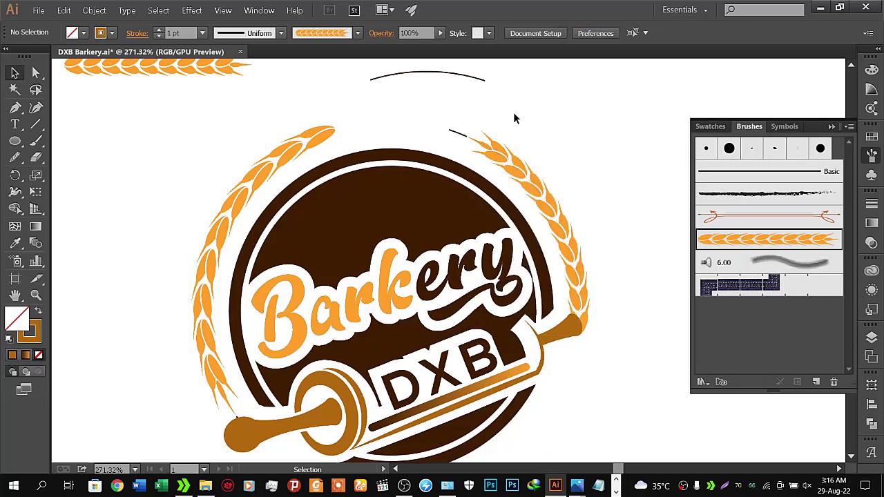
click(485, 137)
right_click(486, 137)
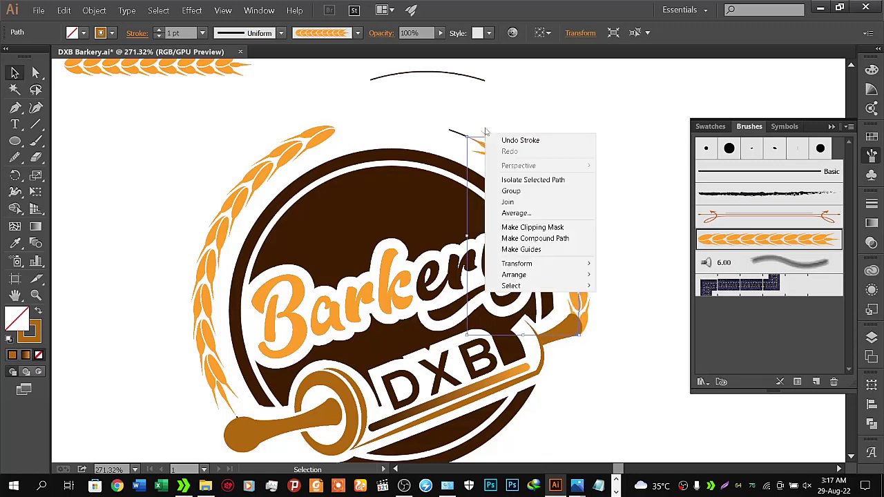
click(486, 122)
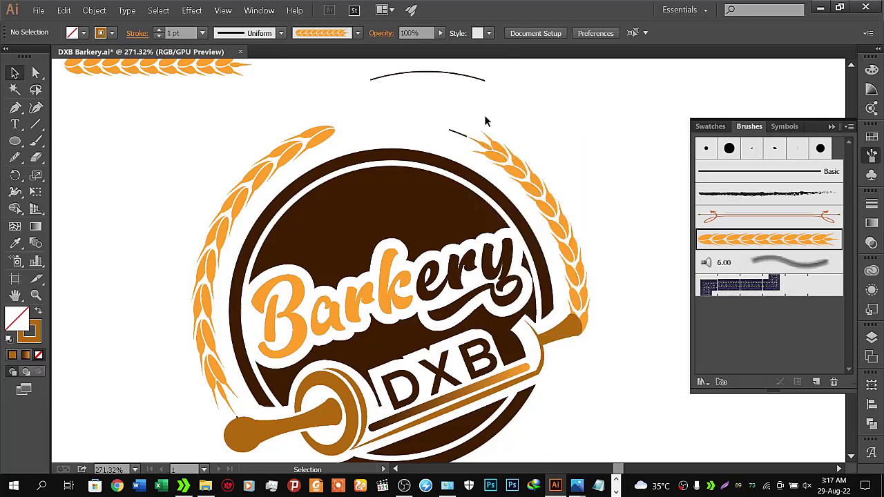
click(543, 197)
key(Delete)
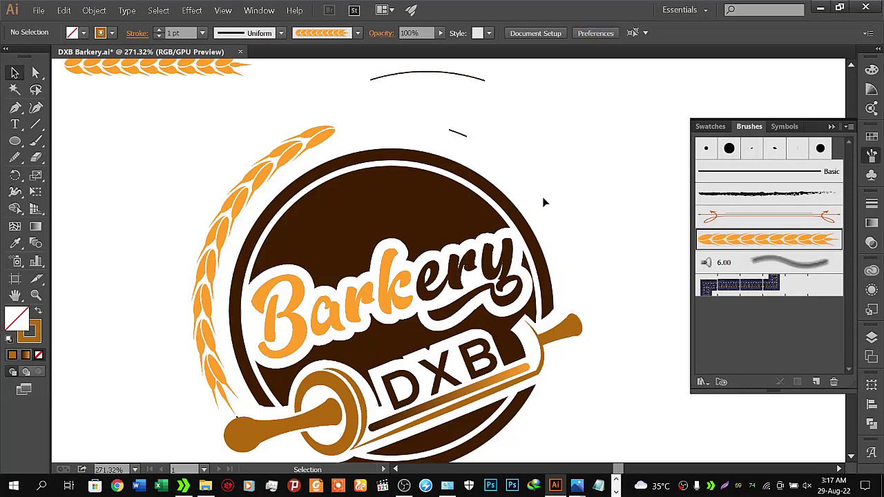
key(ctrl+z)
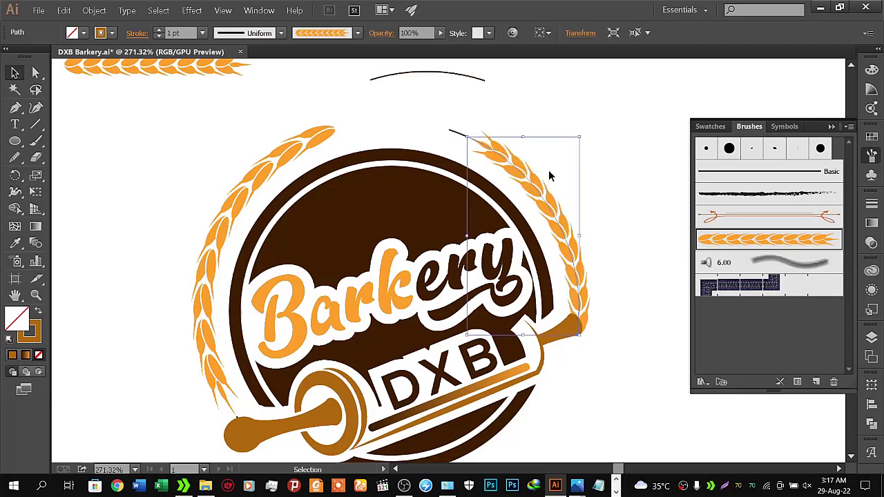
click(560, 153)
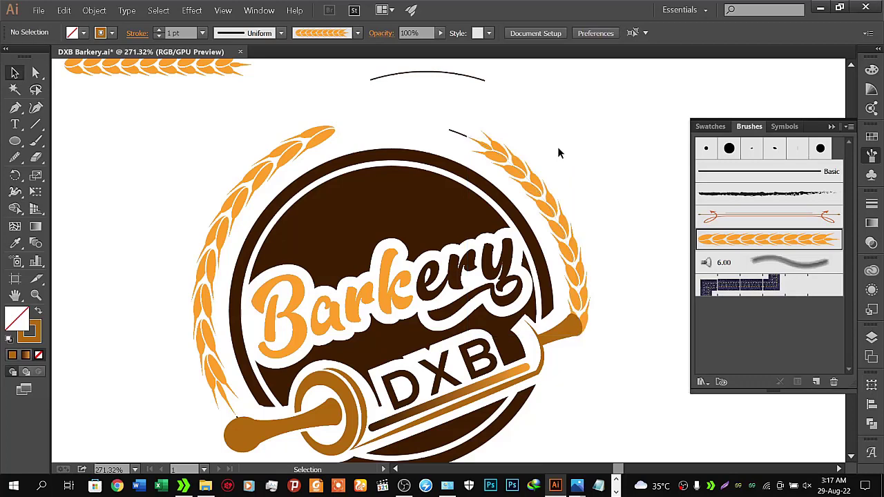
- Drag the right wheat sprig up and to the right, then undo the move
click(521, 165)
right_click(519, 163)
click(519, 106)
click(509, 161)
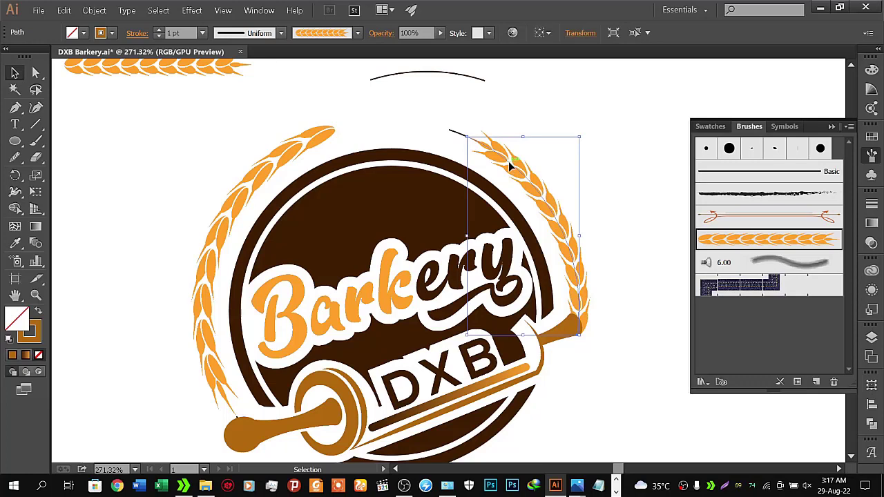
drag(508, 161, 571, 99)
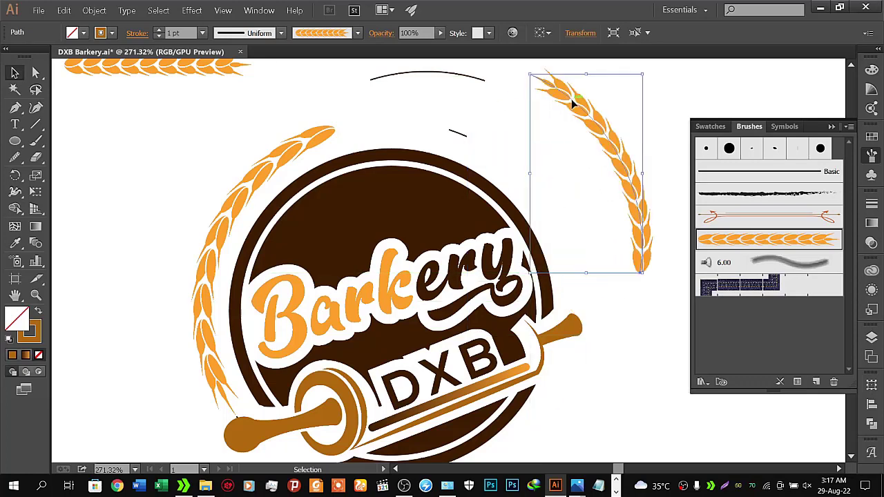
key(ctrl+z)
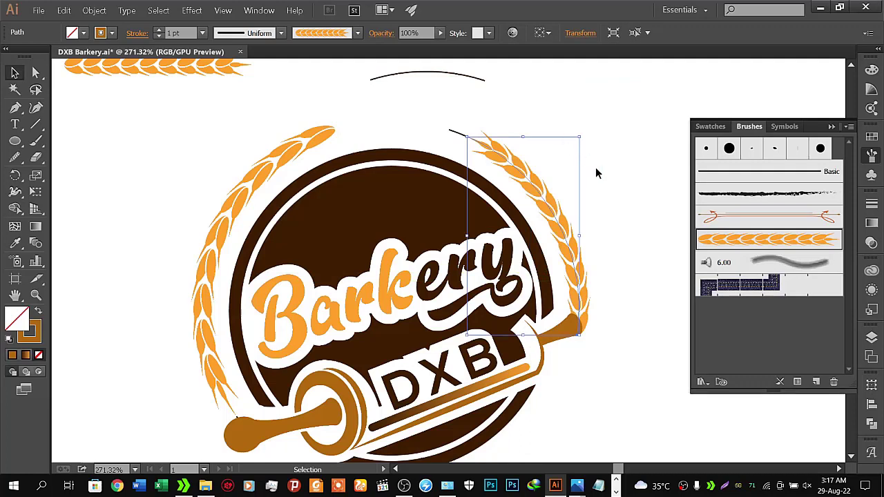
click(596, 169)
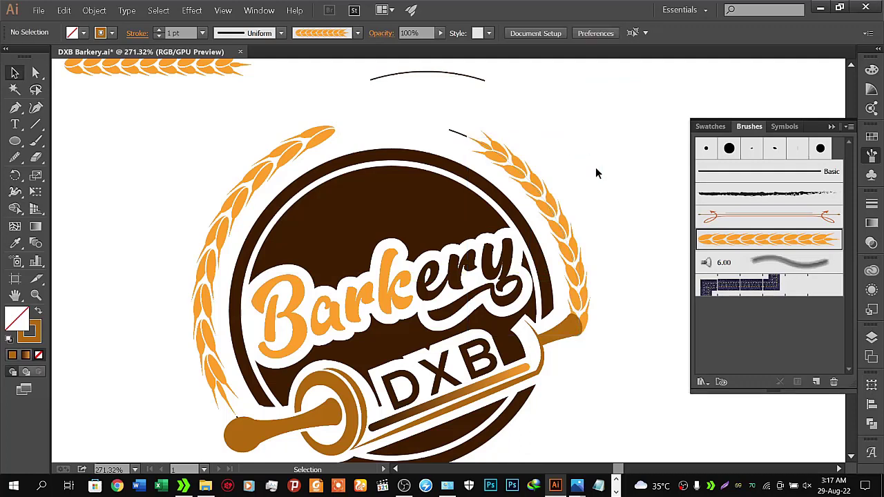
- Select the left wheat sprig and inspect its context menu
click(327, 141)
click(360, 145)
click(305, 138)
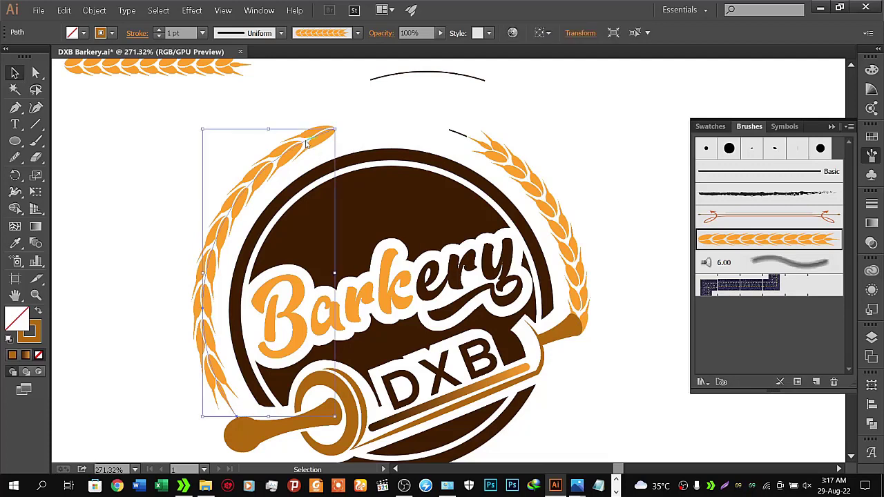
right_click(306, 143)
click(294, 119)
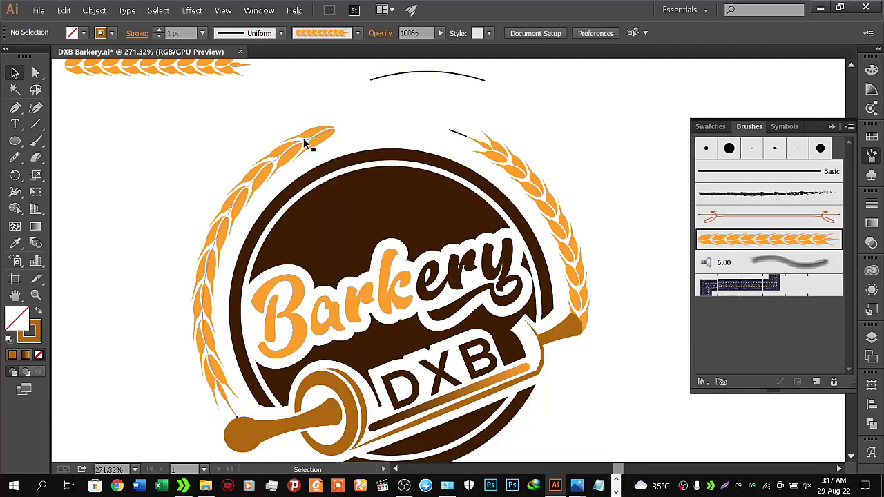
click(308, 135)
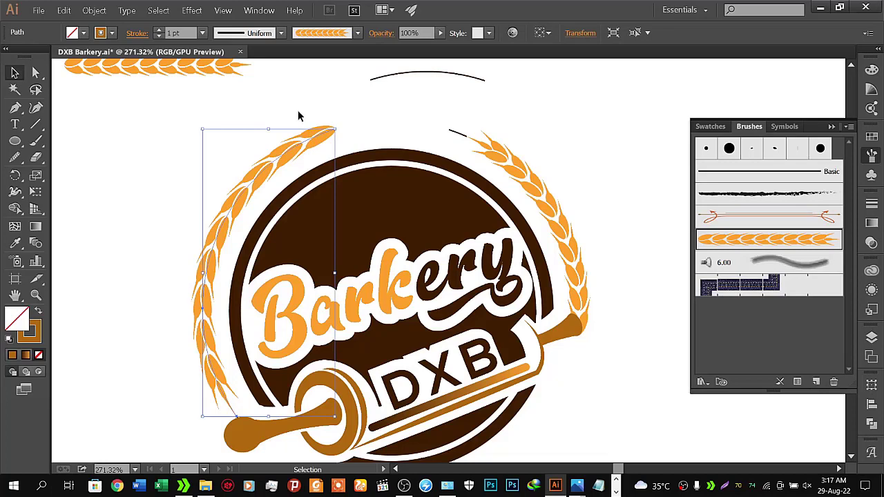
click(298, 115)
click(311, 134)
click(302, 118)
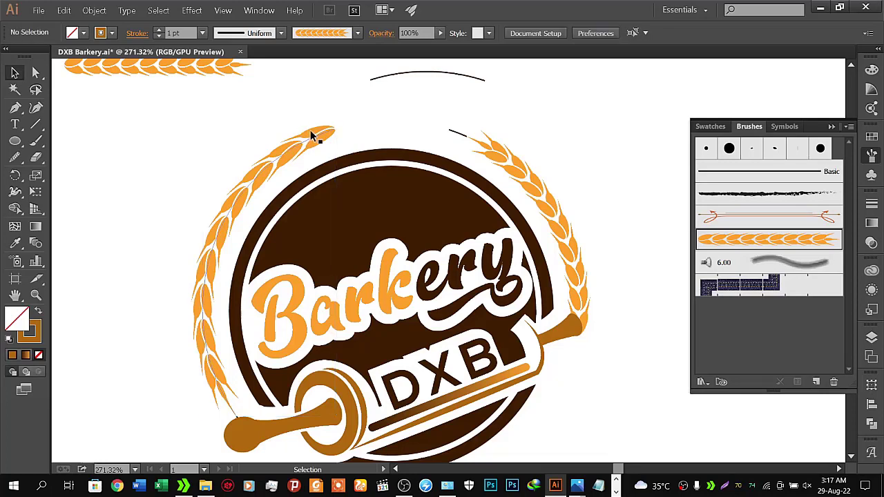
click(312, 134)
- Reflect the left wheat sprig across a -16° axis with Transform > Reflect
right_click(312, 135)
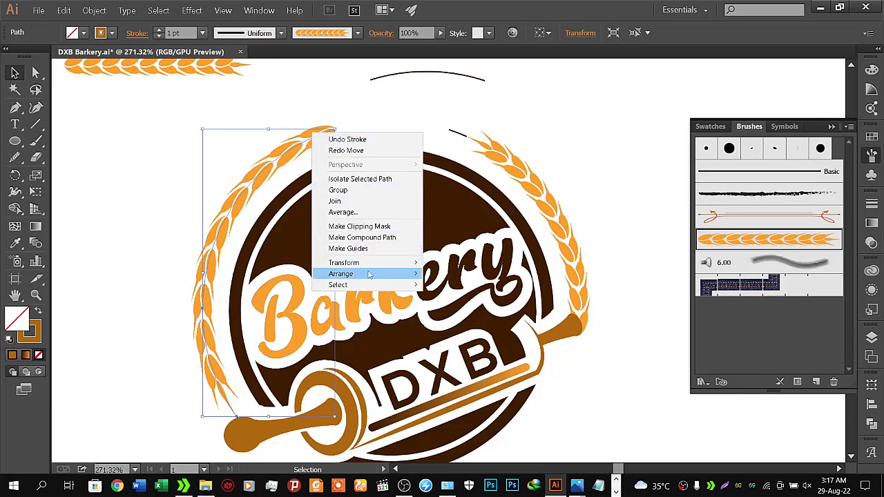
mouse_move(344, 262)
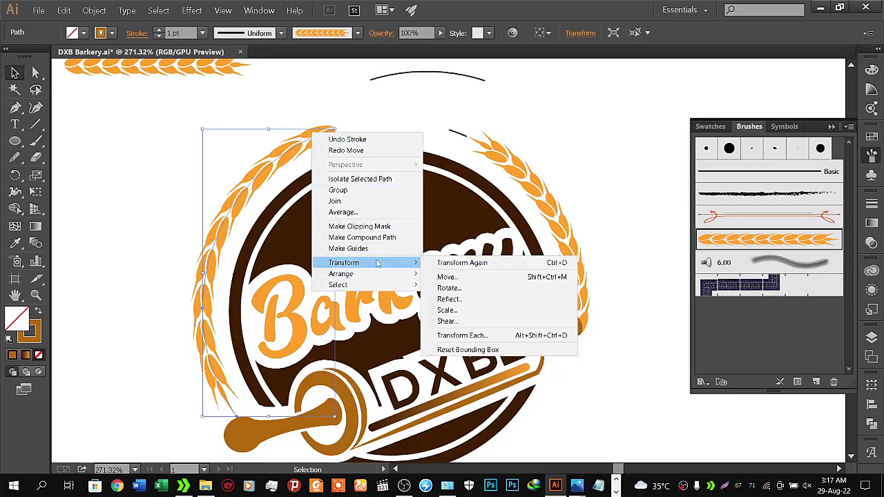
click(465, 302)
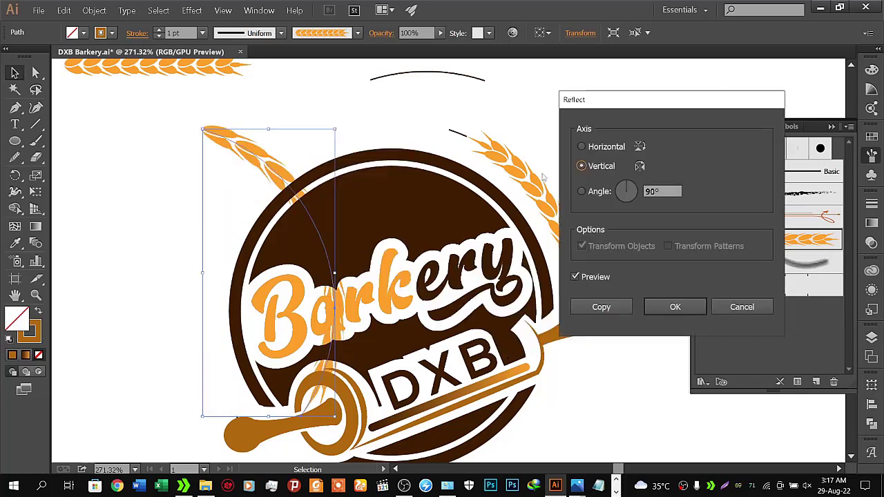
click(581, 147)
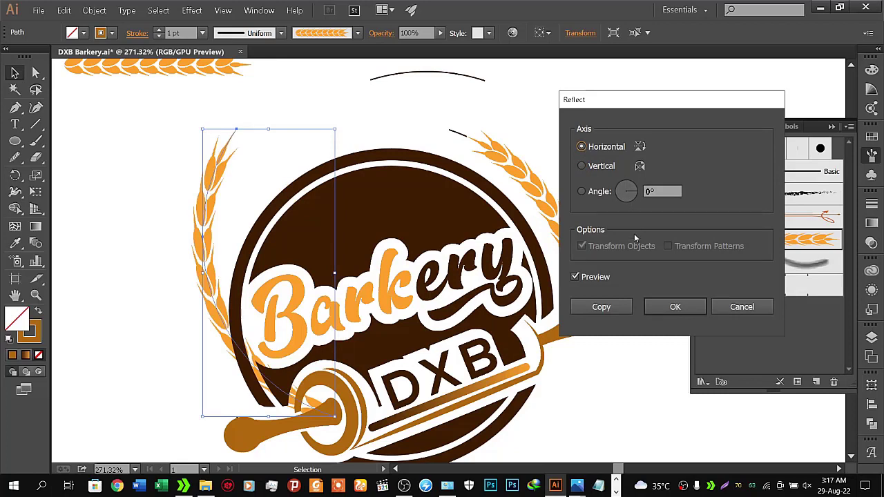
click(630, 195)
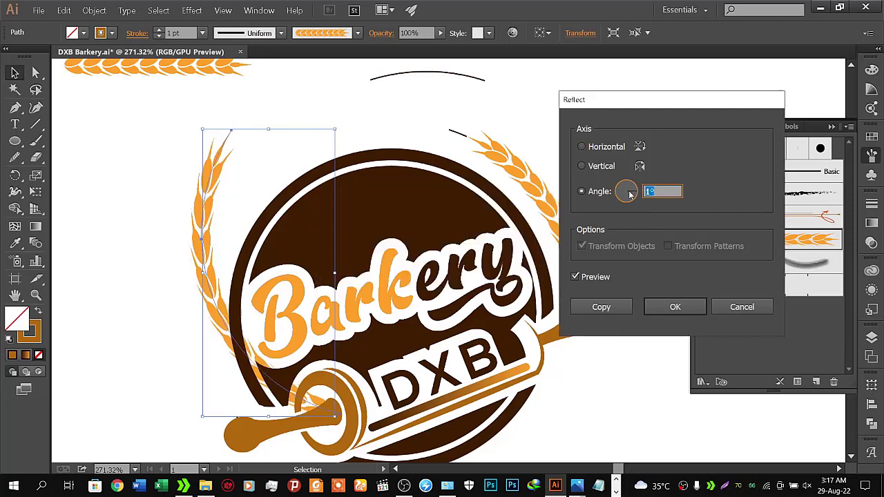
scroll(629, 194, down, 6)
scroll(629, 194, down, 6)
scroll(630, 194, down, 1)
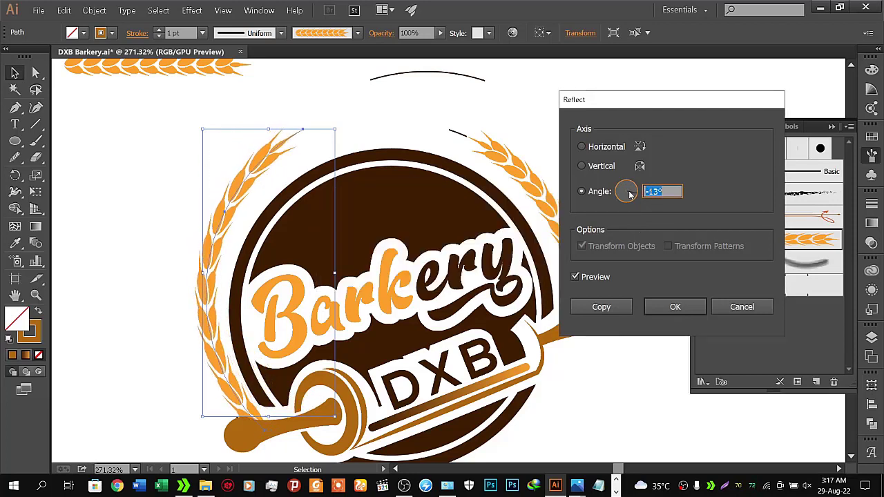
scroll(629, 194, down, 1)
scroll(630, 194, down, 1)
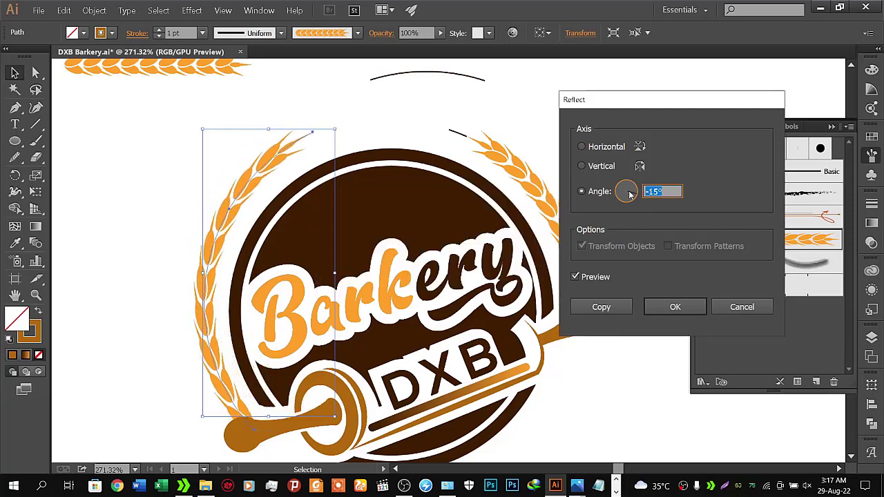
scroll(630, 194, down, 1)
scroll(629, 194, up, 1)
scroll(629, 194, up, 1)
scroll(630, 194, down, 1)
scroll(629, 194, down, 1)
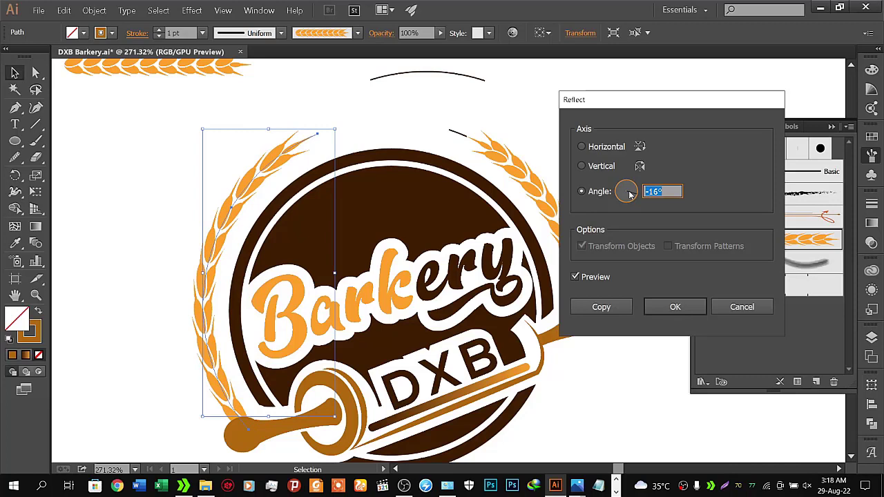
click(675, 307)
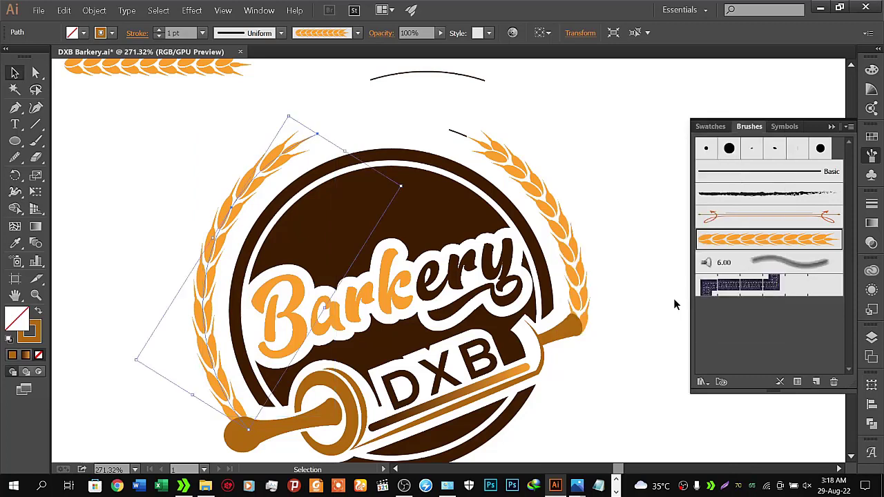
- Thicken the left wheat branch's stroke to 2 pt
click(487, 105)
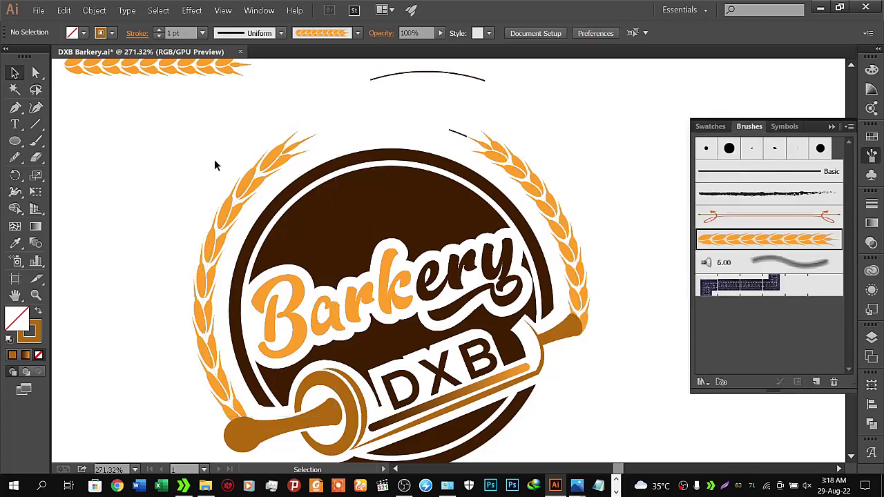
click(247, 182)
click(158, 31)
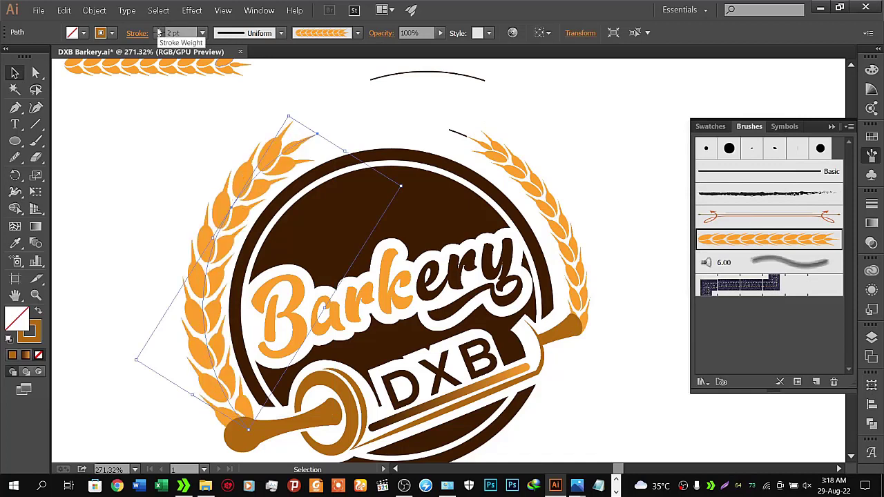
click(134, 136)
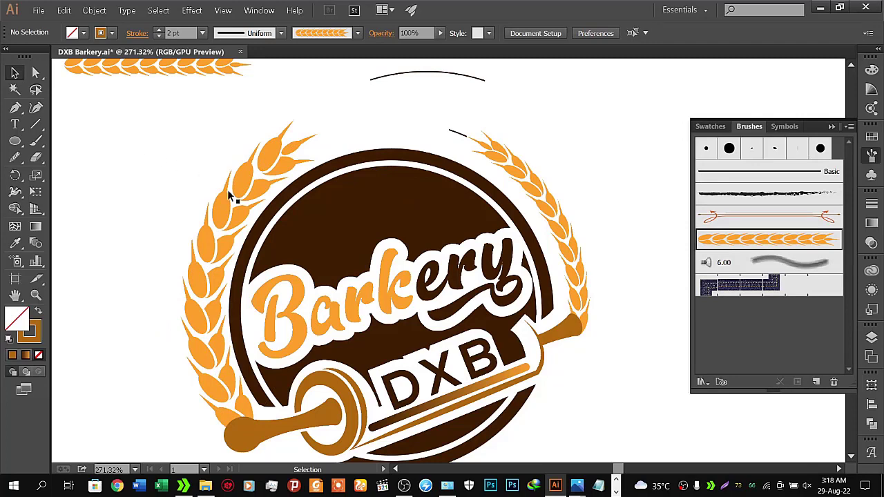
- Check the left wheat branch, close the Brushes panel and open the File menu
click(229, 214)
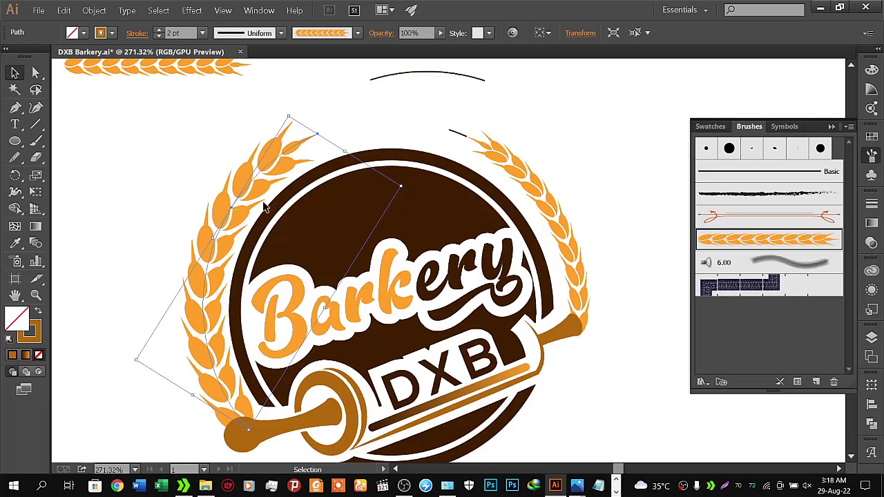
click(176, 178)
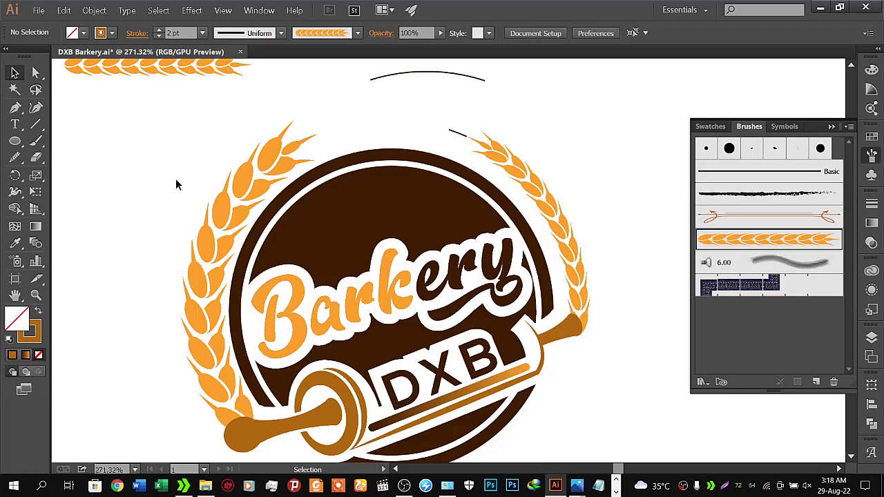
click(832, 127)
click(38, 10)
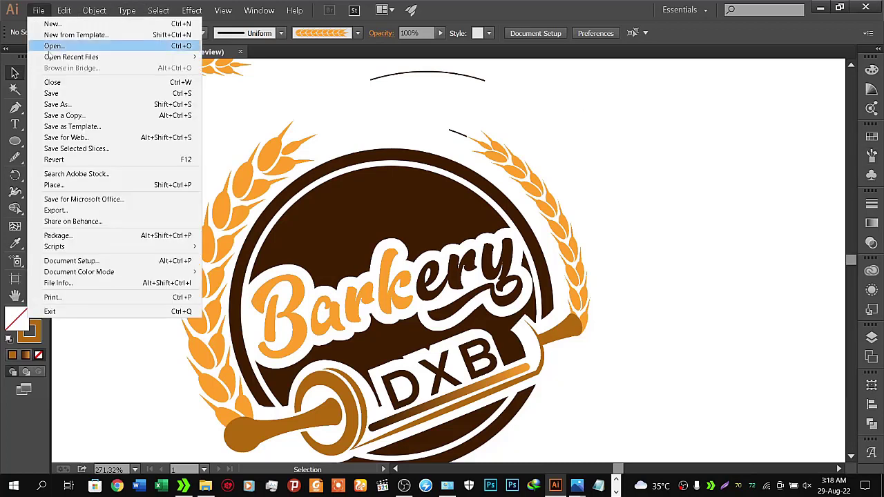
- Save the logo document and zoom out to see the whole artboard
click(61, 96)
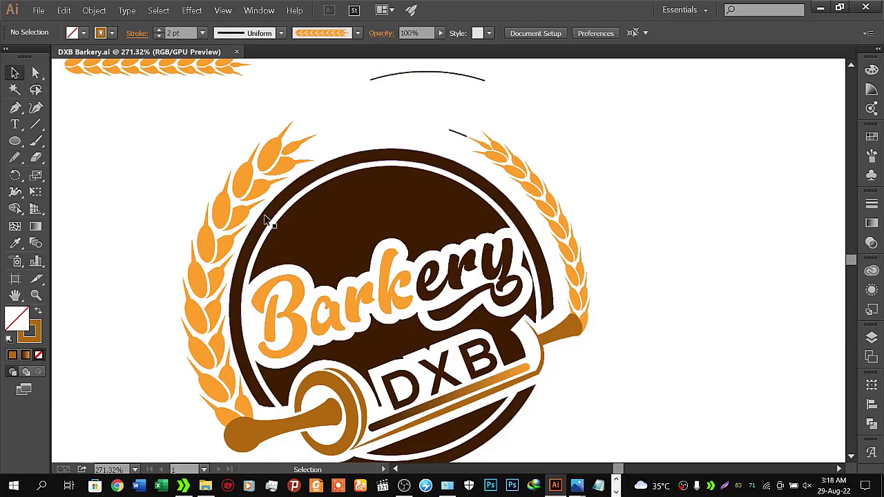
key(z)
alt+click(429, 236)
alt+click(382, 241)
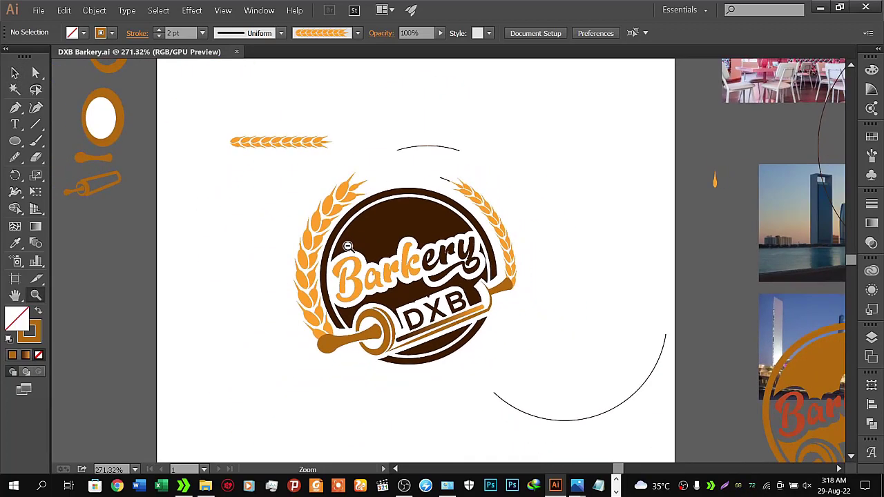
alt+click(289, 255)
key(ctrl+equal)
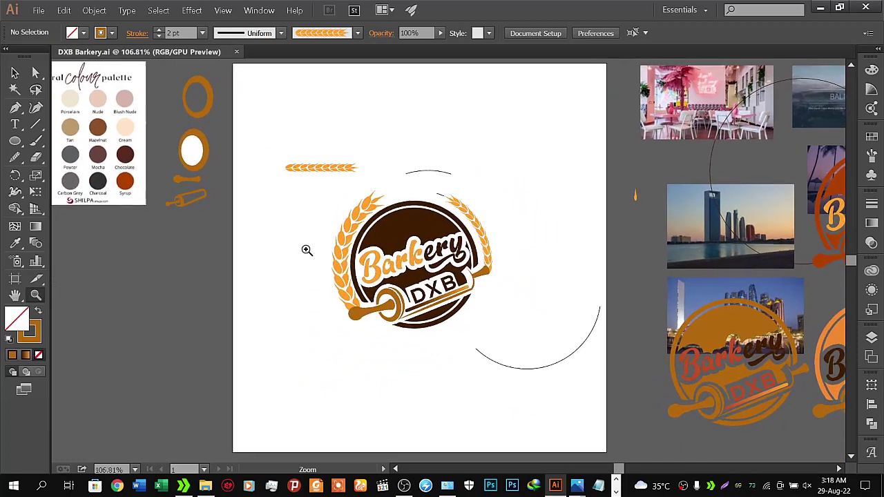
- Move the lower construction arc and the small top arc onto the left pasteboard
click(13, 73)
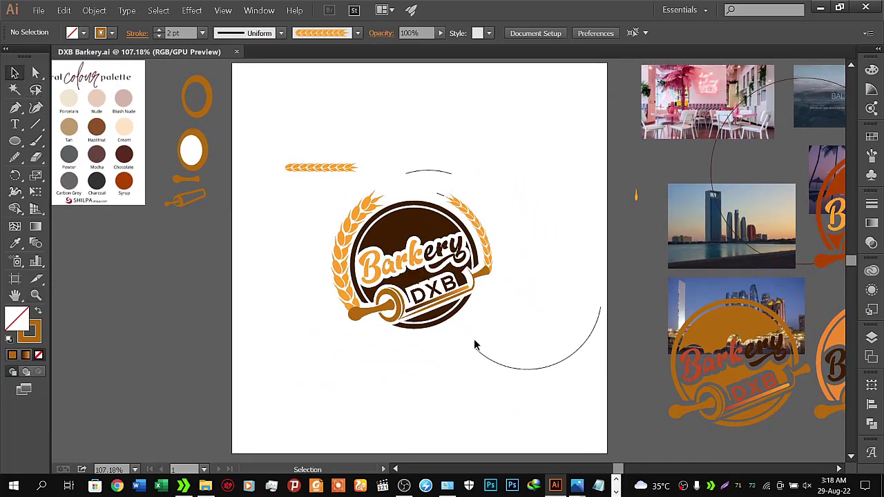
click(527, 369)
drag(528, 373, 123, 296)
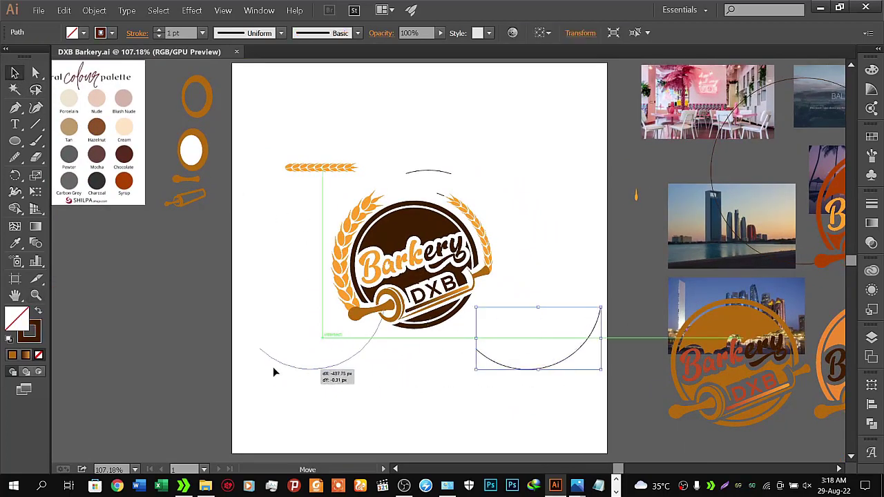
drag(391, 152, 429, 175)
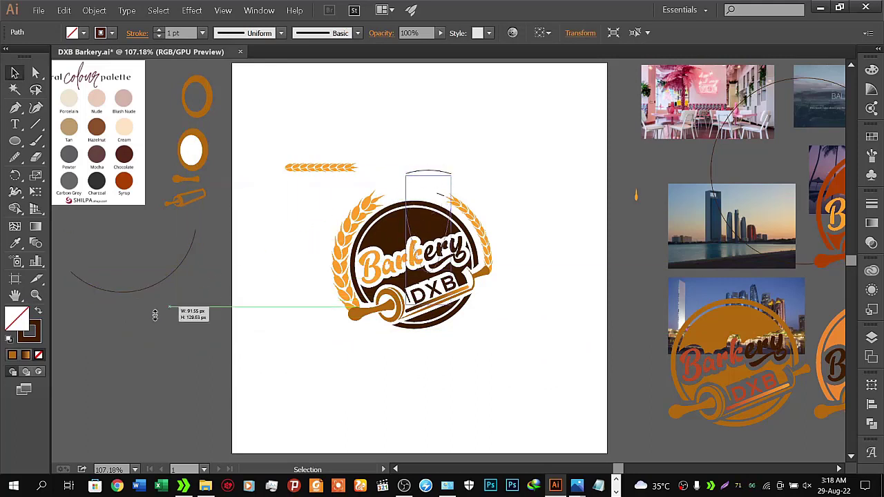
drag(404, 181, 150, 320)
key(ctrl+z)
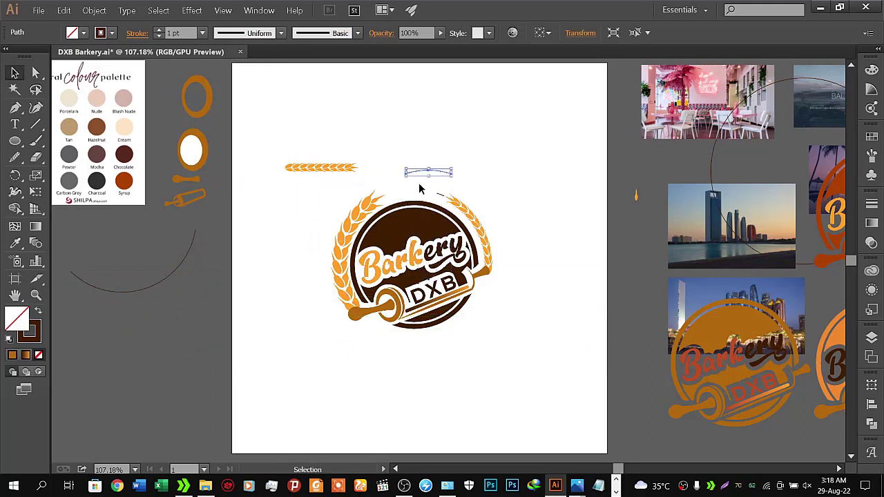
drag(420, 175, 138, 337)
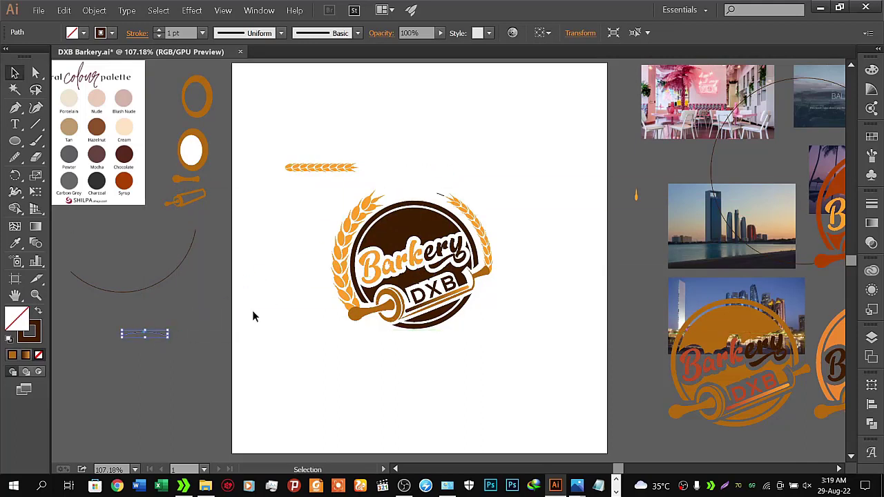
- Move the loose wheat strip off the artboard, then zoom back in on the logo
click(322, 169)
drag(324, 169, 127, 335)
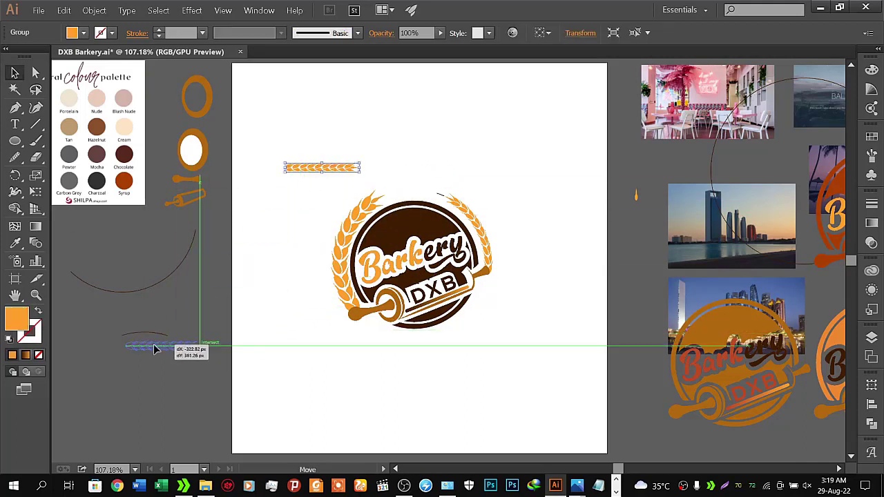
click(254, 366)
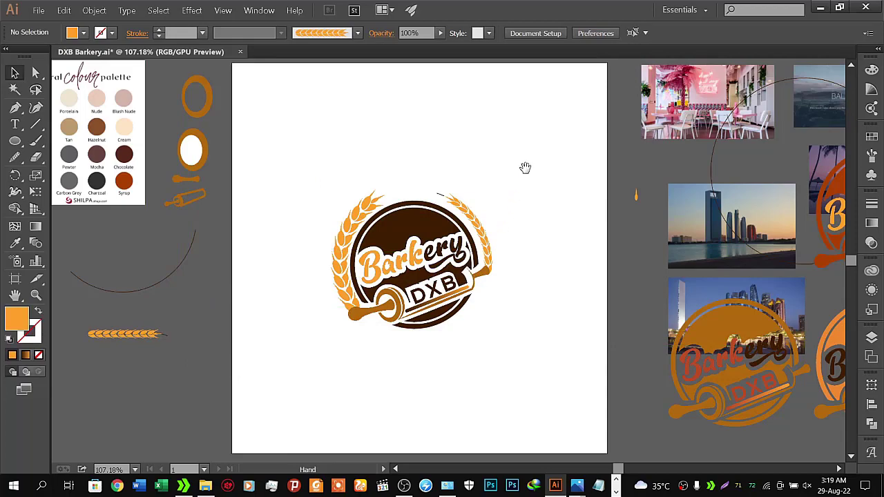
mouse_move(525, 167)
mouse_down()
mouse_move(487, 184)
mouse_move(491, 170)
mouse_up()
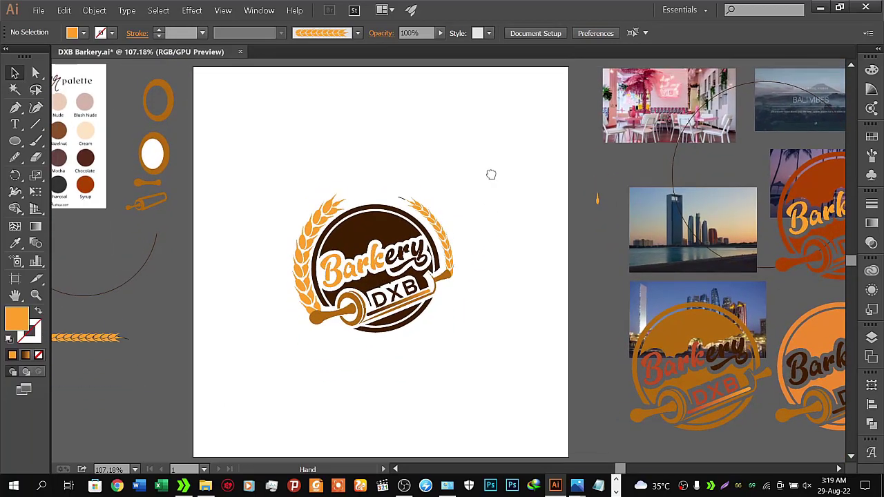
key(z)
mouse_move(412, 273)
mouse_down()
mouse_move(398, 280)
mouse_move(437, 270)
mouse_move(493, 168)
mouse_move(424, 296)
mouse_up()
click(15, 72)
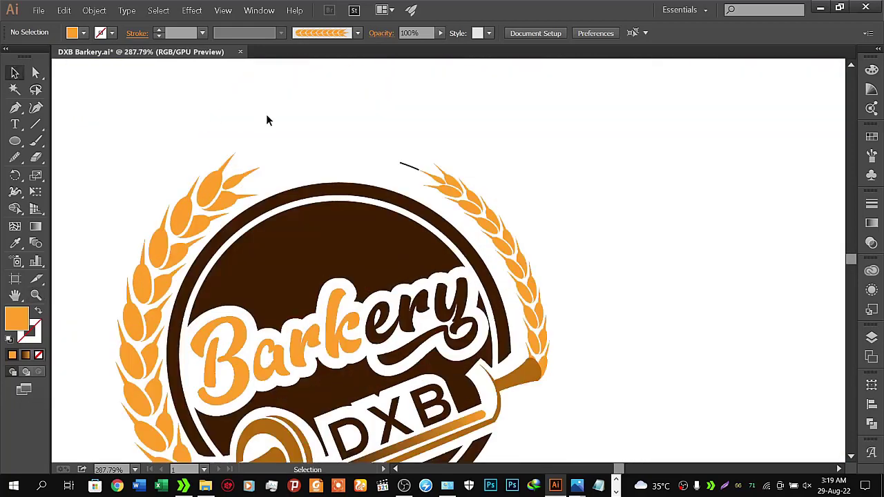
- Delete the stray short line and give the right wheat branch a 2 pt stroke
click(404, 168)
key(Delete)
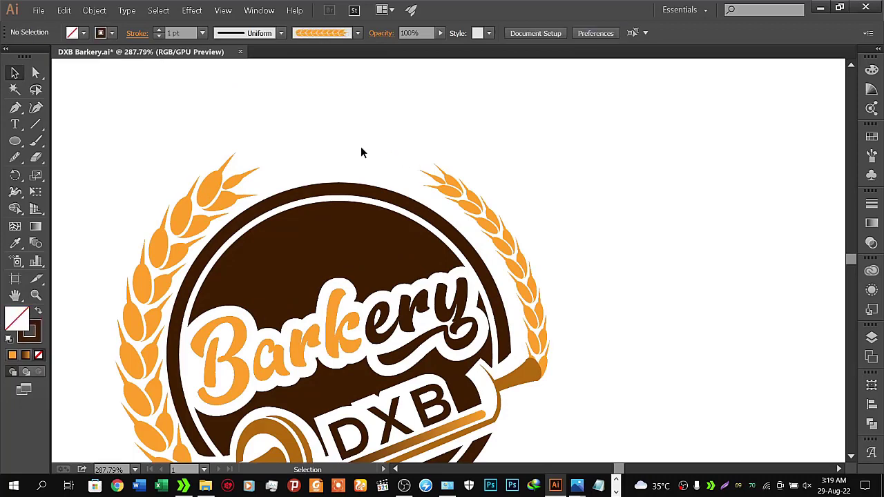
click(474, 211)
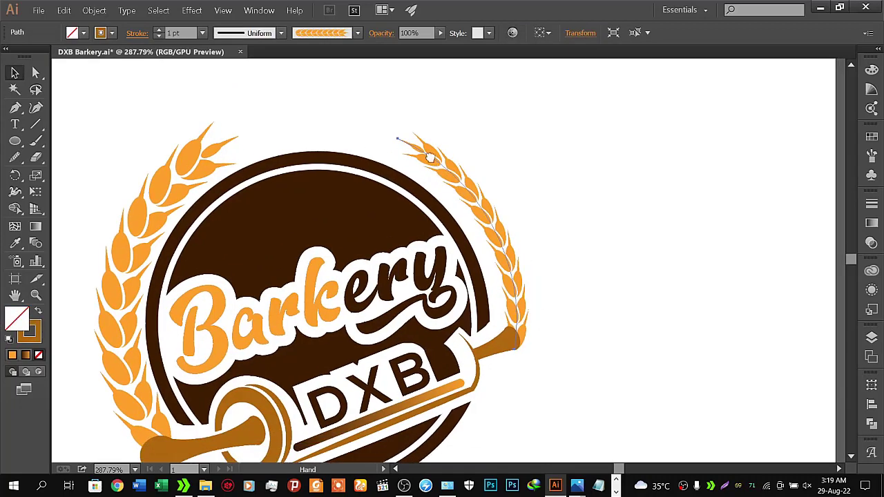
mouse_move(467, 212)
mouse_down()
mouse_move(427, 149)
mouse_move(442, 158)
mouse_up()
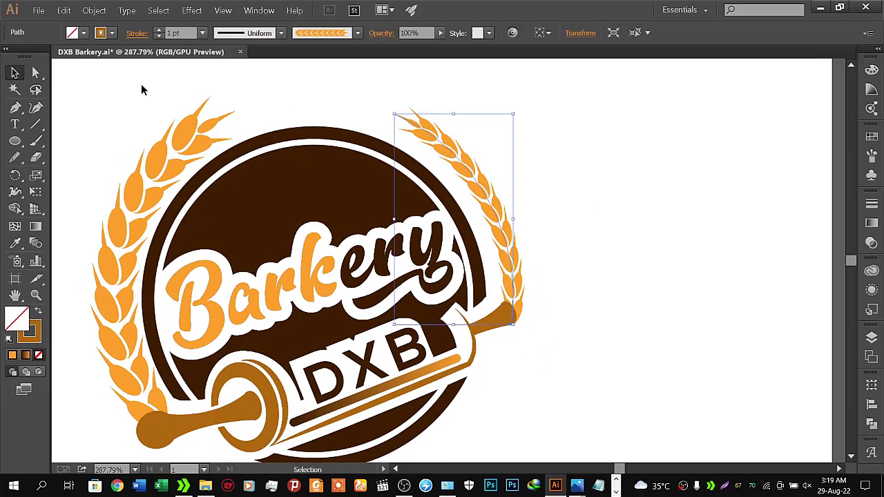
click(159, 33)
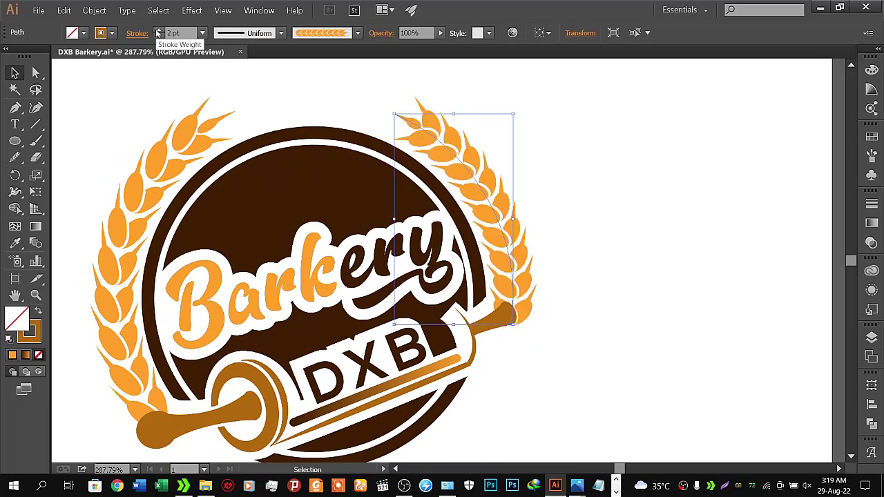
click(120, 105)
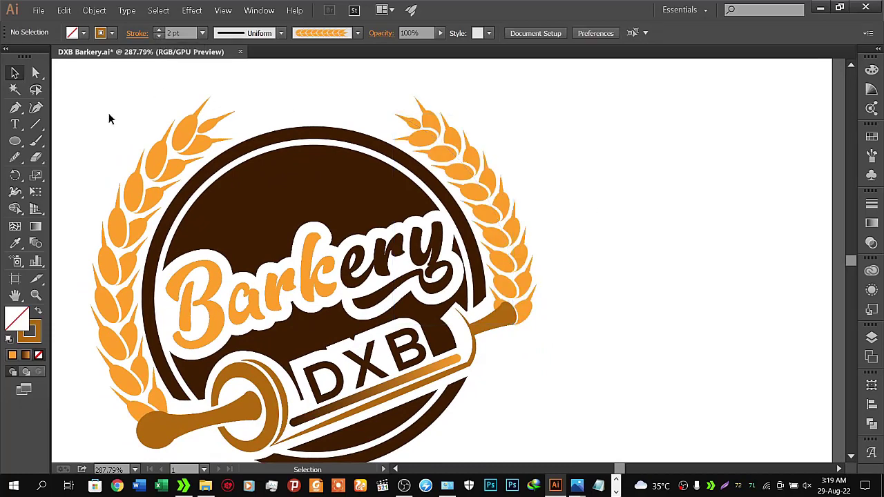
key(z)
mouse_move(418, 225)
mouse_down()
mouse_move(322, 243)
mouse_move(403, 221)
mouse_up()
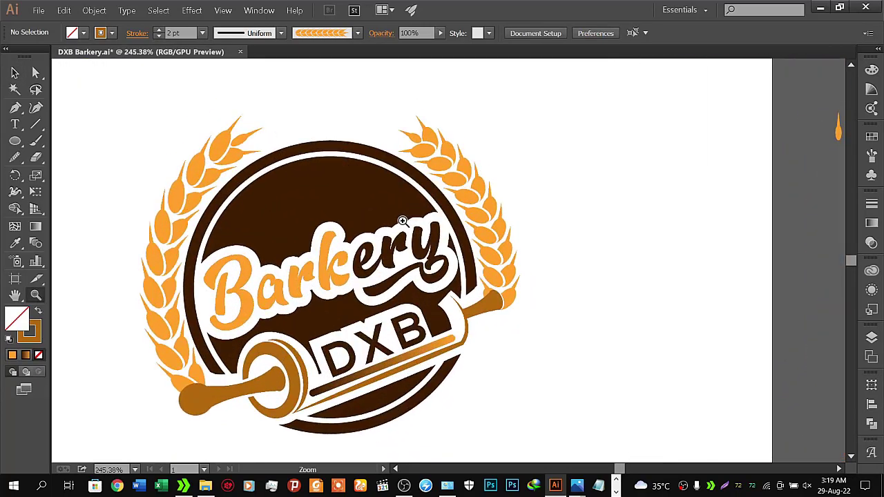
drag(403, 222, 393, 221)
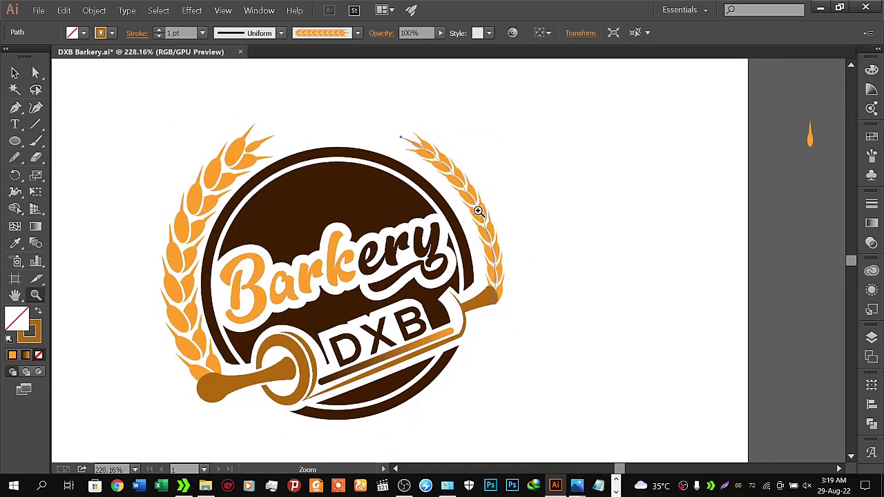
click(15, 73)
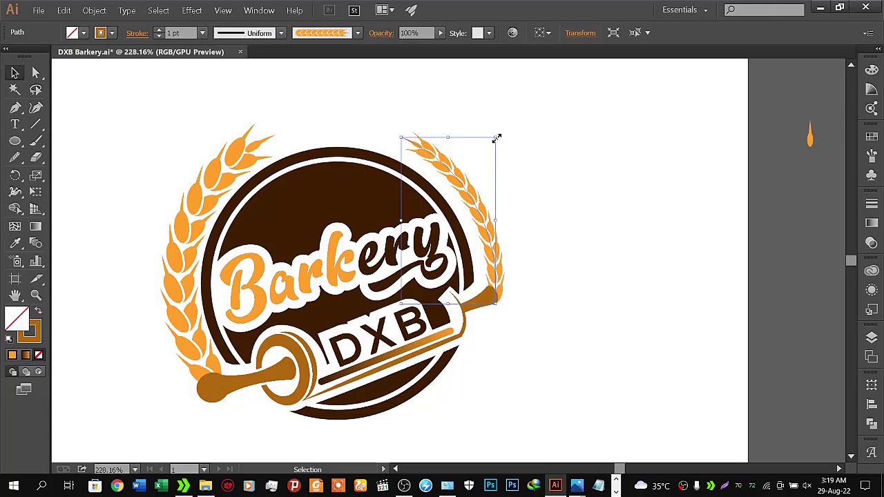
drag(496, 138, 503, 124)
key(a)
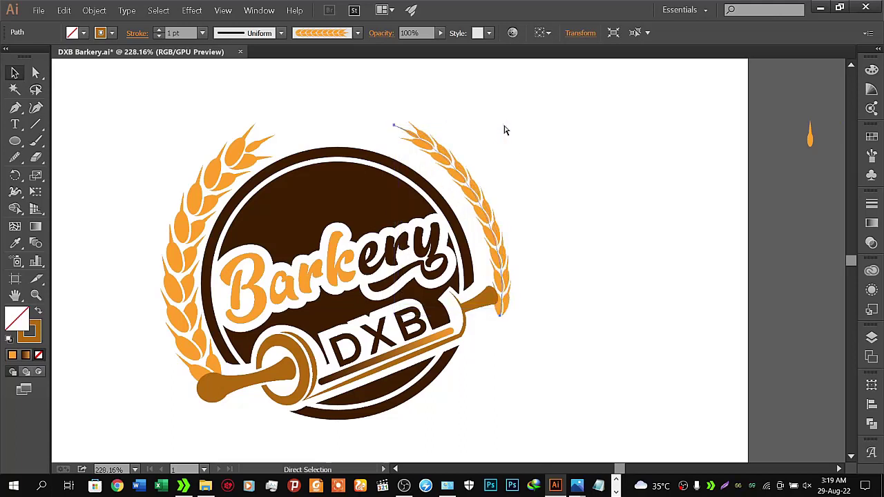
key(ctrl+z)
drag(496, 222, 505, 223)
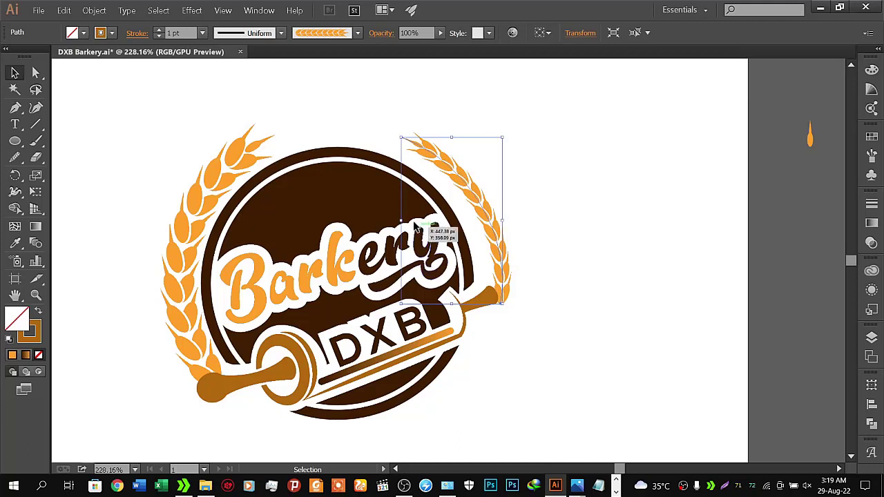
drag(403, 221, 387, 225)
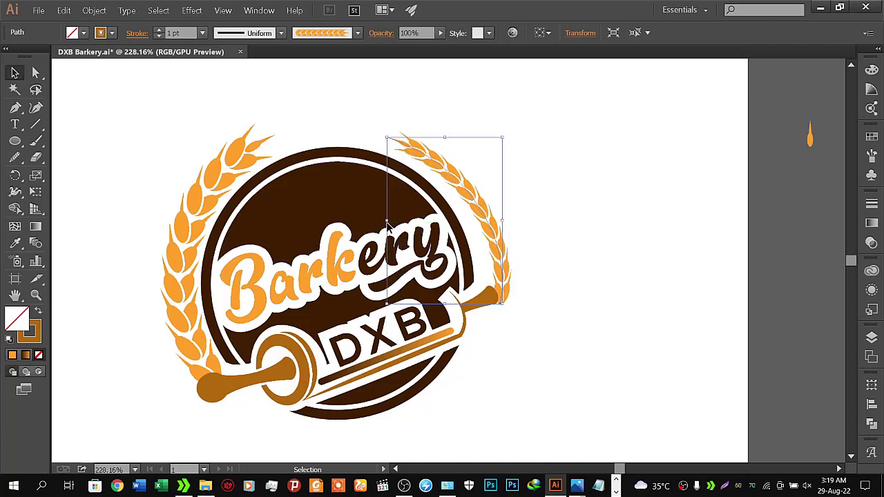
key(ctrl+z)
key(ctrl+z)
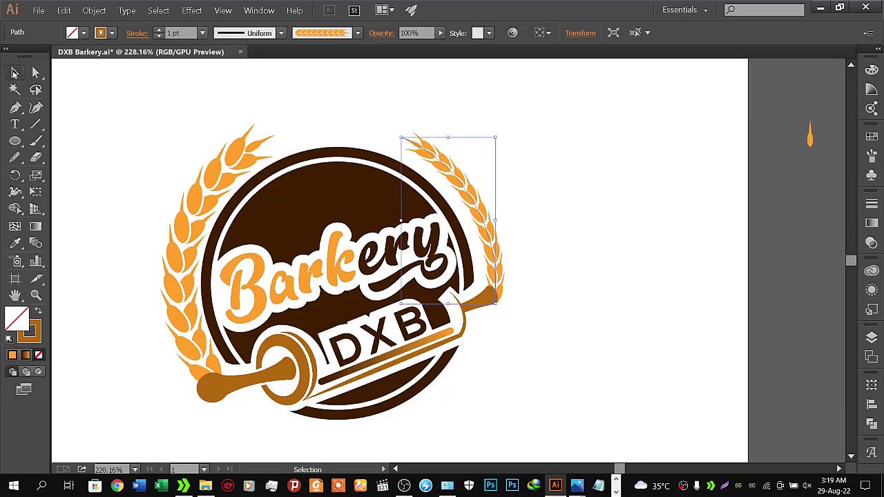
click(88, 95)
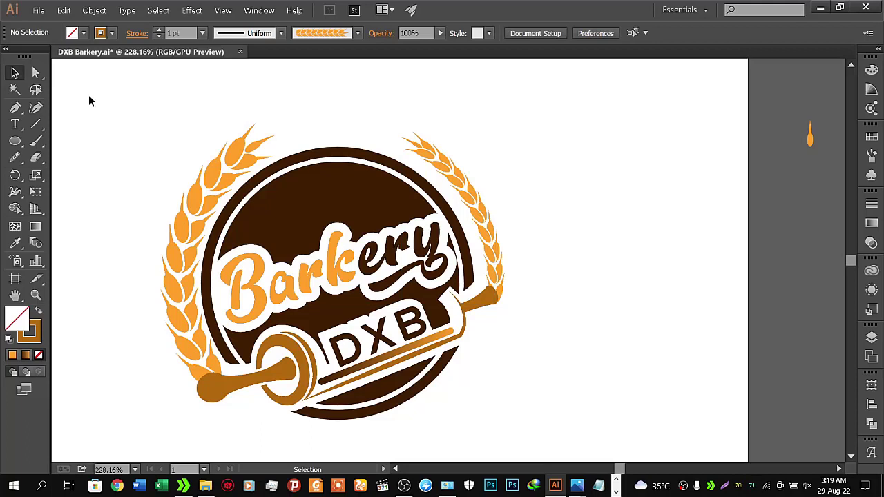
- Nudge the left wheat stalk with the arrow keys and rotate it to a new angle
click(201, 373)
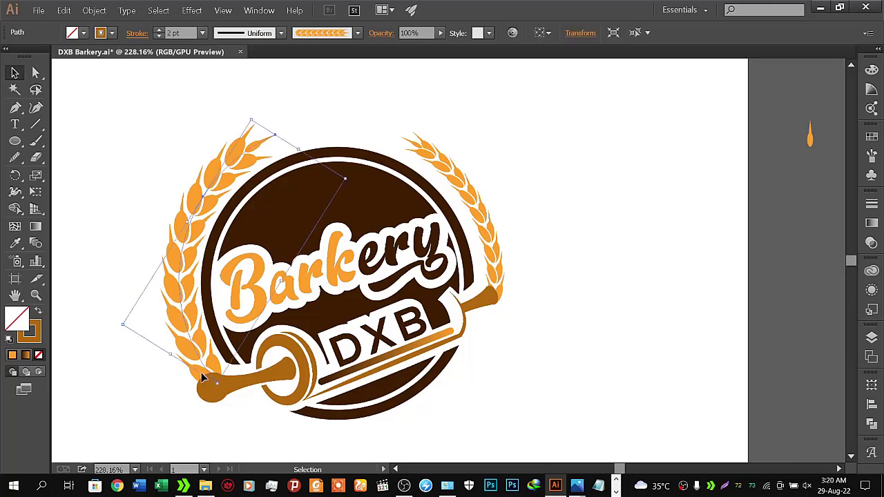
key(Left)
key(Left)
key(Left)
key(Left)
key(Left)
key(Left)
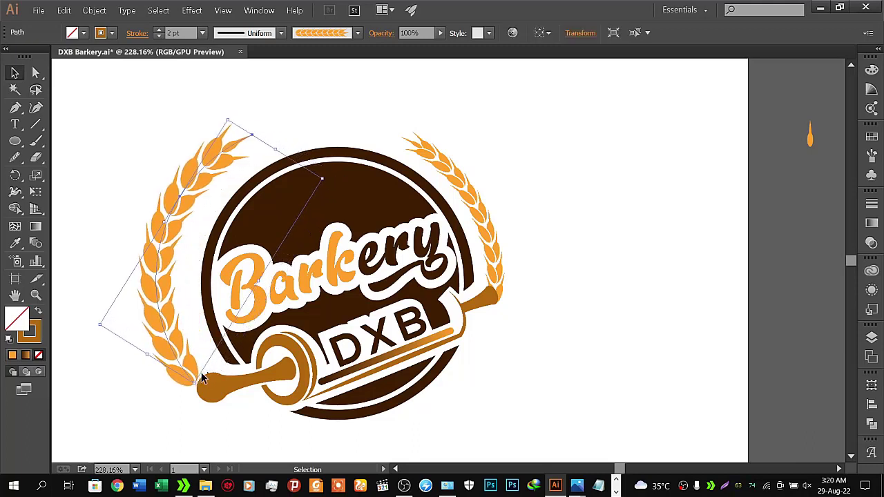
key(Left)
key(Left)
key(Left)
key(Right)
key(Right)
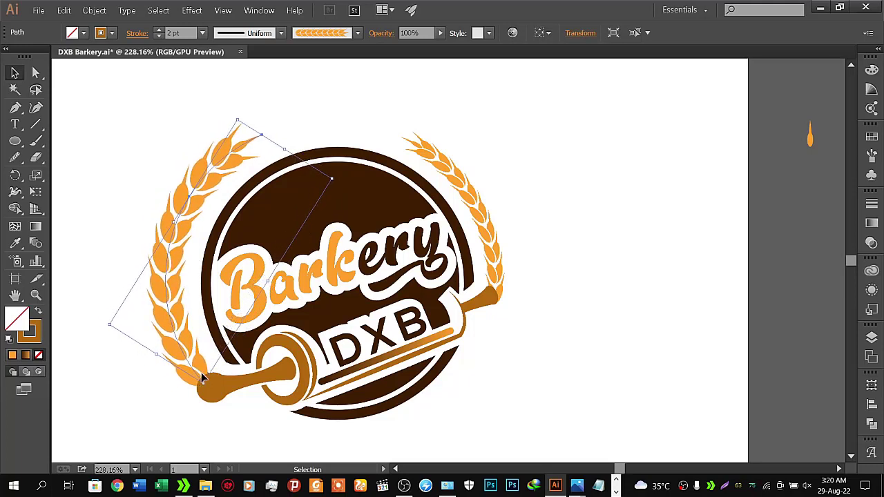
key(Right)
key(Up)
key(Up)
key(Up)
key(Up)
key(Up)
key(Up)
key(Right)
key(Right)
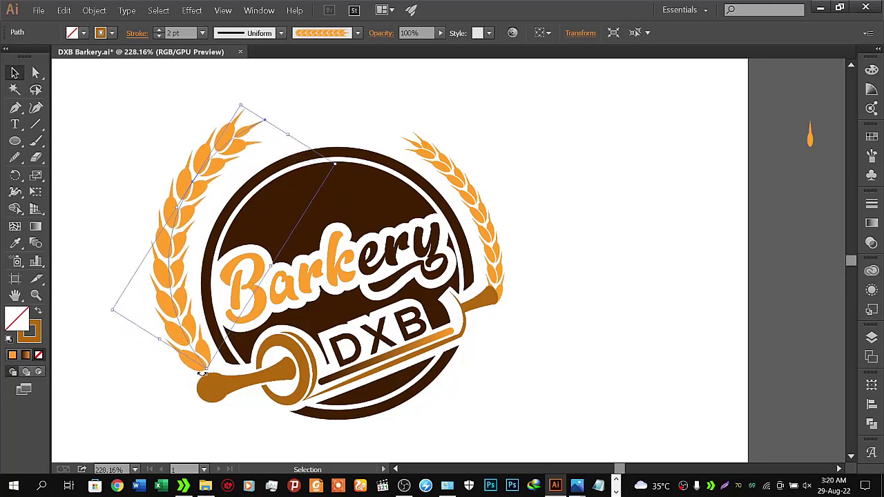
key(Up)
key(Up)
key(Up)
key(Up)
key(Up)
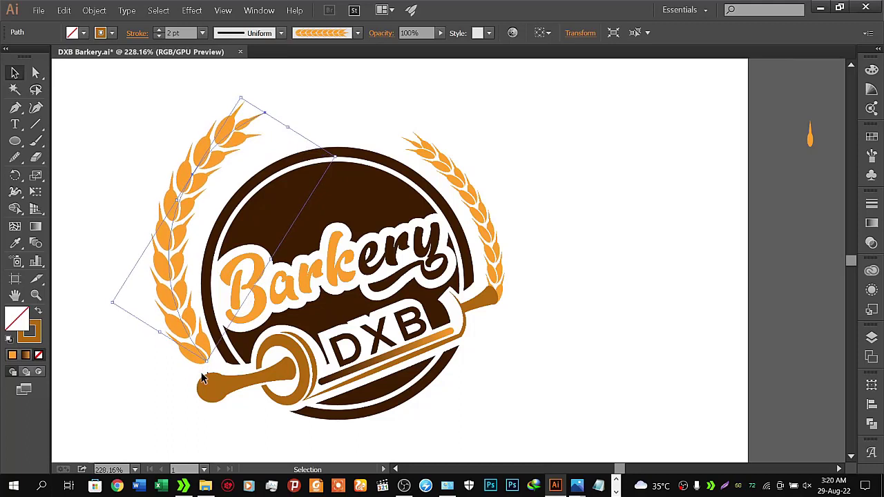
key(Up)
key(Down)
key(Down)
key(Down)
key(Down)
key(Down)
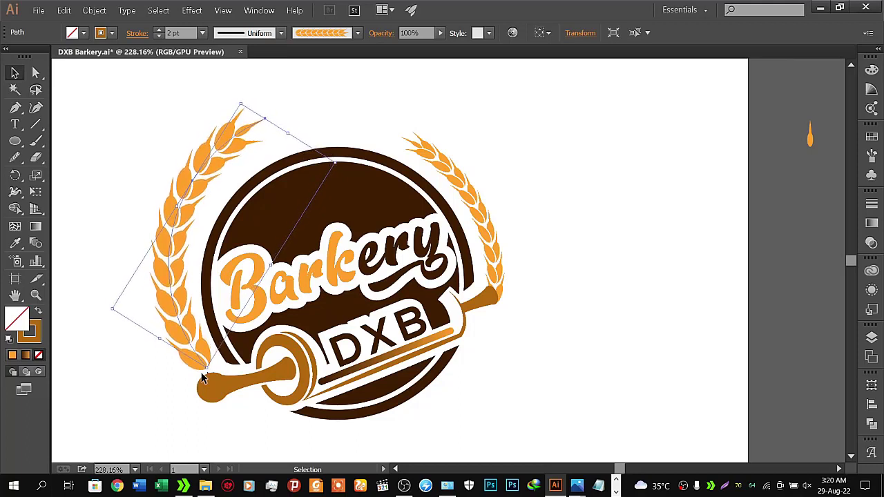
key(Down)
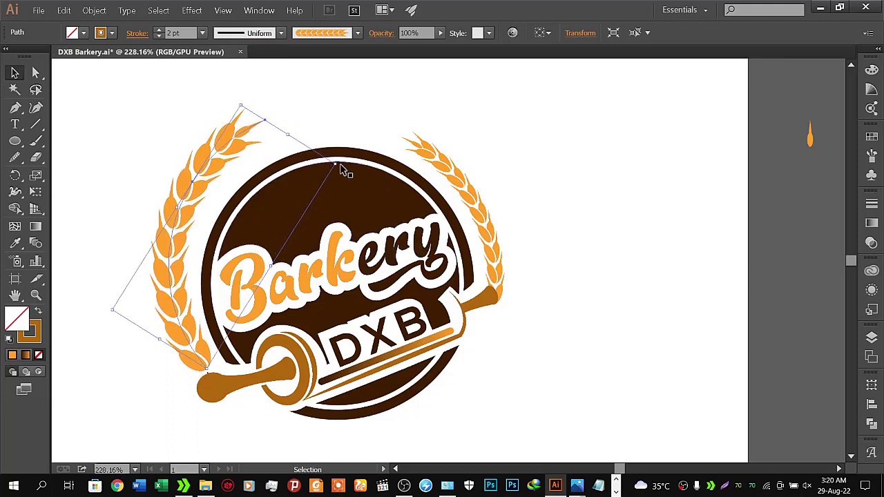
drag(342, 170, 351, 174)
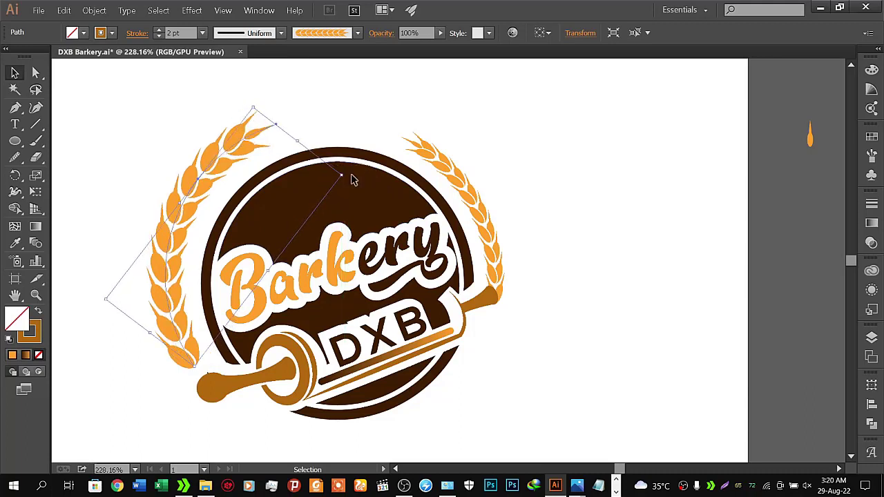
click(590, 209)
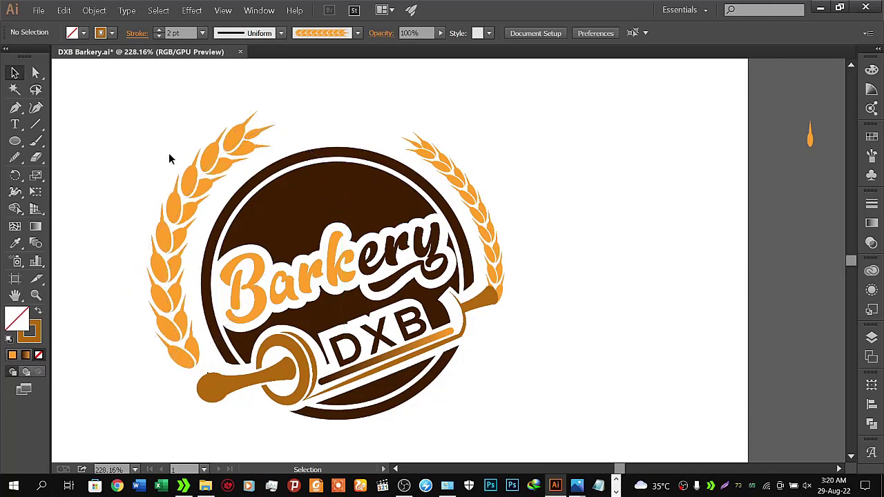
- Fine-tune the left wheat stalk's position with small right, down and left nudges
click(176, 266)
key(Right)
key(Right)
key(Right)
key(Right)
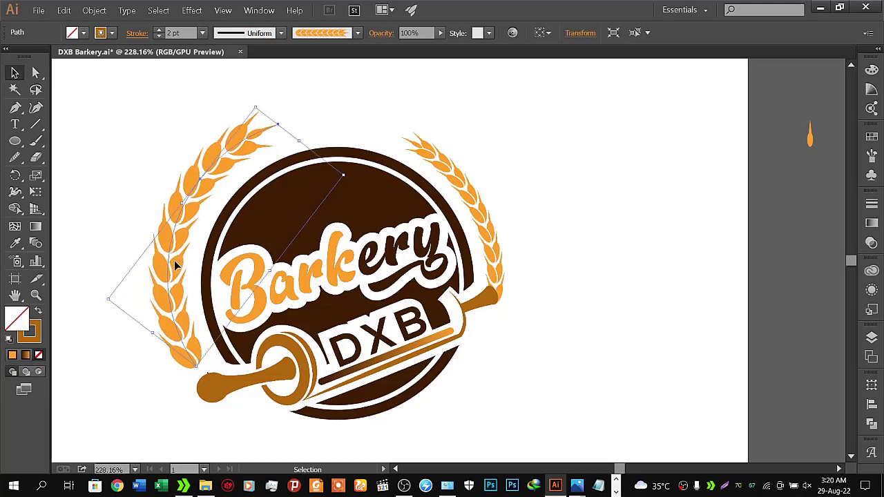
key(Right)
key(Right)
key(Right)
key(Right)
key(Right)
key(Down)
key(Down)
key(Down)
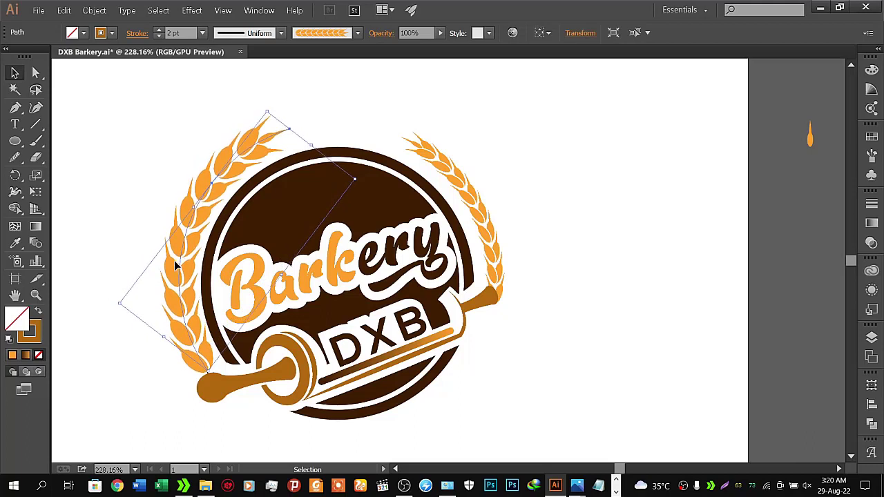
key(Down)
key(Left)
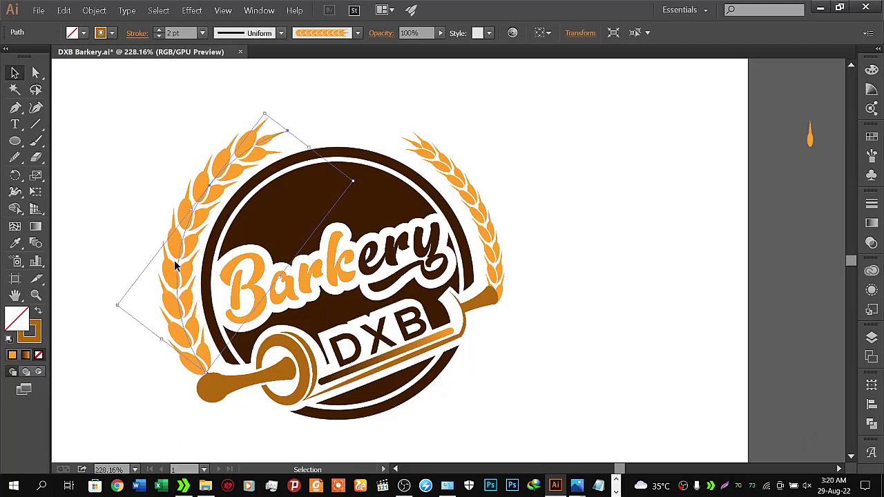
key(Right)
click(146, 167)
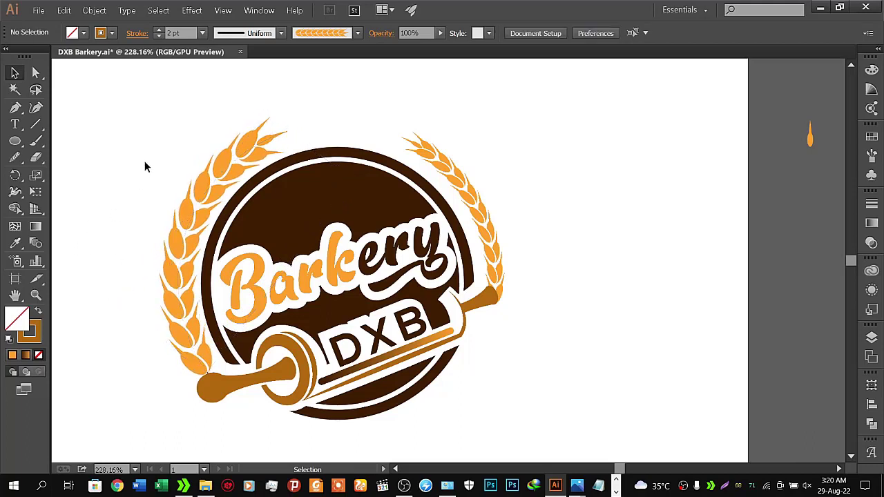
- Zoom in on the rolling-pin handle and nudge the left wheat stalk up and left onto it
key(z)
click(297, 340)
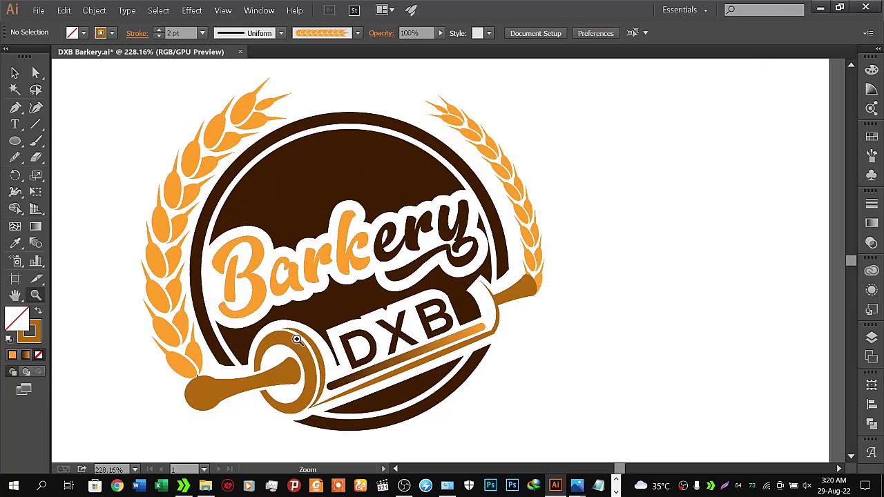
drag(297, 340, 324, 340)
mouse_move(249, 295)
mouse_down()
mouse_move(318, 319)
mouse_move(295, 293)
mouse_up()
click(14, 71)
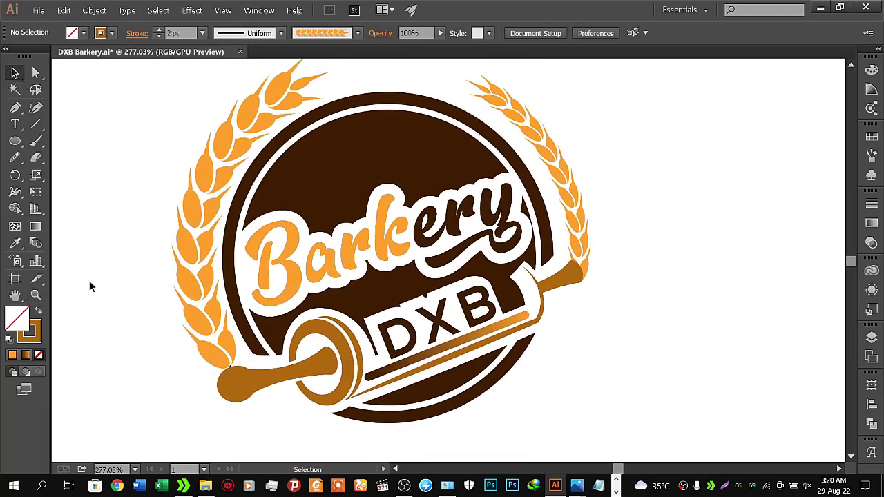
click(217, 348)
key(Left)
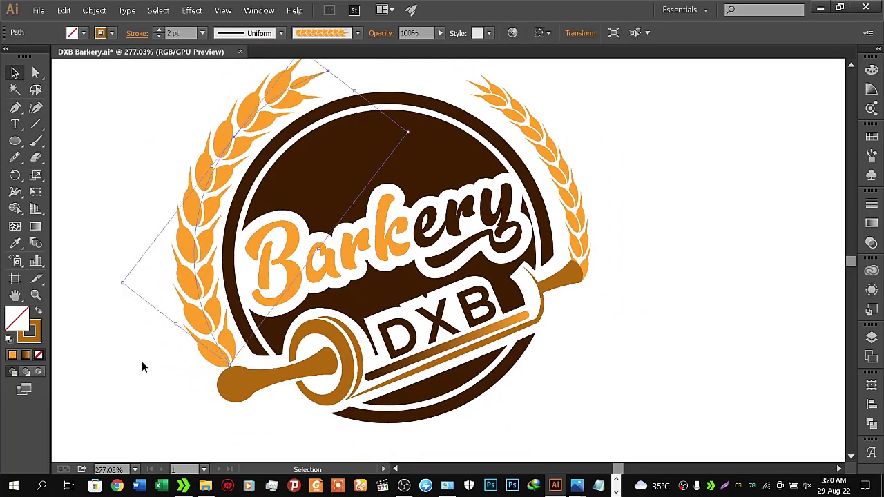
key(Up)
click(142, 362)
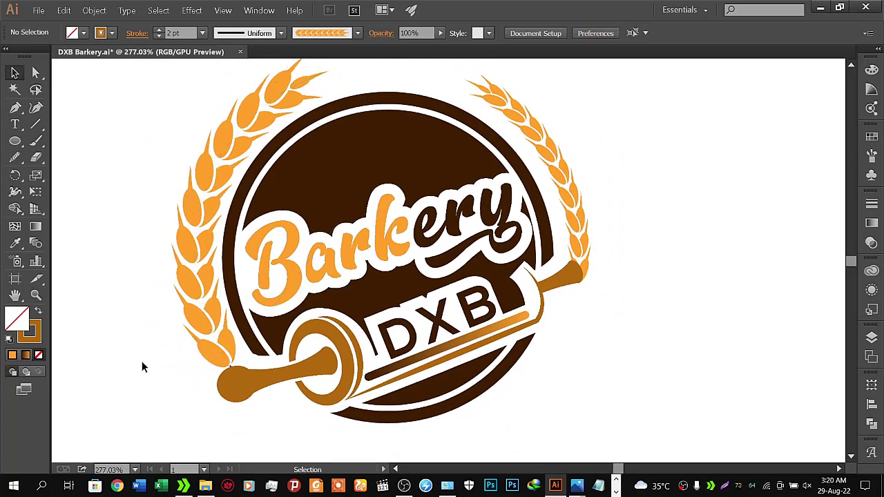
- Zoom in where the left wheat meets the rolling-pin handle and erase the dark stray tip
key(z)
click(228, 380)
drag(228, 380, 381, 292)
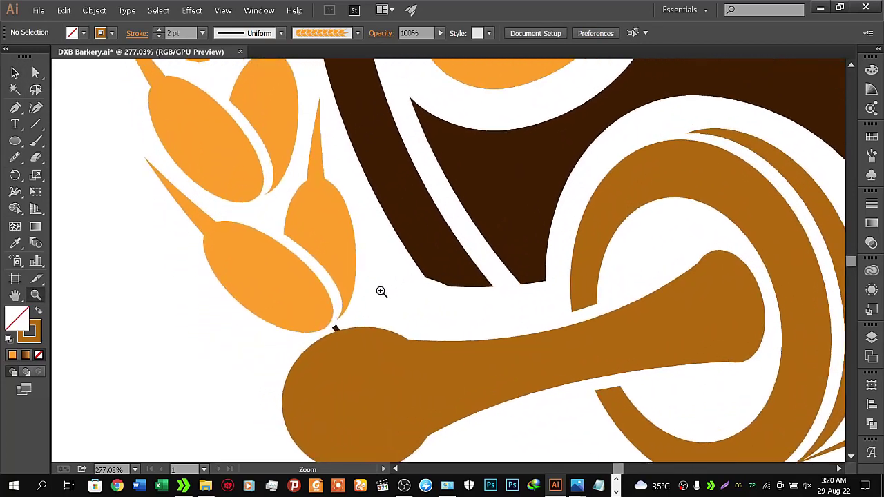
click(13, 73)
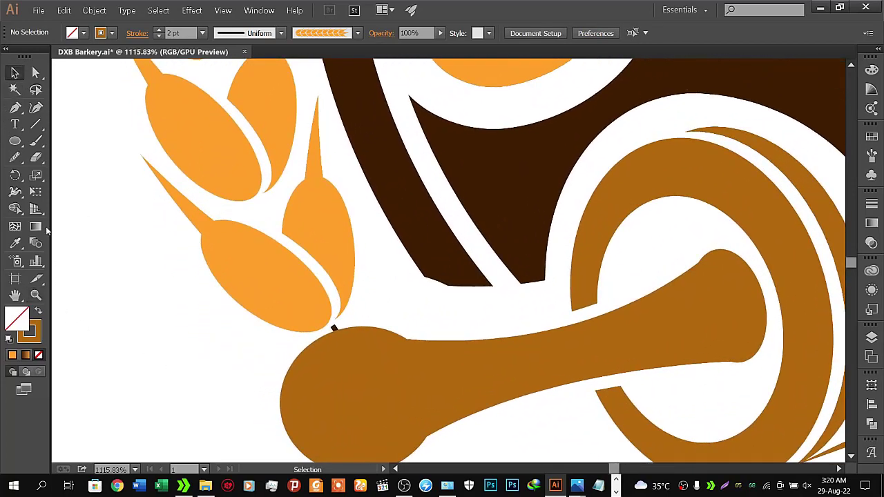
click(36, 158)
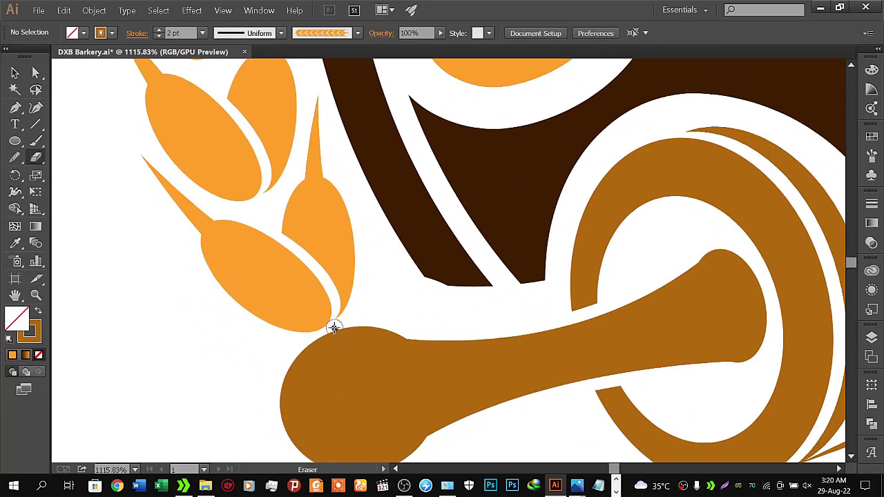
click(333, 327)
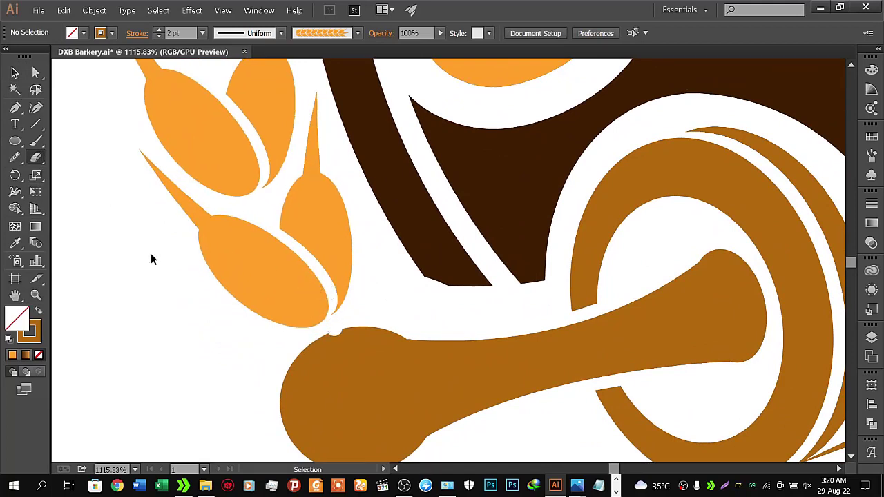
key(ctrl+z)
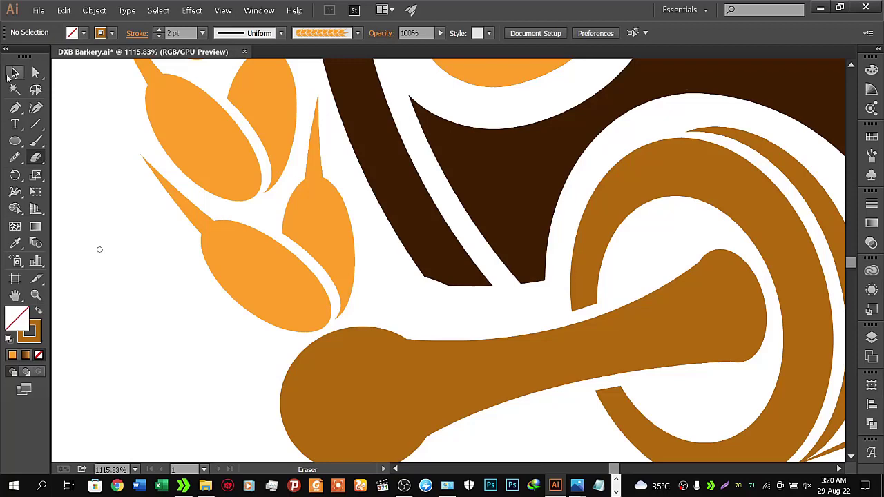
click(15, 73)
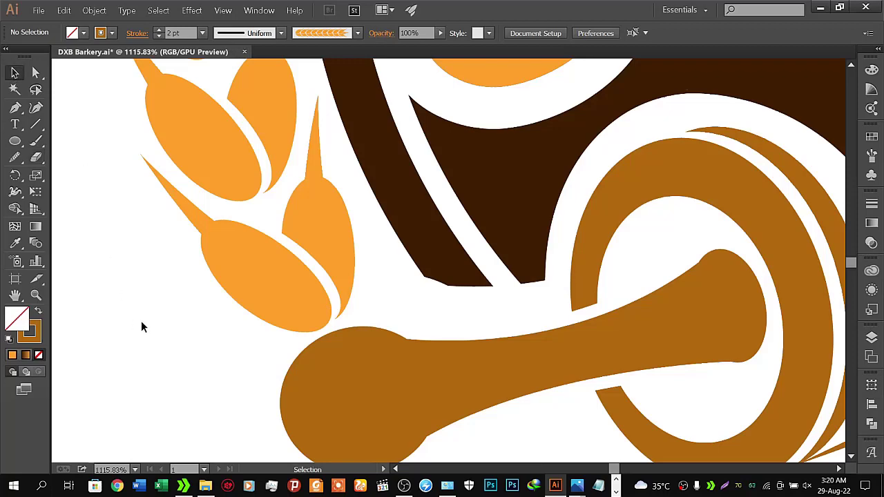
key(z)
drag(440, 328, 301, 318)
- Zoom in on the upper logo and nudge the right wheat stalk up and slightly left
alt+click(301, 318)
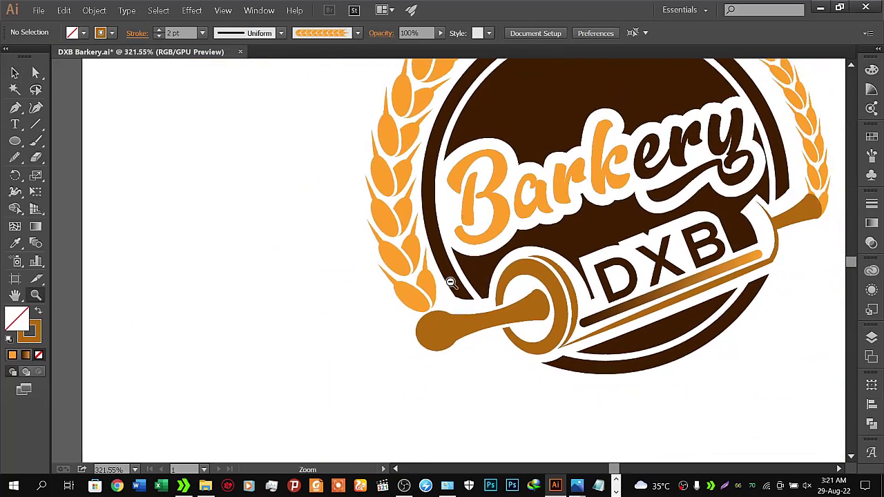
mouse_move(601, 290)
mouse_down()
mouse_move(645, 274)
mouse_move(636, 214)
mouse_move(438, 312)
mouse_move(526, 287)
mouse_move(557, 300)
mouse_move(536, 292)
mouse_move(561, 269)
mouse_up()
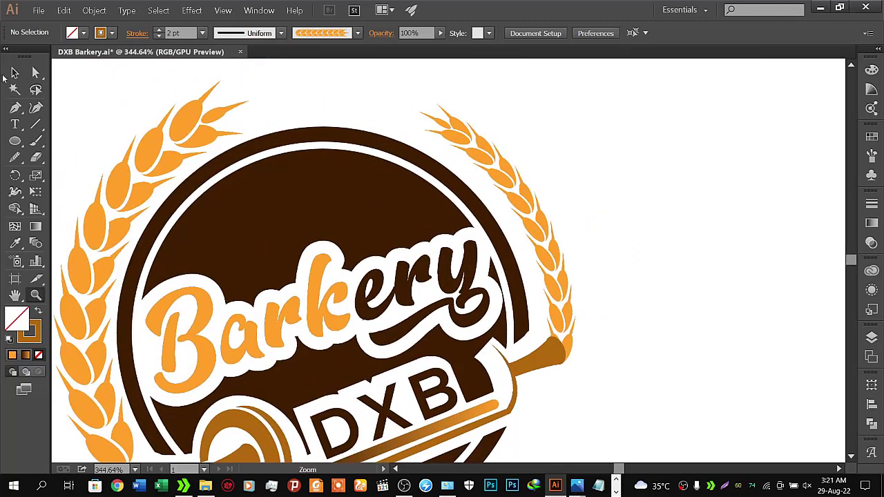
click(14, 72)
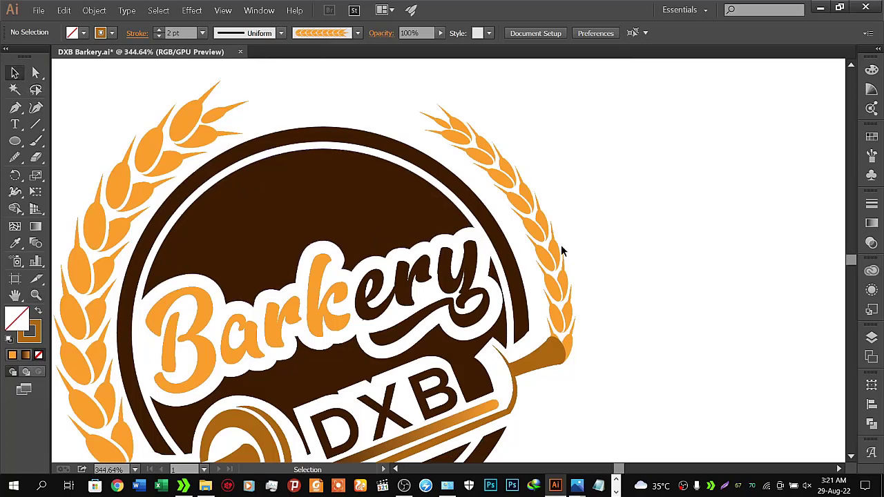
click(542, 253)
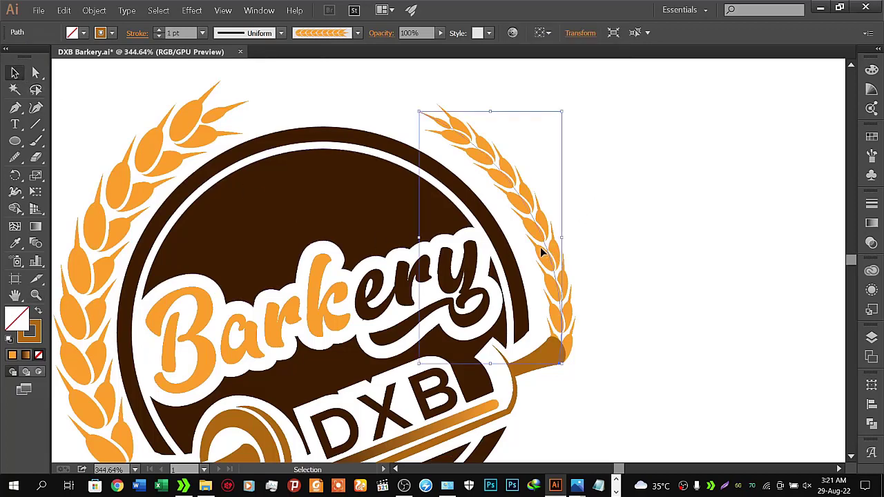
key(Up)
key(Up)
key(Up)
key(Up)
key(Up)
key(Up)
key(Up)
key(Up)
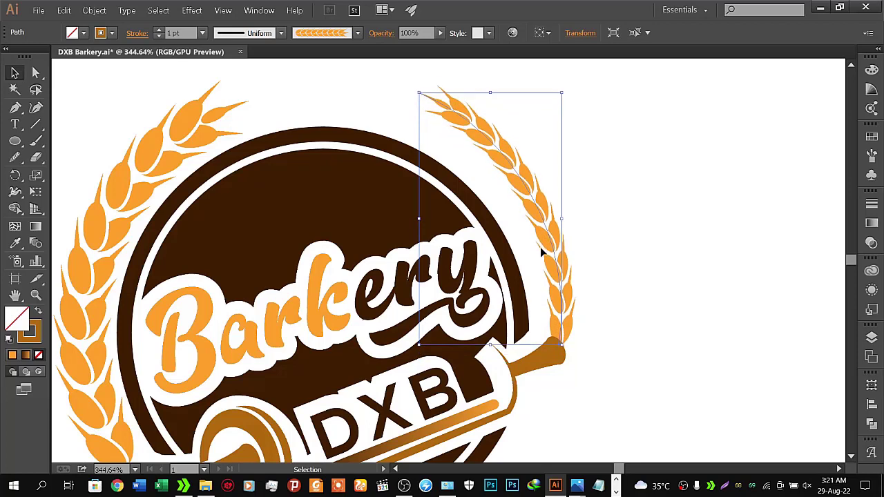
key(Up)
key(Up)
key(Up)
key(Up)
key(Left)
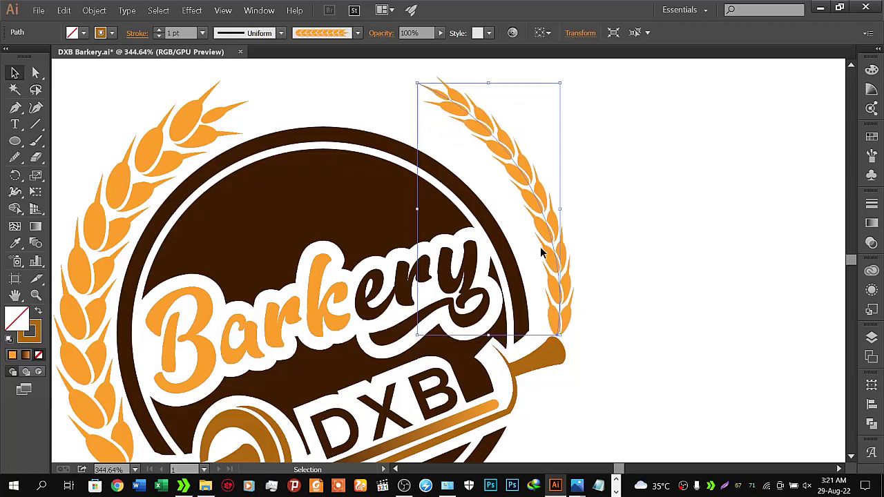
key(Left)
key(Left)
key(Left)
key(Left)
key(Left)
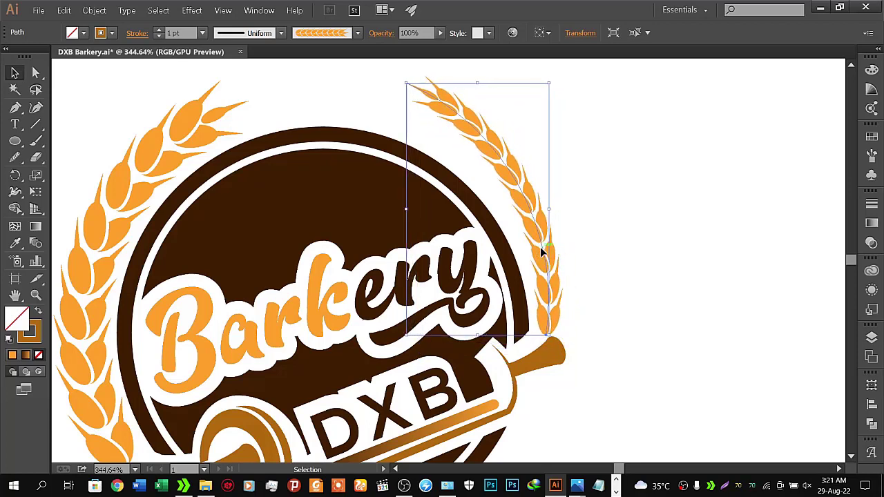
key(Right)
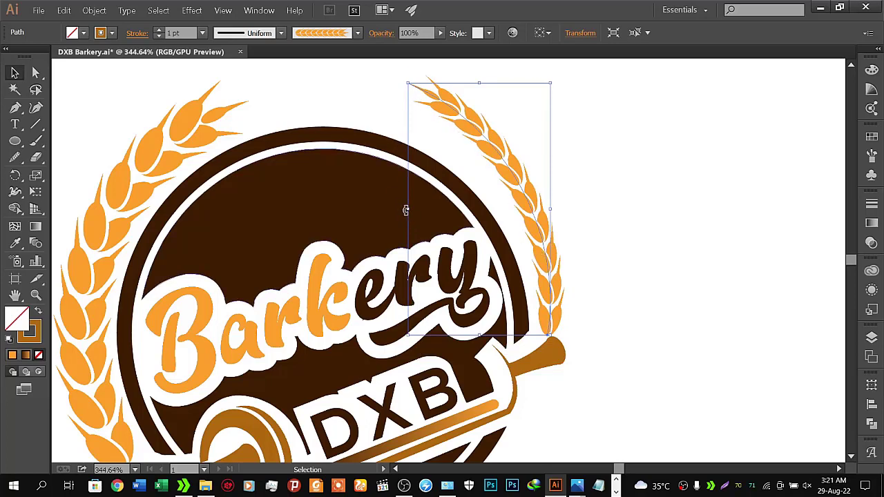
- Tilt the right wheat arc a few degrees and reposition it to hug the brown circle
drag(406, 210, 407, 222)
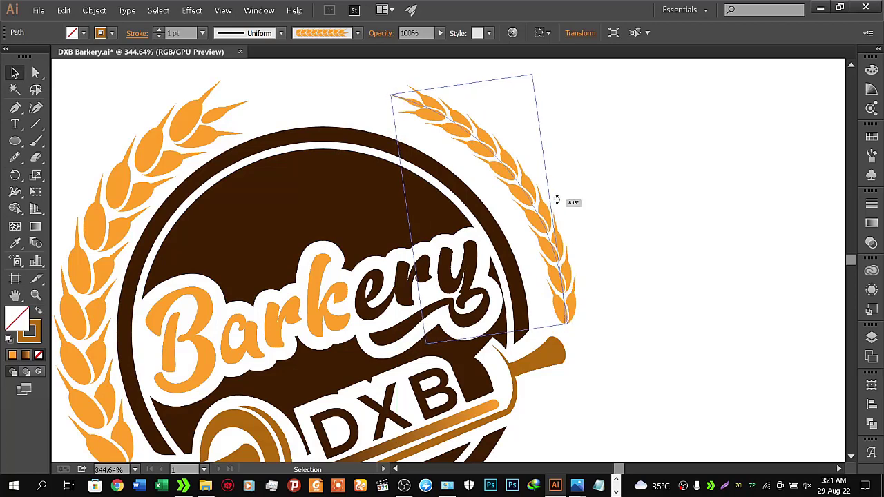
drag(557, 203, 558, 206)
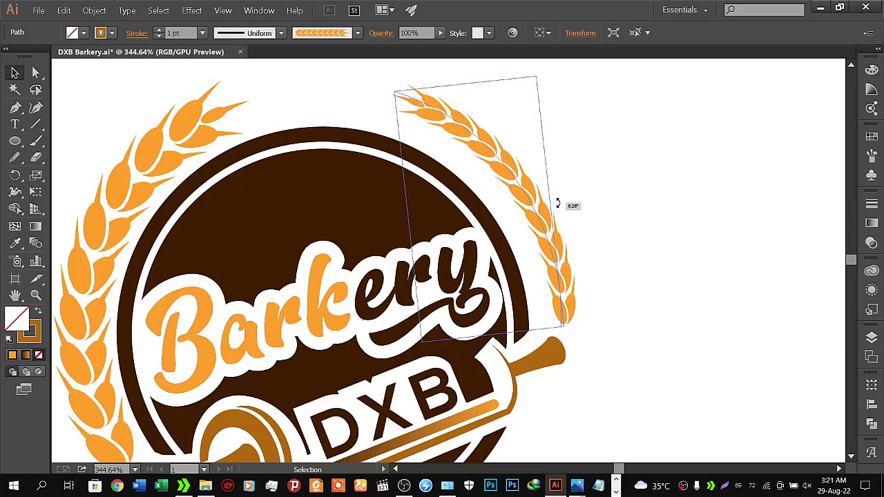
key(Left)
key(Left)
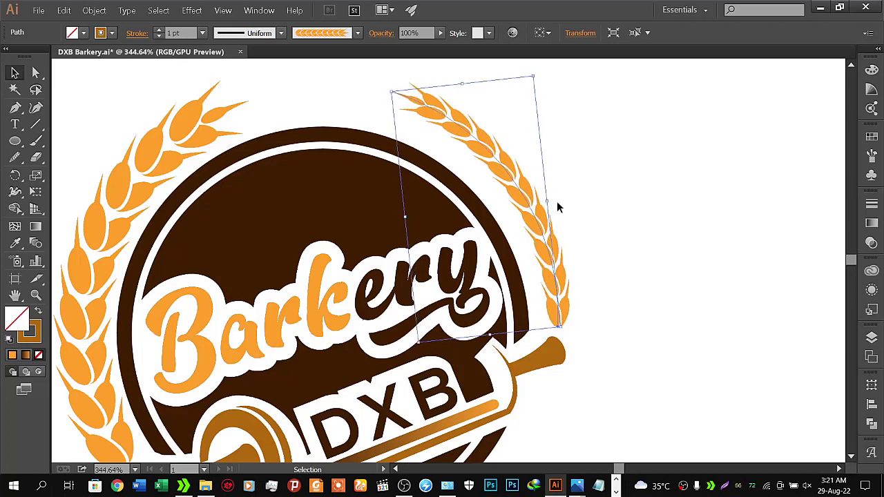
key(Left)
key(Left)
key(Left)
key(Left)
key(Down)
key(Down)
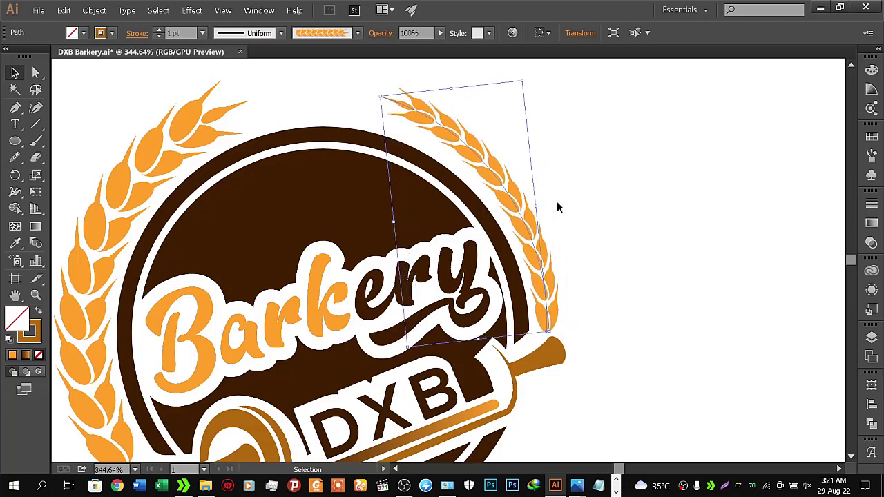
key(Down)
key(Down)
key(Down)
key(Down)
key(Right)
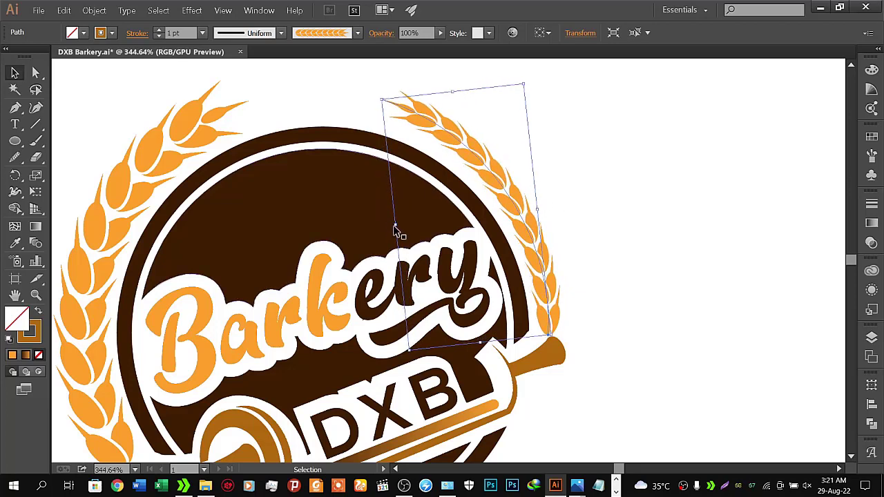
drag(392, 226, 390, 232)
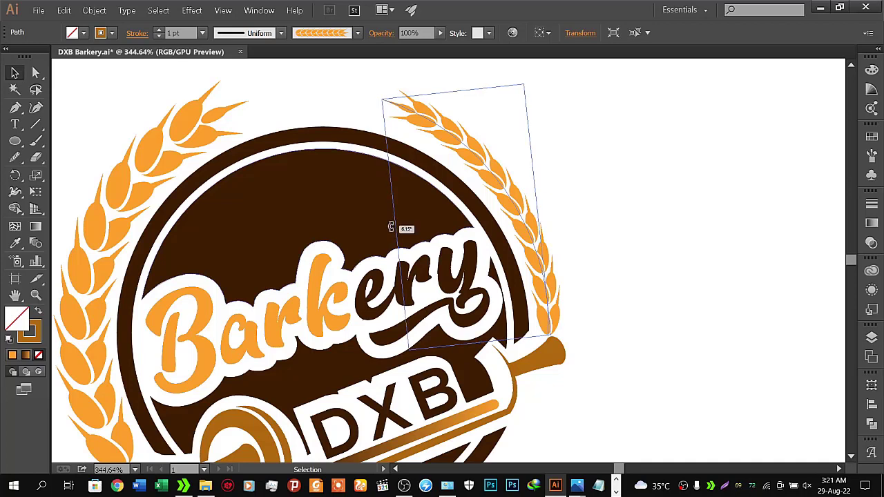
- Zoom out to the whole logo and save DXB Barkery.ai
click(652, 215)
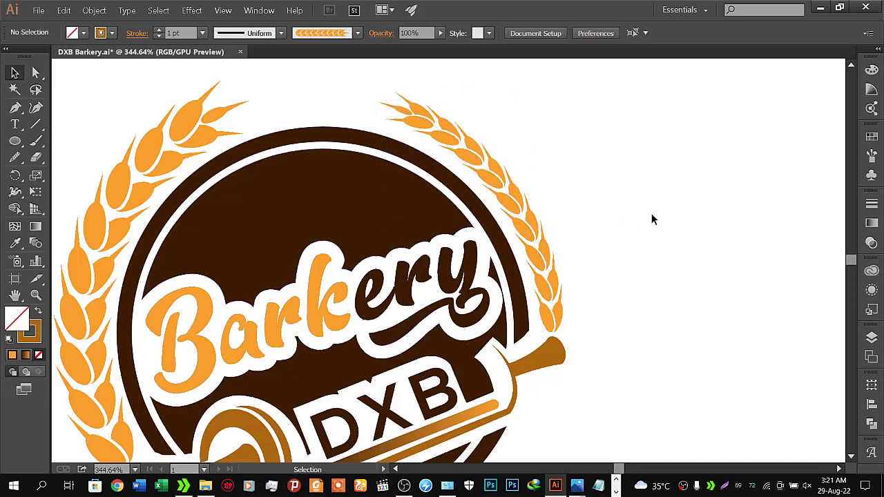
key(z)
drag(602, 231, 487, 225)
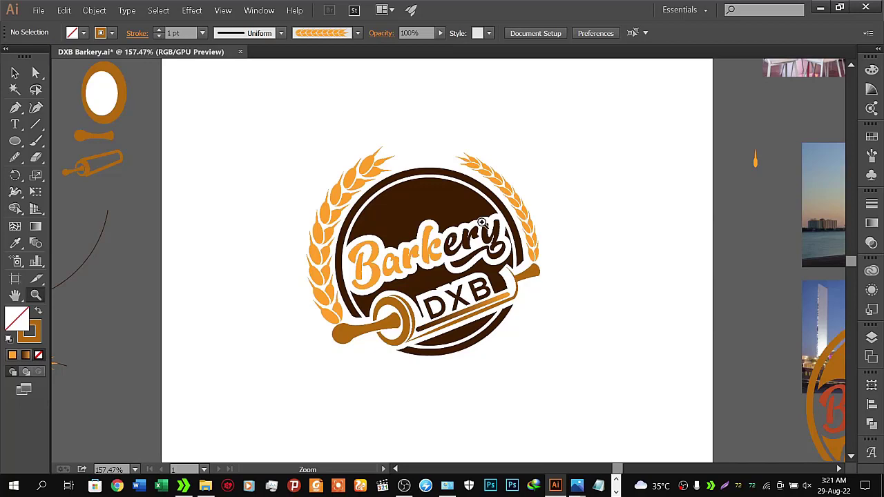
click(15, 73)
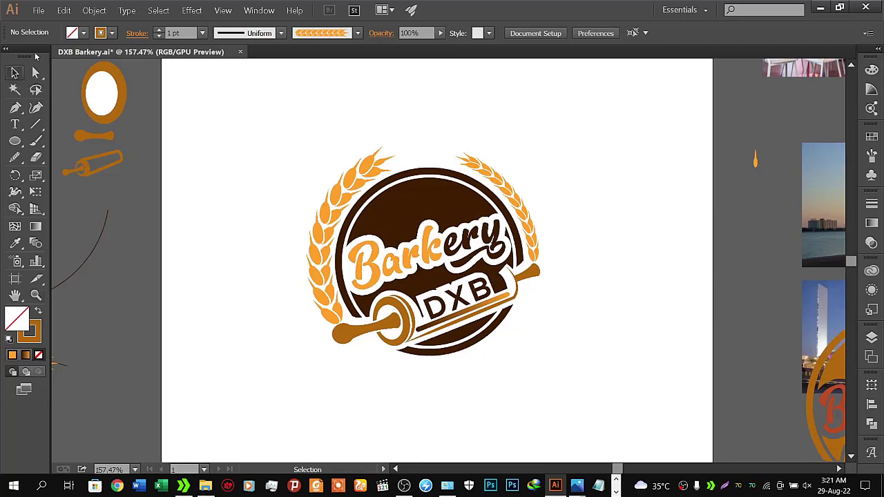
click(38, 10)
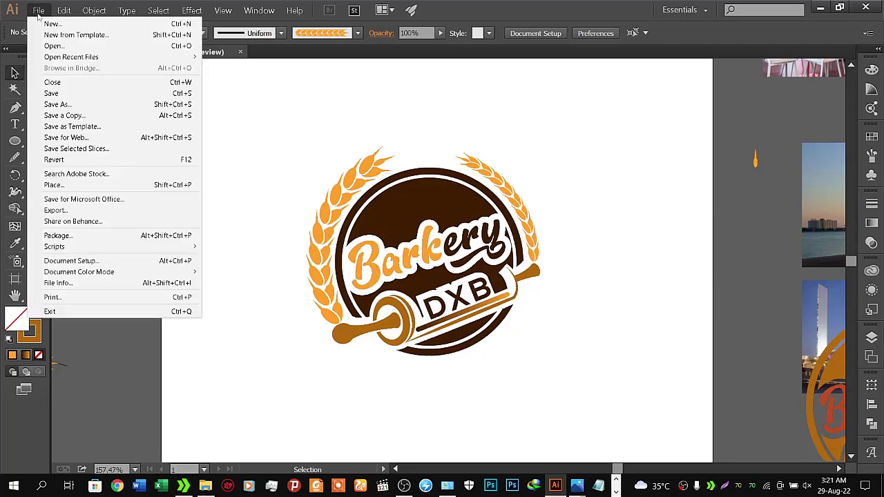
click(56, 94)
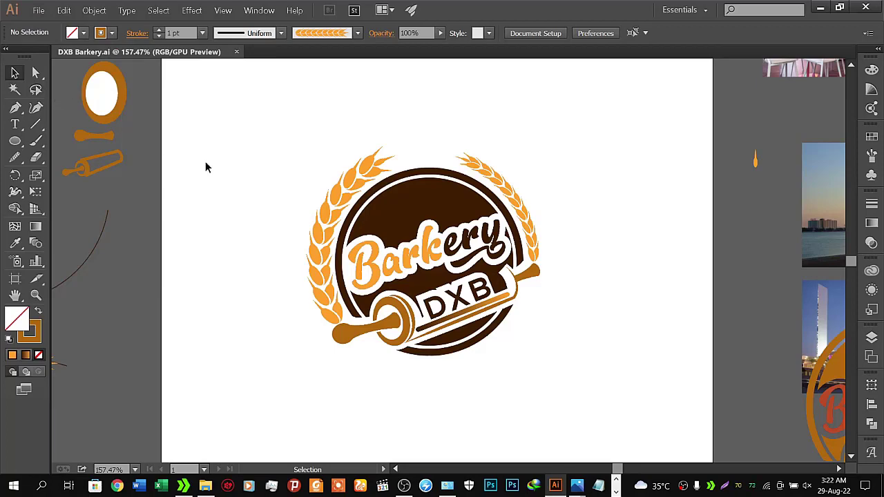
- Select the whole logo and enlarge it around its centre
key(z)
mouse_move(376, 207)
mouse_down()
mouse_move(328, 209)
mouse_move(349, 201)
mouse_up()
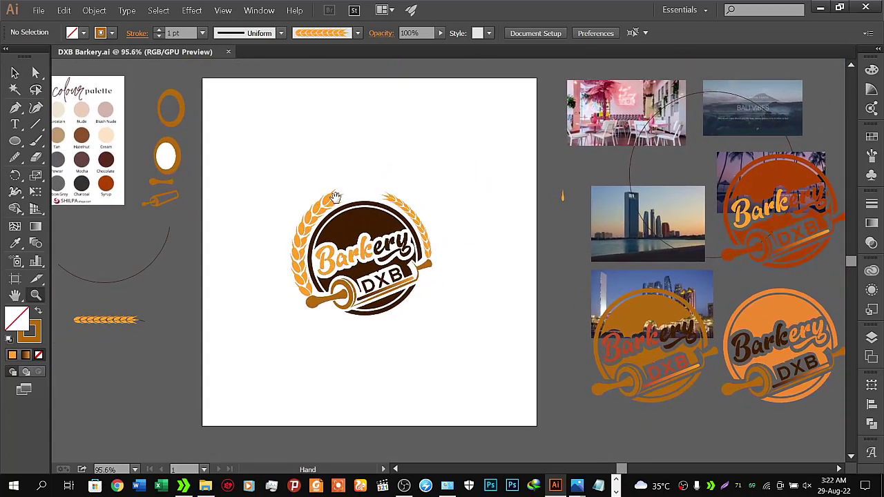
drag(335, 198, 351, 203)
click(15, 72)
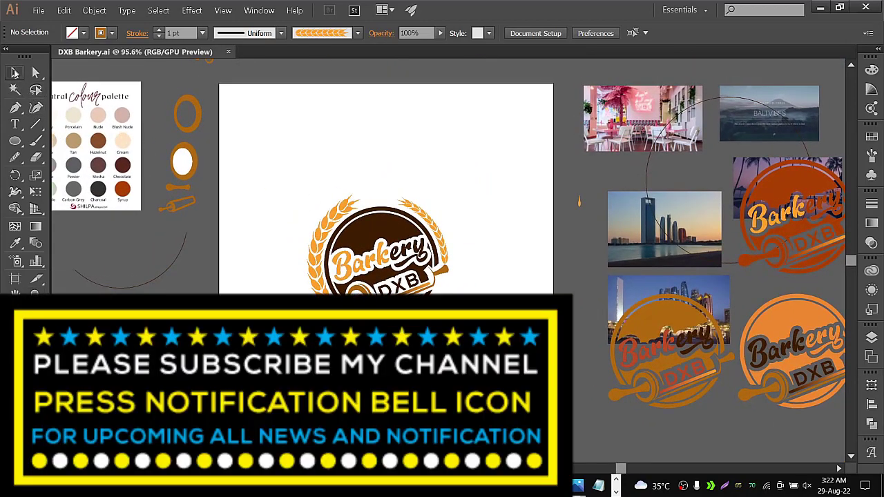
drag(270, 142, 492, 312)
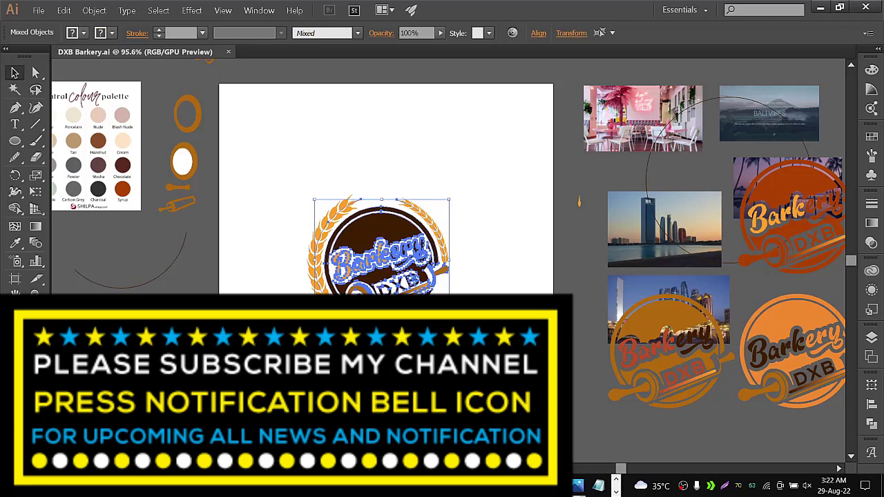
click(382, 348)
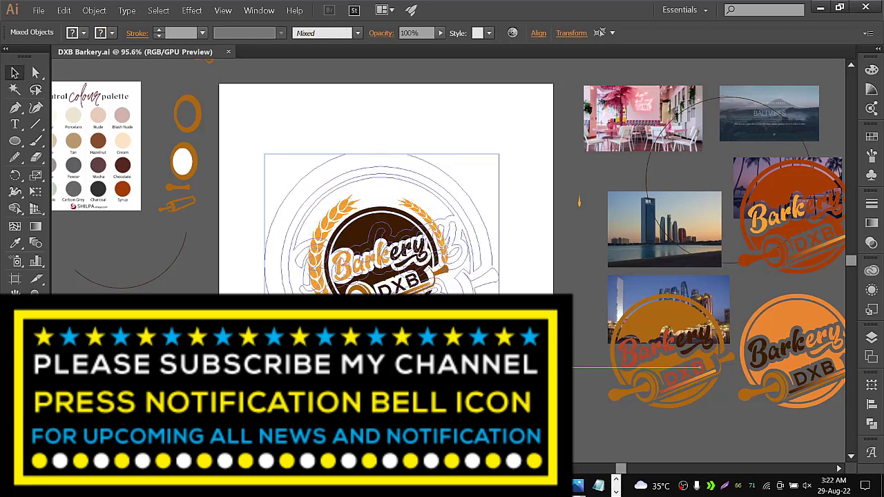
mouse_move(381, 348)
mouse_down()
mouse_move(381, 369)
mouse_move(381, 325)
mouse_up()
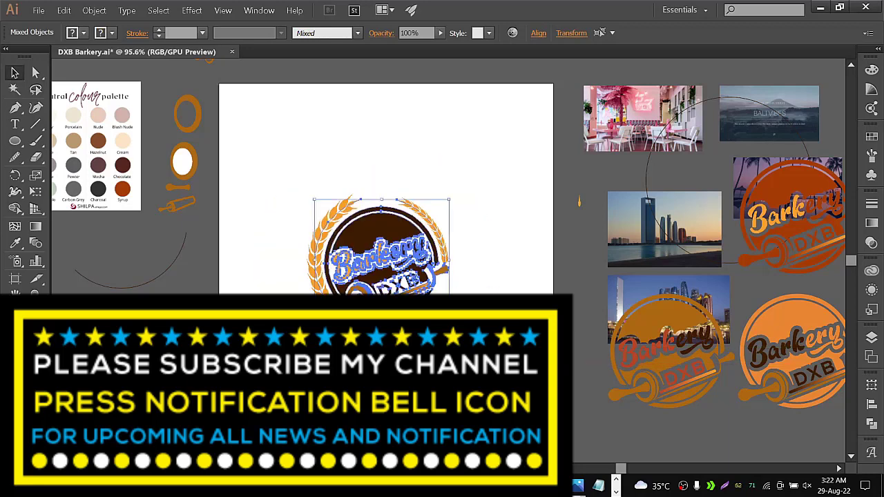
key(ctrl+shift+a)
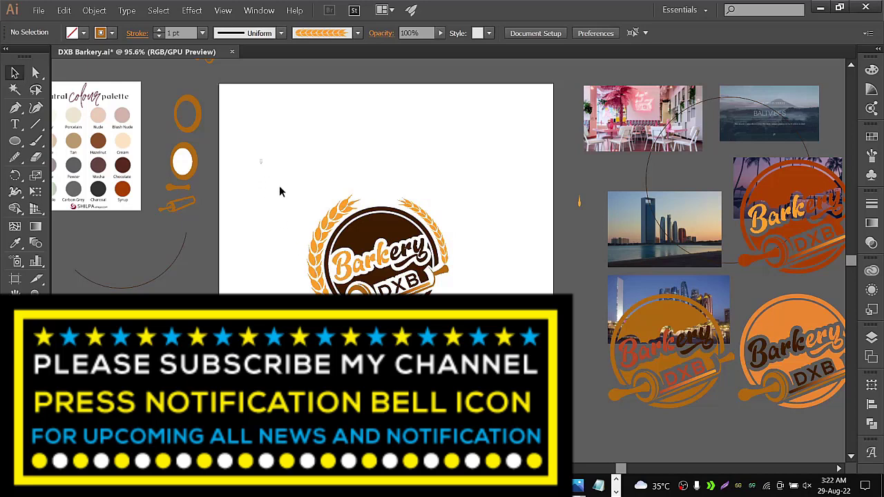
drag(261, 160, 474, 304)
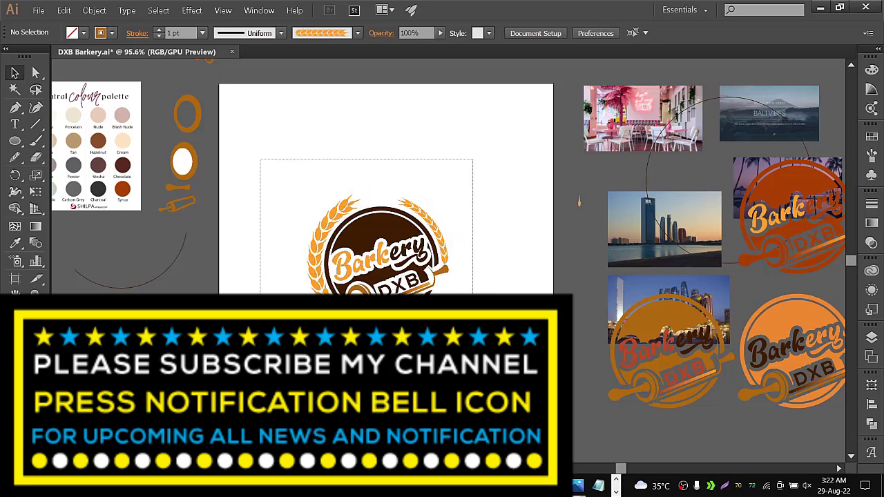
- Expand Appearance on the left and right wheat arcs, turning them into plain shapes
click(315, 260)
click(94, 9)
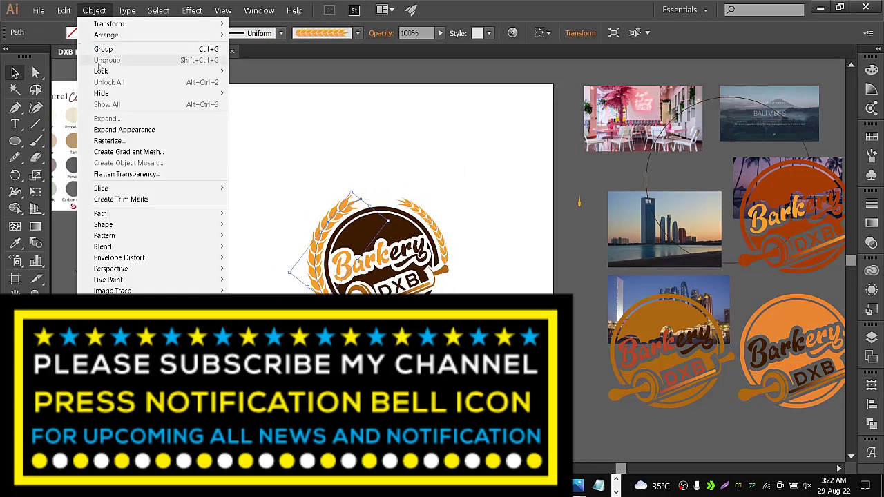
click(124, 130)
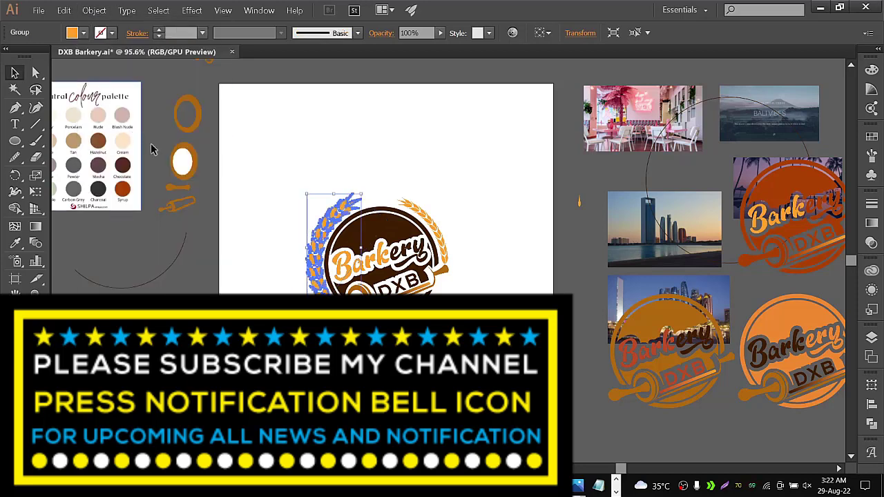
click(423, 223)
click(94, 10)
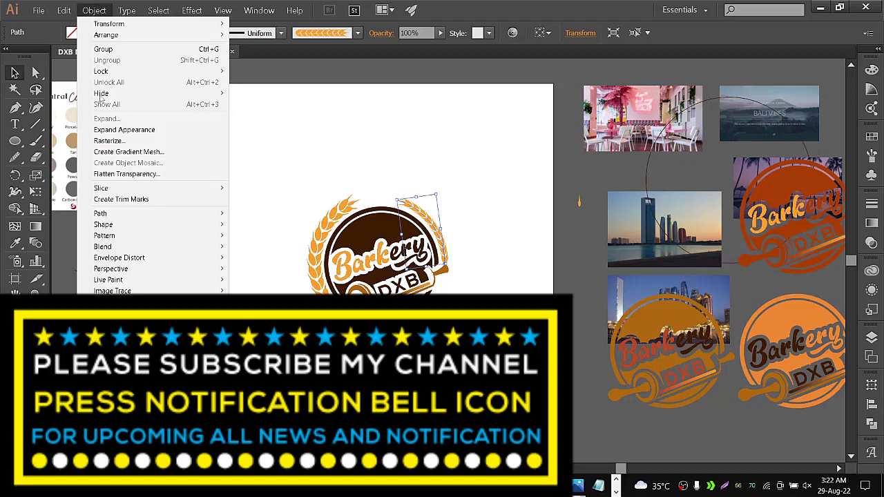
click(114, 130)
click(297, 199)
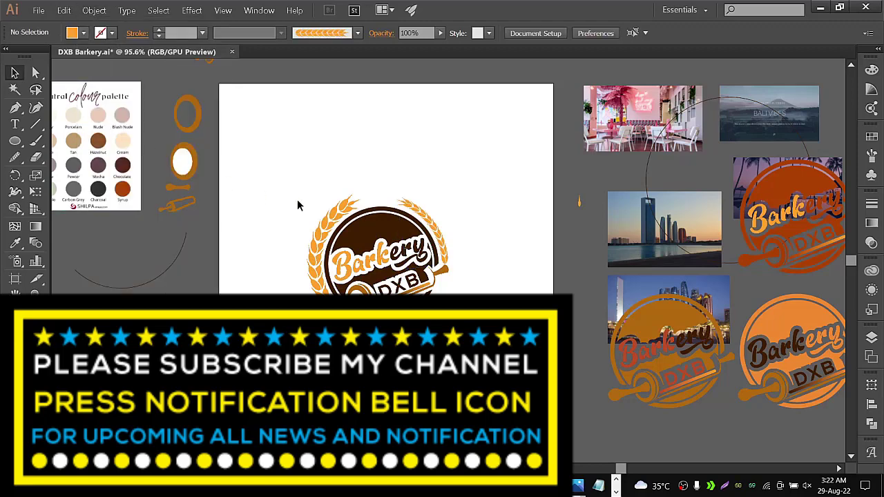
- Enlarge the whole logo to nearly double its width and group all its parts
drag(324, 220, 411, 211)
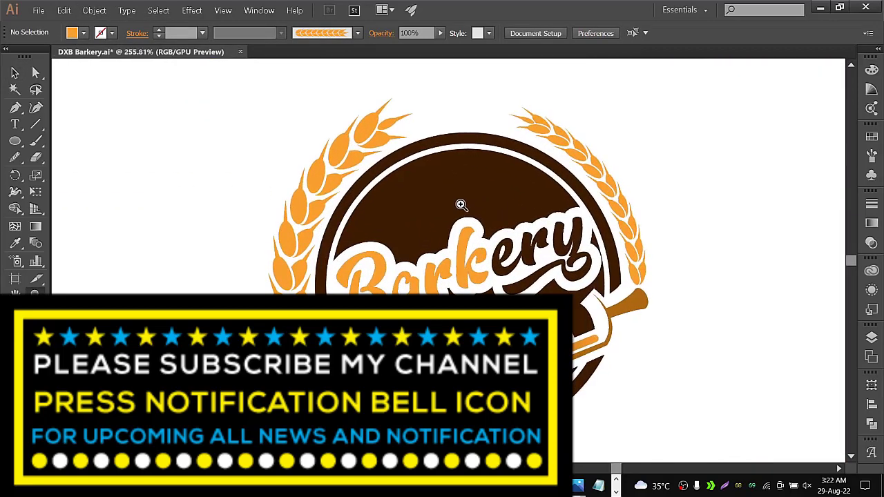
key(ctrl+0)
key(v)
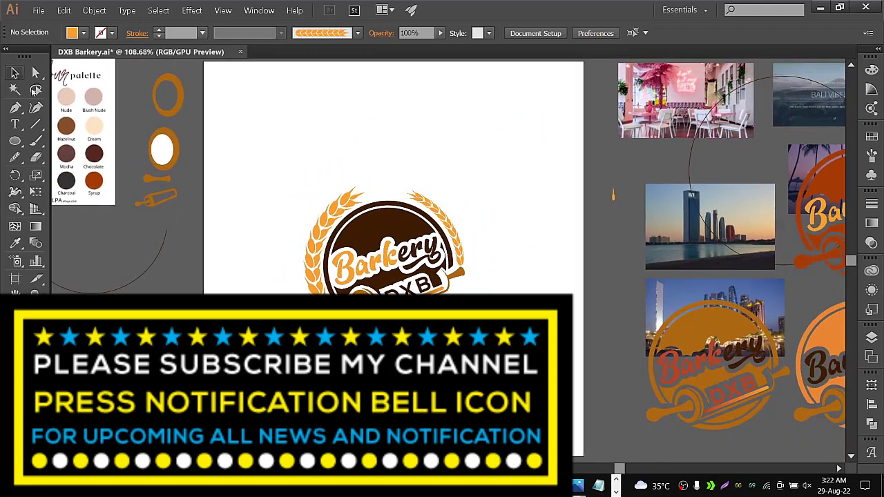
drag(276, 146, 488, 318)
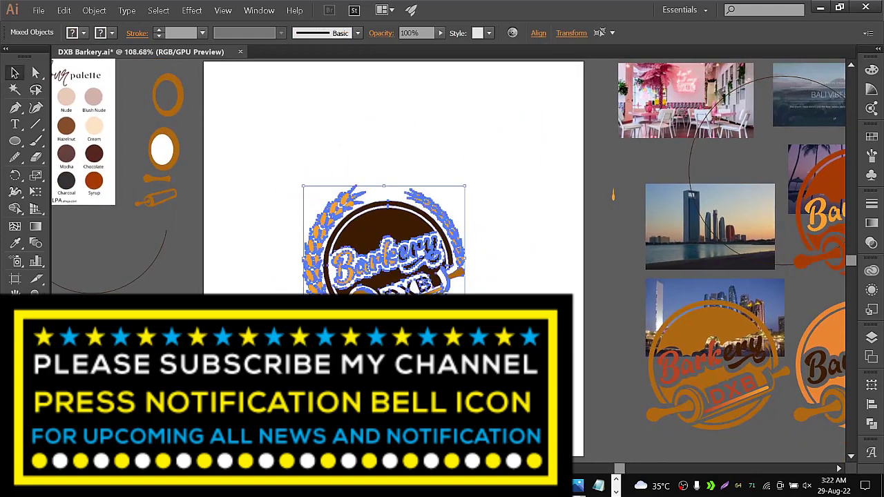
drag(466, 349, 529, 419)
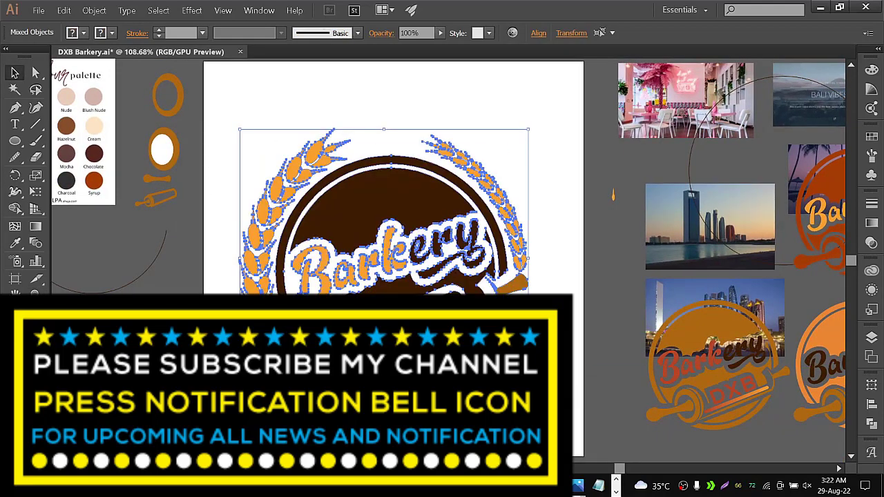
key(ctrl+g)
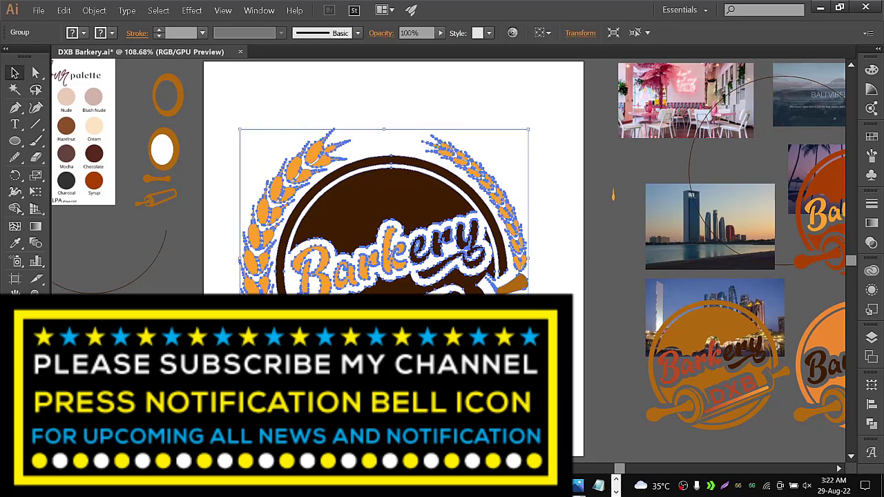
- Nudge the logo group right and up into position, then deselect it
key(Right)
key(Right)
key(Right)
key(Right)
key(Right)
key(Right)
key(Right)
key(Right)
key(Right)
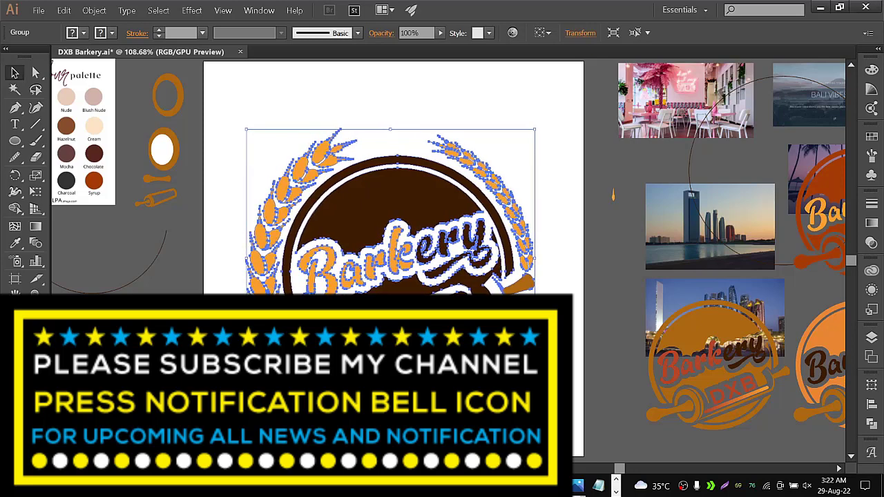
key(Right)
key(Right)
key(Right)
key(Right)
key(Right)
key(Right)
key(Right)
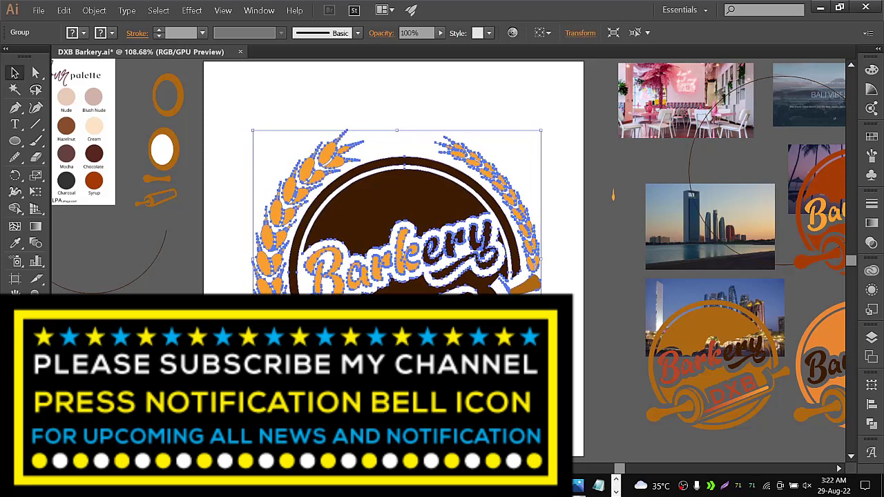
key(Up)
key(Up)
key(Up)
key(Up)
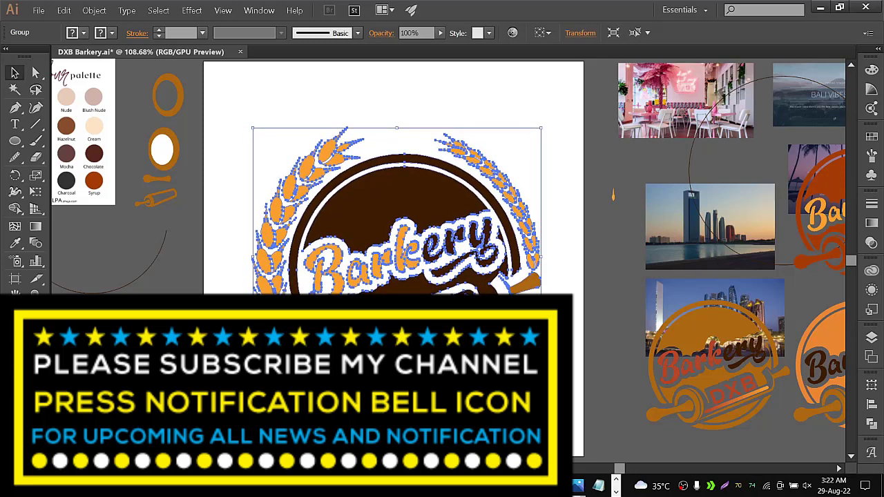
key(Up)
key(Up)
key(Up)
key(Up)
key(Right)
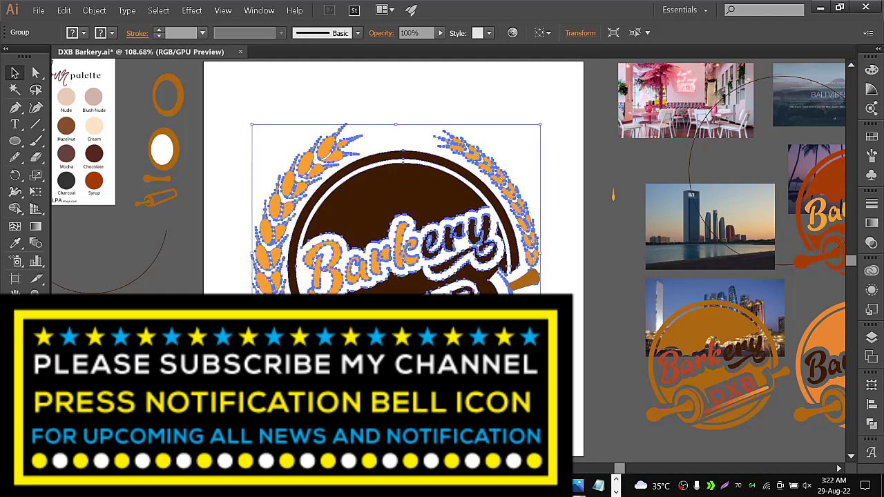
key(Right)
key(Right)
key(Right)
key(Left)
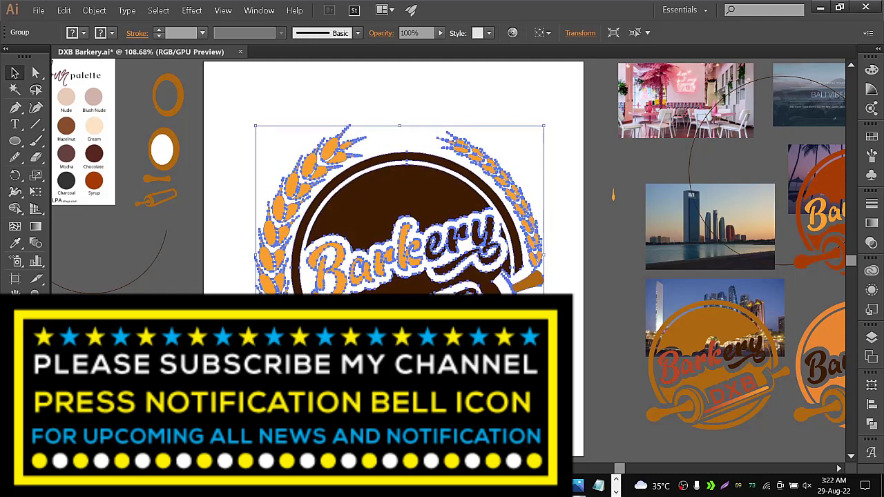
key(Left)
key(Left)
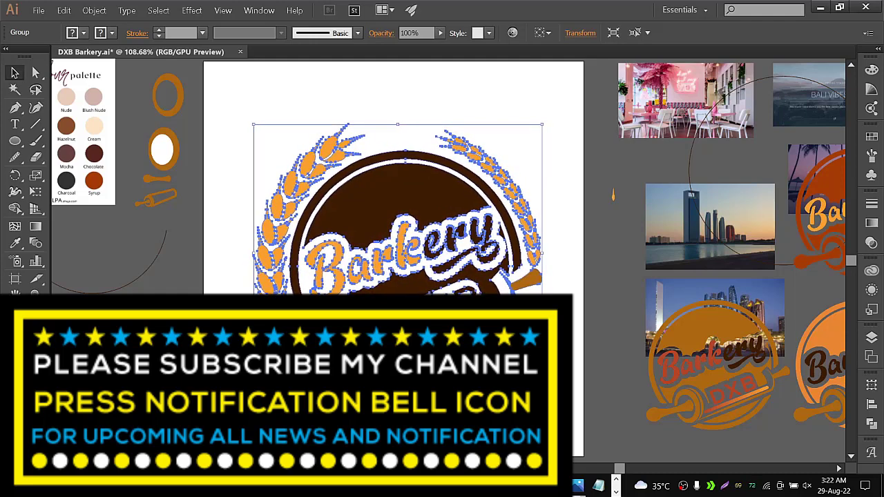
key(ctrl+shift+a)
click(397, 207)
key(ctrl+shift+a)
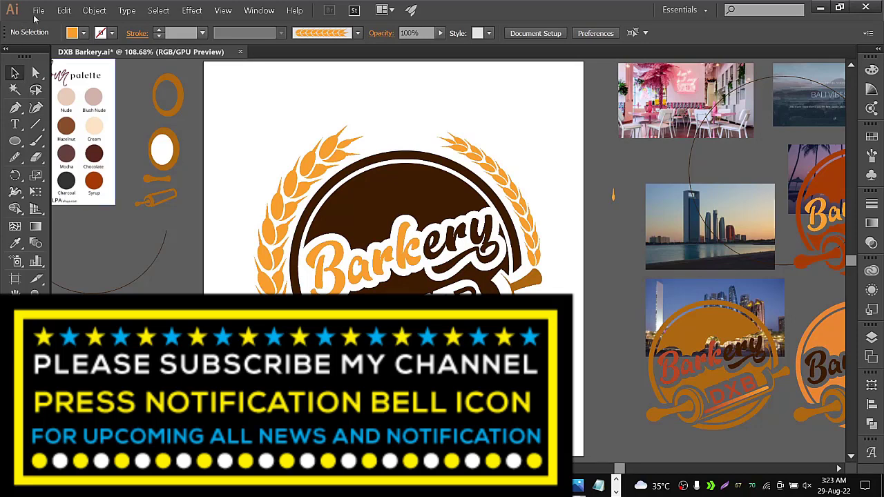
- Save the file and export the dark-brown variant's artboard as a JPEG
click(38, 11)
click(64, 94)
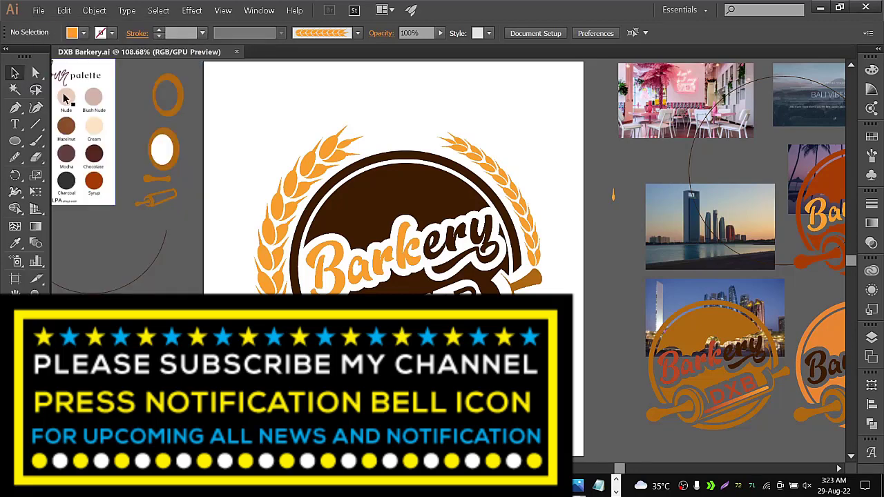
click(43, 12)
click(71, 210)
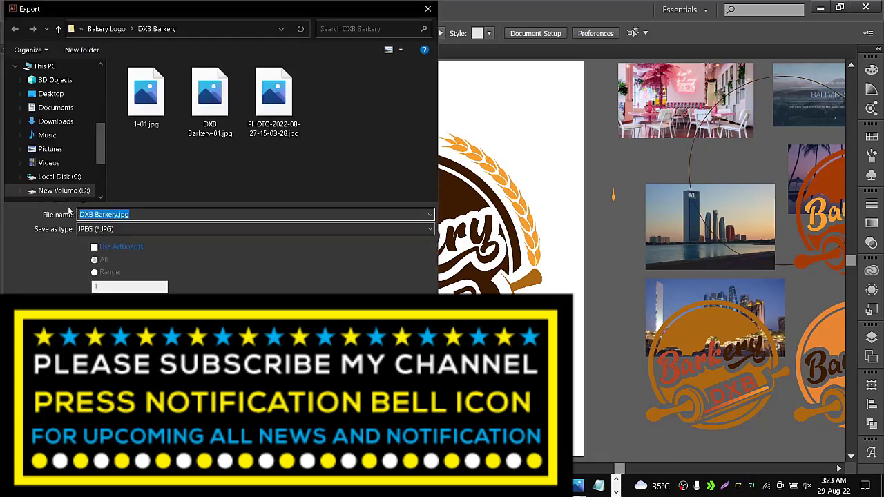
click(94, 246)
text(2)
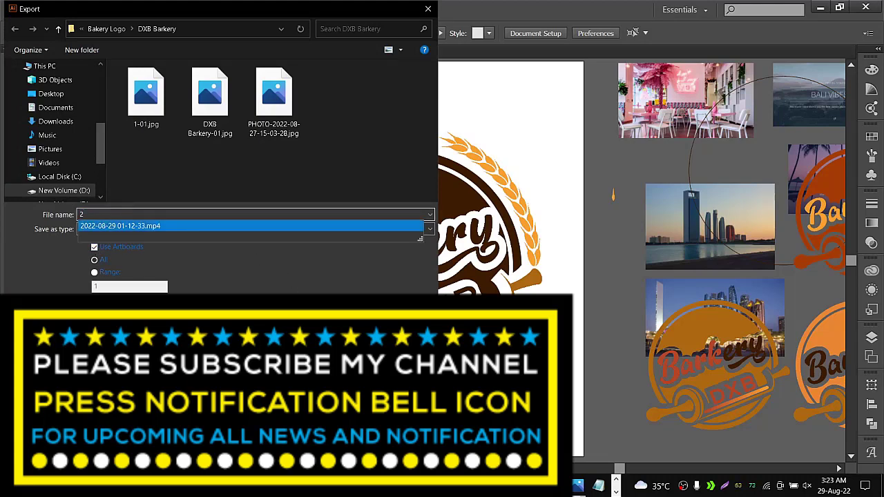
click(355, 306)
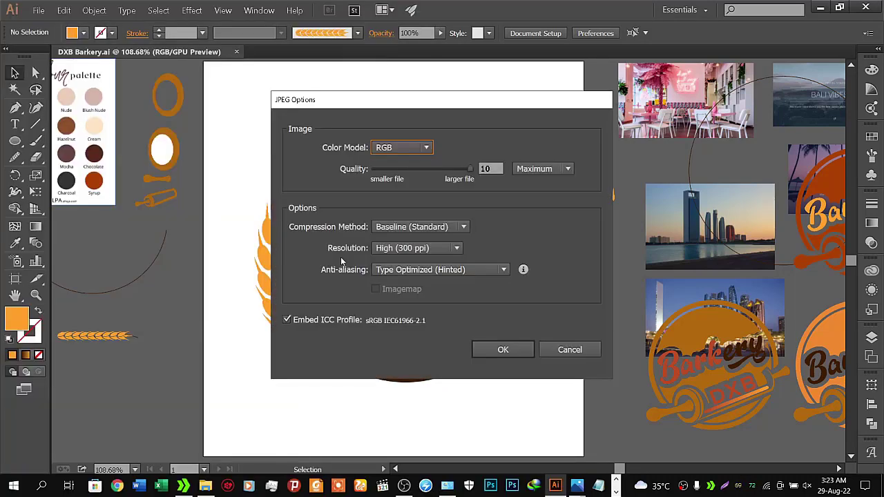
click(509, 351)
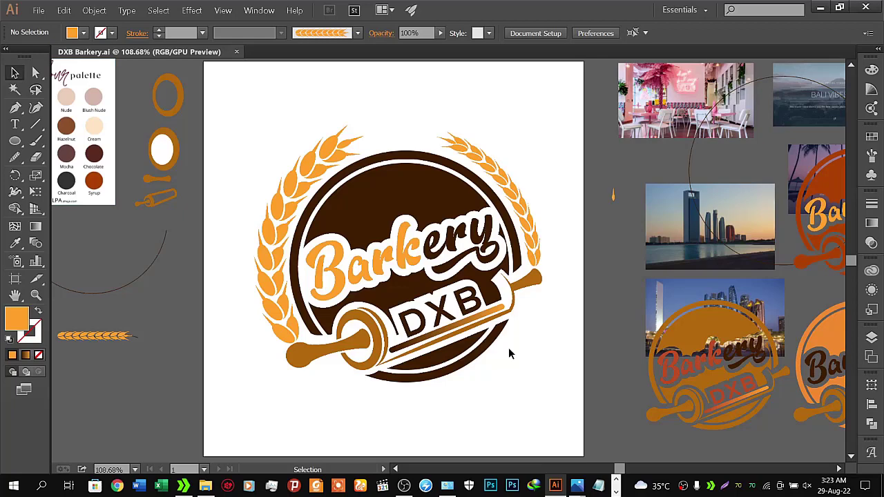
click(404, 486)
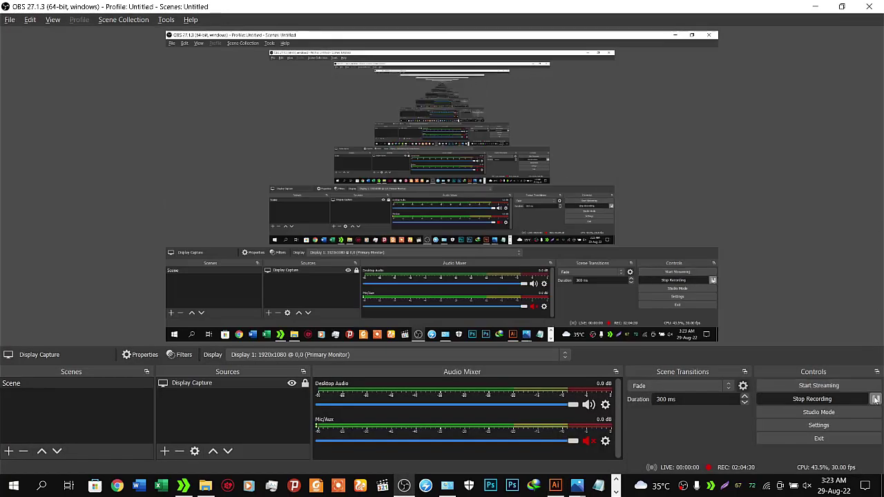
click(816, 6)
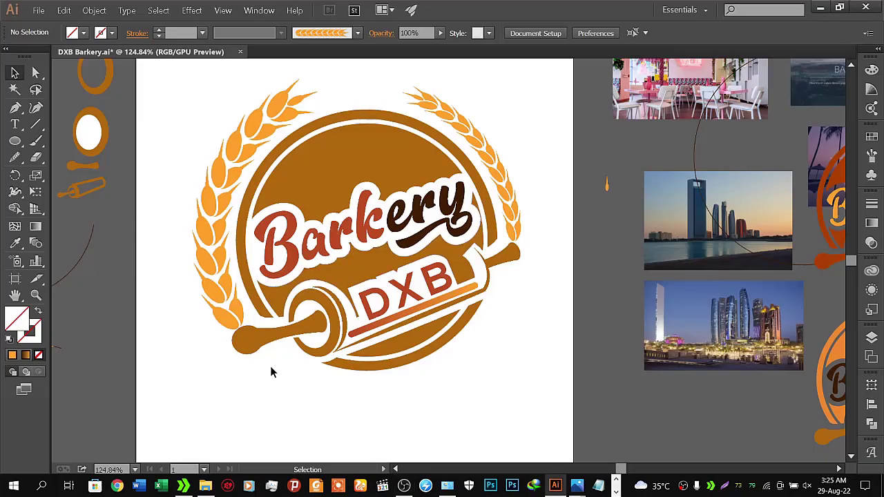
- Select the circle, rolling pin and lettering group and nudge it toward centre
click(270, 337)
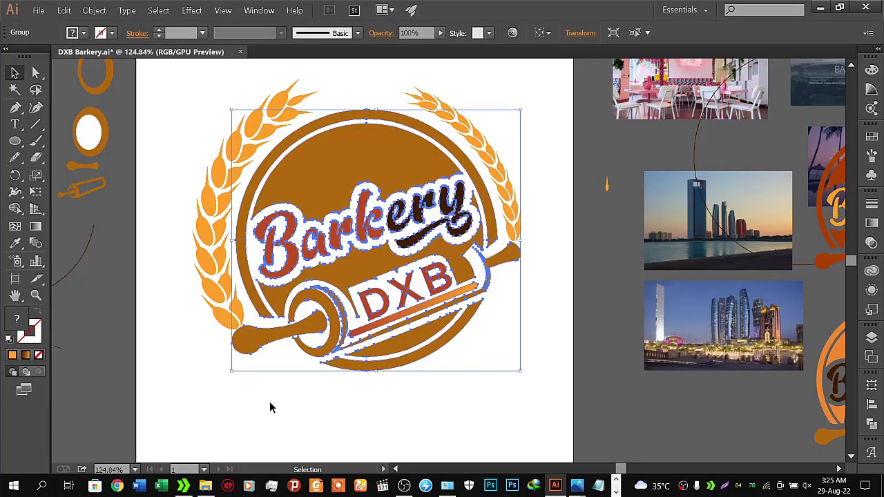
key(Down)
key(Down)
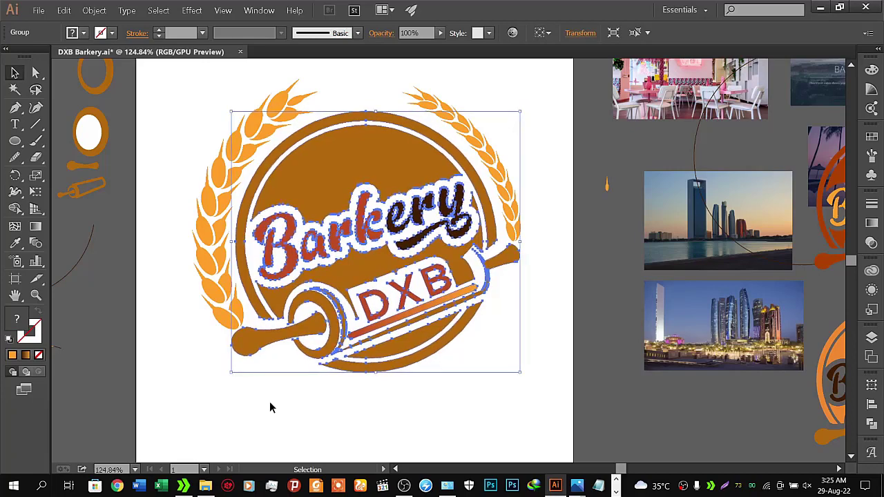
key(Right)
key(Right)
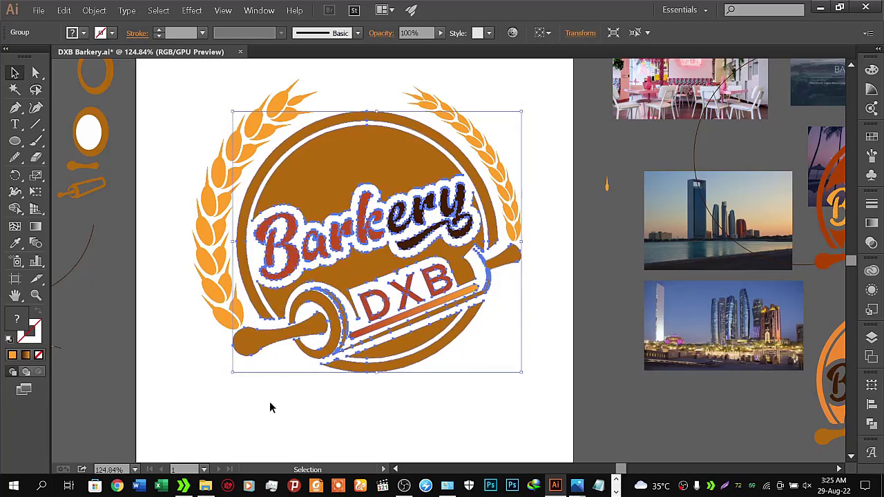
key(Up)
key(Up)
key(Left)
key(Left)
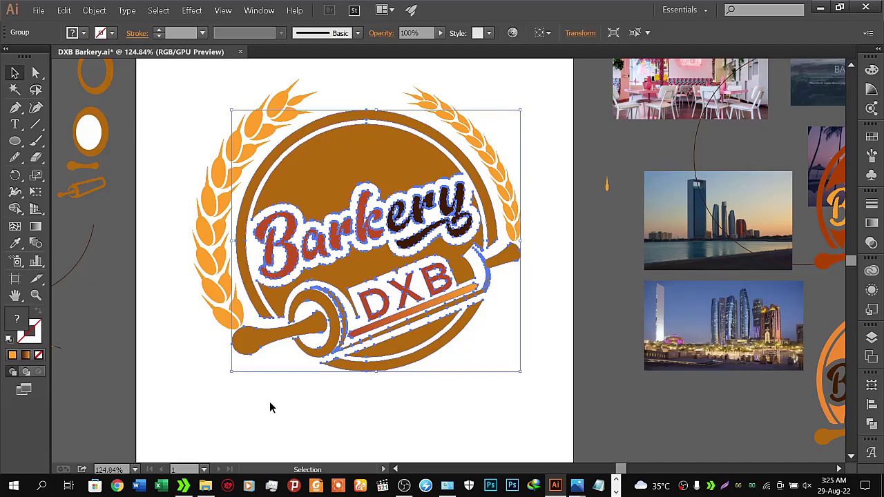
key(Right)
key(Right)
key(Down)
key(Down)
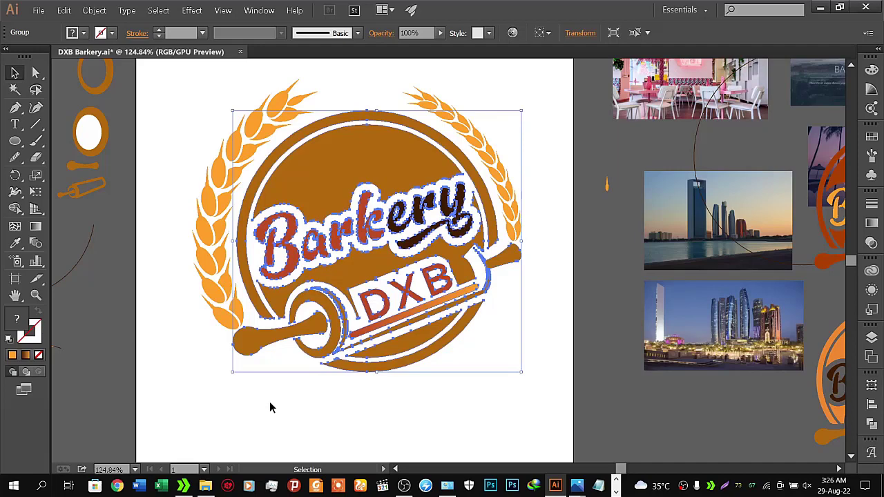
key(Up)
key(Up)
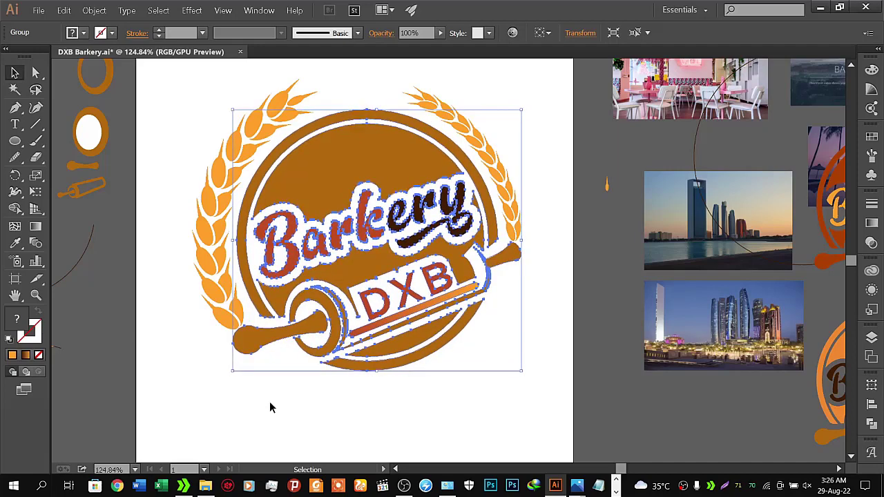
key(Left)
key(Left)
key(Up)
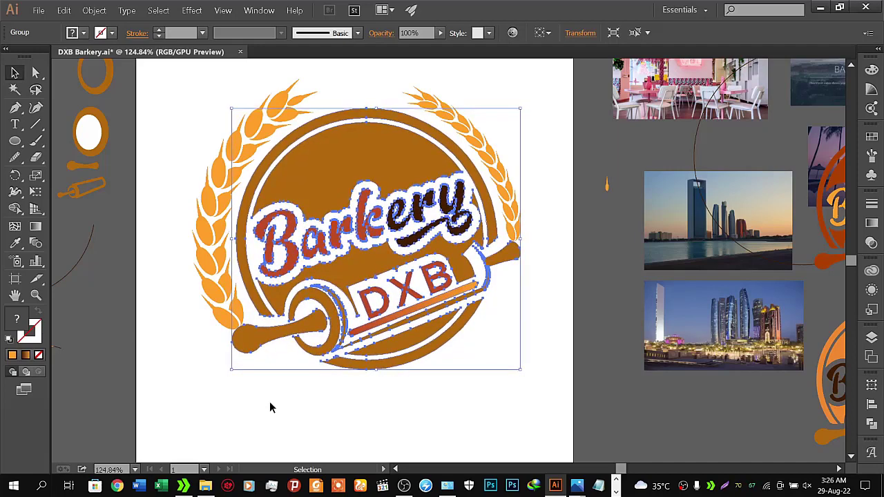
key(Up)
key(Left)
key(Left)
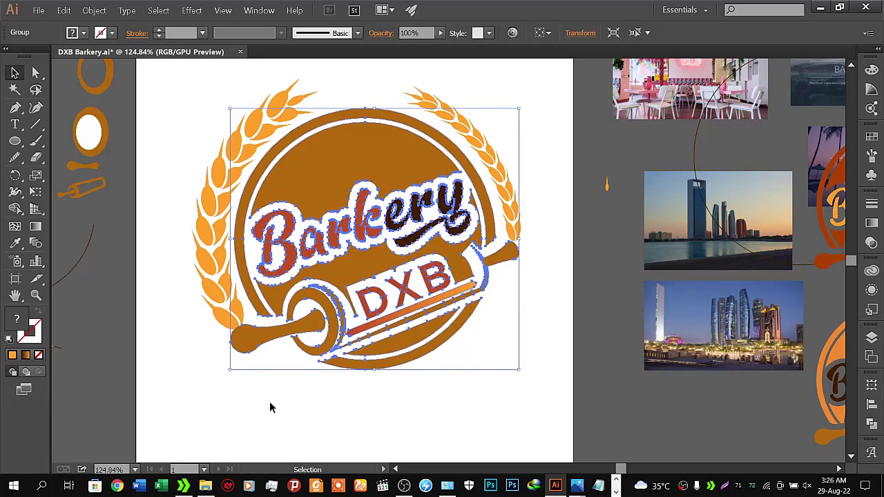
- Fine-tune the group's position, then scale it up slightly between the wheat arcs
key(Right)
key(Right)
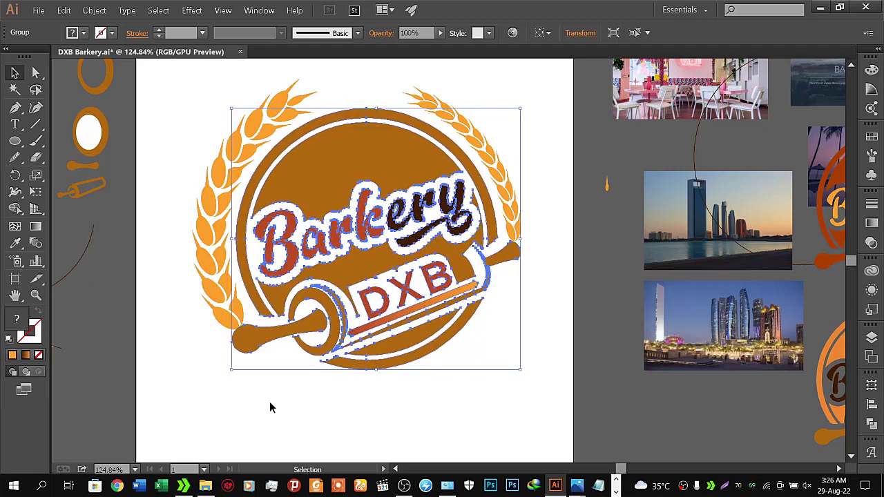
key(Left)
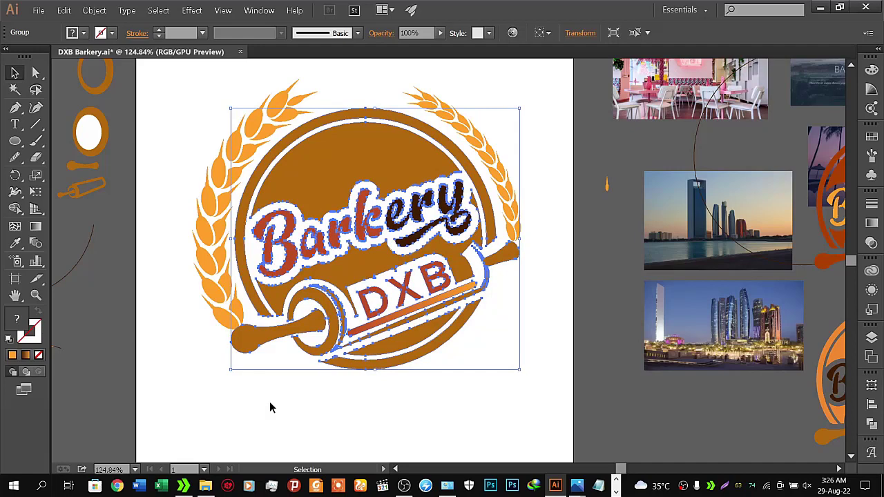
key(Down)
key(Down)
key(Down)
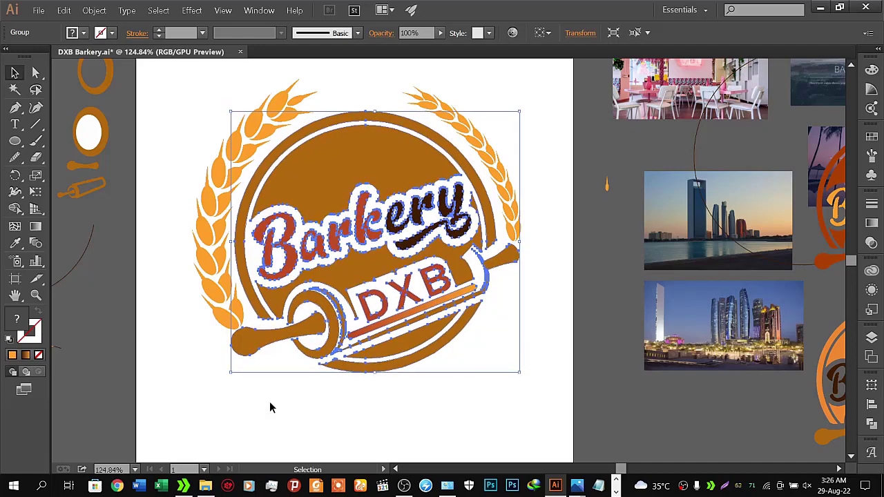
key(Down)
key(Right)
key(Right)
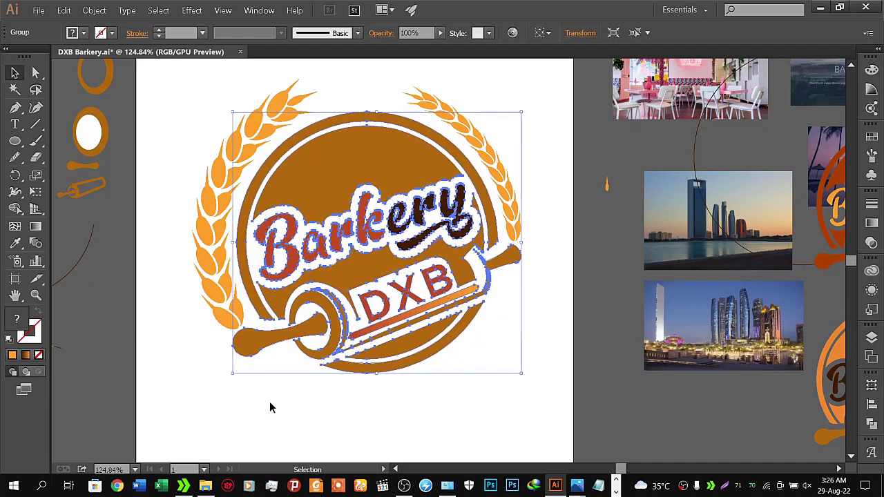
key(Right)
key(Up)
key(Up)
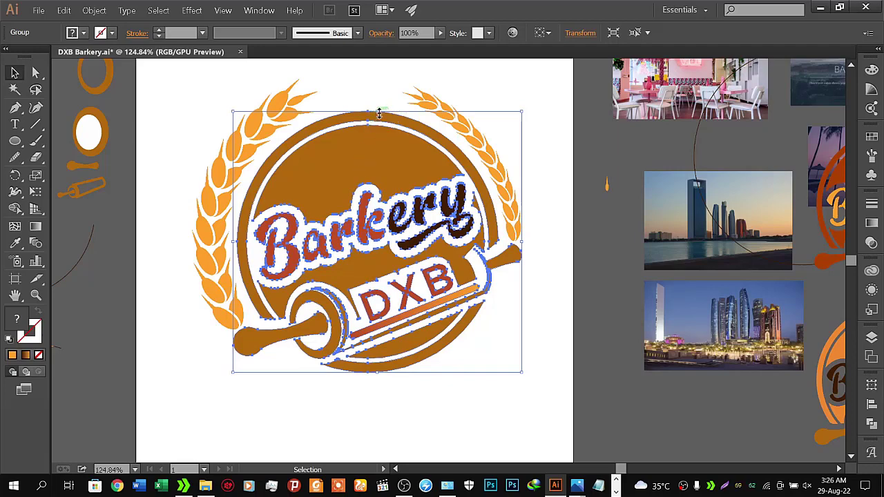
drag(377, 112, 379, 109)
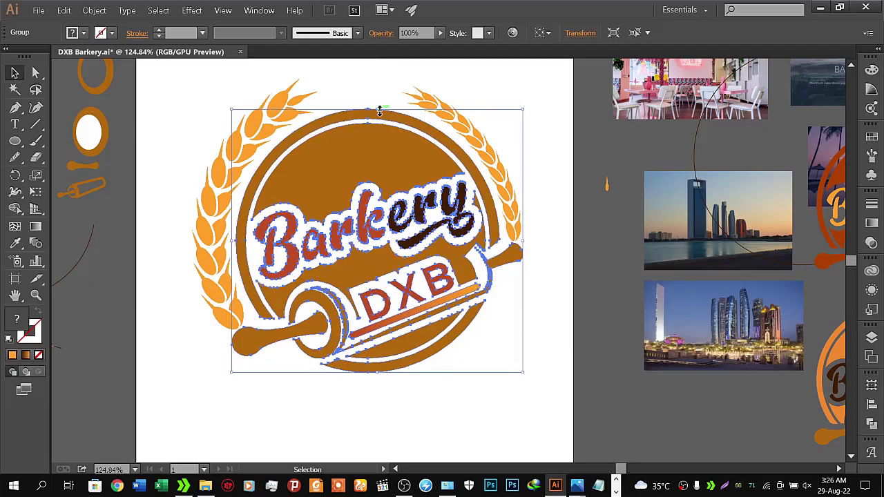
click(214, 112)
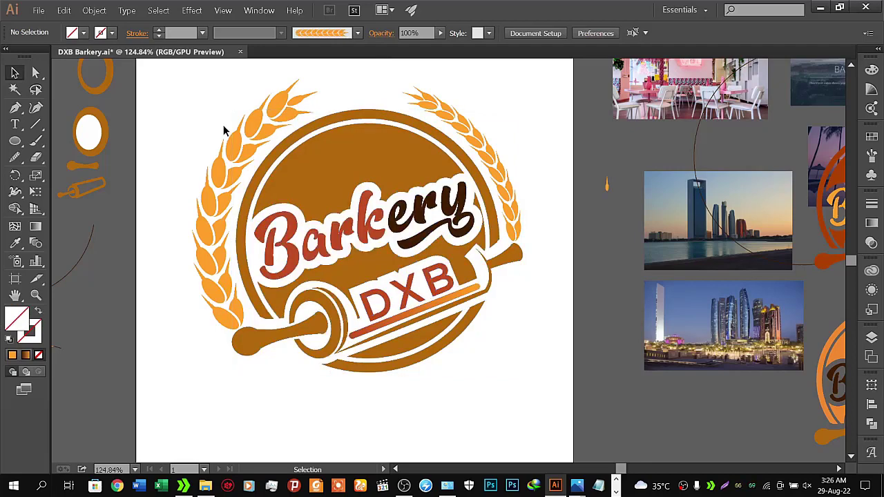
- Recolour both wheat arcs with the lettering's red using the Eyedropper
click(250, 145)
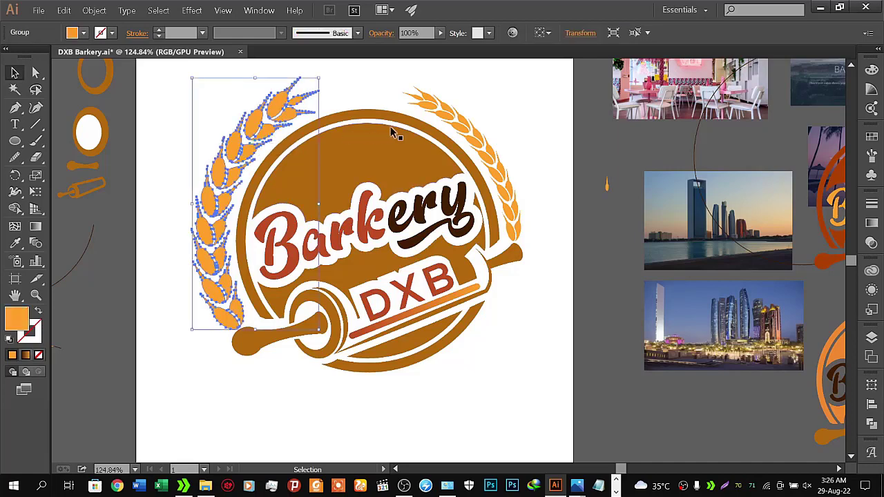
shift+click(454, 127)
click(15, 243)
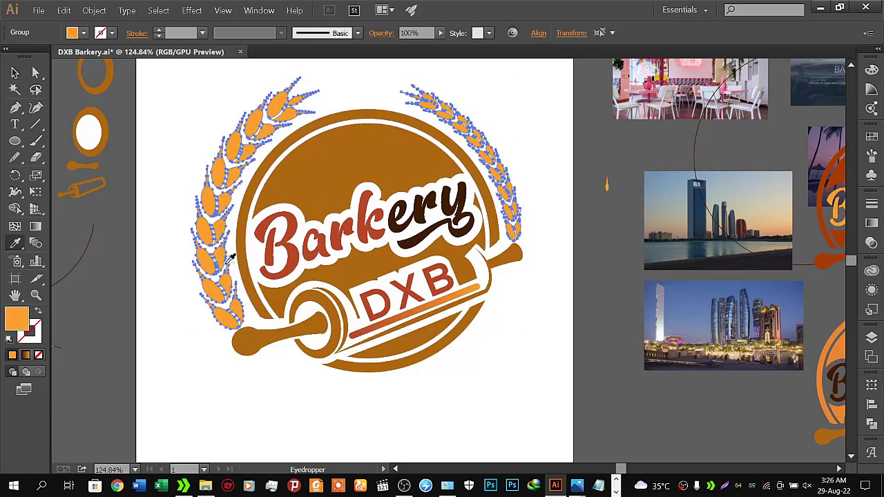
click(290, 257)
click(14, 72)
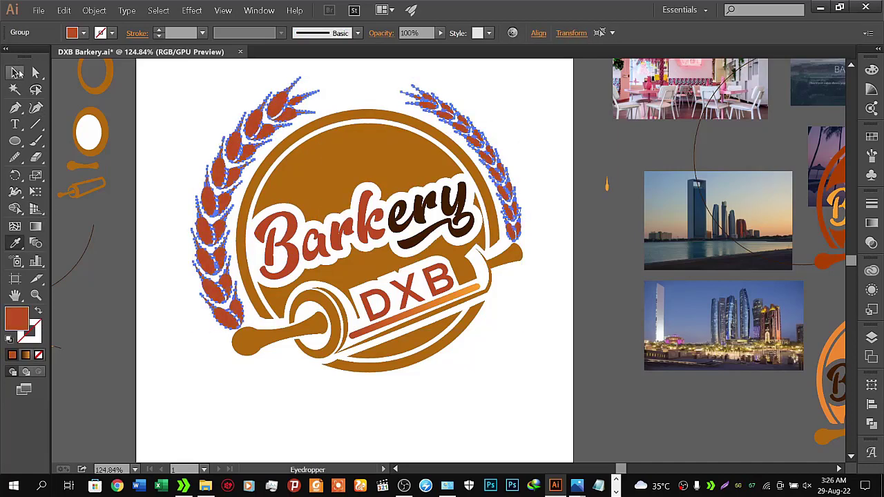
click(145, 131)
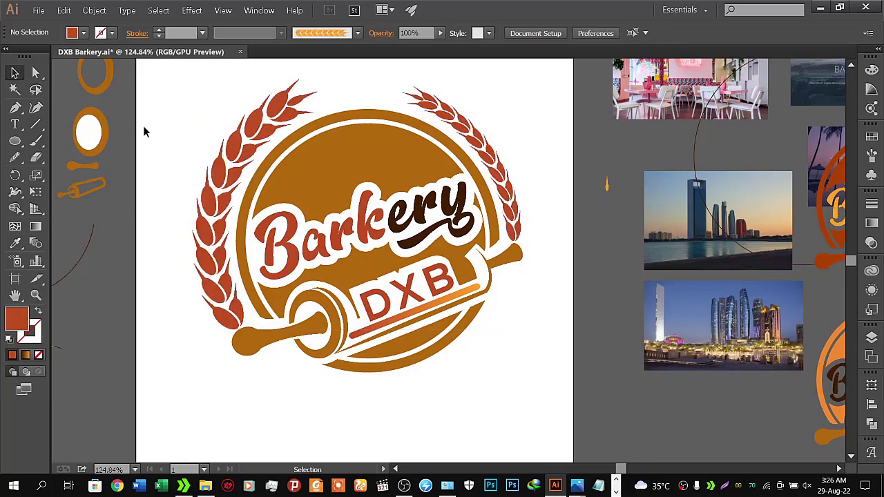
- Zoom out and re-centre the view on the whole artboard
key(z)
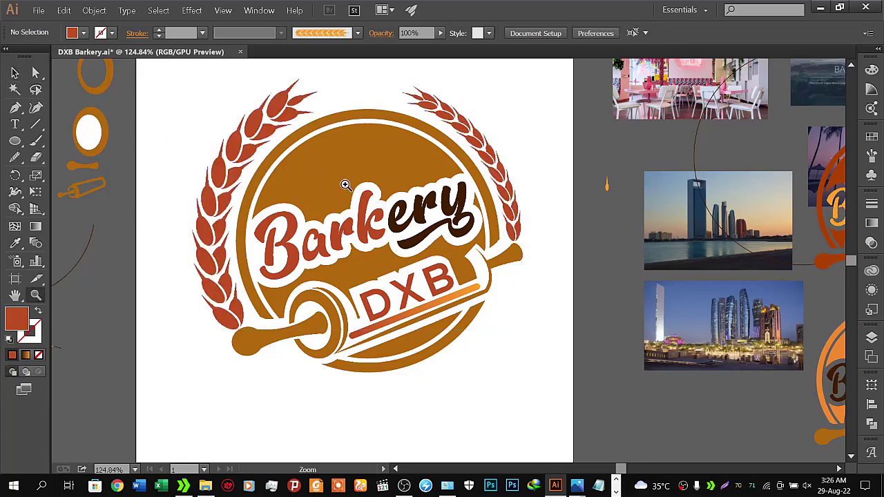
alt+click(357, 188)
drag(374, 176, 389, 194)
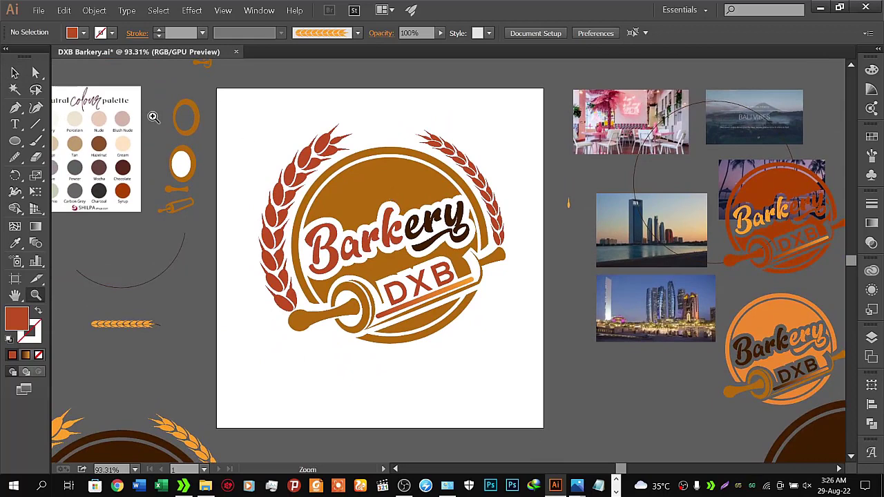
click(14, 72)
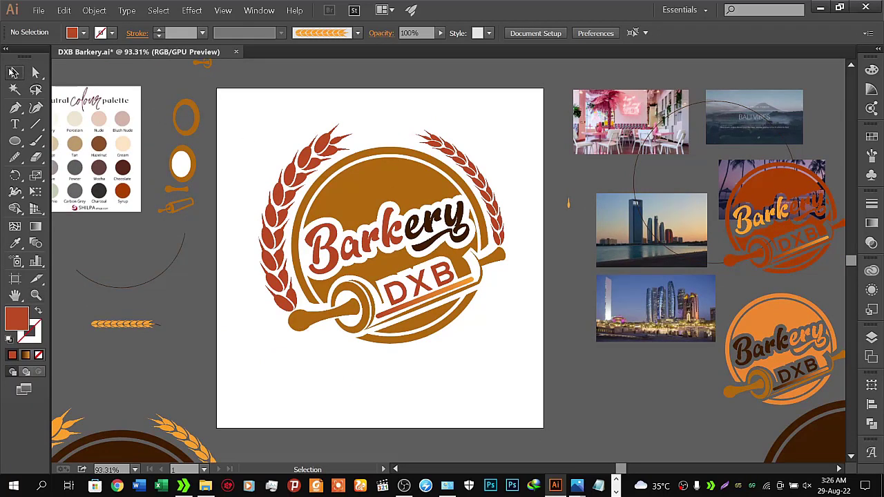
- Export the artboard as DXB Barkery.jpg, RGB at maximum quality and 300 ppi
click(40, 11)
click(76, 209)
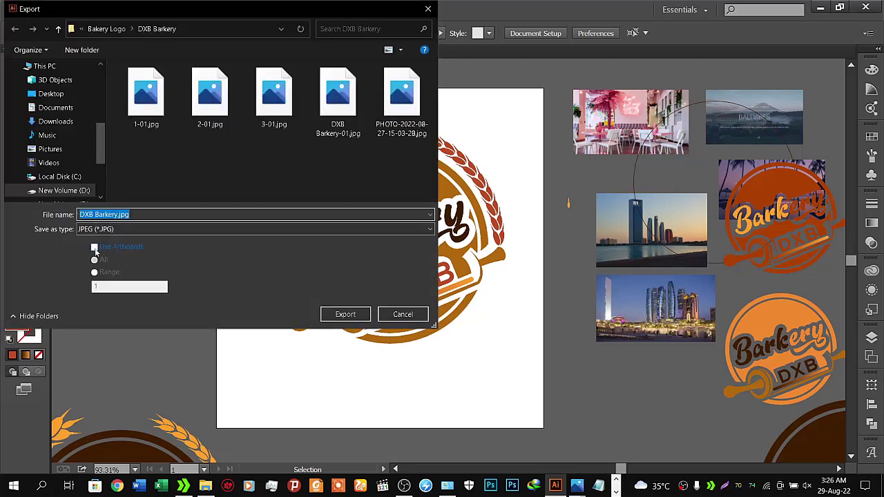
click(94, 248)
click(345, 315)
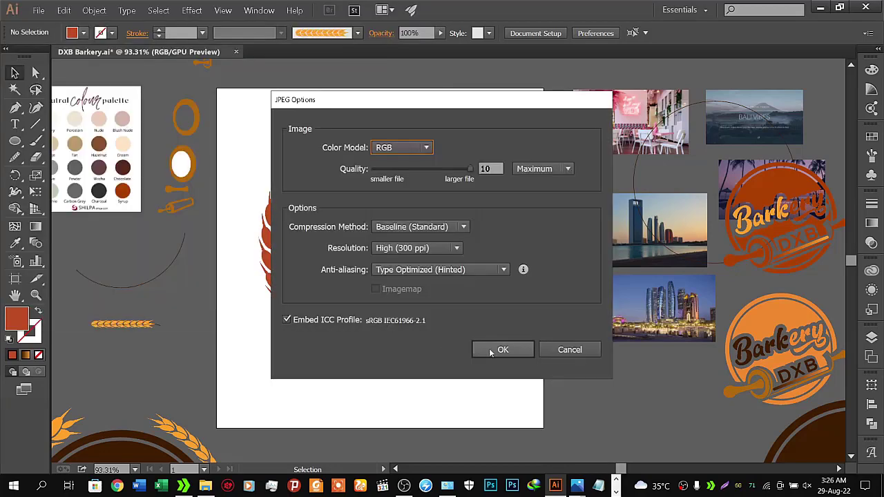
click(490, 353)
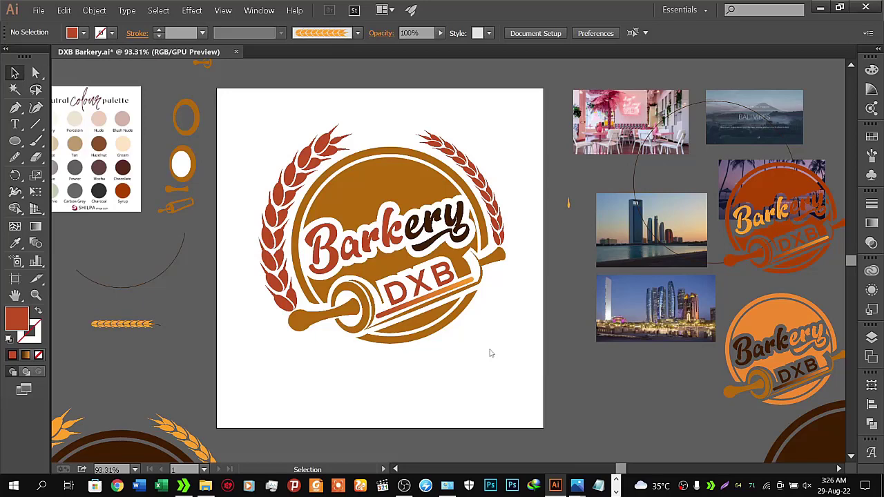
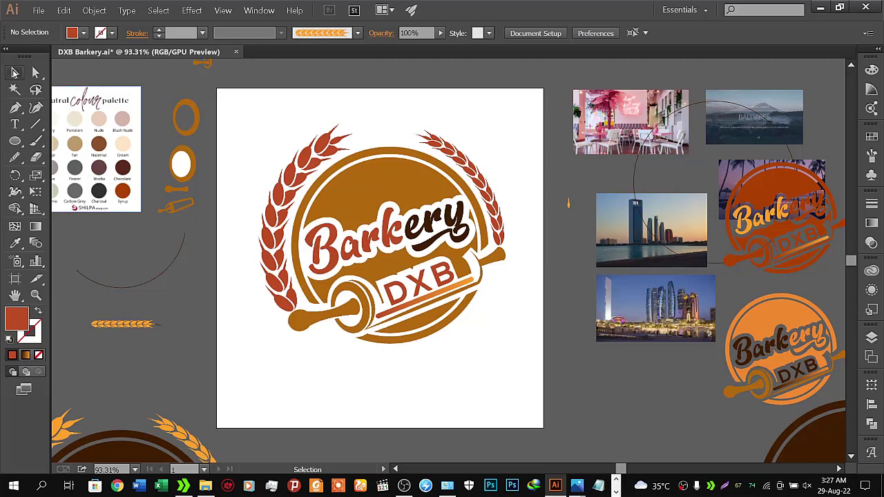
- Shrink the original Barkery logo and park it on the pasteboard off the artboard
click(352, 220)
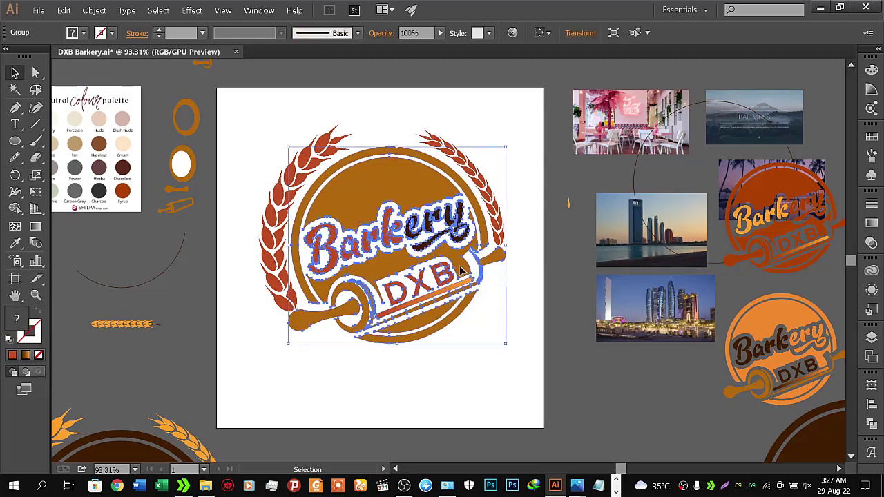
key(space)
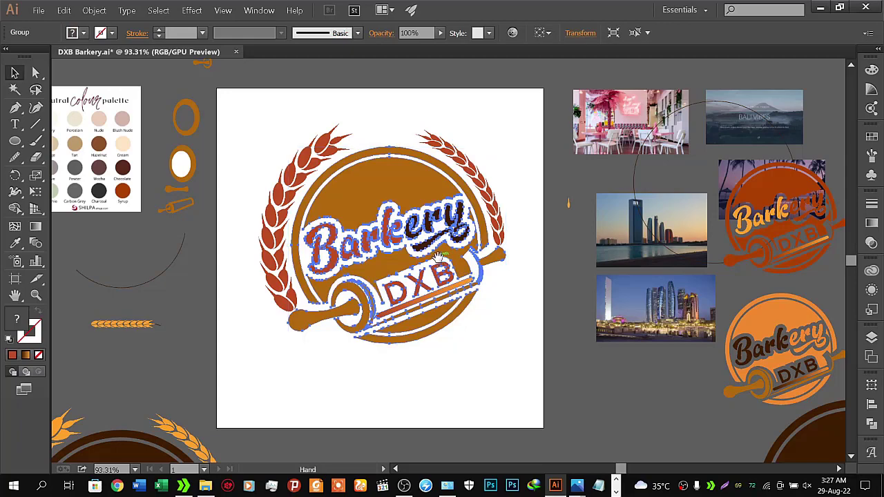
drag(438, 257, 275, 191)
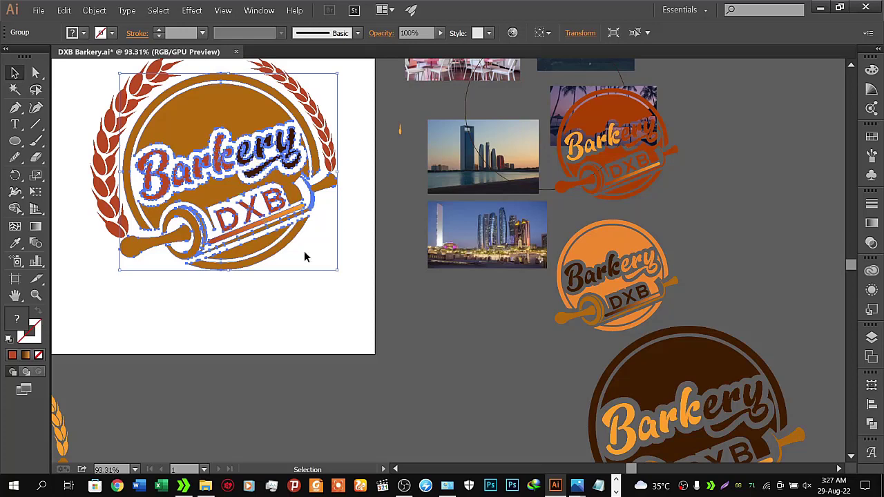
mouse_move(337, 269)
mouse_down()
mouse_move(287, 235)
mouse_move(289, 242)
mouse_up()
drag(166, 204, 404, 390)
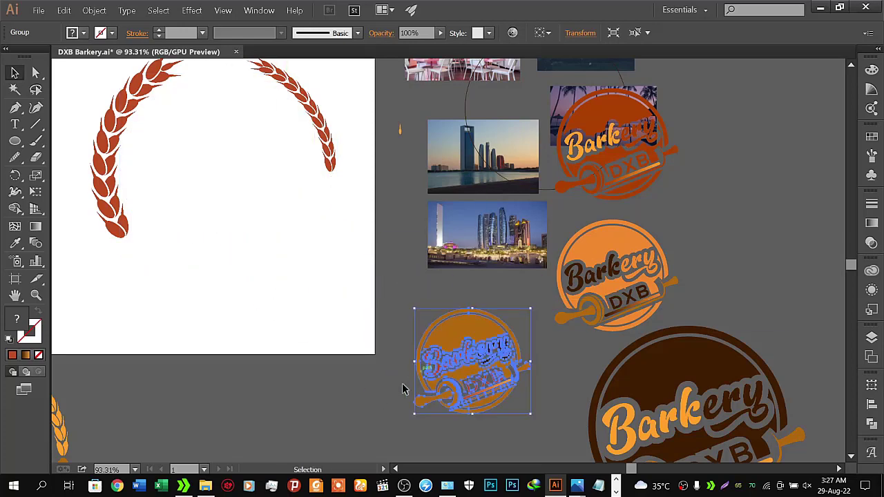
click(382, 398)
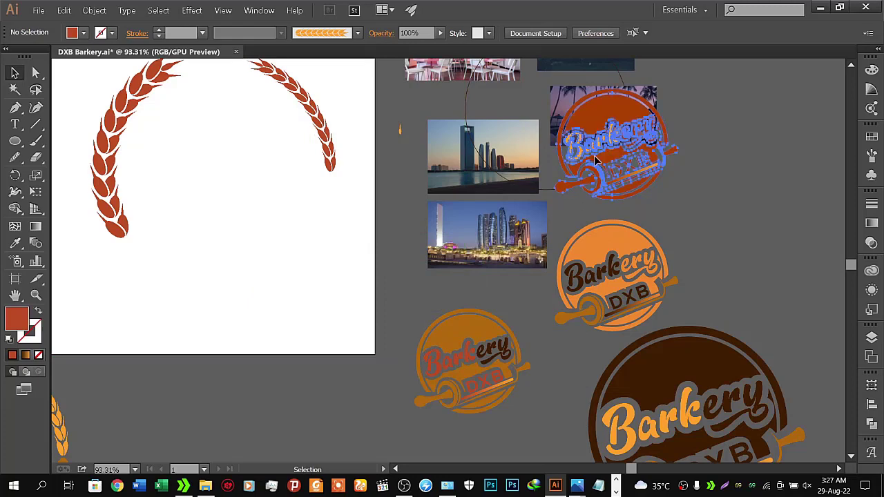
- Place the rust-red Barkery DXB badge inside the wheat wreath, nudge it into position, and scale it down
mouse_move(598, 161)
mouse_down()
mouse_move(237, 206)
mouse_move(216, 173)
mouse_up()
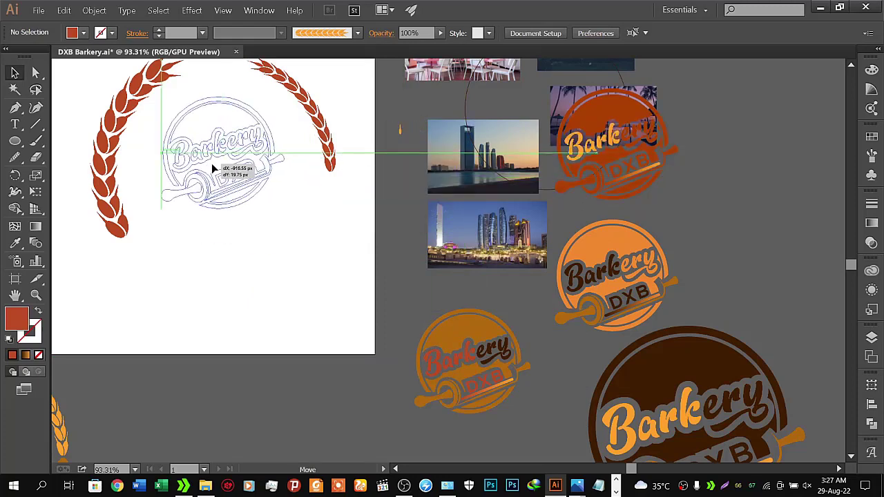
drag(212, 163, 212, 163)
drag(266, 201, 442, 316)
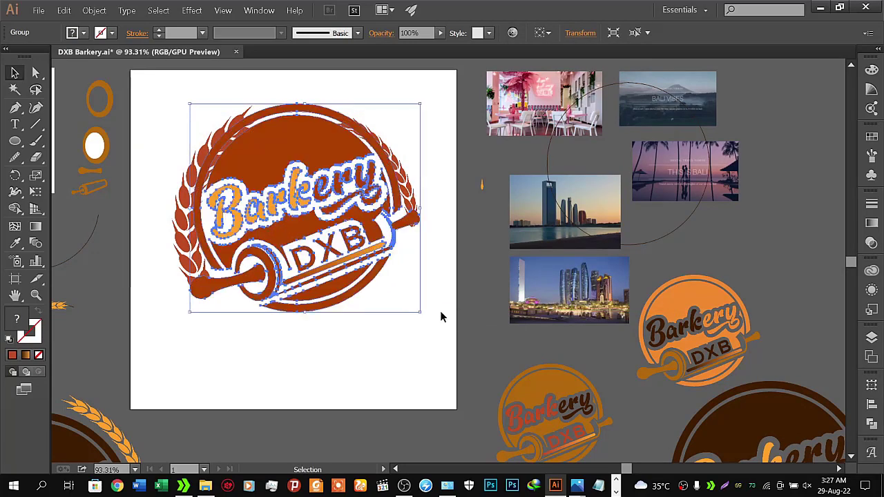
key(Down)
key(Down)
key(Down)
key(Down)
key(Down)
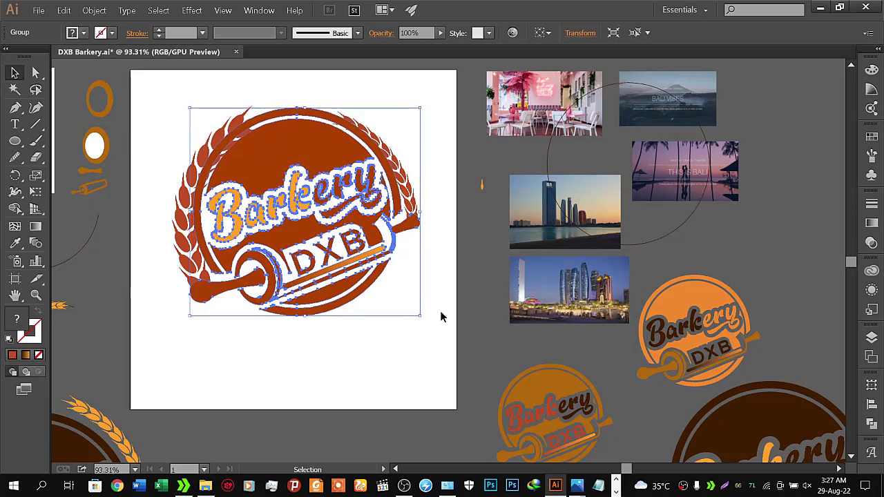
key(Down)
key(Down)
key(Down)
key(Down)
key(Down)
key(Down)
key(Down)
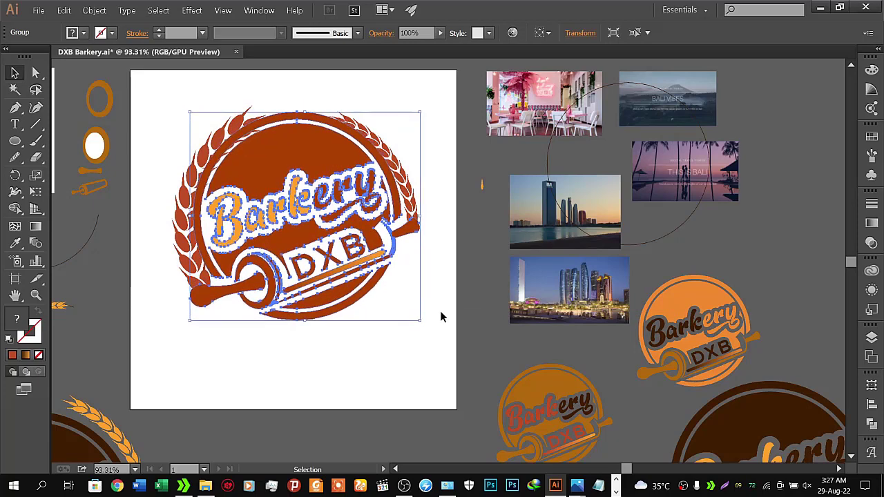
key(Down)
key(Down)
key(Down)
key(Down)
key(Down)
key(Down)
key(Down)
key(Down)
key(Down)
key(Down)
key(Down)
key(Down)
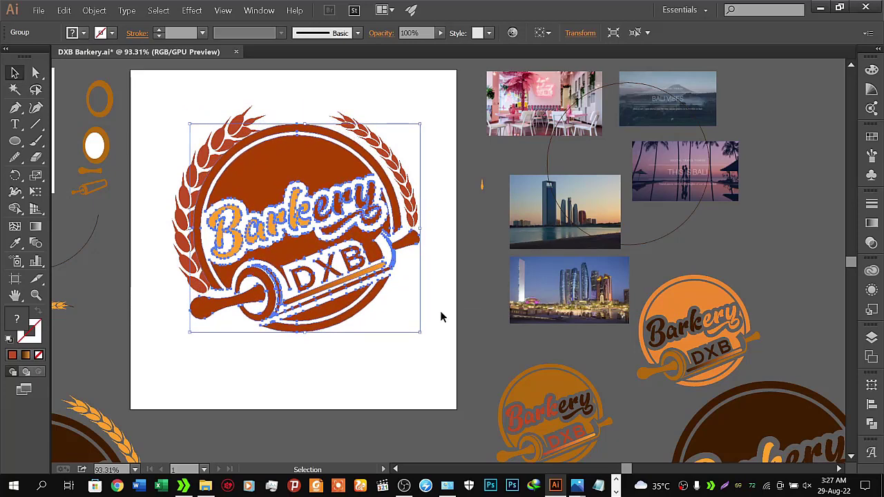
key(Right)
key(Right)
key(Right)
key(Right)
key(Right)
key(Right)
key(Right)
key(Right)
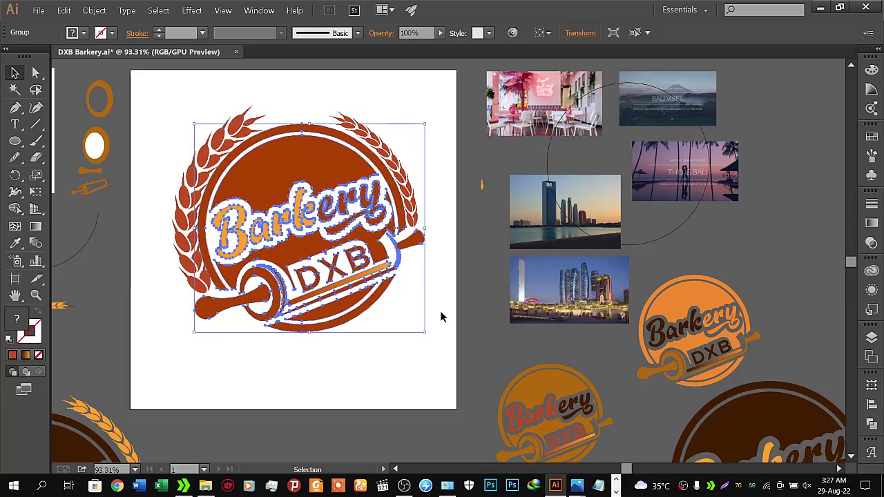
key(Up)
key(Up)
key(Up)
key(Up)
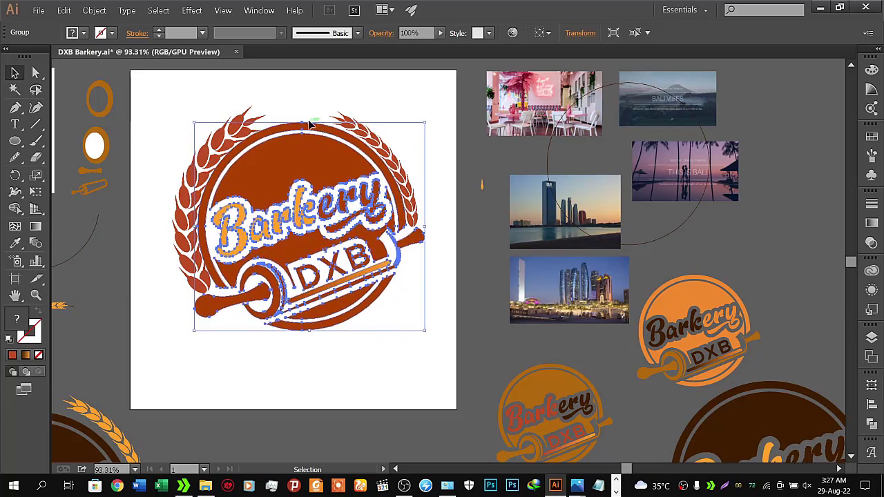
drag(312, 123, 311, 132)
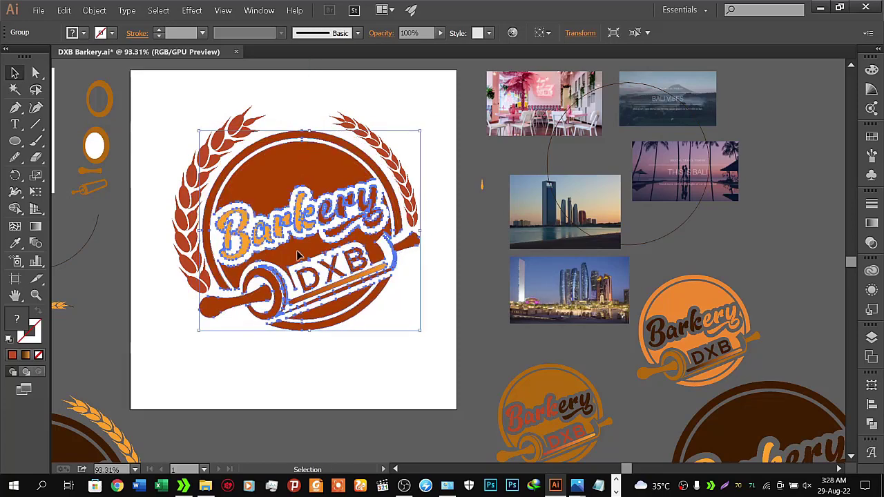
- Nudge the rust-red badge up four arrow-key steps to centre it in the wreath
scroll(301, 257, up, 2)
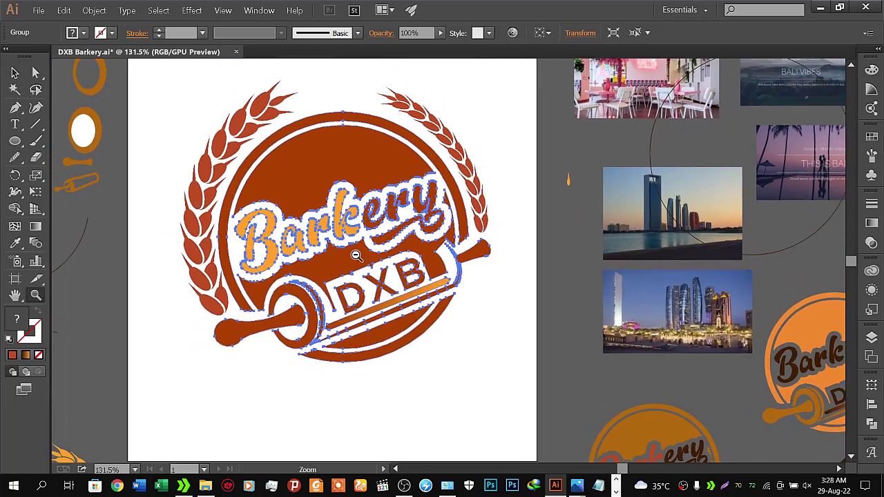
scroll(231, 193, down, 1)
key(v)
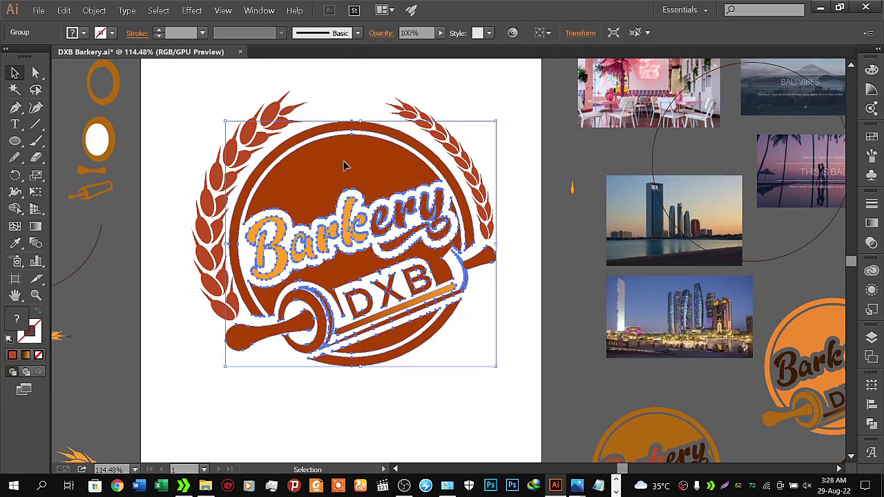
key(Up)
key(Up)
key(Up)
key(Up)
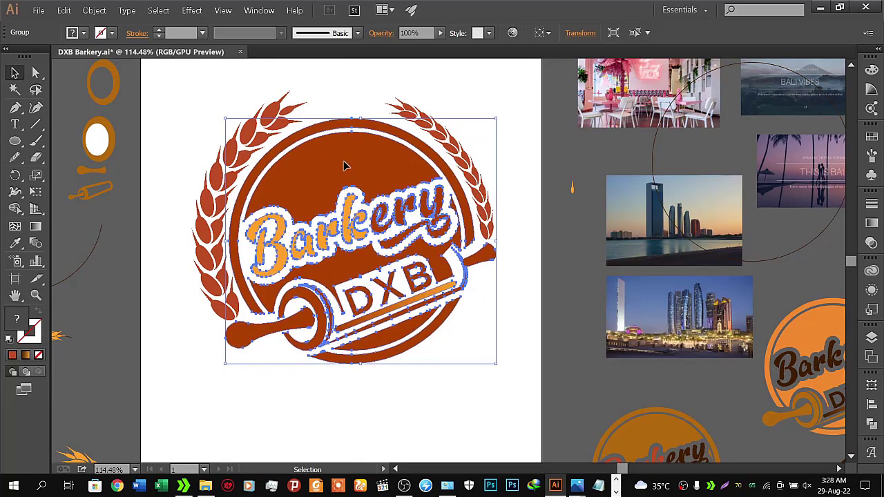
key(Up)
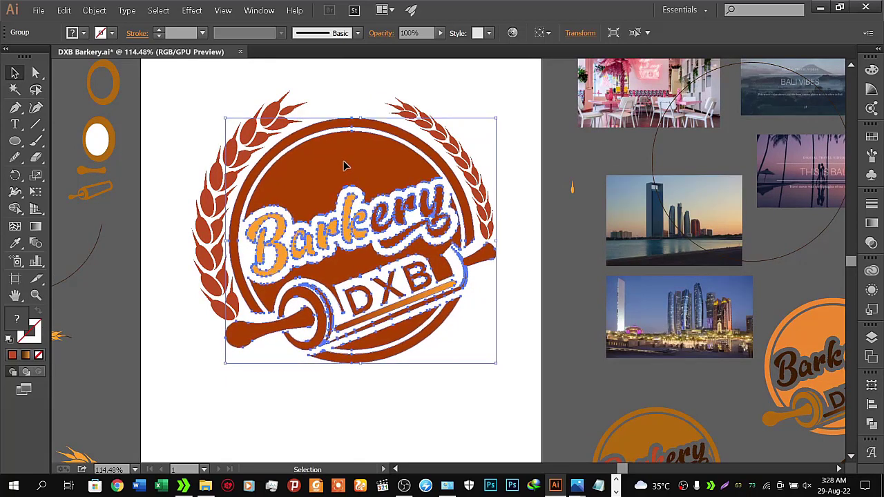
key(Up)
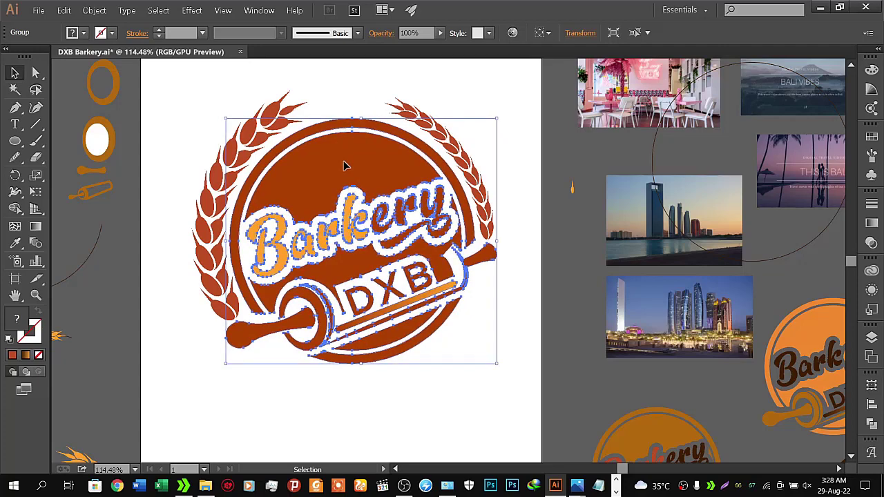
key(Up)
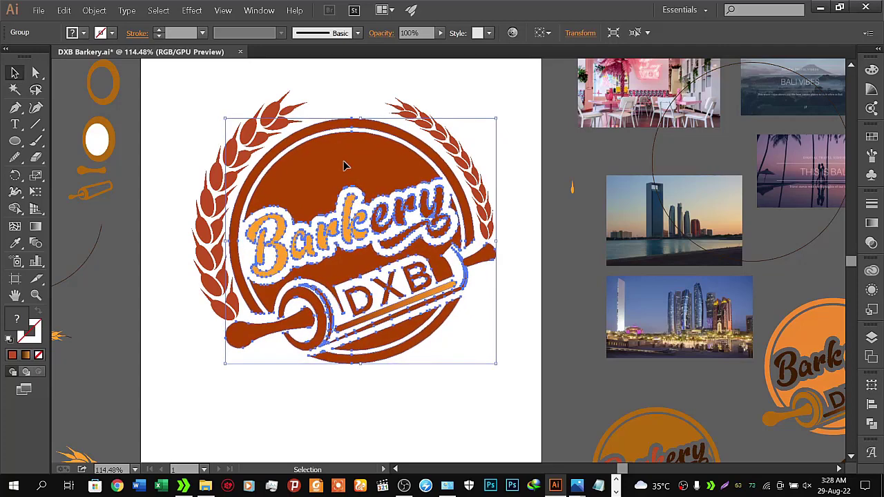
click(291, 389)
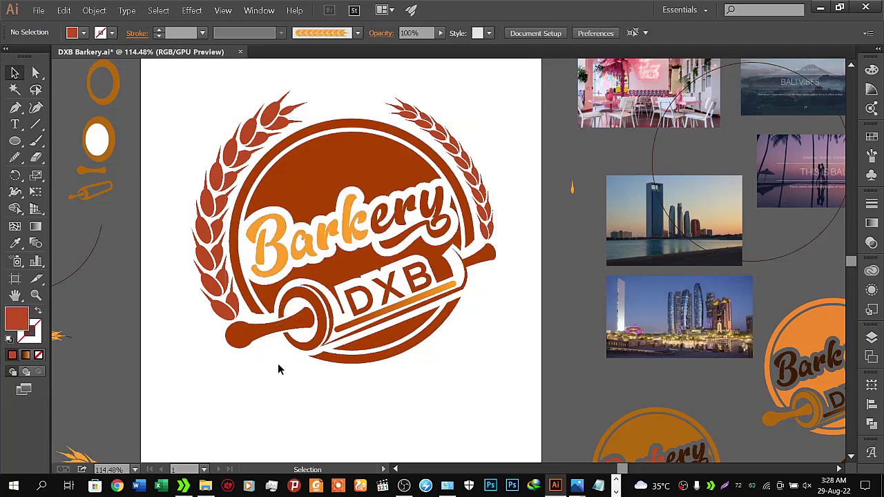
- Recolour both wheat stalks with the orange sampled from the Barkery text
click(219, 261)
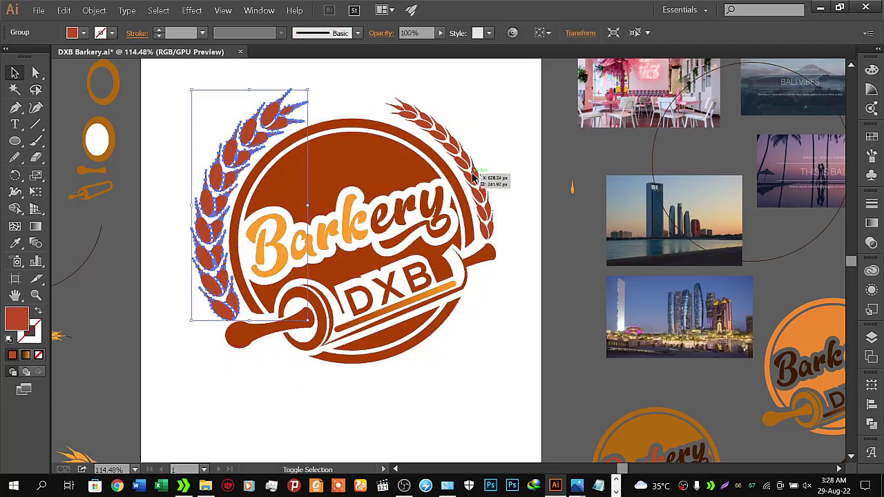
shift+click(477, 179)
click(15, 243)
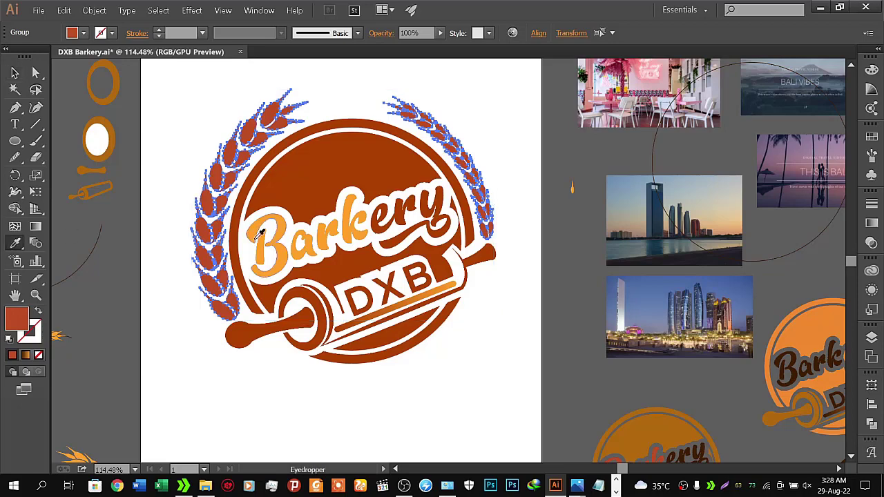
click(277, 238)
click(15, 72)
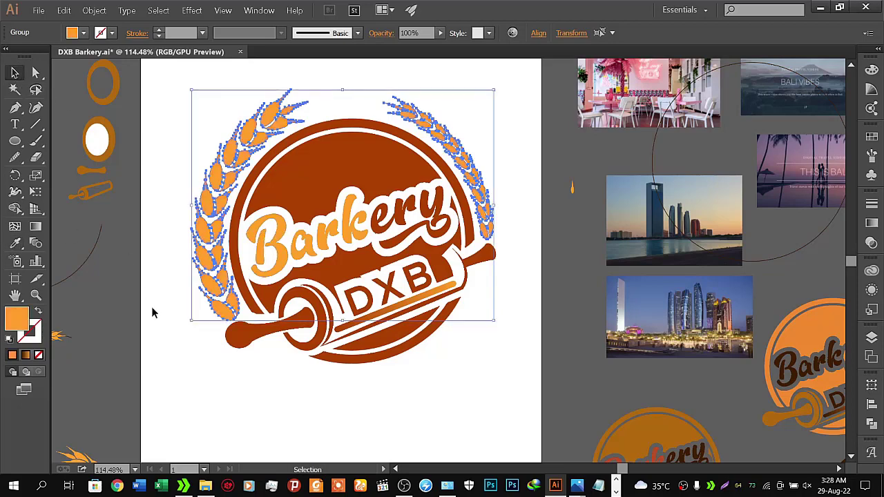
click(208, 403)
- Zoom out and pan to frame the whole artboard, returning to the Selection tool
key(z)
alt+click(357, 380)
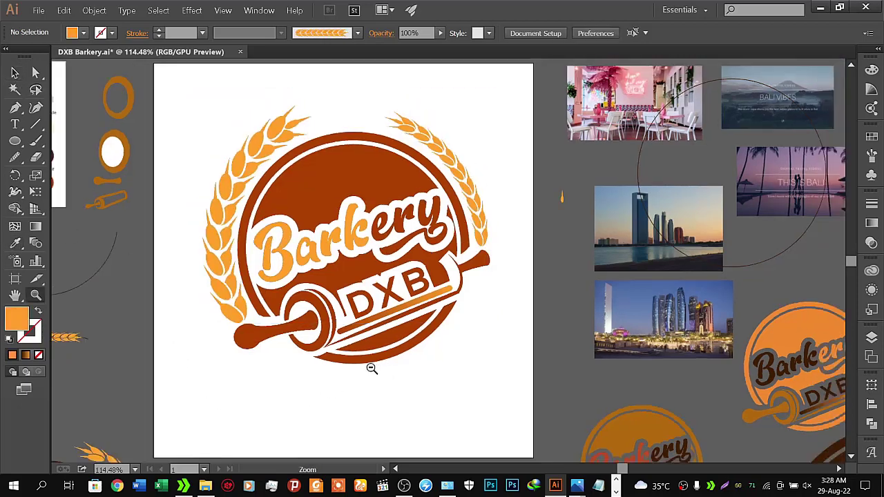
scroll(358, 371, up, 4)
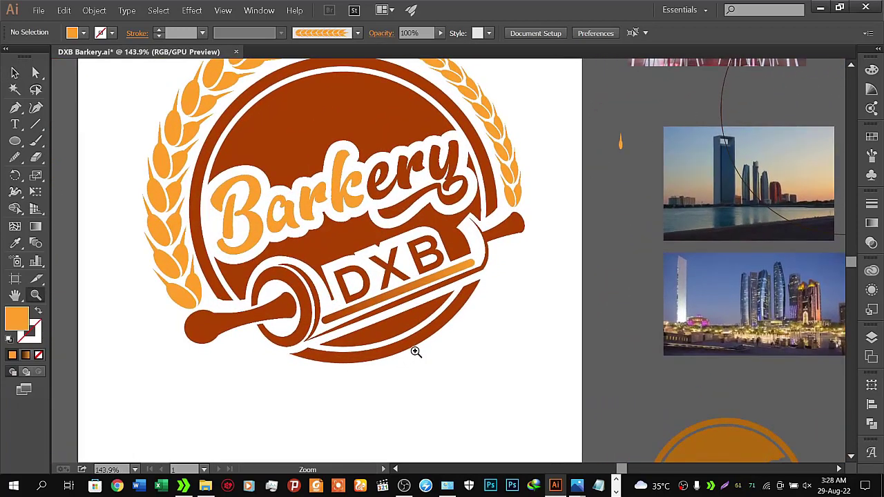
scroll(359, 364, down, 4)
scroll(359, 365, down, 1)
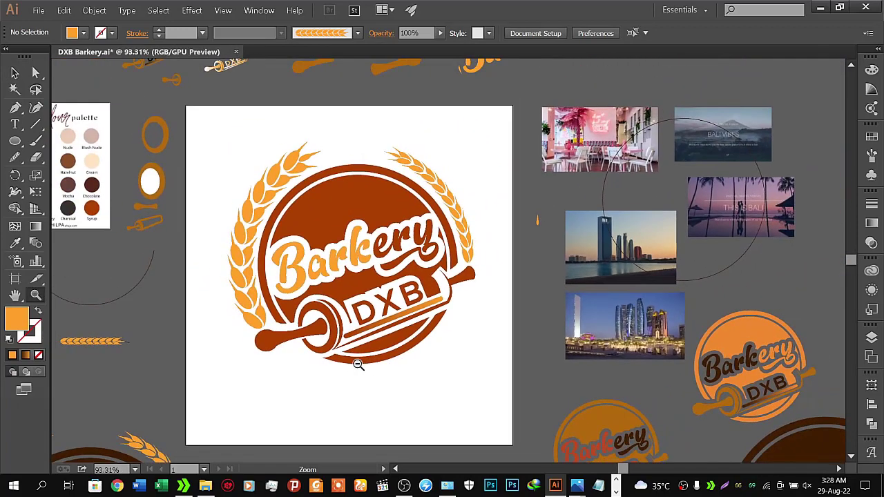
drag(378, 353, 405, 345)
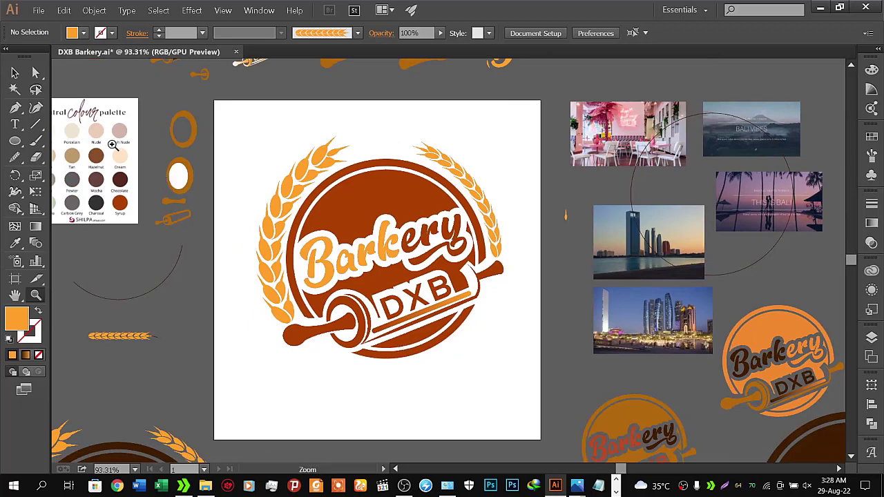
click(15, 72)
- Save the logo, then export the artboard as DXB Barkery.jpg in RGB, maximum quality, 300 ppi
click(38, 11)
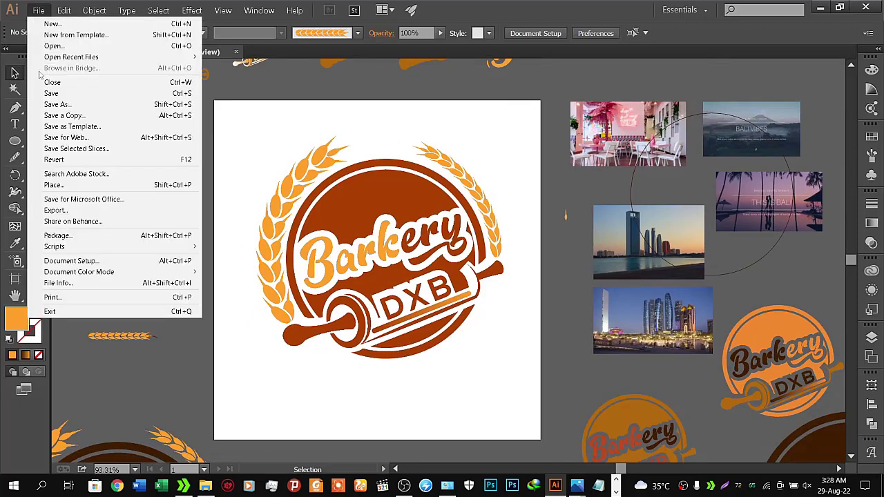
click(53, 98)
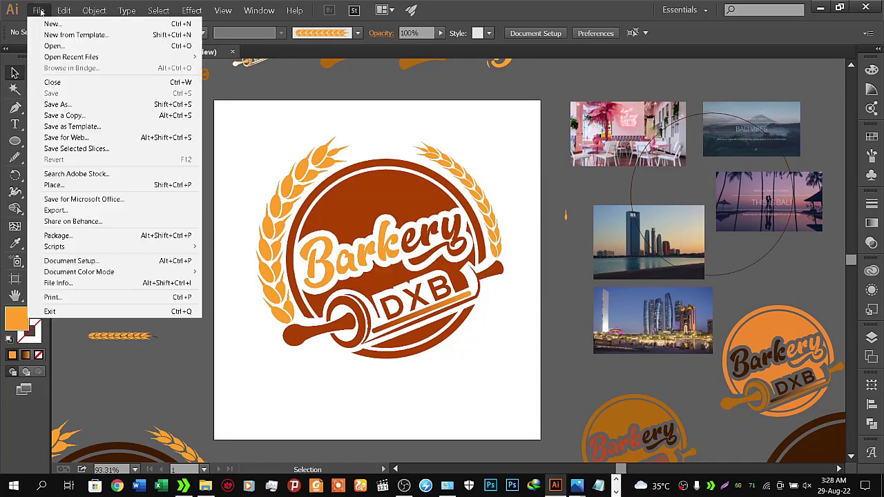
click(38, 11)
click(61, 212)
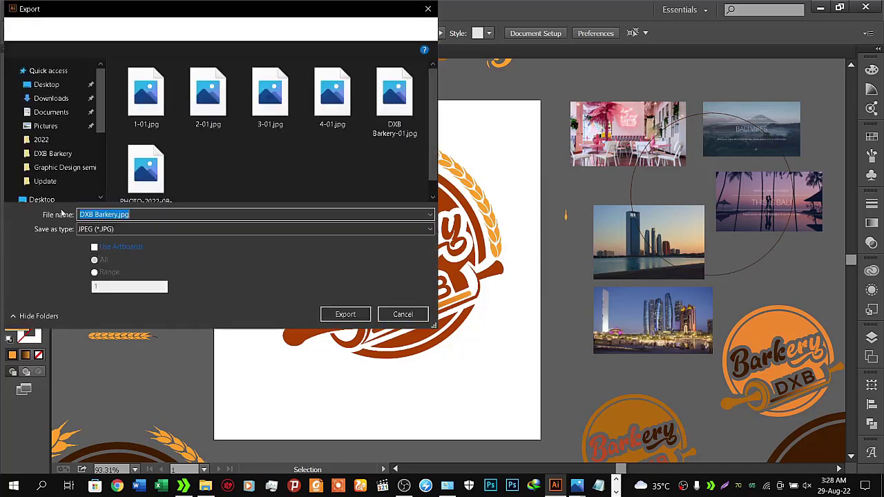
click(94, 247)
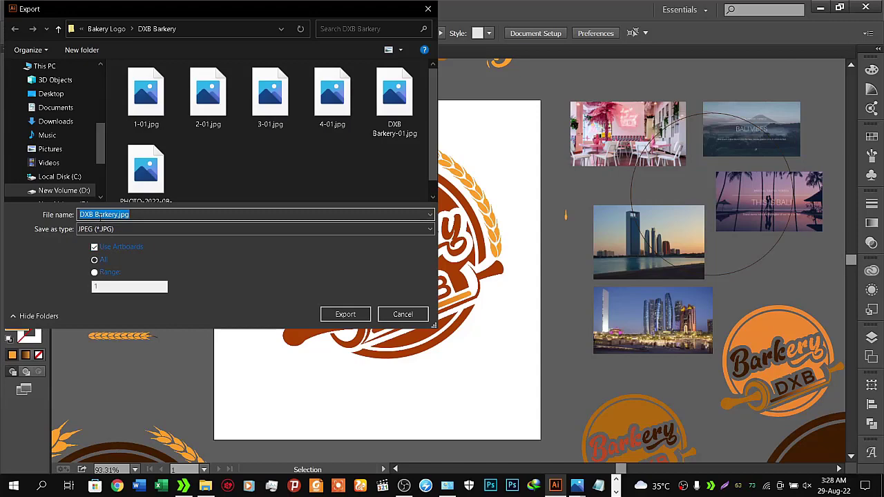
text(5)
click(339, 315)
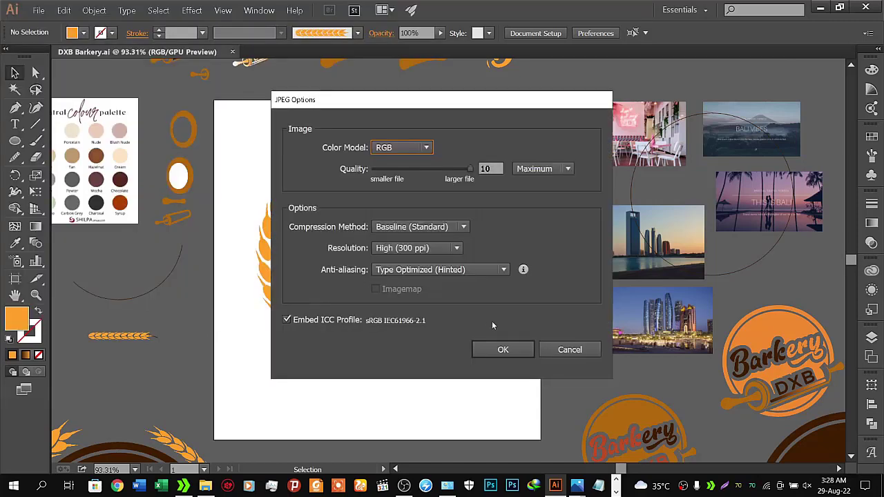
click(503, 350)
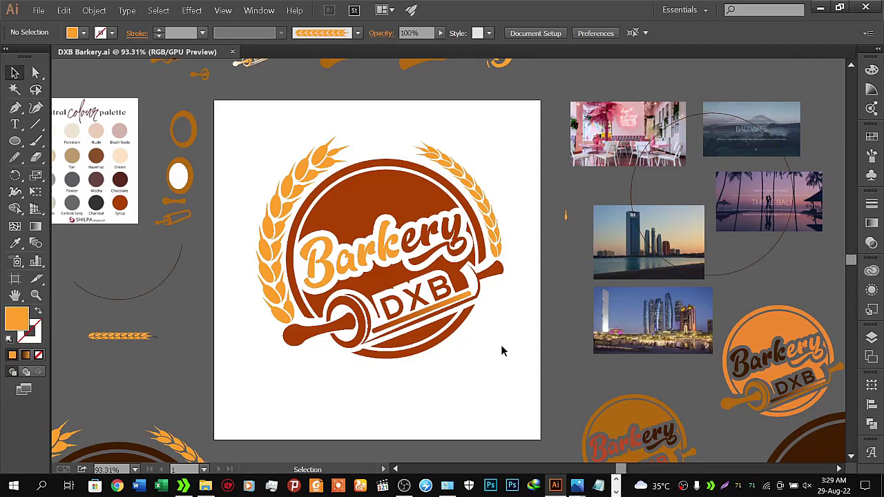
- Move the brown circle-and-rolling-pin emblem off the artboard to the upper-right pasteboard
key(z)
mouse_move(505, 339)
mouse_down()
mouse_move(495, 325)
mouse_move(371, 290)
mouse_up()
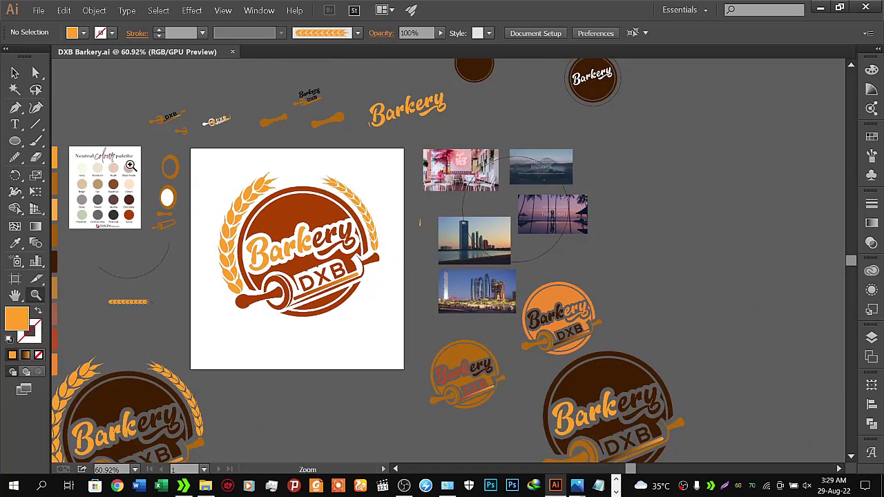
click(15, 73)
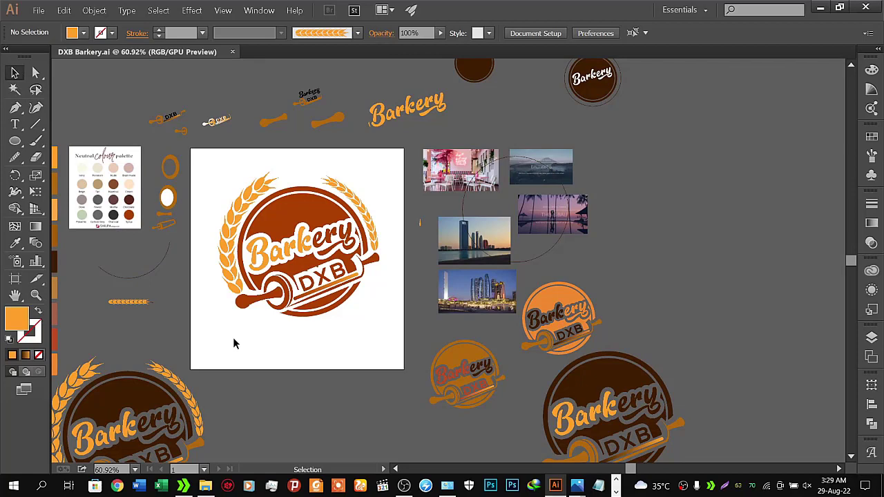
click(301, 219)
drag(300, 220, 740, 150)
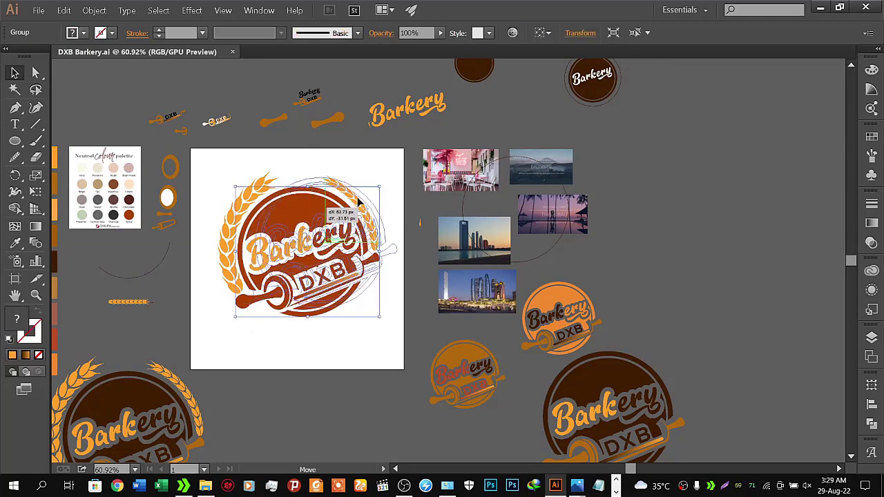
click(696, 307)
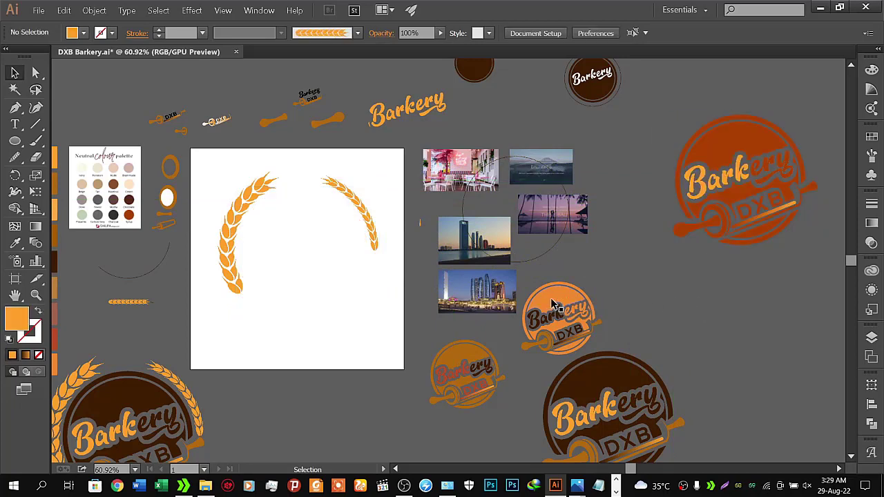
- Enlarge the orange Barkery DXB emblem and place it inside the wheat wreath
mouse_move(553, 304)
mouse_down()
mouse_move(649, 257)
mouse_move(728, 166)
mouse_move(650, 257)
mouse_up()
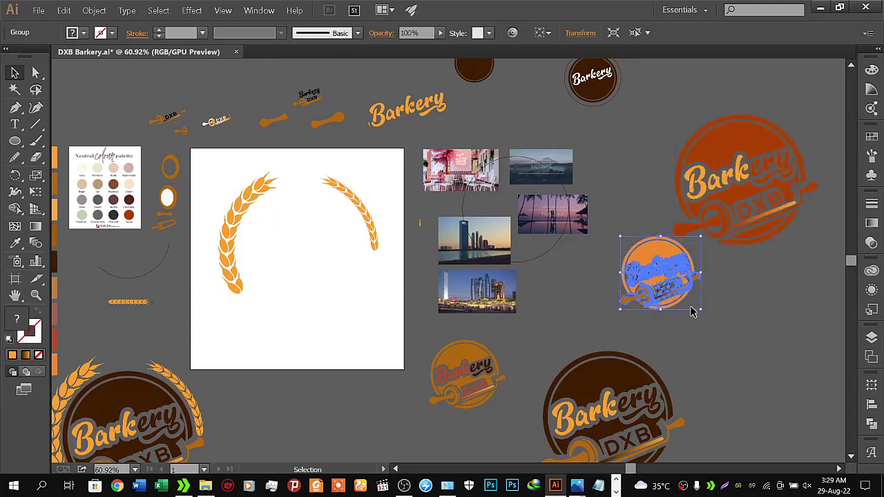
drag(700, 310, 753, 354)
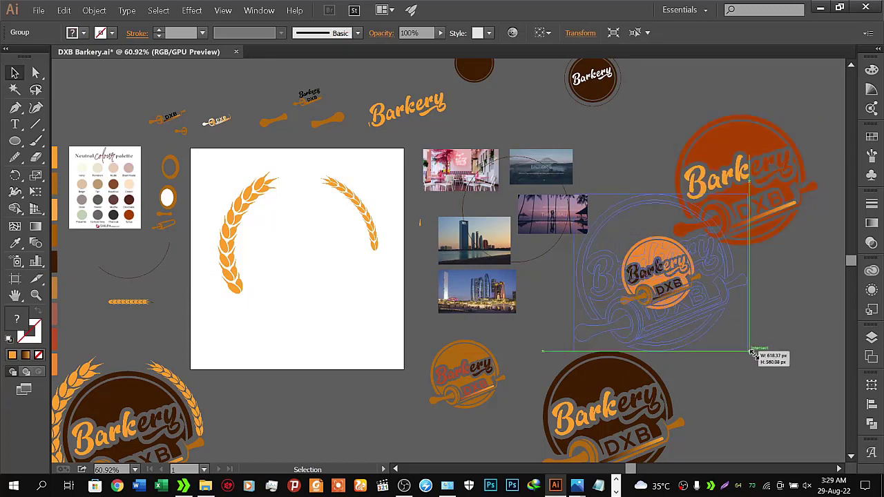
drag(608, 304, 519, 221)
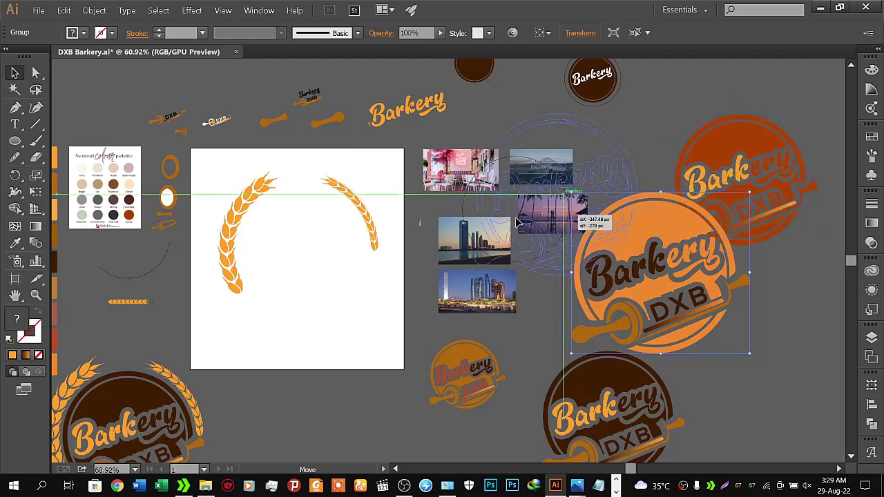
drag(518, 221, 315, 277)
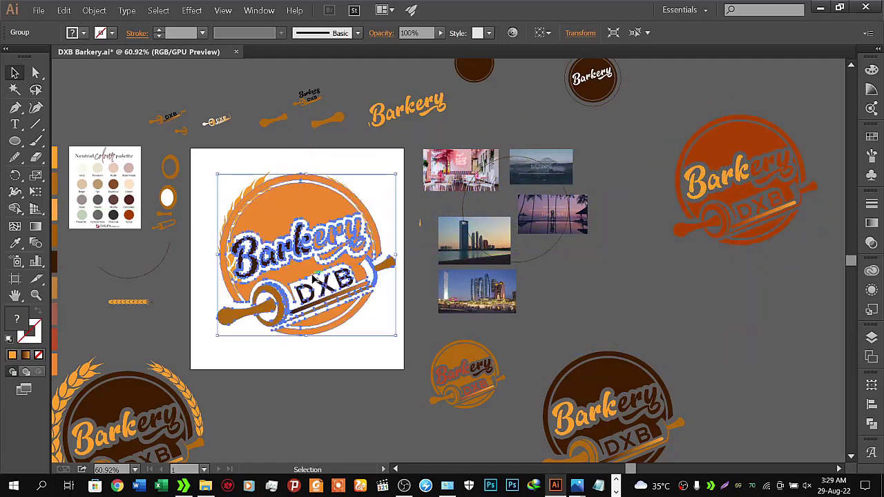
key(z)
click(313, 277)
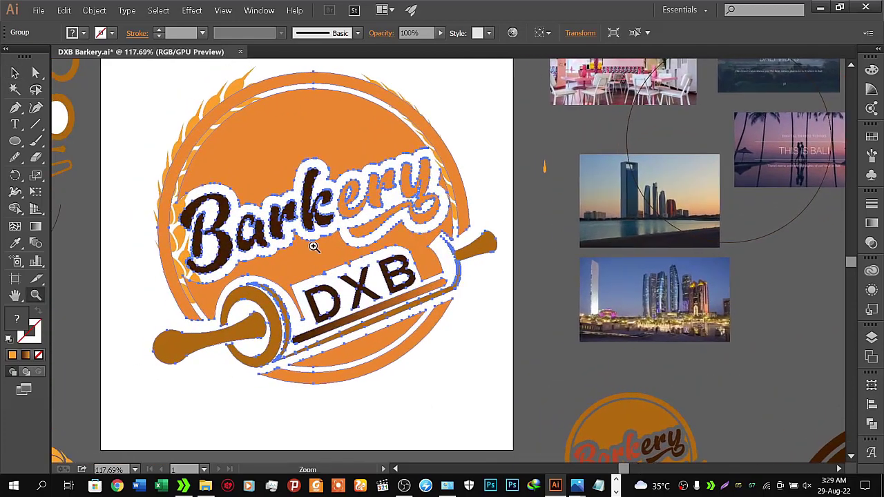
- Resize the orange emblem to fill the wreath and fine-tune its vertical position
click(15, 72)
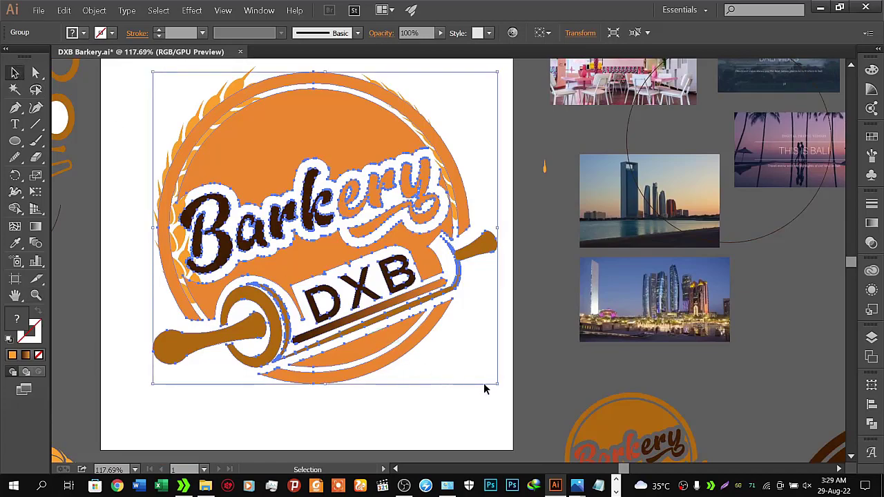
mouse_move(496, 383)
mouse_down()
mouse_move(442, 355)
mouse_move(462, 348)
mouse_up()
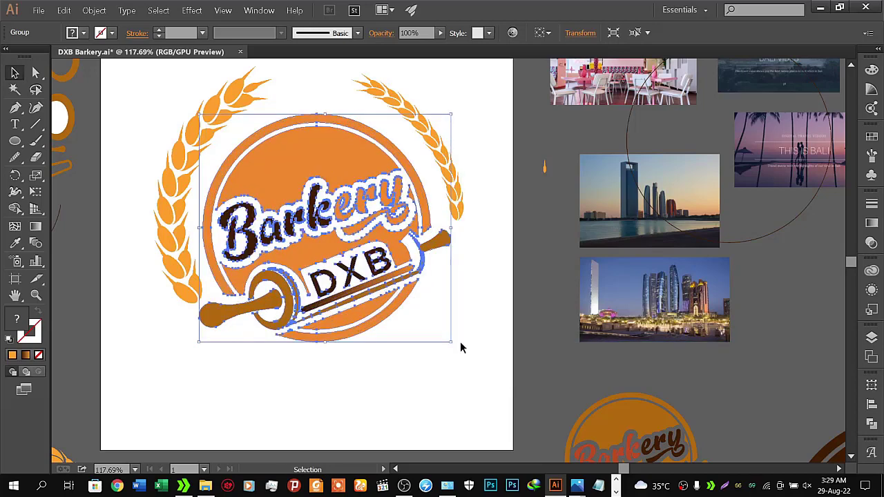
drag(450, 341, 457, 346)
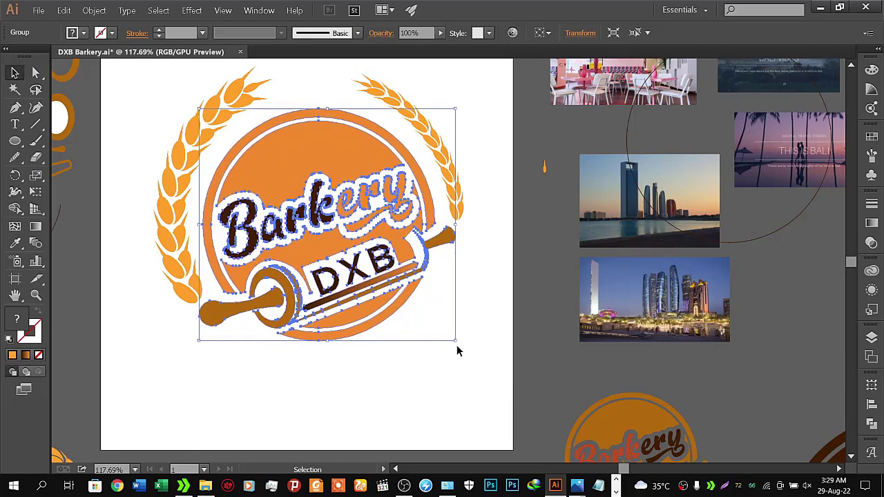
drag(455, 342, 472, 357)
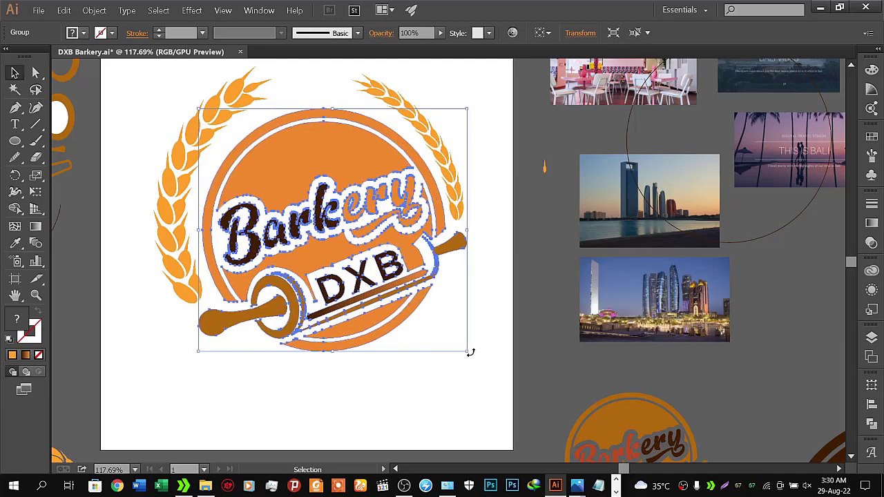
key(Left)
key(Left)
key(Left)
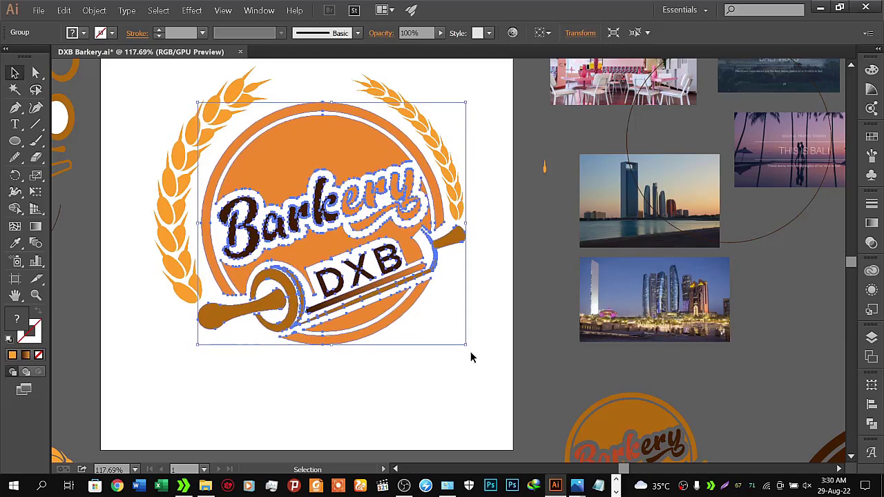
key(Up)
key(Up)
key(Up)
key(Up)
key(Up)
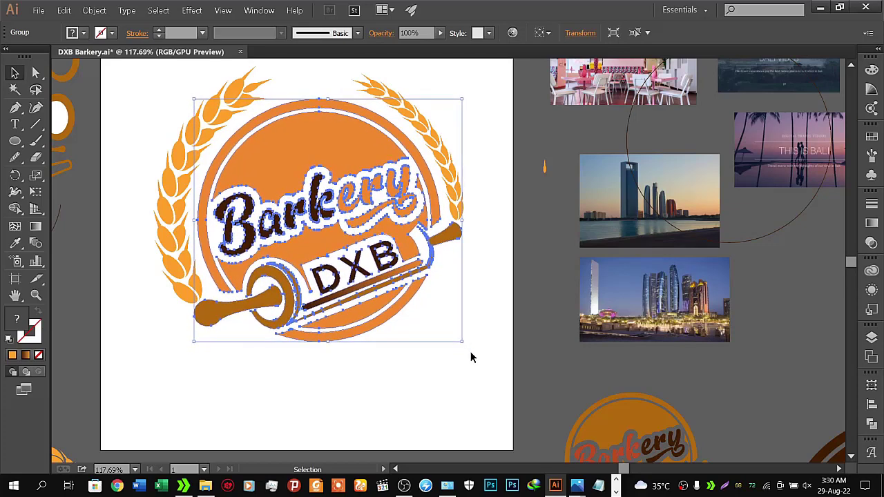
key(Up)
key(Up)
key(Down)
key(Down)
key(Down)
key(Down)
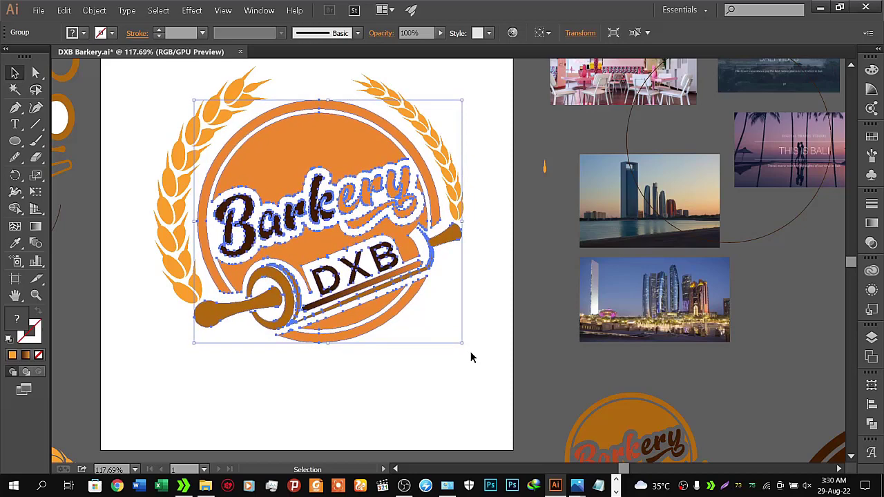
- Enlarge the logo group slightly more and nudge it right to centre it in the wreath
key(Right)
key(Right)
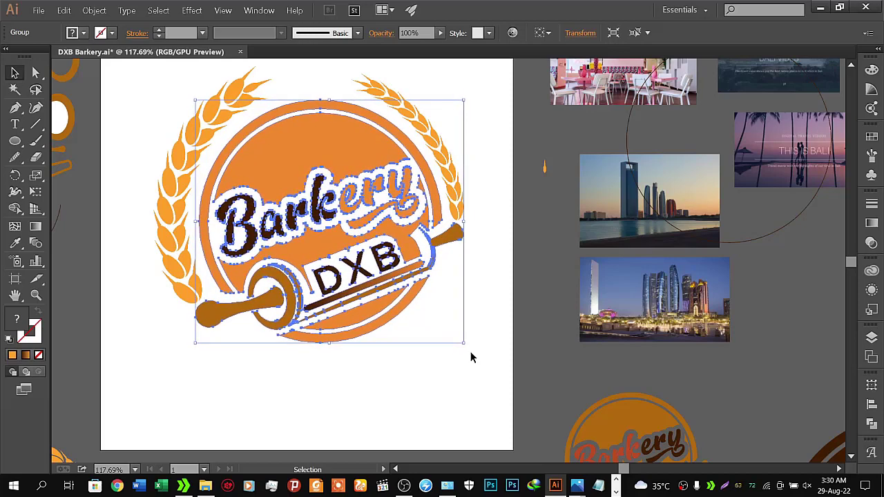
key(Right)
key(Right)
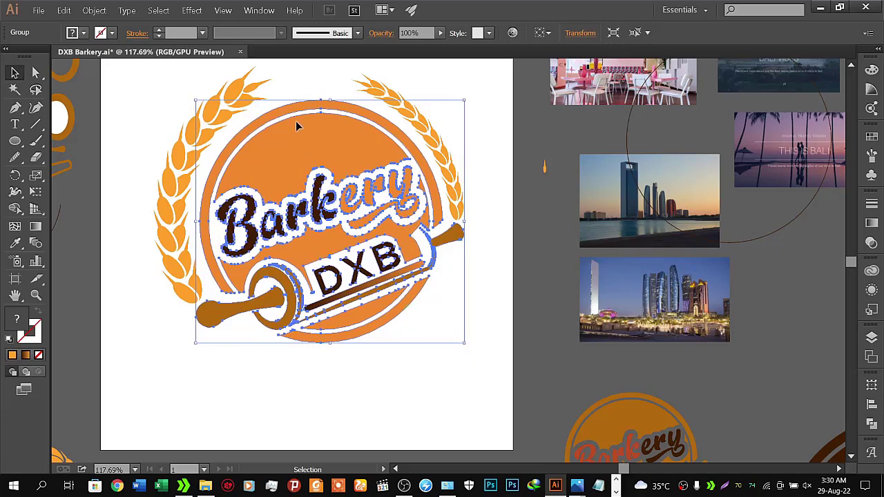
drag(198, 222, 188, 230)
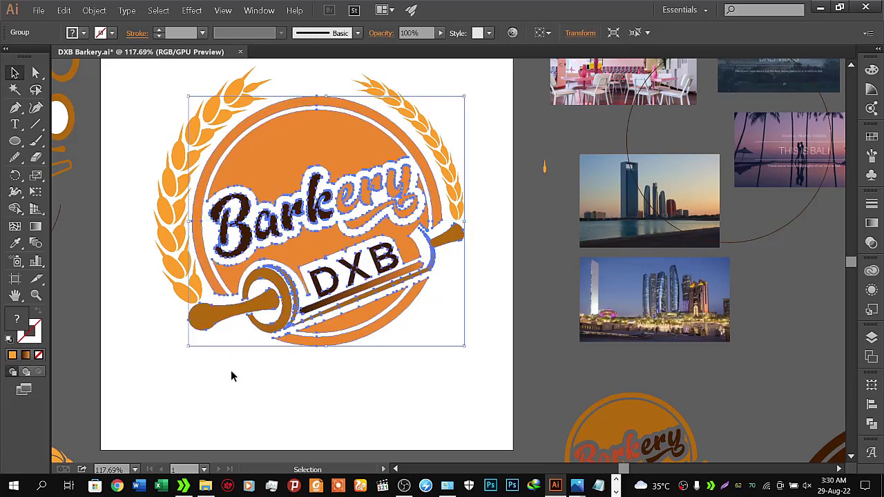
key(Right)
key(Right)
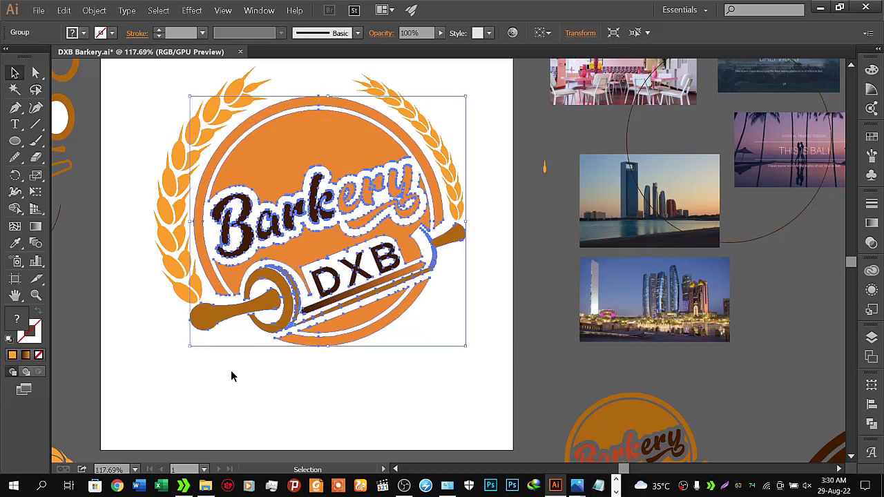
key(Right)
key(Right)
key(Right)
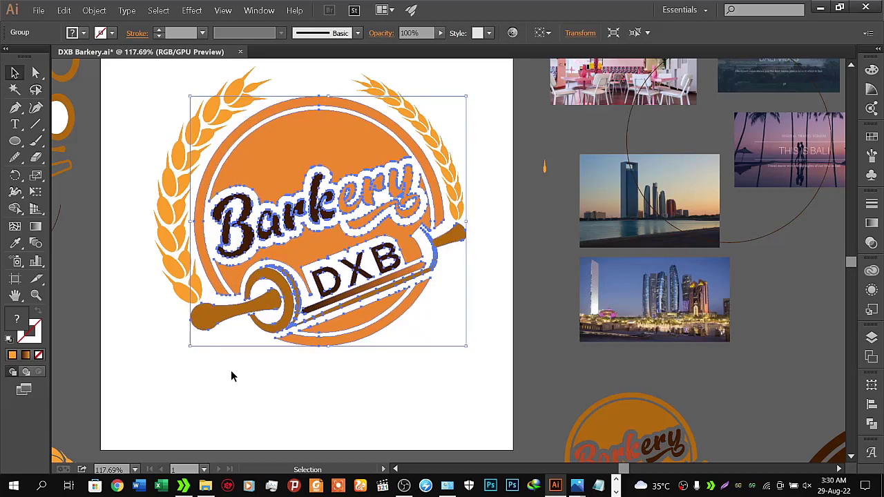
key(Right)
key(Right)
key(Right)
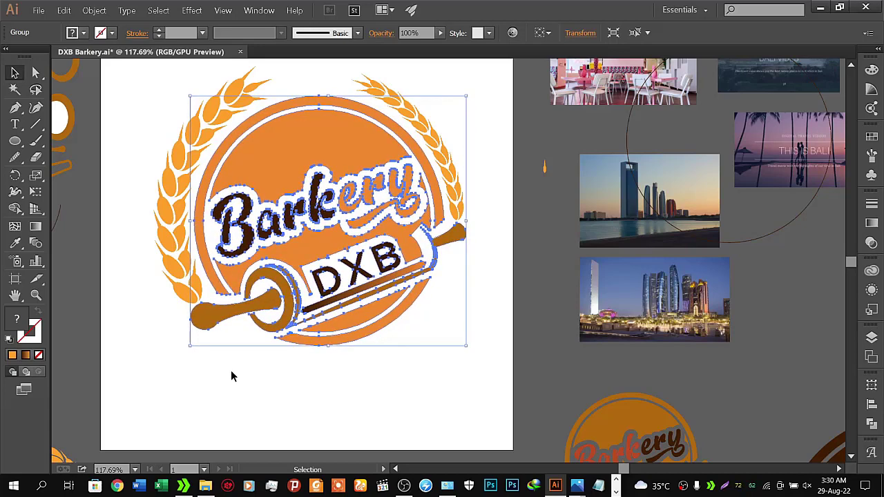
key(Right)
key(Right)
- Recolour both wheat sprigs with the dark brown sampled from the Barkery lettering
click(174, 410)
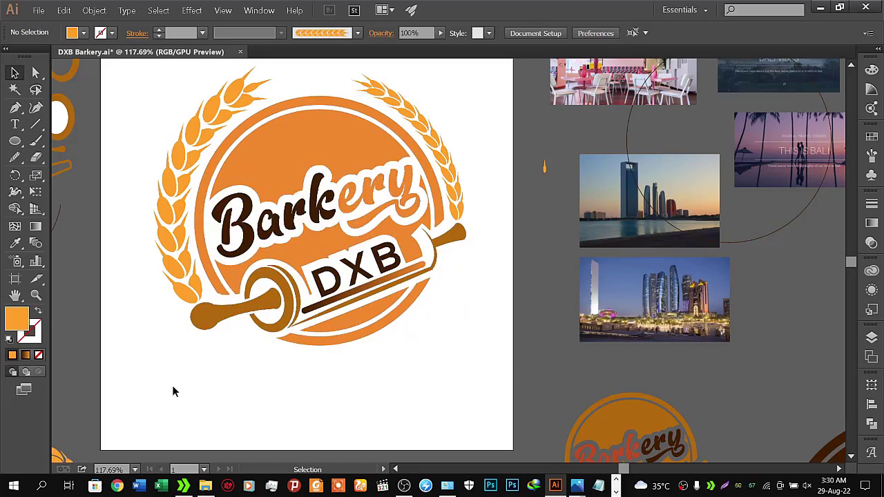
shift+click(188, 250)
shift+click(437, 141)
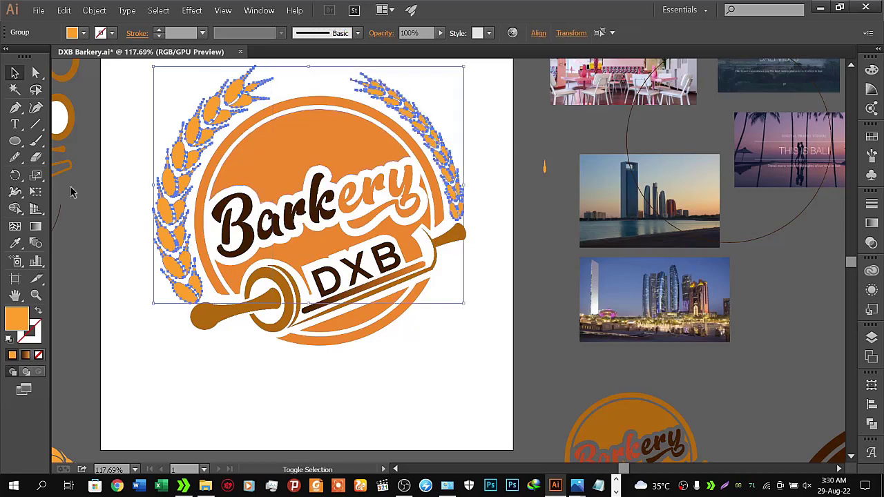
click(15, 244)
click(252, 204)
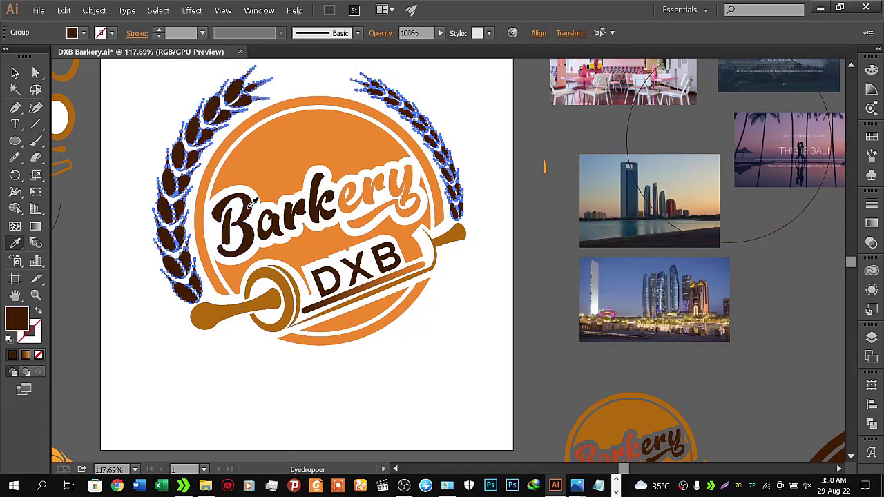
click(14, 72)
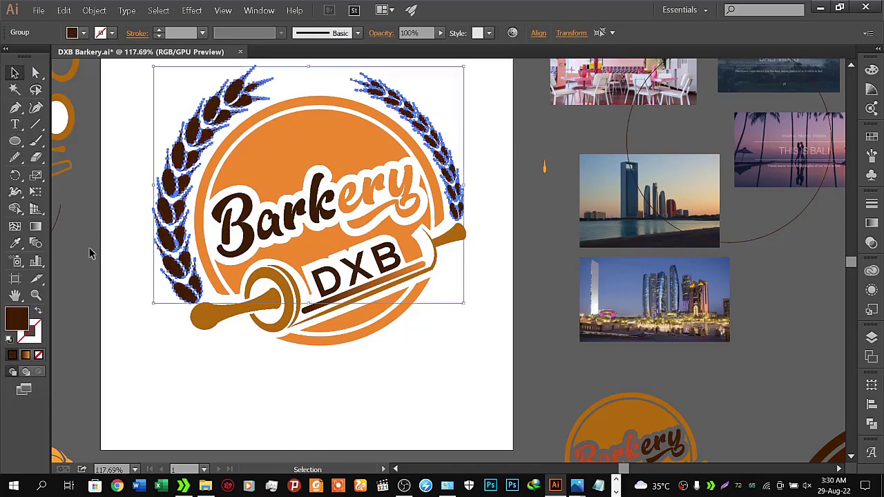
click(118, 287)
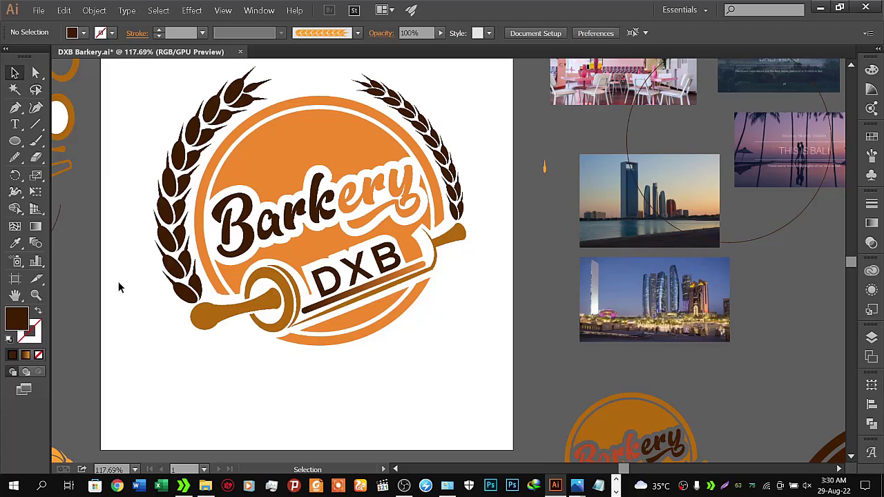
- Save DXB Barkery.ai and start exporting the artwork as a JPEG
key(z)
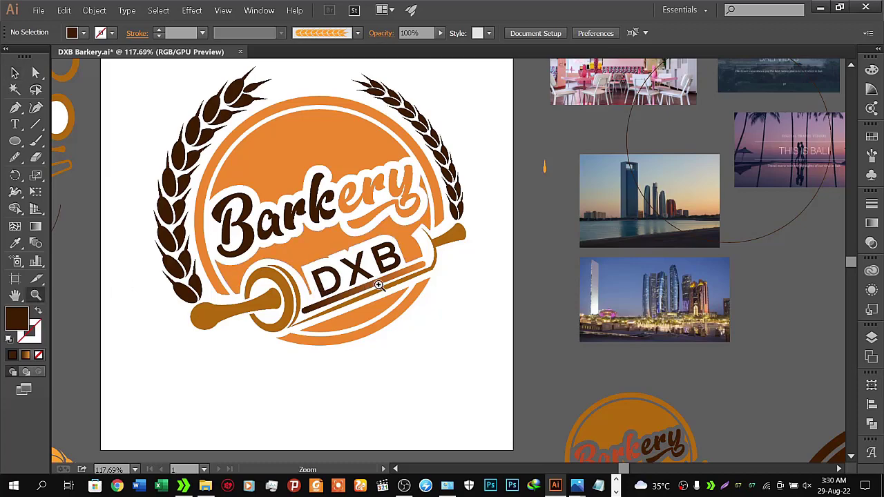
alt+click(378, 285)
click(15, 73)
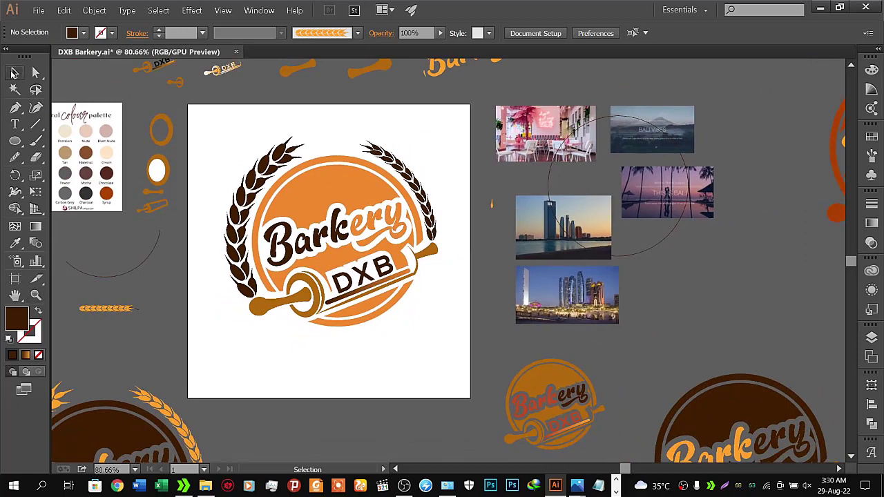
click(38, 10)
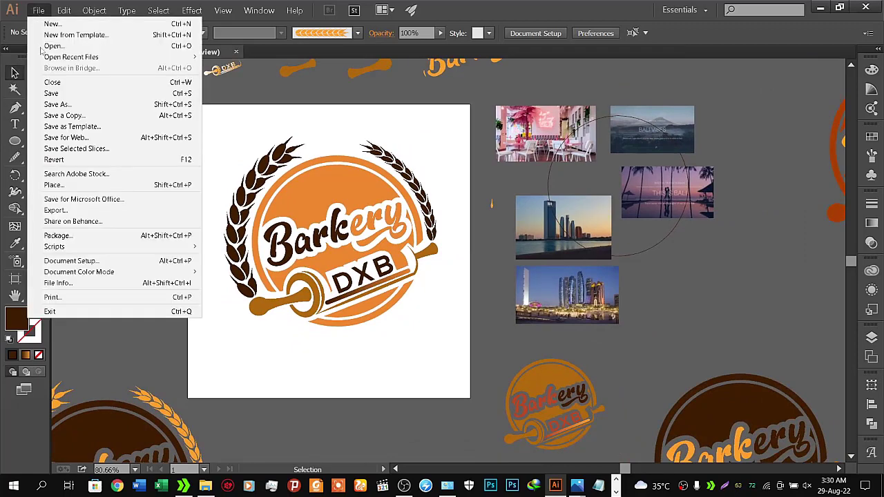
click(61, 94)
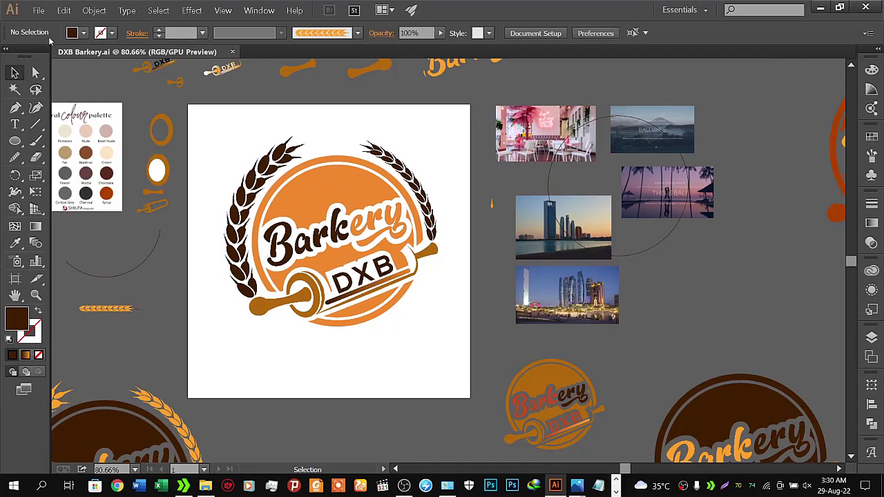
click(39, 11)
click(95, 246)
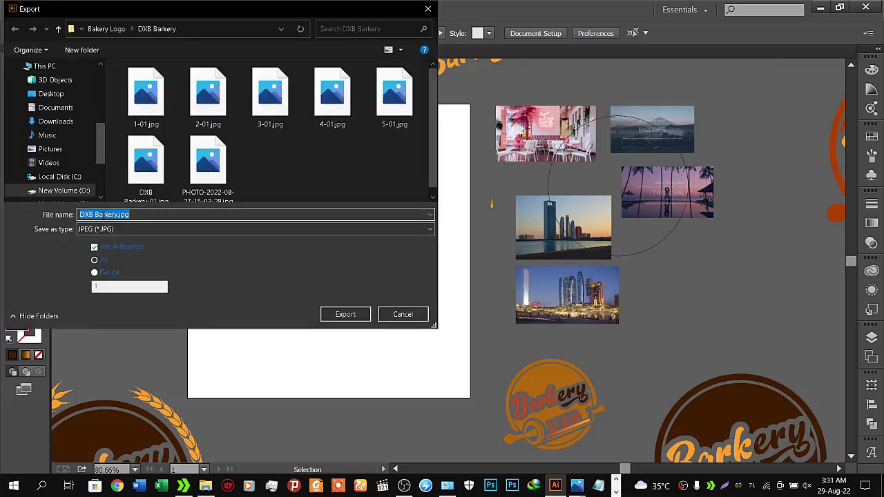
- Export the Barkery logo as a JPEG in RGB colour, Maximum quality 10 and High 300 ppi resolution
text(6)
click(324, 315)
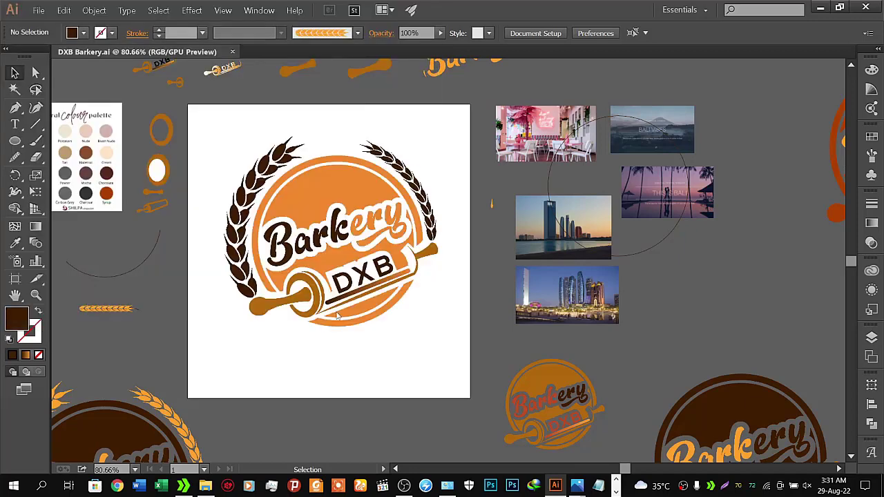
click(388, 147)
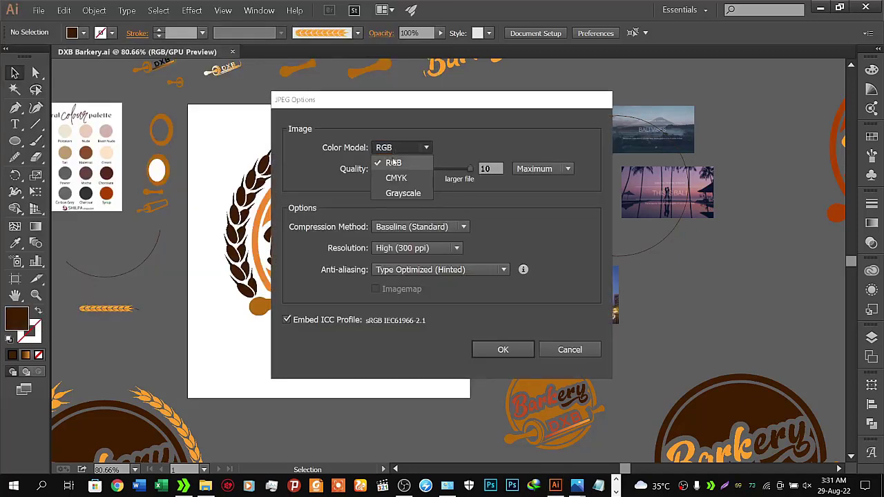
click(393, 163)
click(545, 174)
click(539, 231)
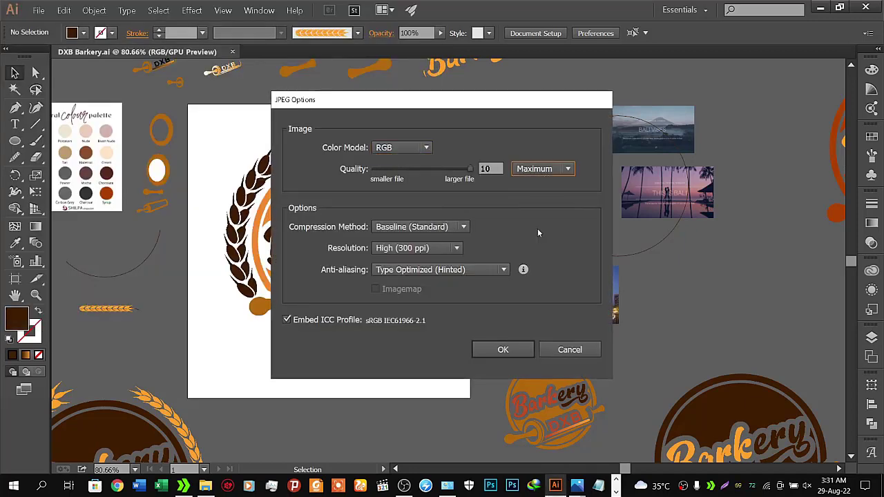
click(483, 169)
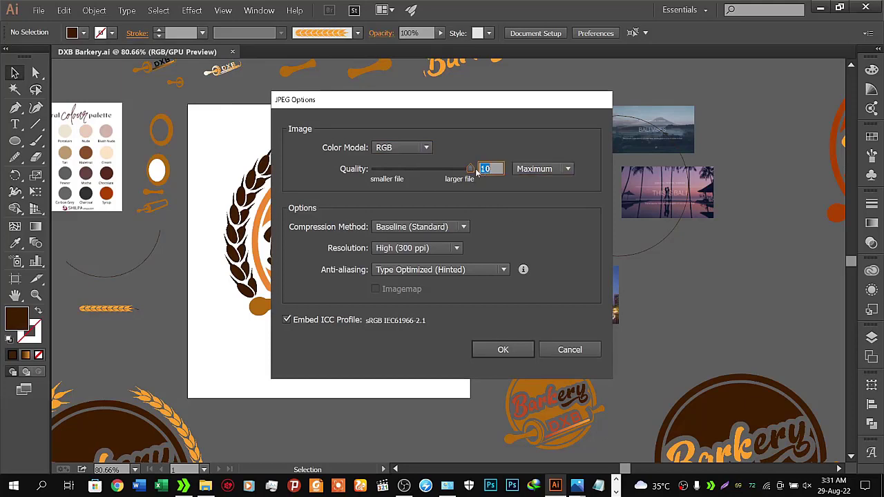
click(423, 250)
click(407, 293)
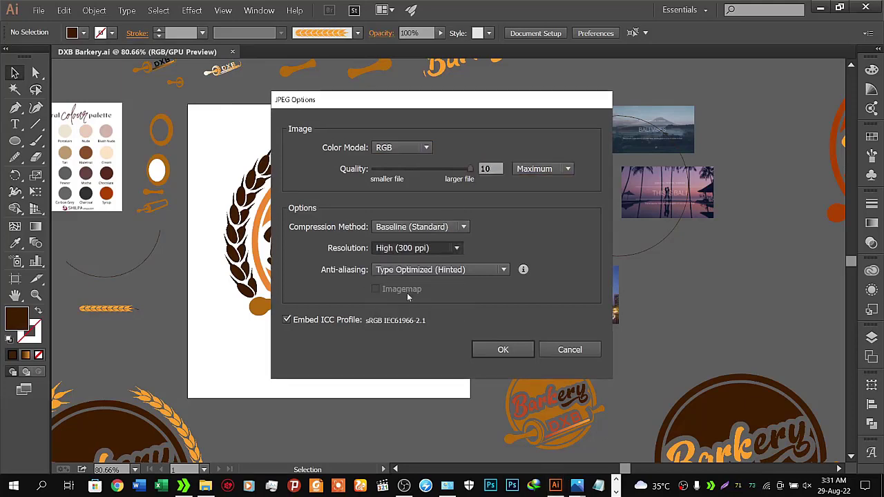
click(512, 353)
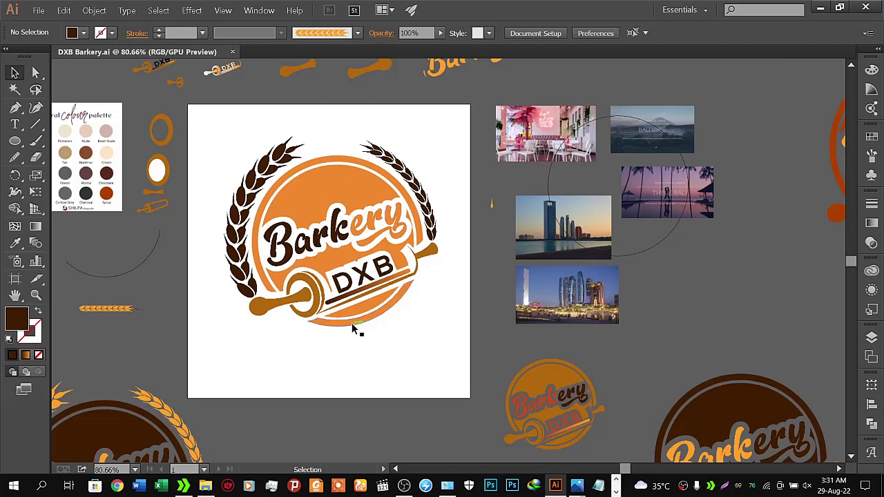
mouse_move(404, 486)
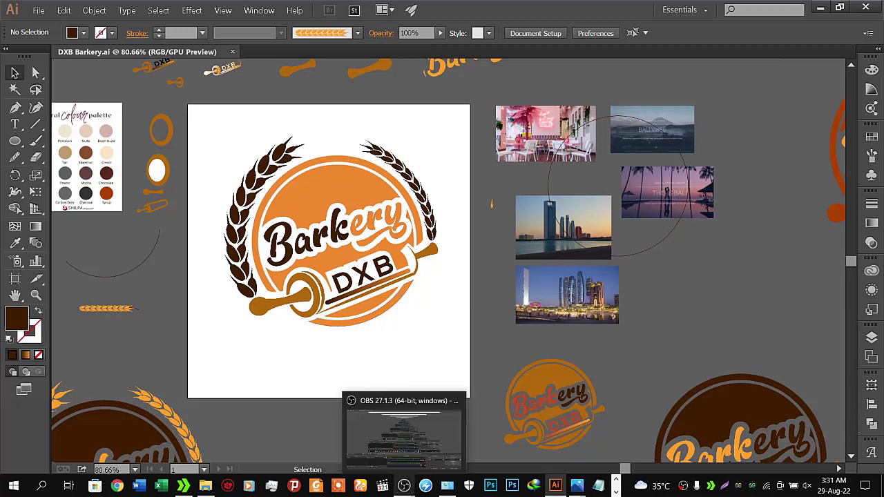
click(405, 429)
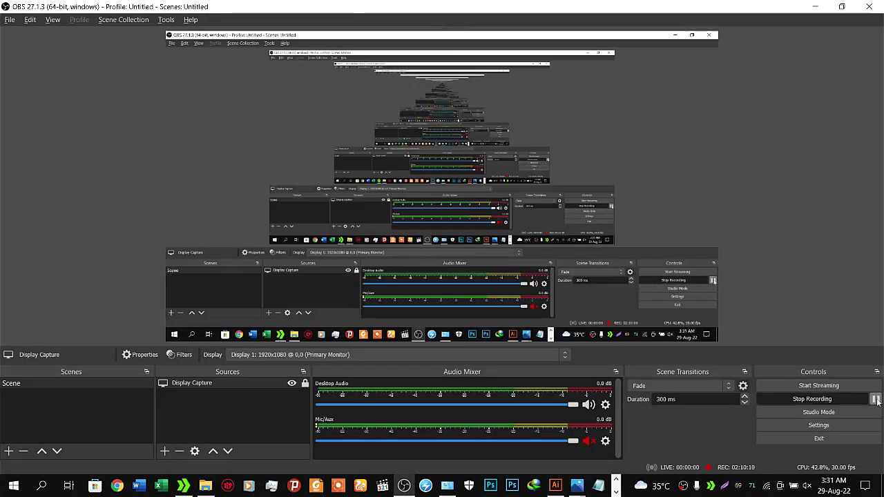